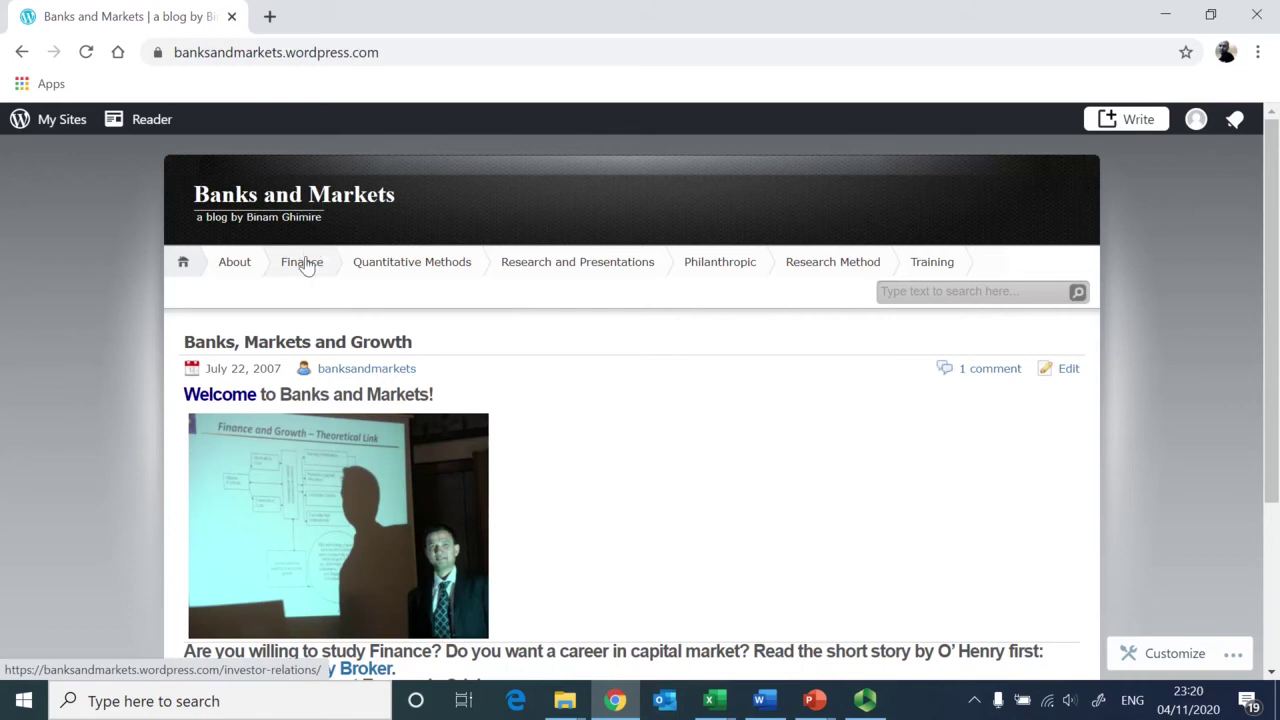
# Step: Switch to the Excel workbook and select the first Hong Kong and China Gas price on the VCV sheet
pyautogui.hotkey('alt', 'Tab')
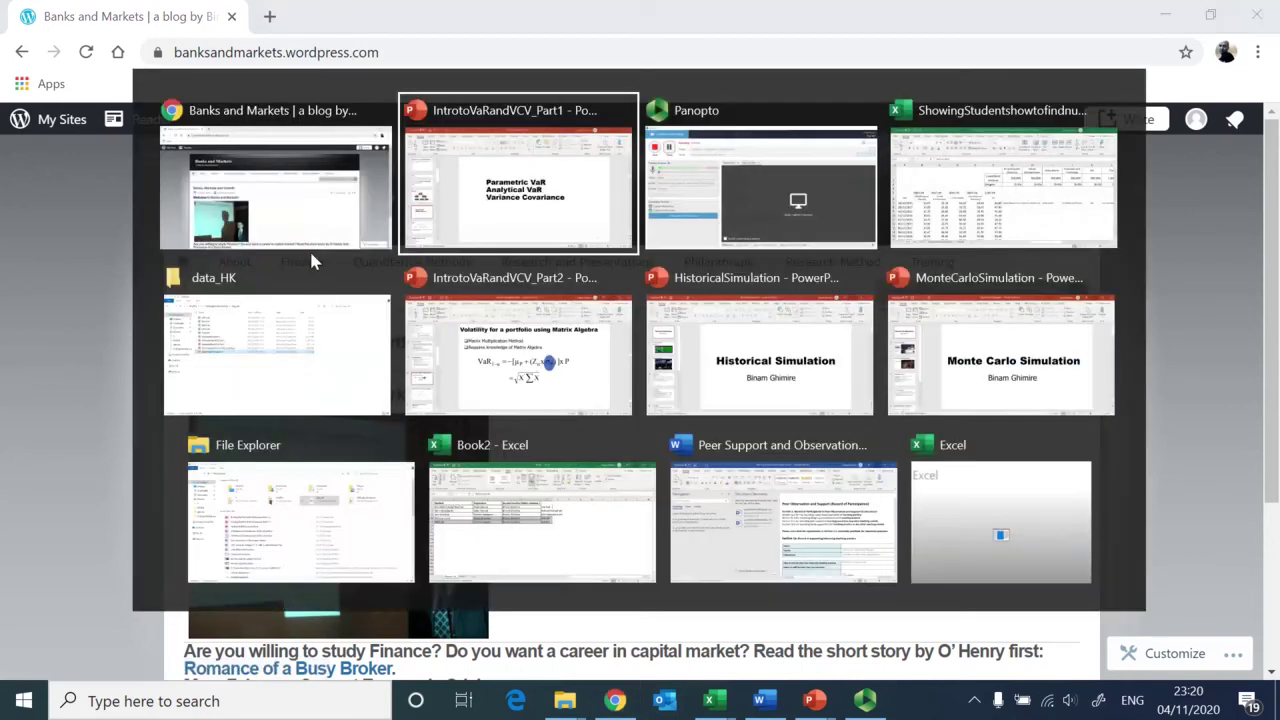
pyautogui.hotkey('alt', 'Tab')
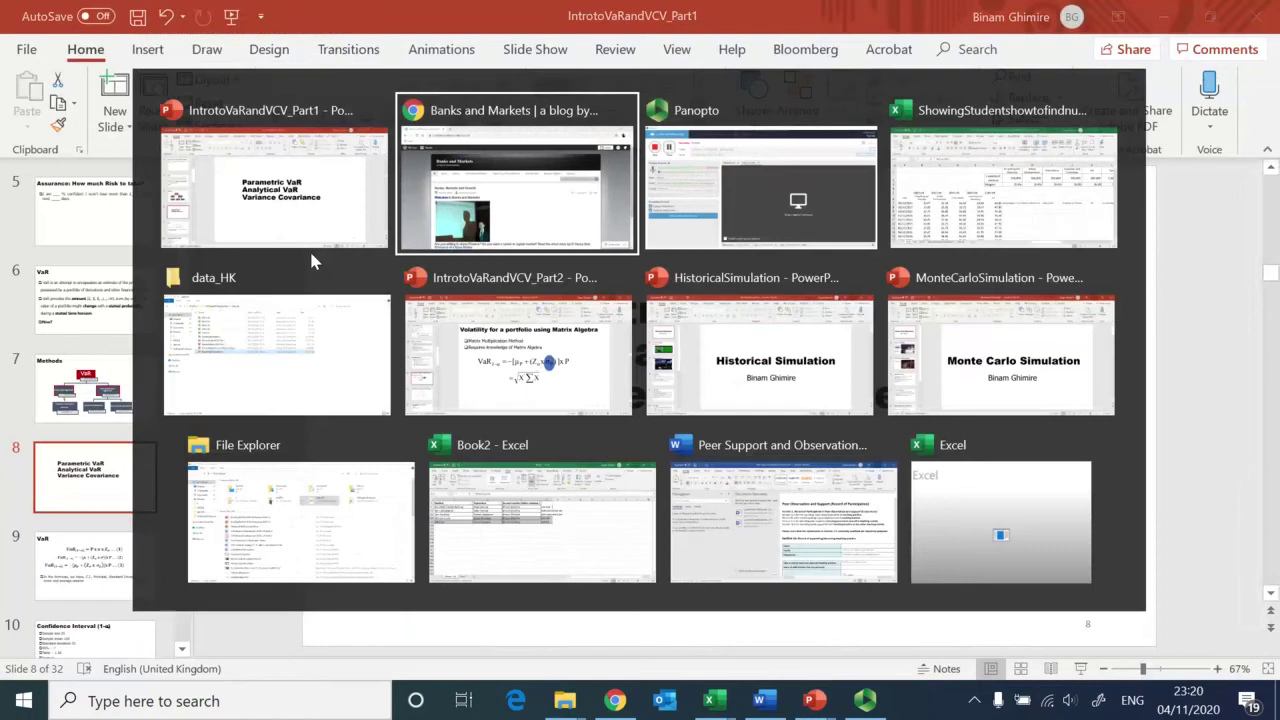
pyautogui.hotkey('alt', 'Tab')
pyautogui.hotkey('alt', 'Tab')
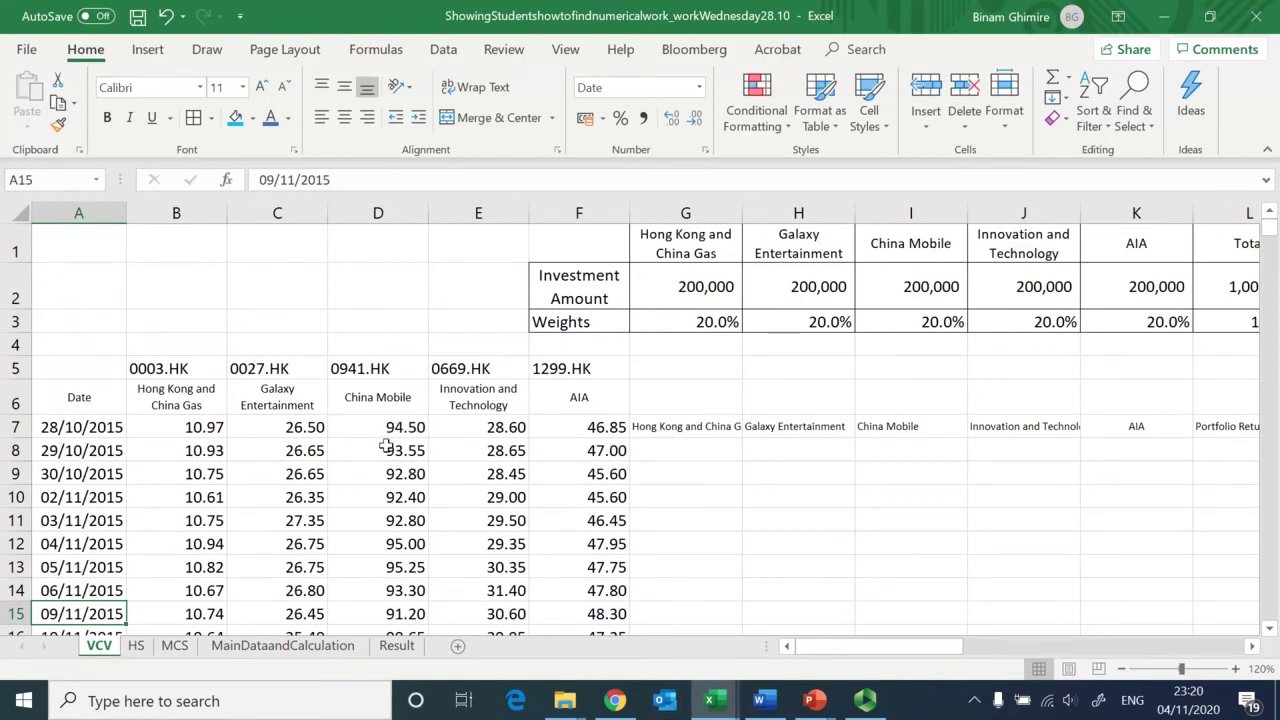
pyautogui.click(203, 425)
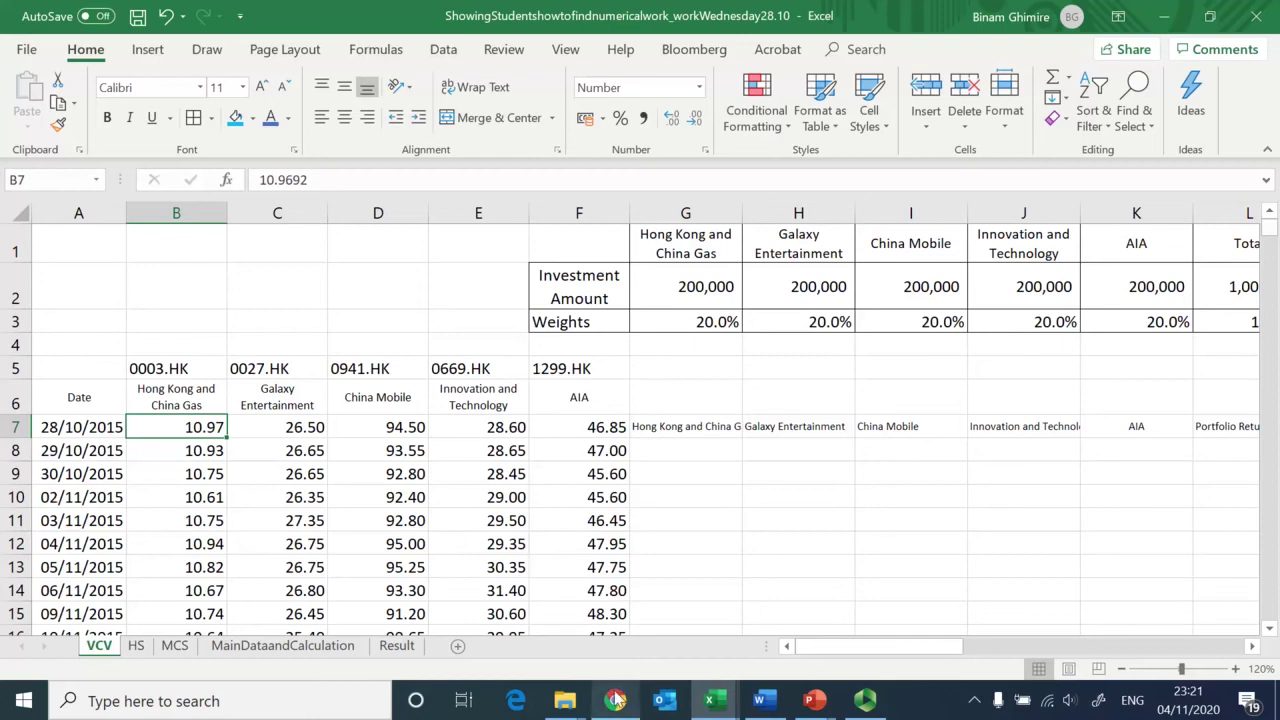
# Step: Switch to Chrome and search the web for "yahoo finance hong kong" in a new tab
pyautogui.moveTo(615, 699)
pyautogui.click(600, 635)
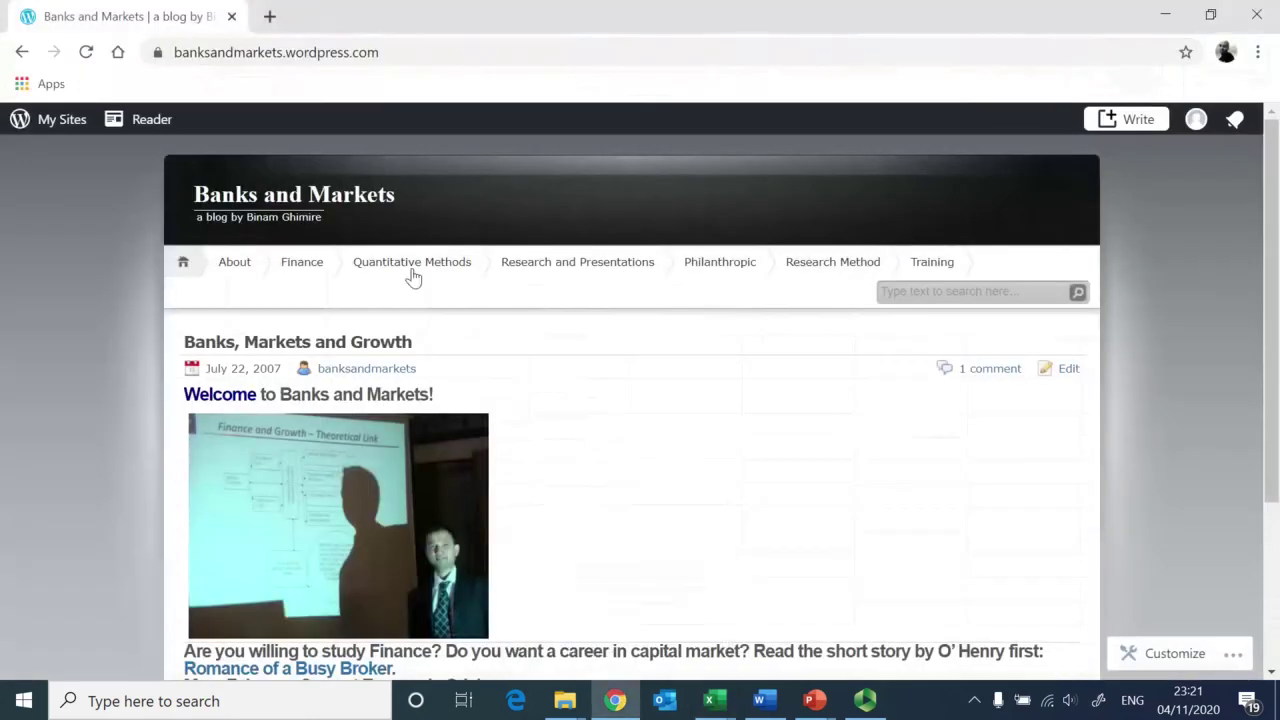
pyautogui.click(269, 16)
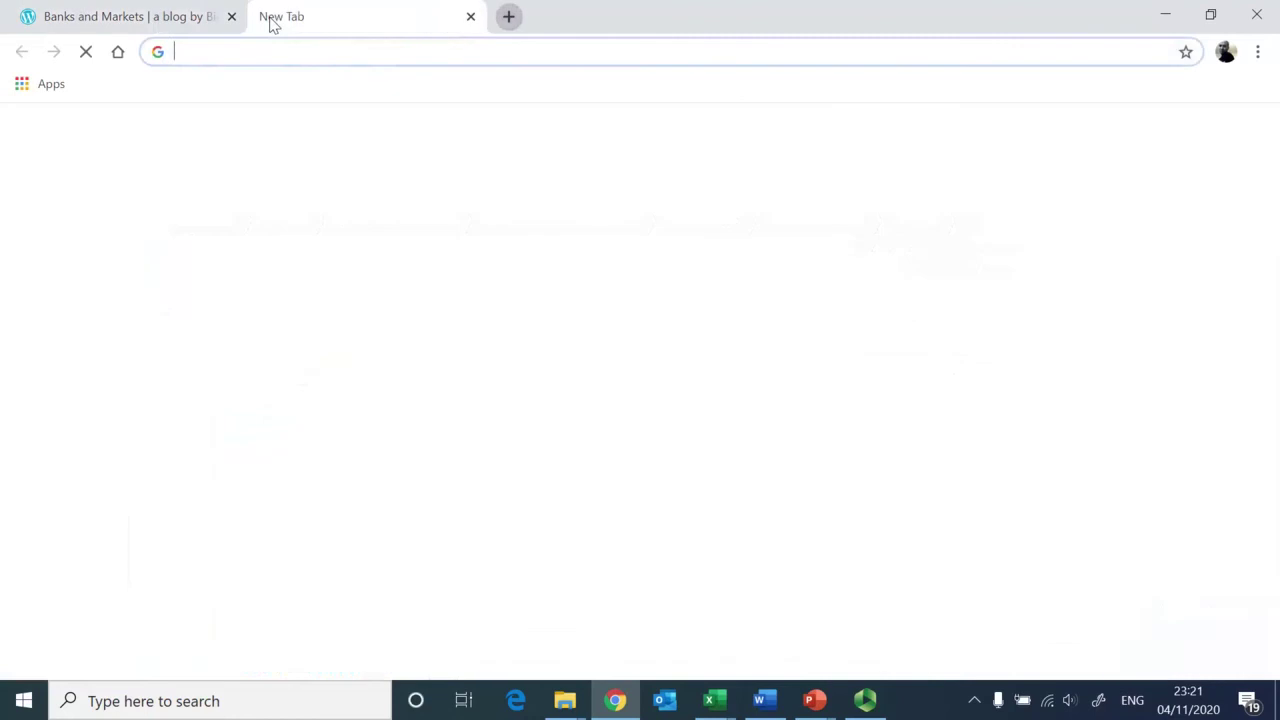
pyautogui.write('yaho')
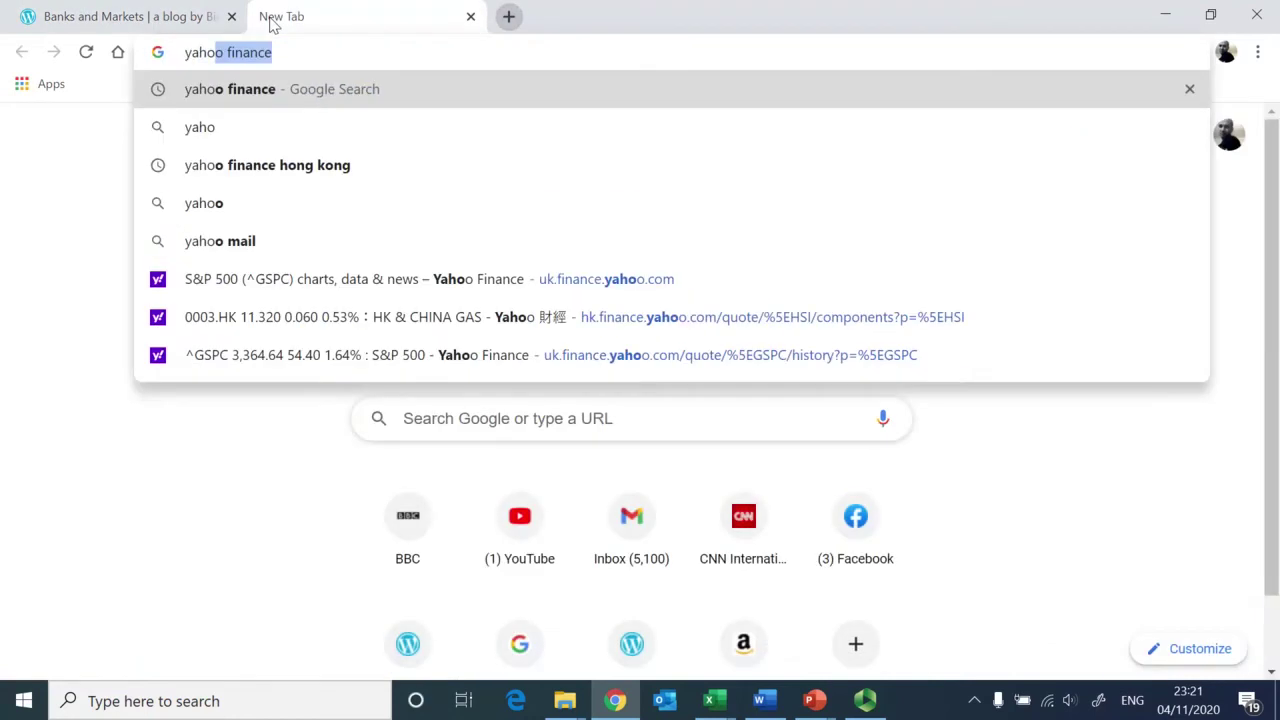
pyautogui.write(' =')
pyautogui.press('BackSpace')
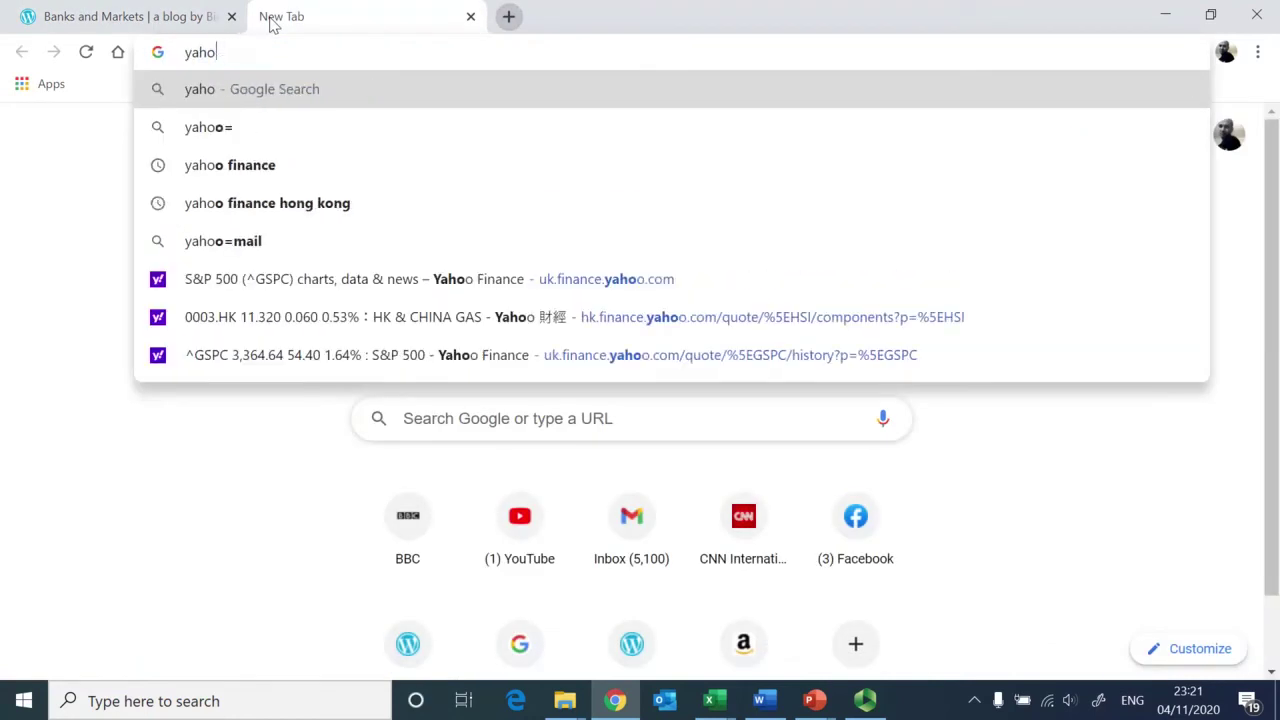
pyautogui.write('o')
pyautogui.press('Down')
pyautogui.press('Down')
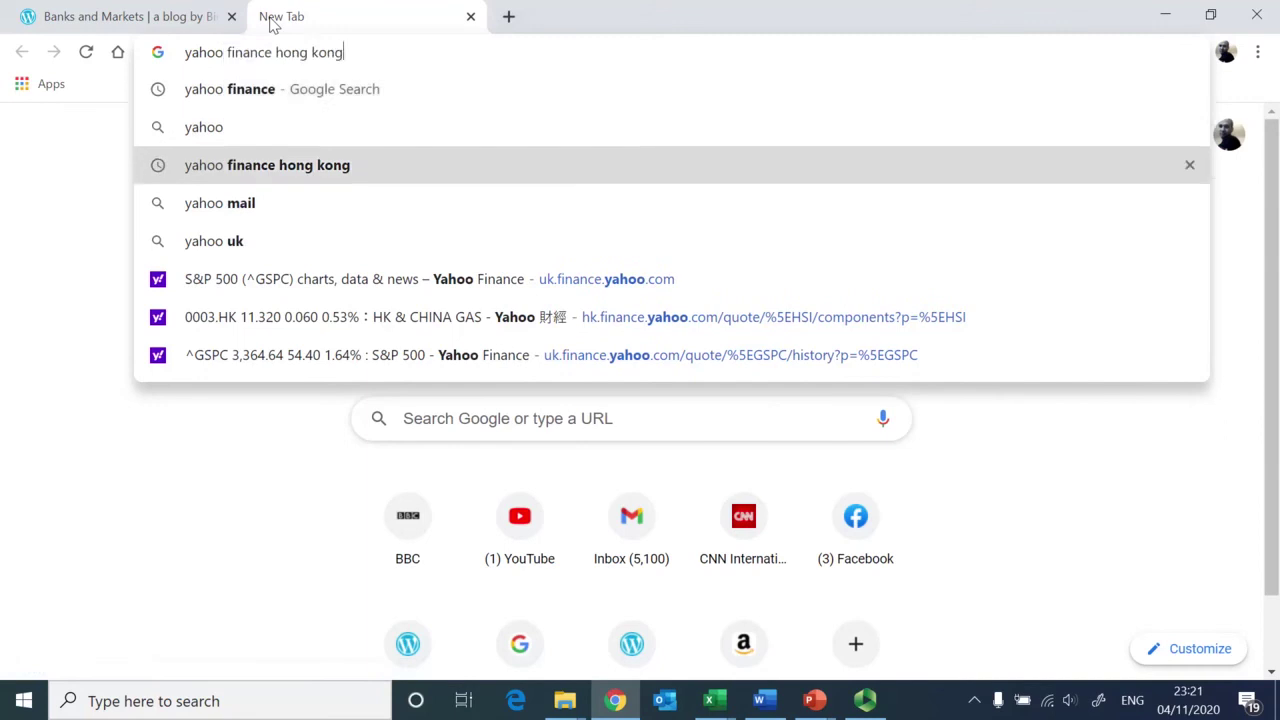
pyautogui.press('Return')
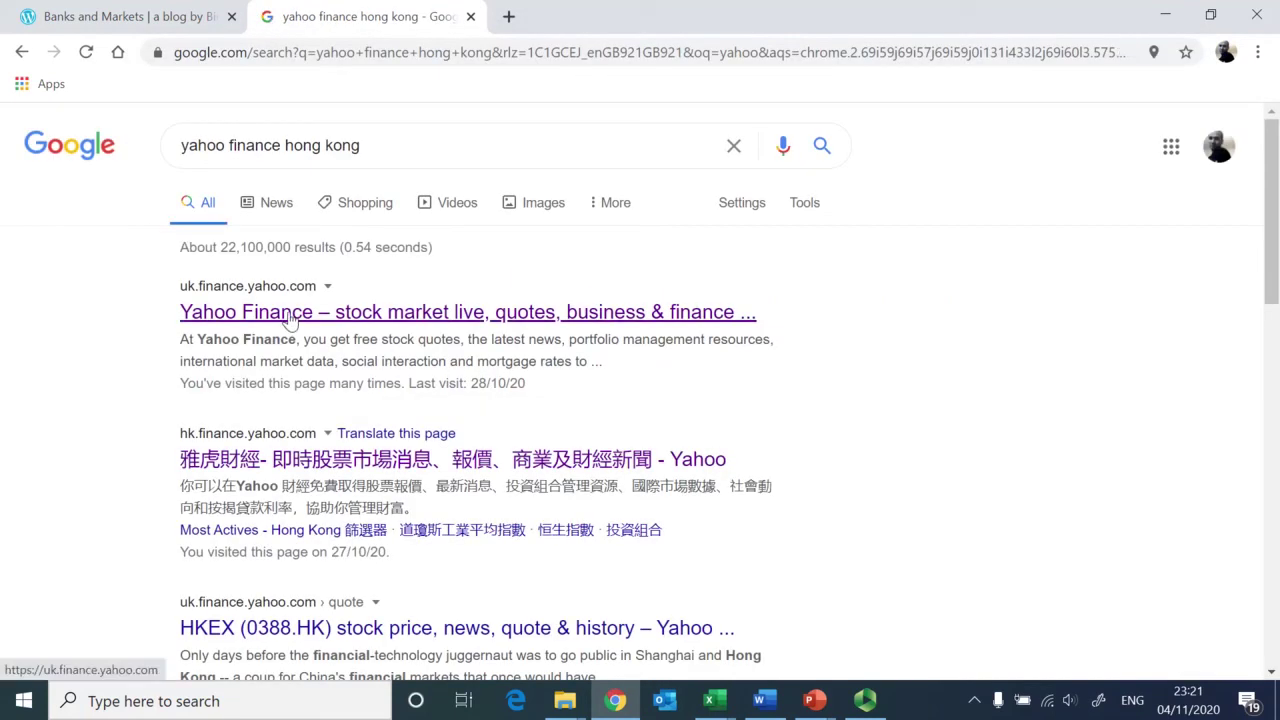
# Step: Open the Yahoo Finance UK site from the results and look up "hang seng" to open the HANG SENG INDEX (^HSI) quote
pyautogui.click(290, 316)
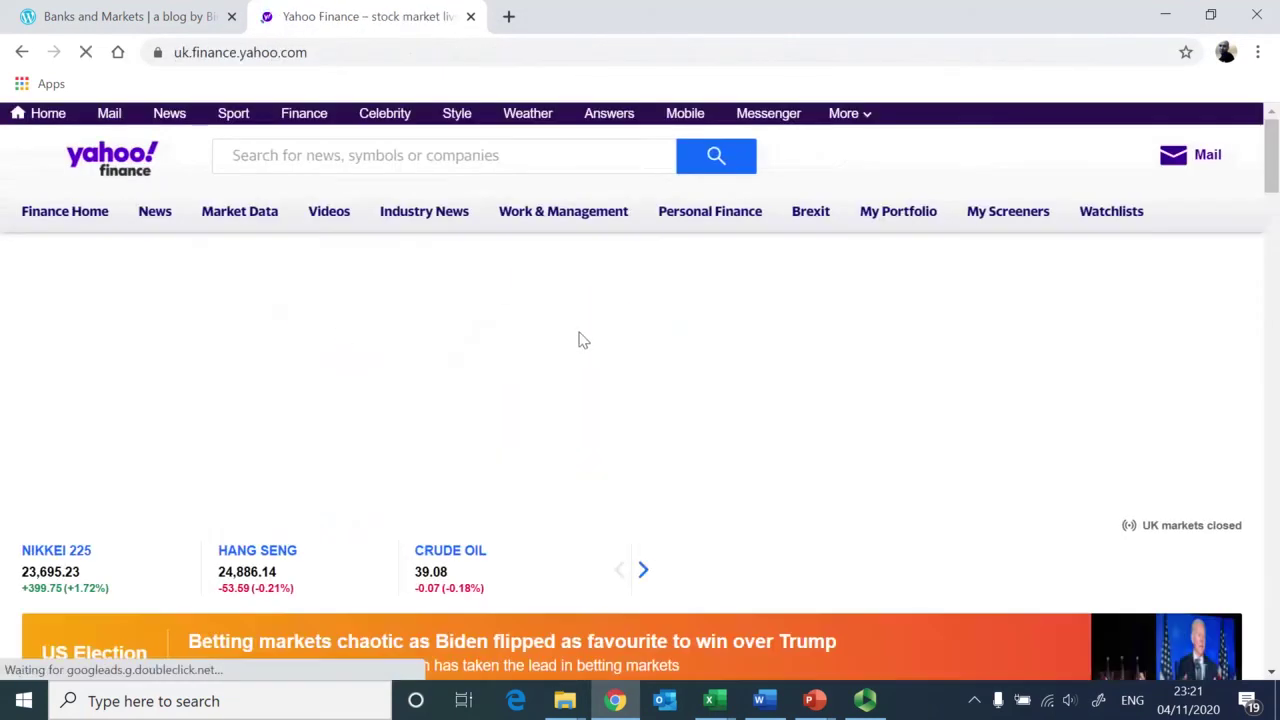
pyautogui.click(443, 155)
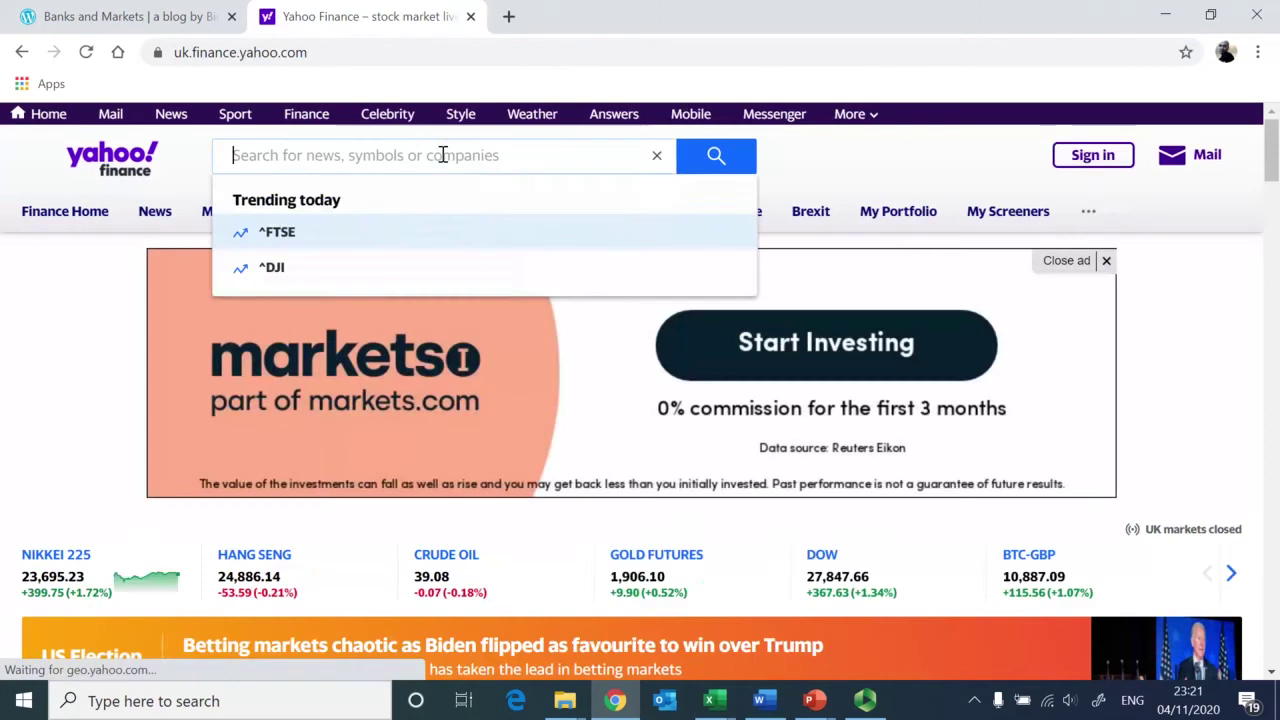
pyautogui.write('hang ')
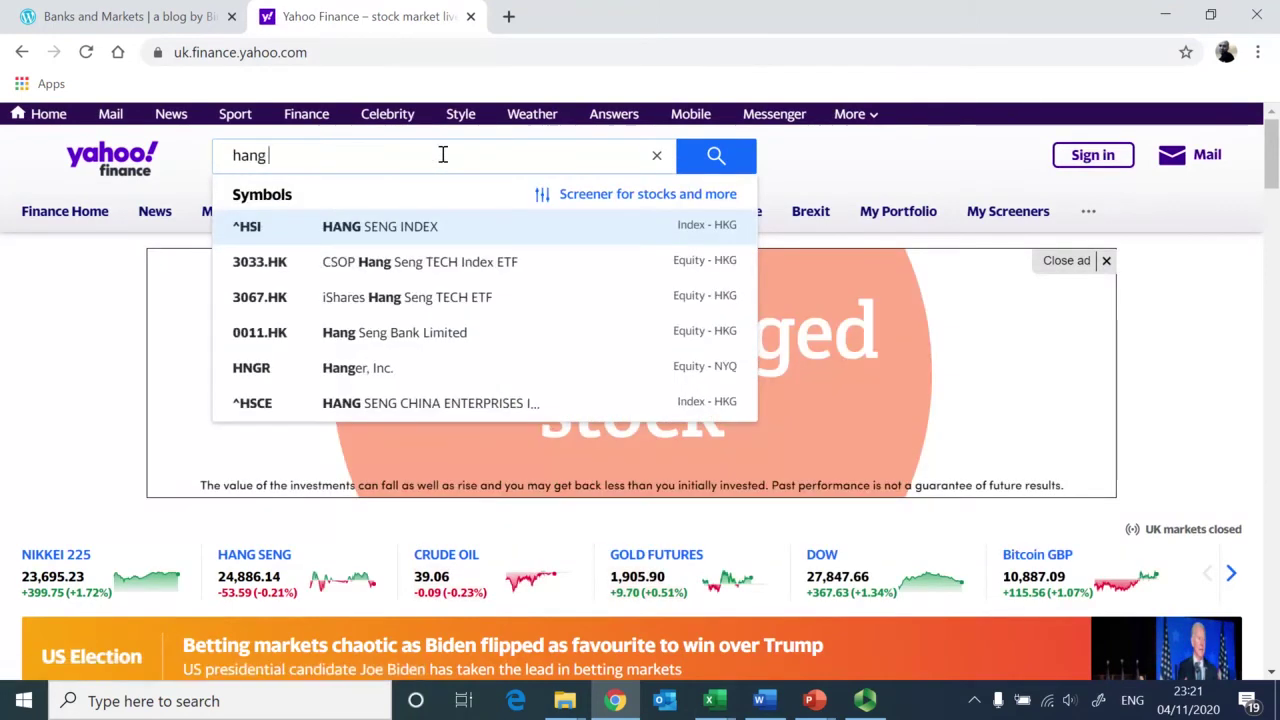
pyautogui.write('seng')
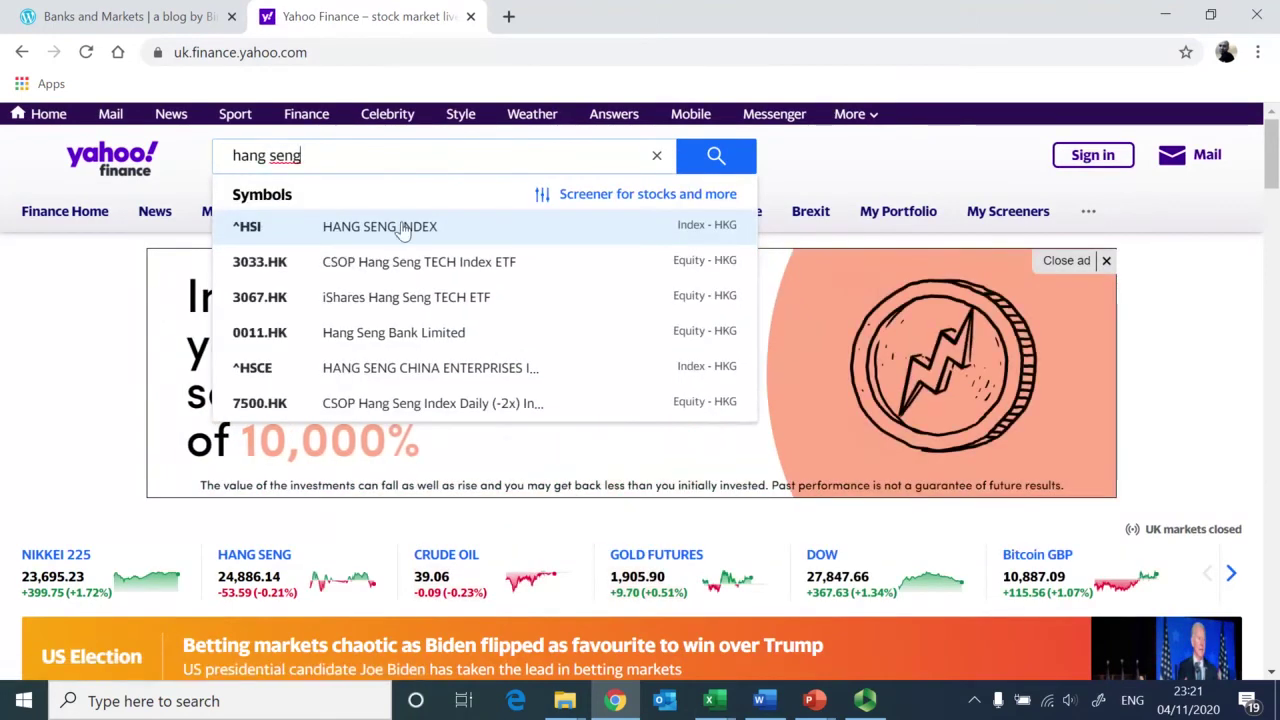
pyautogui.click(403, 229)
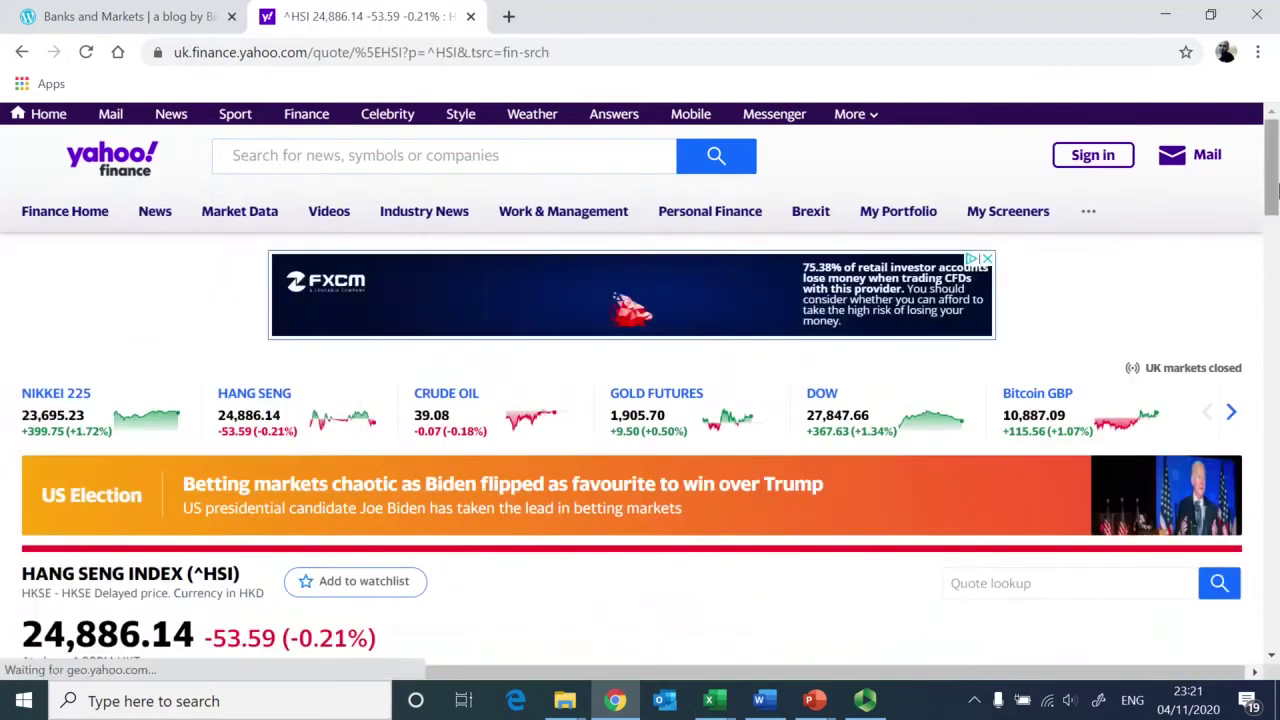
# Step: Open the components of the Hang Seng Index and read through the full top 30 company list
pyautogui.moveTo(1275, 190); pyautogui.dragTo(1275, 260)
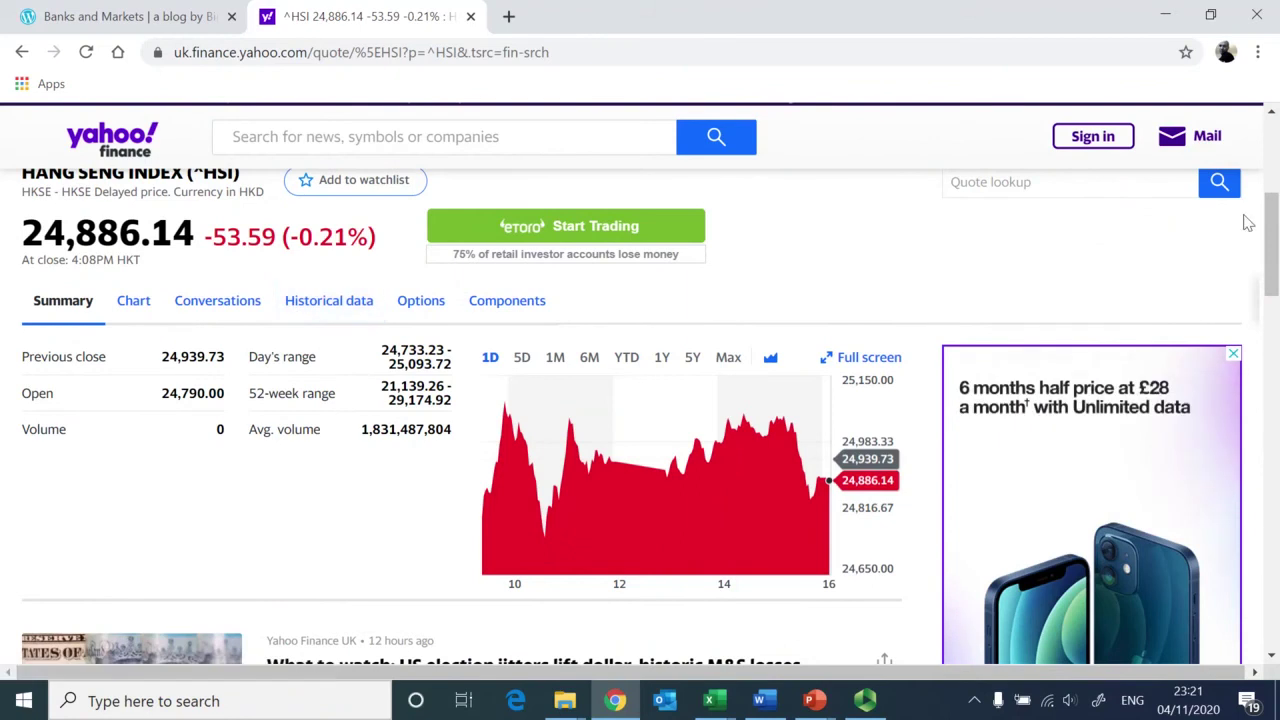
pyautogui.scroll(1, 1275, 248)
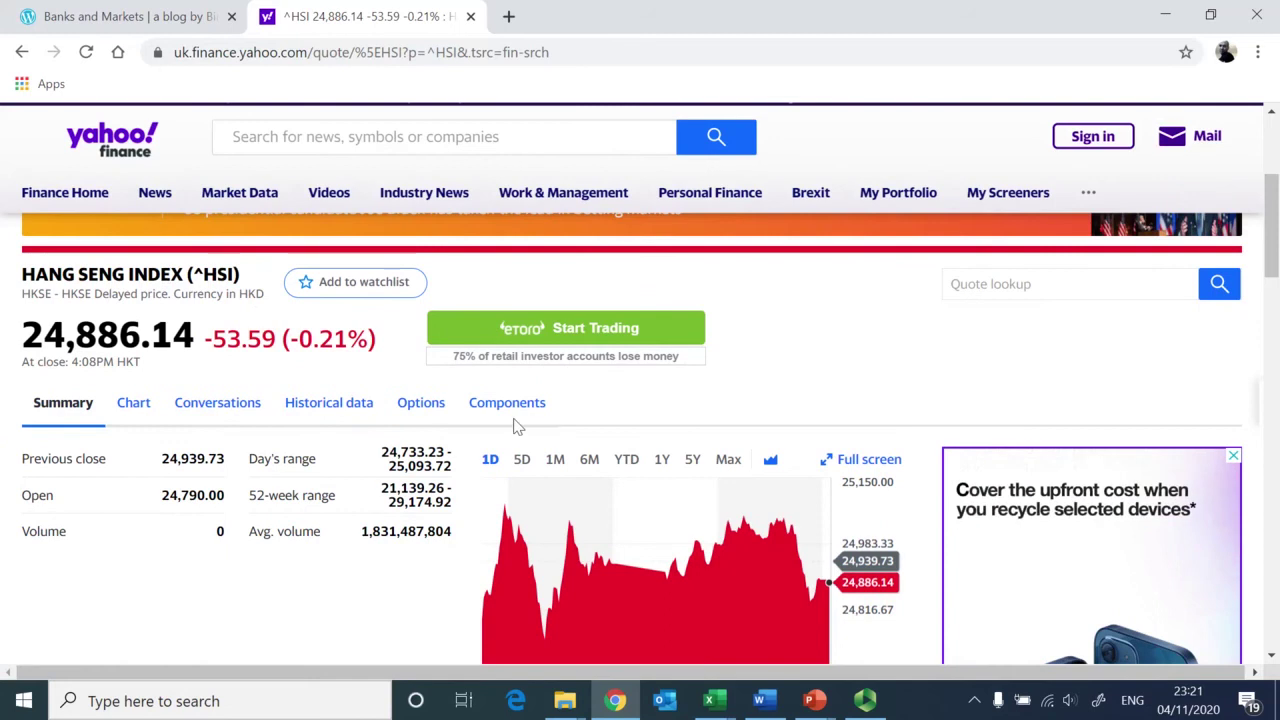
pyautogui.moveTo(1272, 250)
pyautogui.mouseDown()
pyautogui.moveTo(1275, 345)
pyautogui.moveTo(1274, 258)
pyautogui.mouseUp()
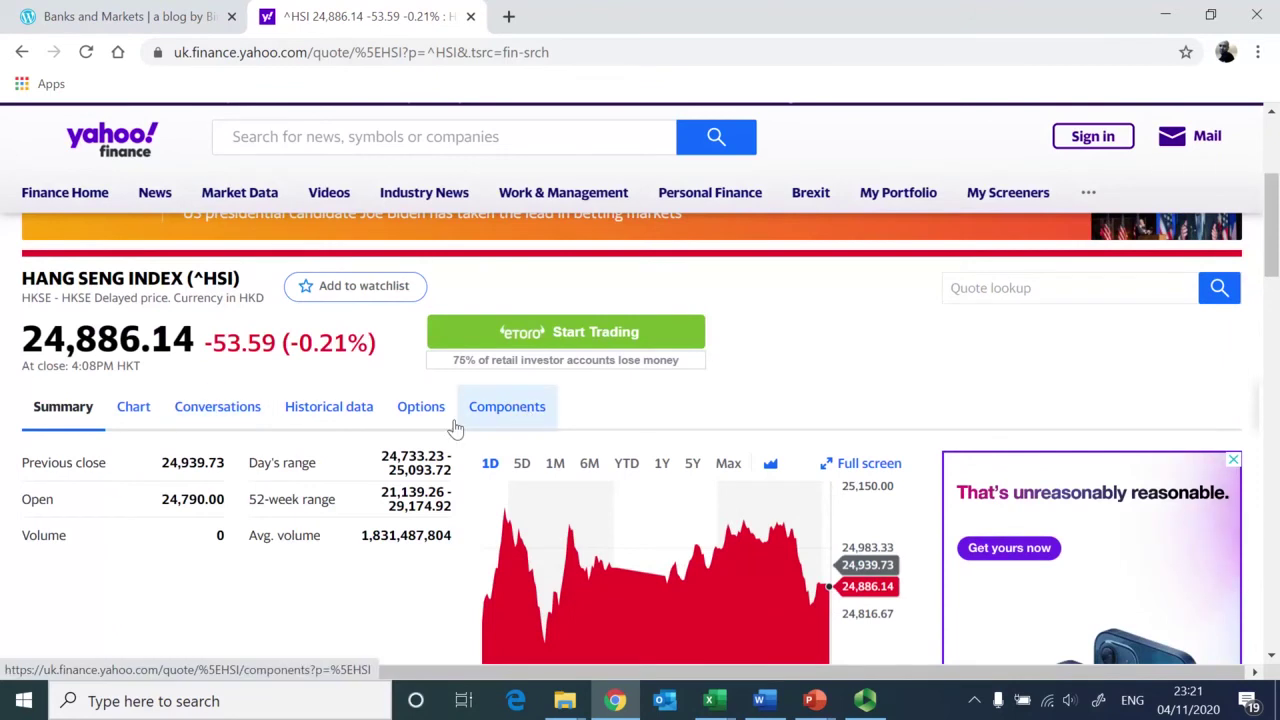
pyautogui.click(58, 410)
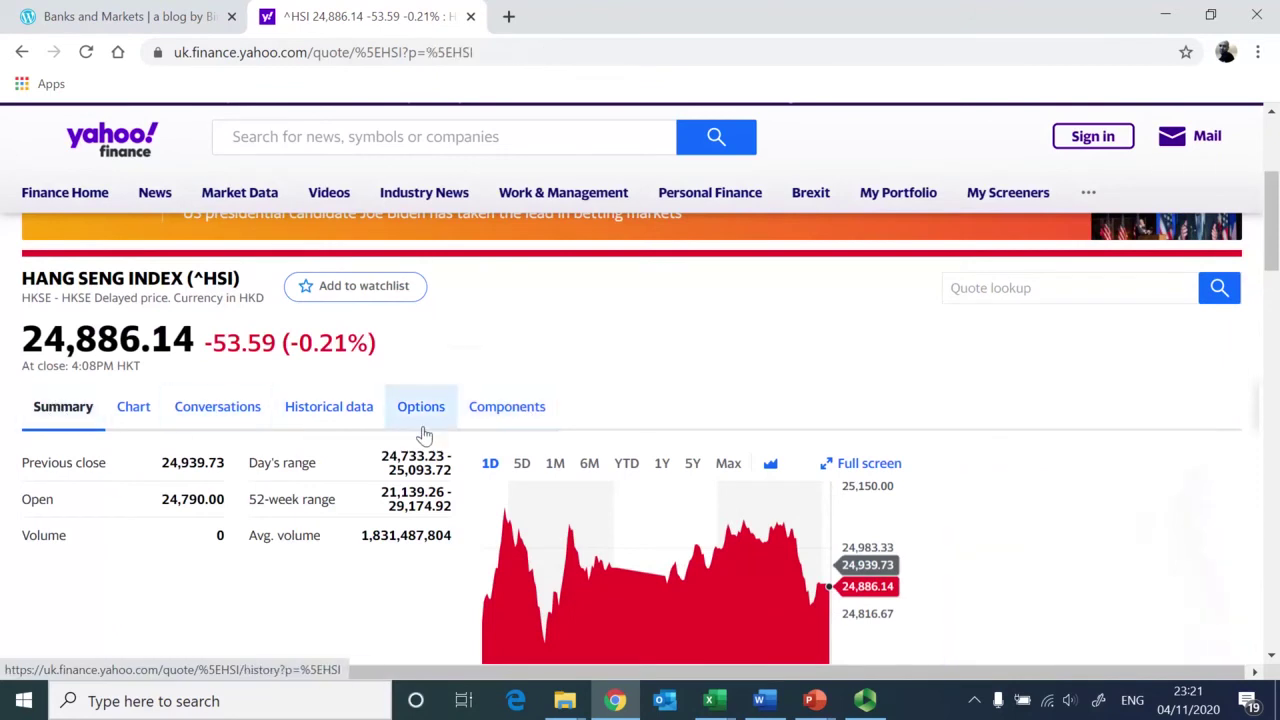
pyautogui.click(498, 408)
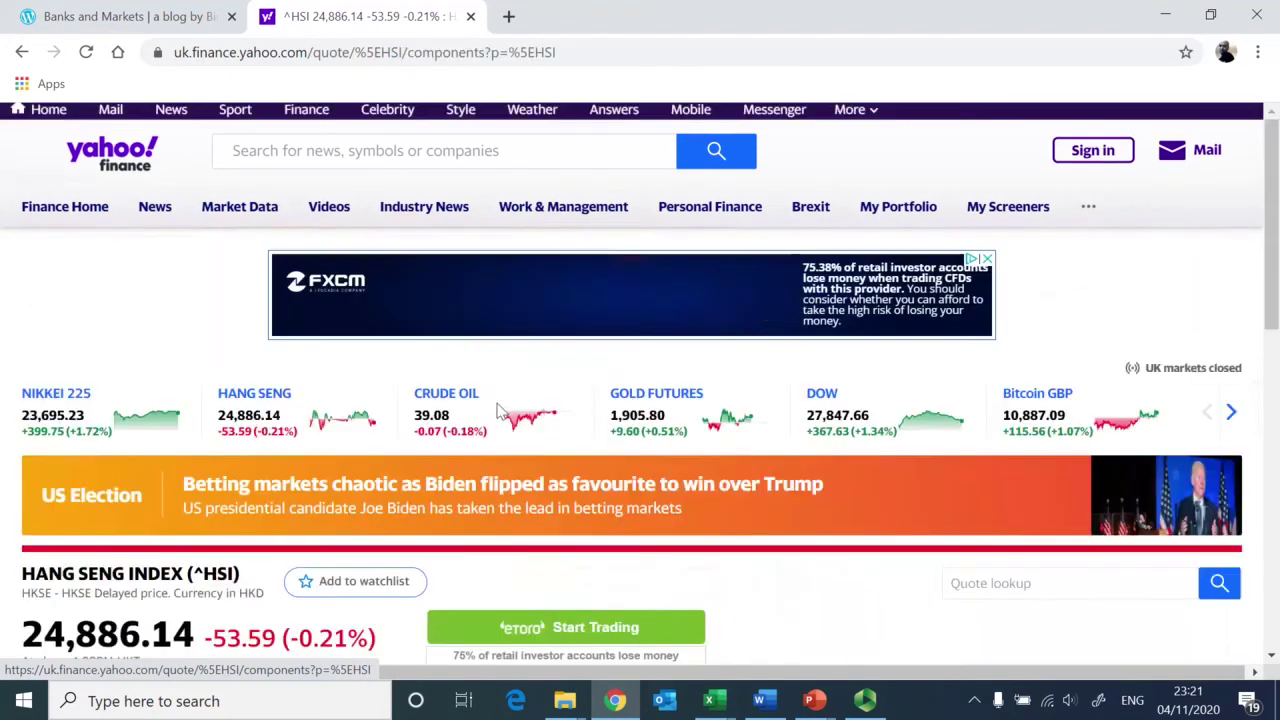
pyautogui.moveTo(1273, 250); pyautogui.dragTo(1275, 378)
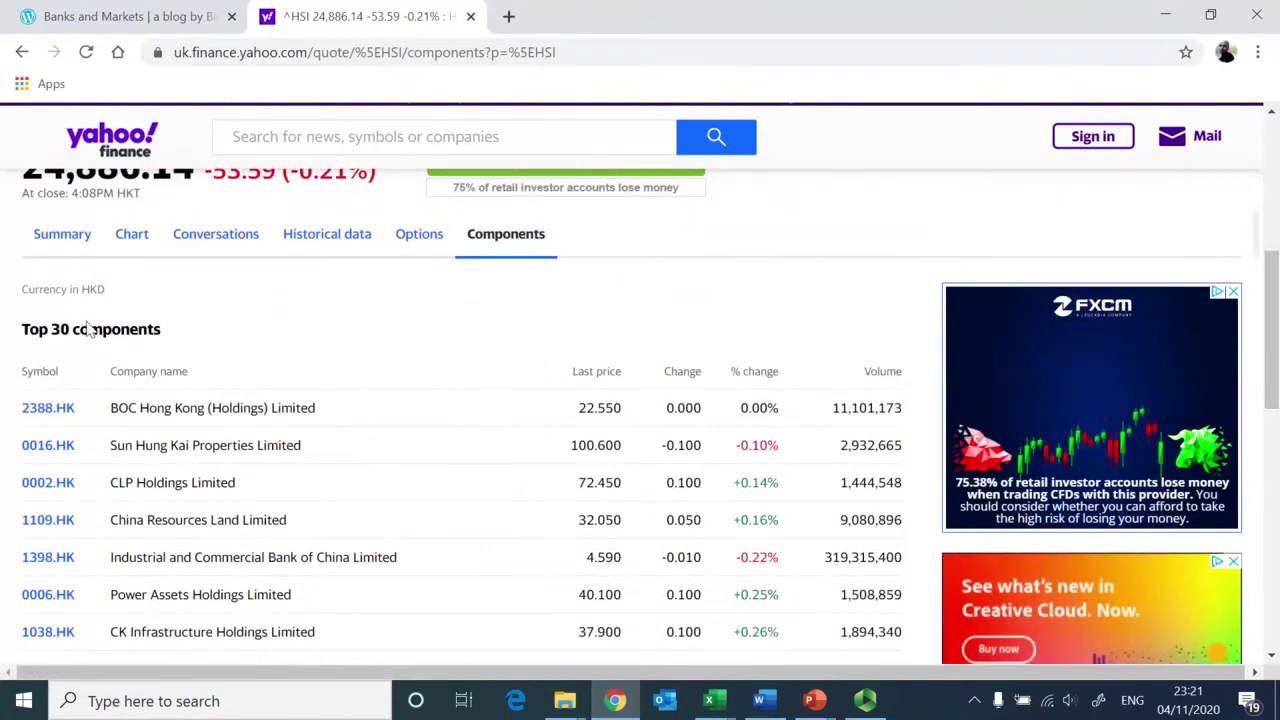
pyautogui.moveTo(1273, 337); pyautogui.dragTo(1270, 577)
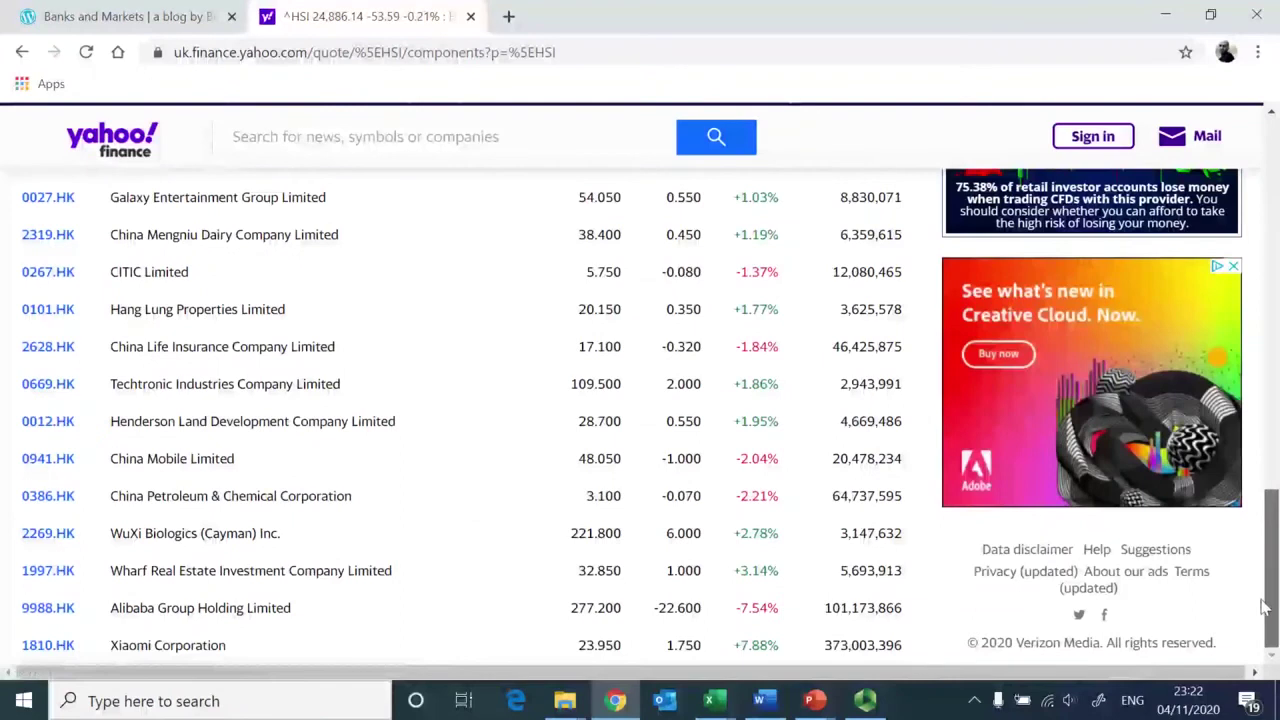
pyautogui.moveTo(1266, 612); pyautogui.dragTo(1266, 322)
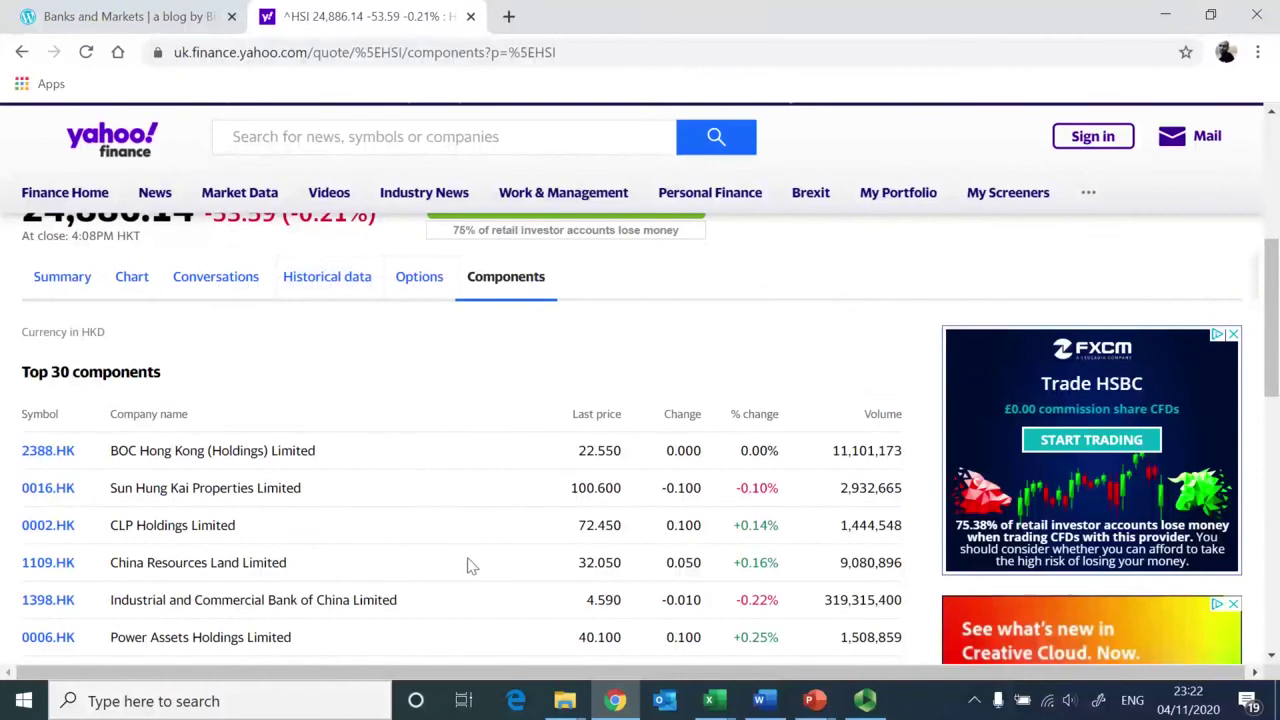
# Step: Switch back to the Excel workbook and check the first and last dates of the price series in column A
pyautogui.hotkey('alt', 'Tab')
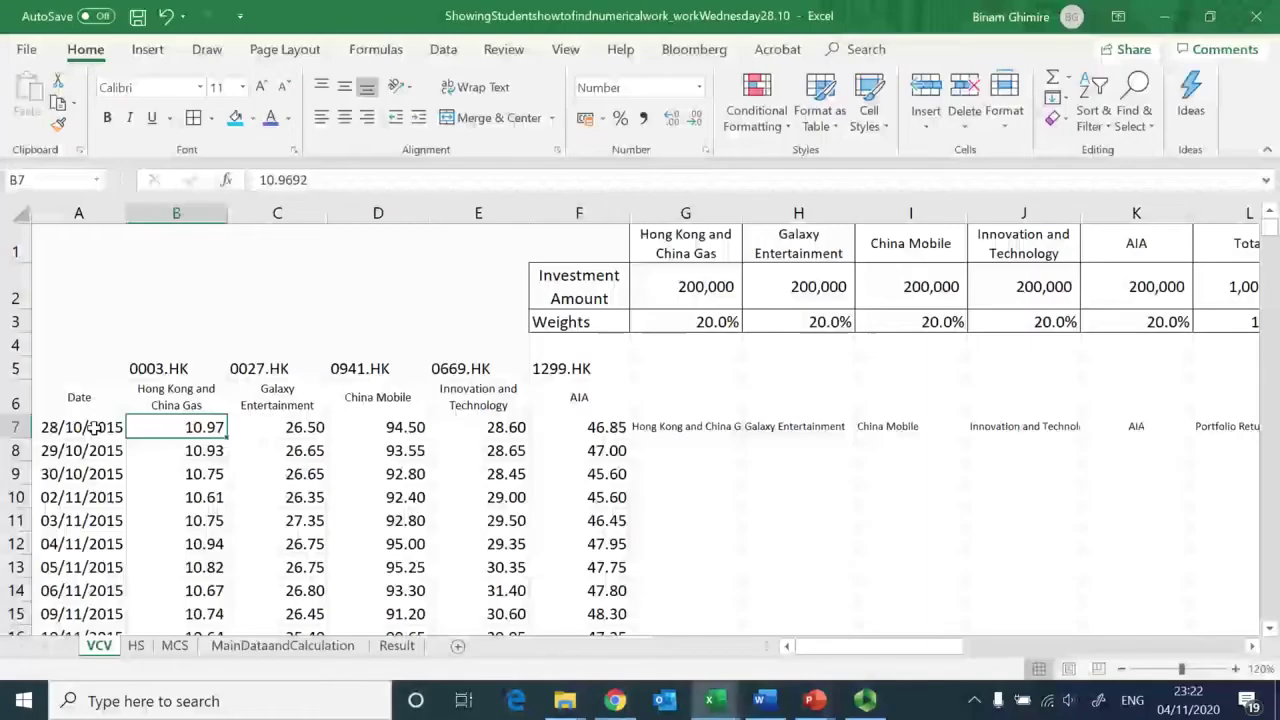
pyautogui.click(93, 427)
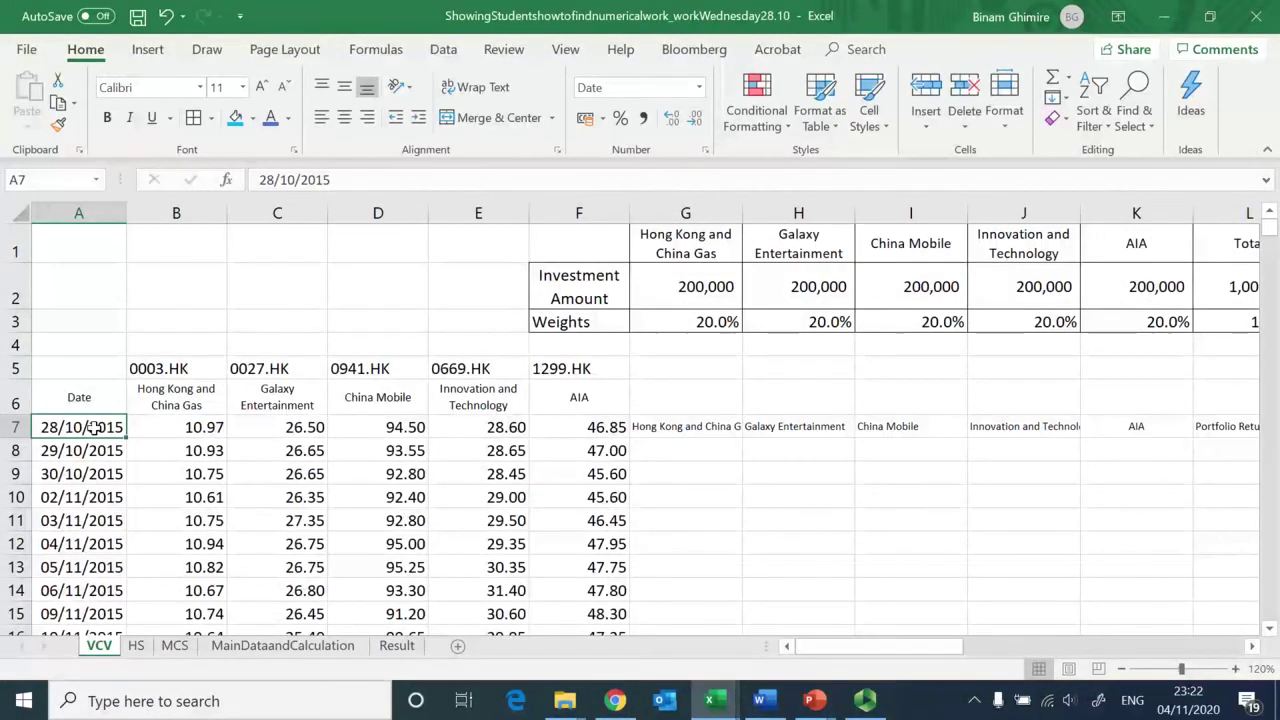
pyautogui.hotkey('ctrl', 'Down')
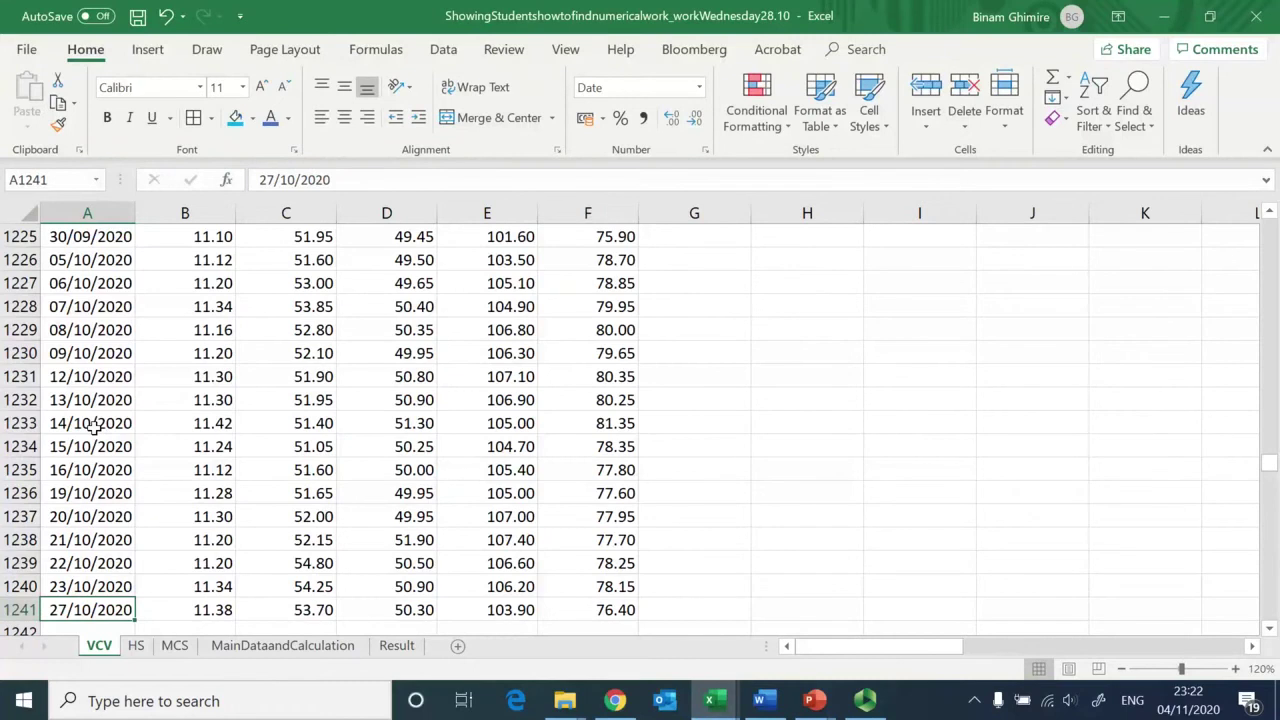
pyautogui.hotkey('ctrl', 'Up')
pyautogui.hotkey('ctrl', 'Up')
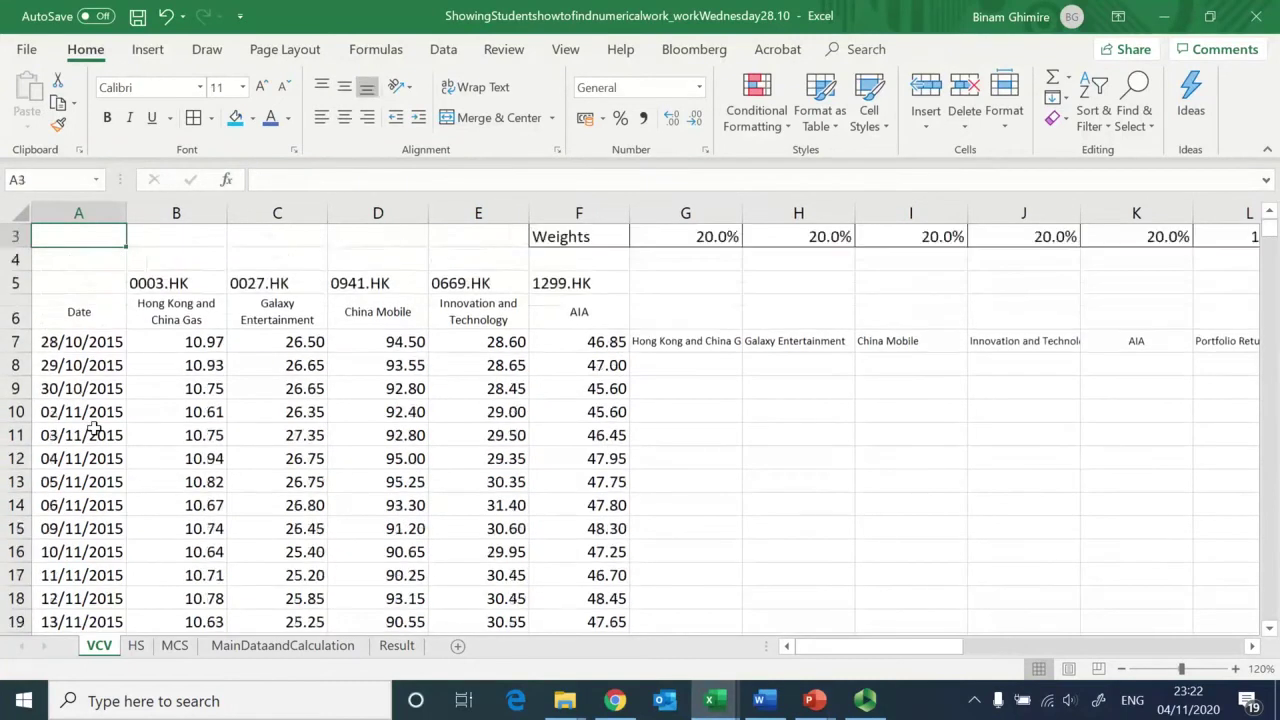
pyautogui.press('Down')
pyautogui.press('Down')
pyautogui.press('Down')
pyautogui.press('Down')
pyautogui.press('Down')
pyautogui.press('Down')
pyautogui.press('Down')
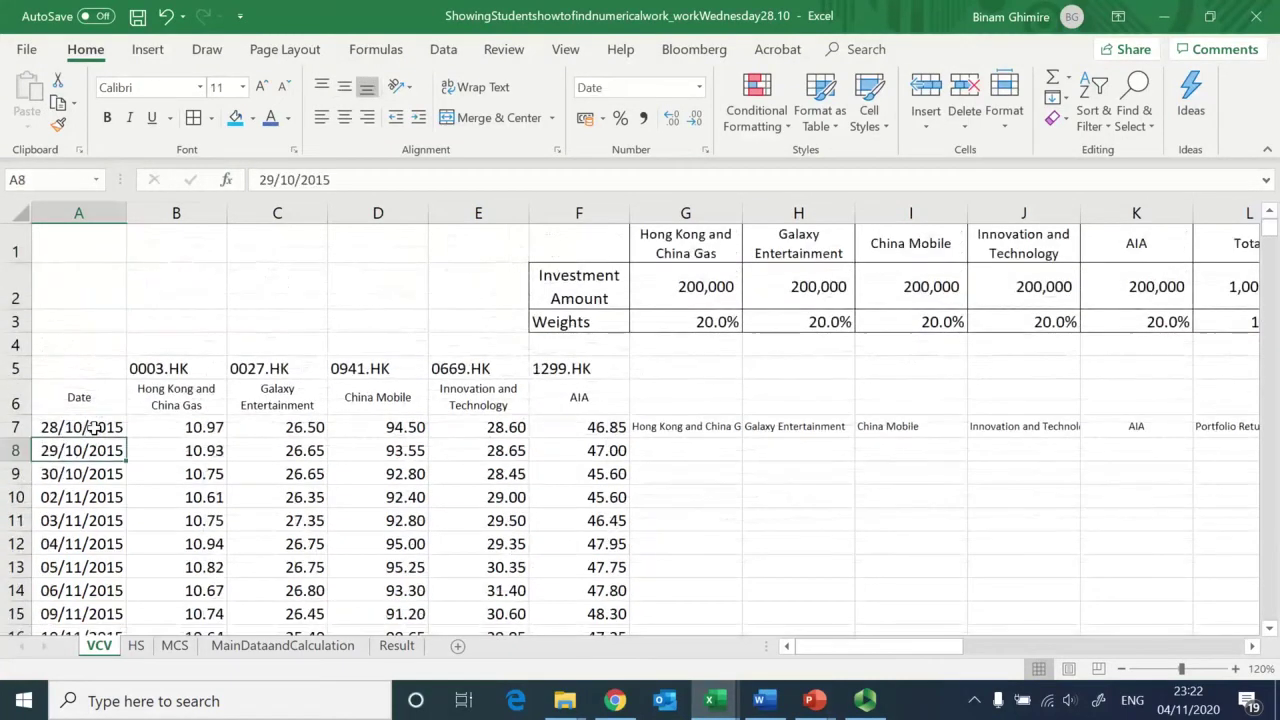
# Step: Examine the VCV sheet's portfolio weights, Weight x SD and correlation matrix areas, and the matrix volatility formula below them
pyautogui.press('Right')
pyautogui.press('Right')
pyautogui.press('Right')
pyautogui.press('Right')
pyautogui.press('Right')
pyautogui.press('Right')
pyautogui.press('Right')
pyautogui.press('Right')
pyautogui.press('Right')
pyautogui.press('Right')
pyautogui.press('Right')
pyautogui.press('Right')
pyautogui.press('Right')
pyautogui.press('Right')
pyautogui.press('Right')
pyautogui.press('Right')
pyautogui.press('Right')
pyautogui.press('Right')
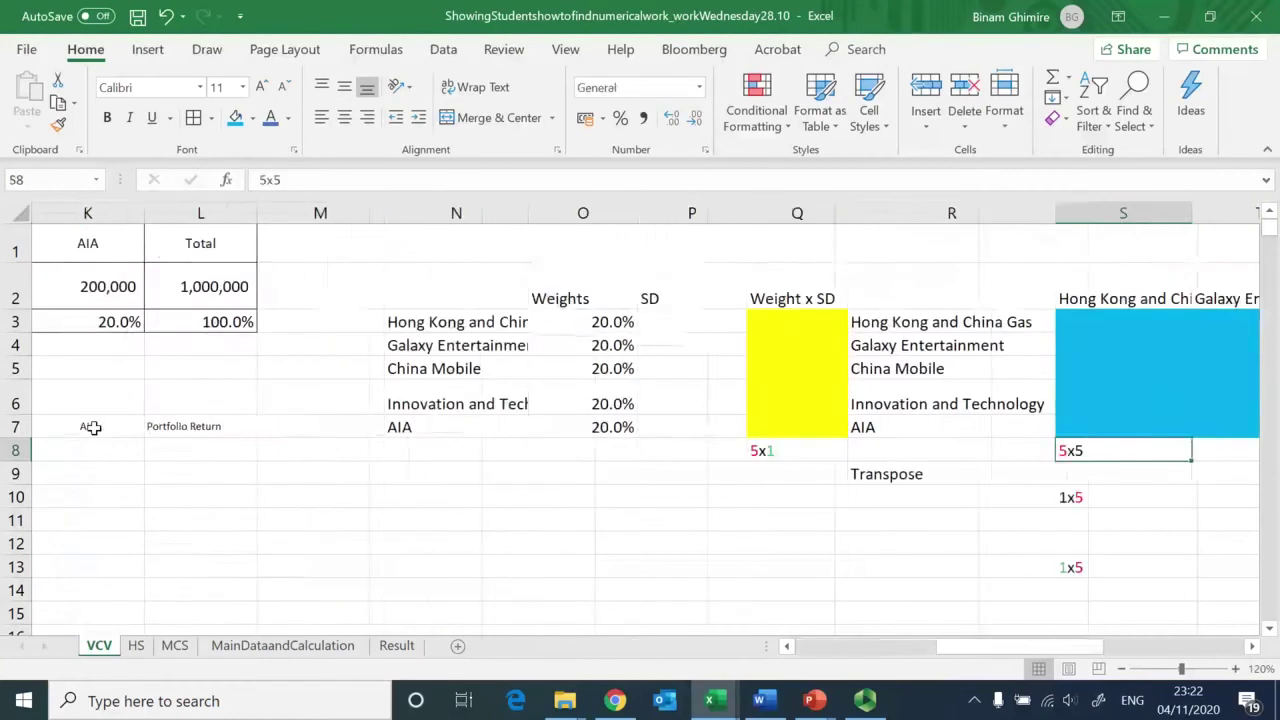
pyautogui.press('Down')
pyautogui.press('Down')
pyautogui.press('Down')
pyautogui.press('Down')
pyautogui.press('Down')
pyautogui.press('Down')
pyautogui.press('Down')
pyautogui.press('Down')
pyautogui.press('Down')
pyautogui.press('Down')
pyautogui.press('Down')
pyautogui.press('Down')
pyautogui.press('Down')
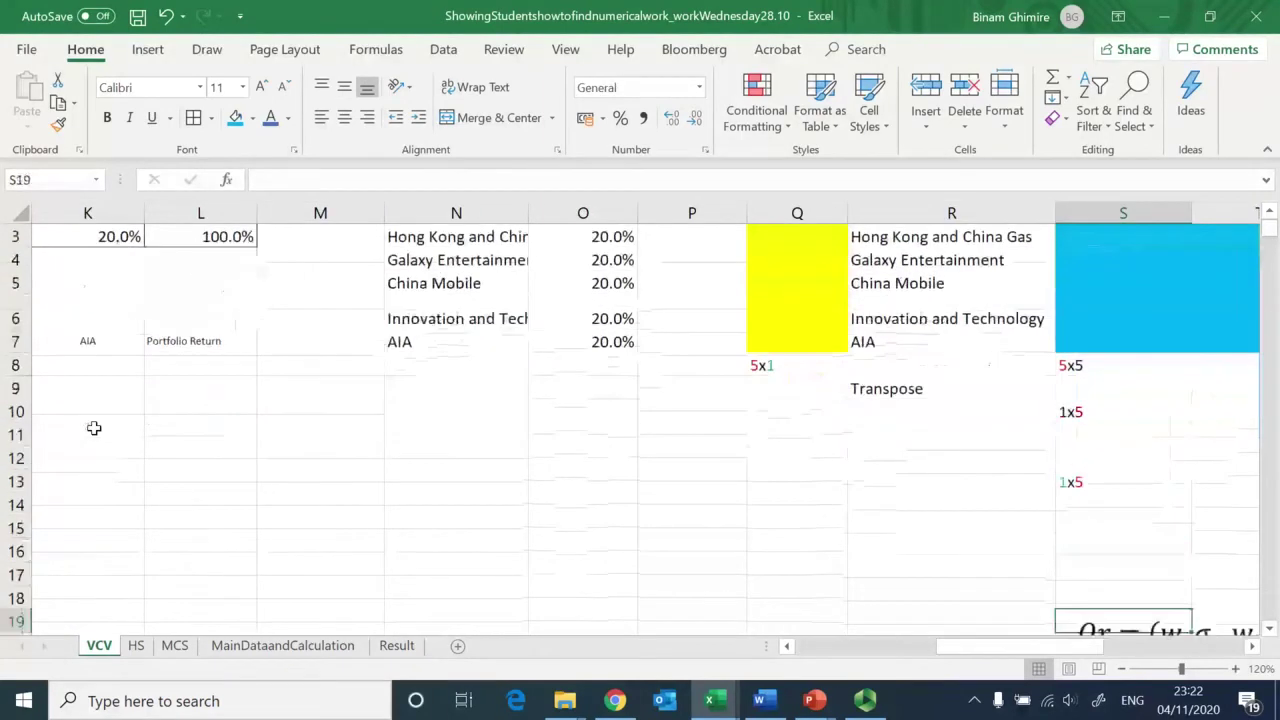
pyautogui.press('Down')
pyautogui.press('Down')
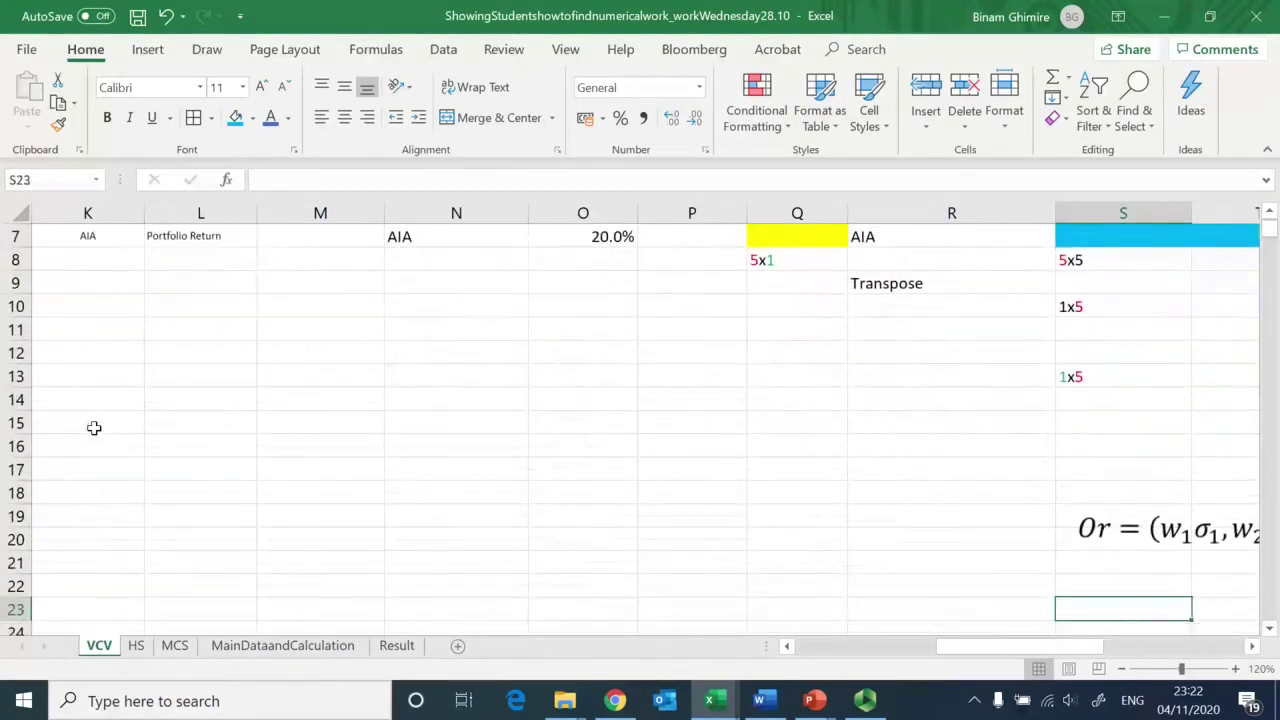
pyautogui.press('Right')
pyautogui.press('Right')
pyautogui.press('Right')
pyautogui.press('Right')
pyautogui.press('Right')
pyautogui.press('Right')
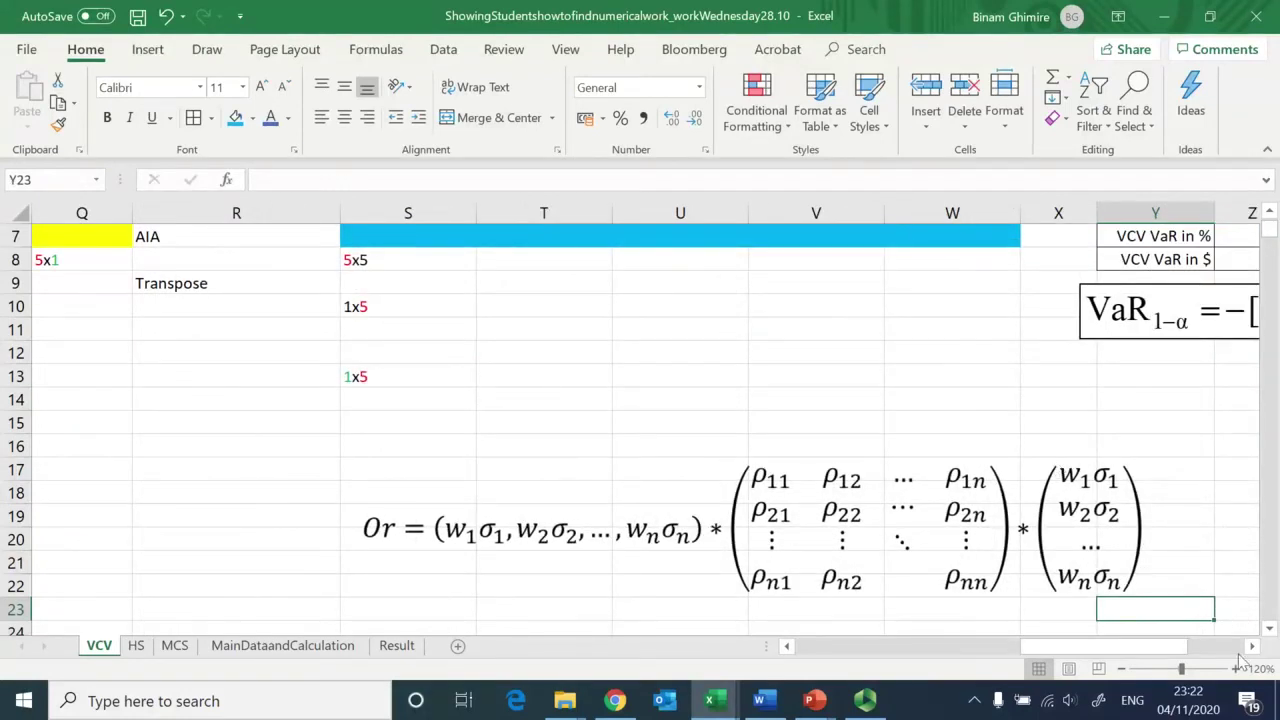
# Step: Move the VaR formula box slightly right and down, and select the 95% confidence level in the VaR table above it
pyautogui.moveTo(1253, 647); pyautogui.dragTo(1253, 647)
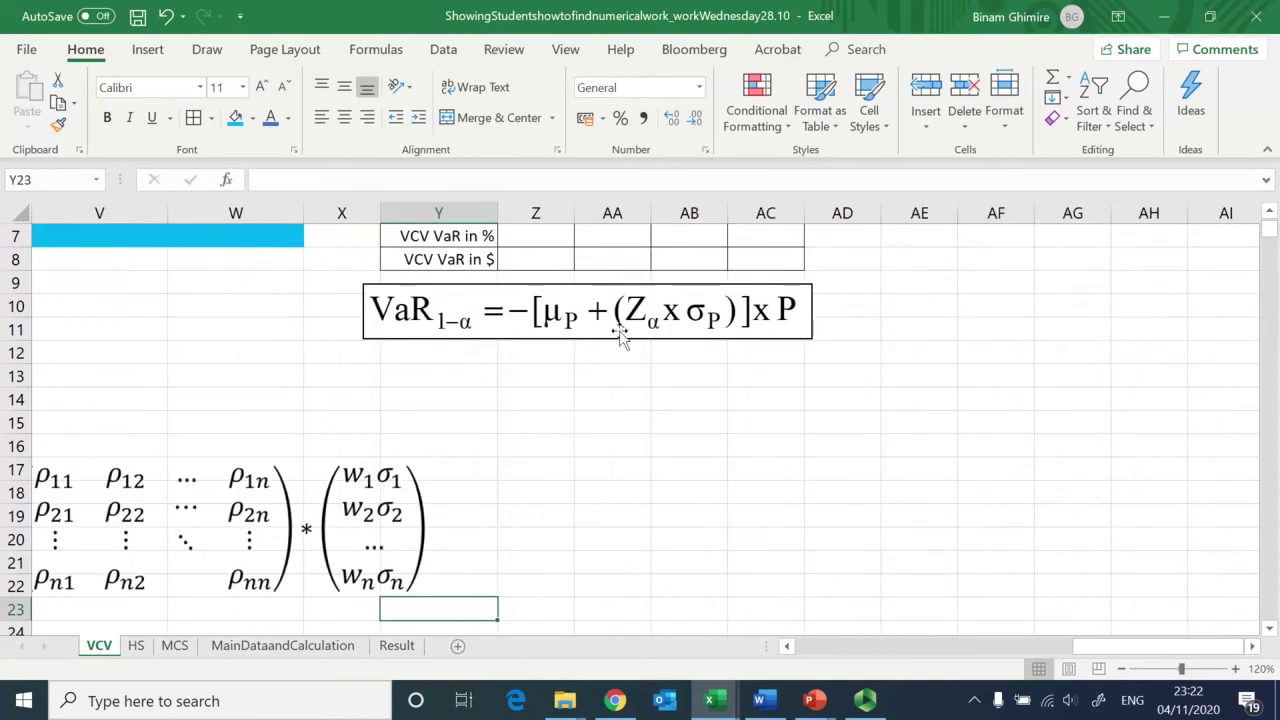
pyautogui.moveTo(598, 288)
pyautogui.mouseDown()
pyautogui.moveTo(598, 311)
pyautogui.moveTo(737, 296)
pyautogui.moveTo(650, 330)
pyautogui.moveTo(577, 283)
pyautogui.moveTo(605, 291)
pyautogui.mouseUp()
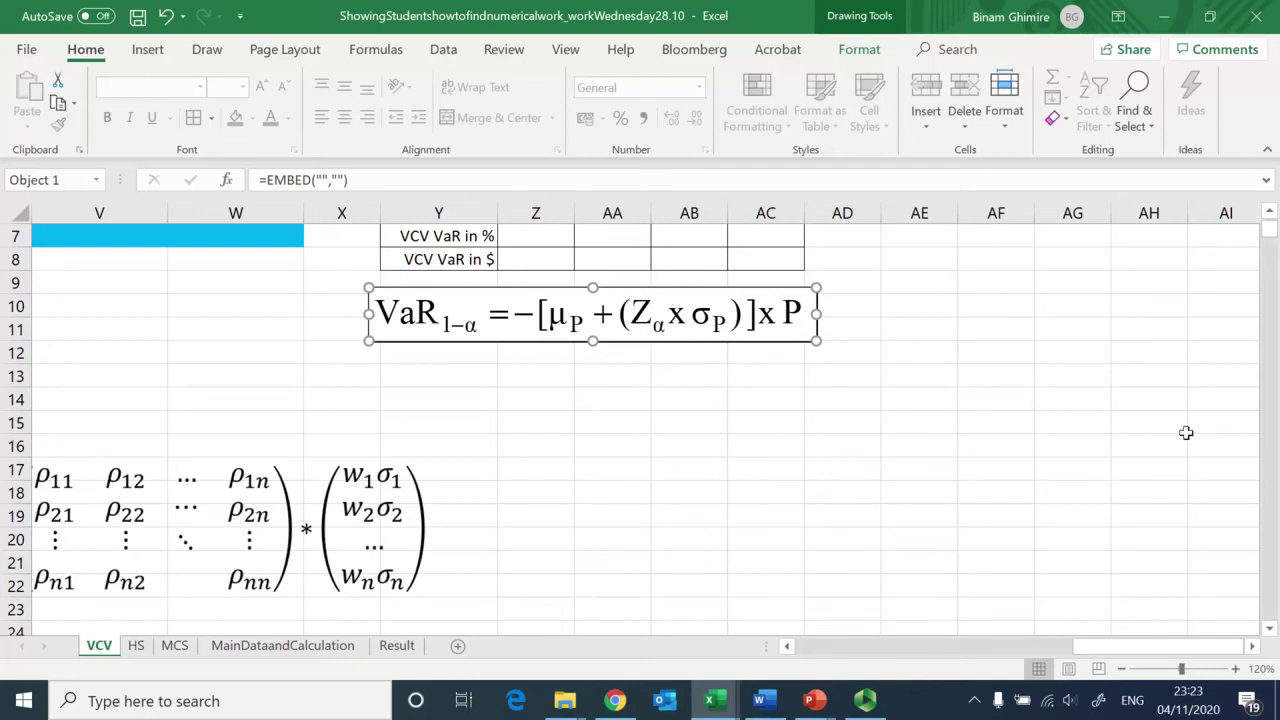
pyautogui.moveTo(1272, 215); pyautogui.dragTo(1272, 213)
pyautogui.click(622, 241)
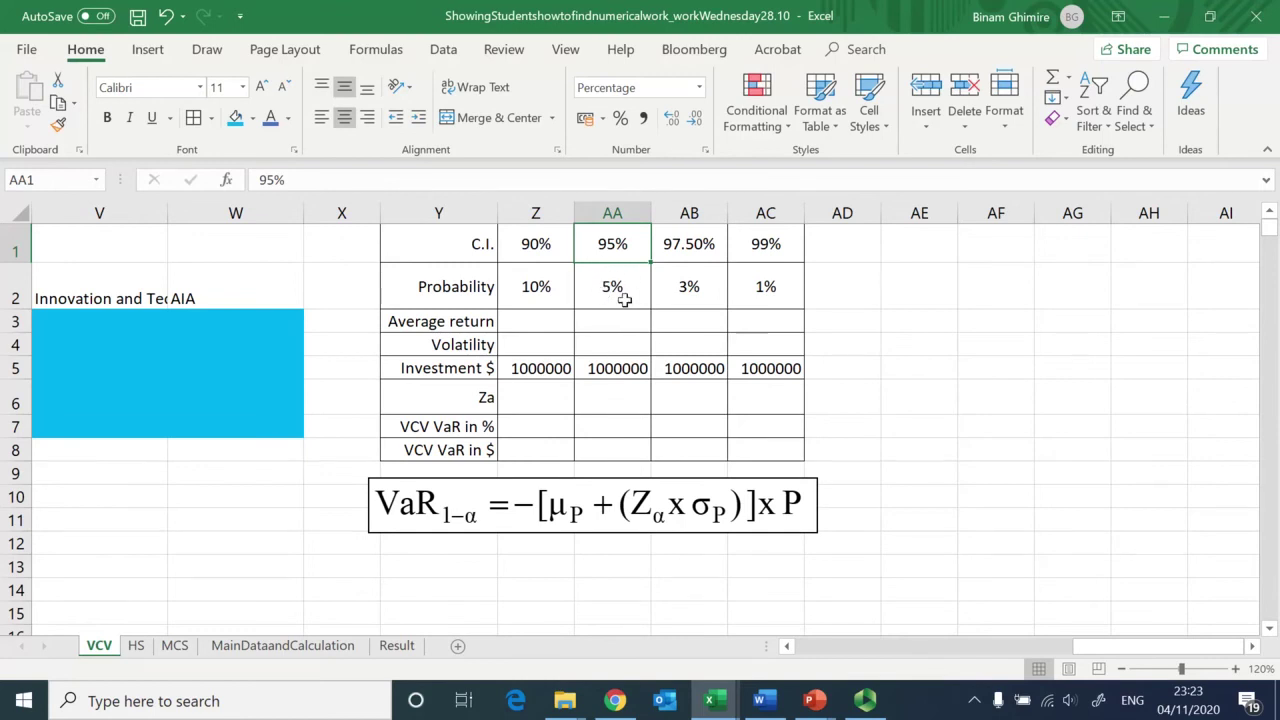
# Step: Calculate Za for the 95% confidence level in AA6 with =NORMSINV(AA2)
pyautogui.click(615, 397)
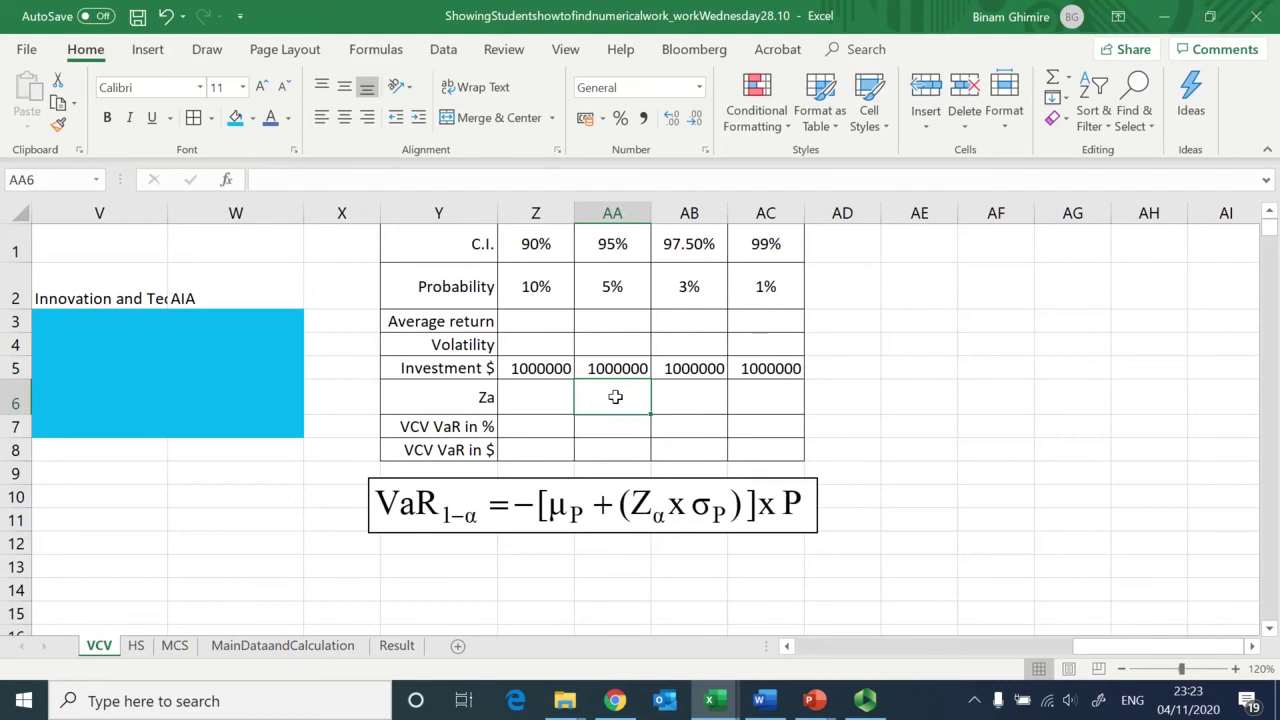
pyautogui.write('=norms')
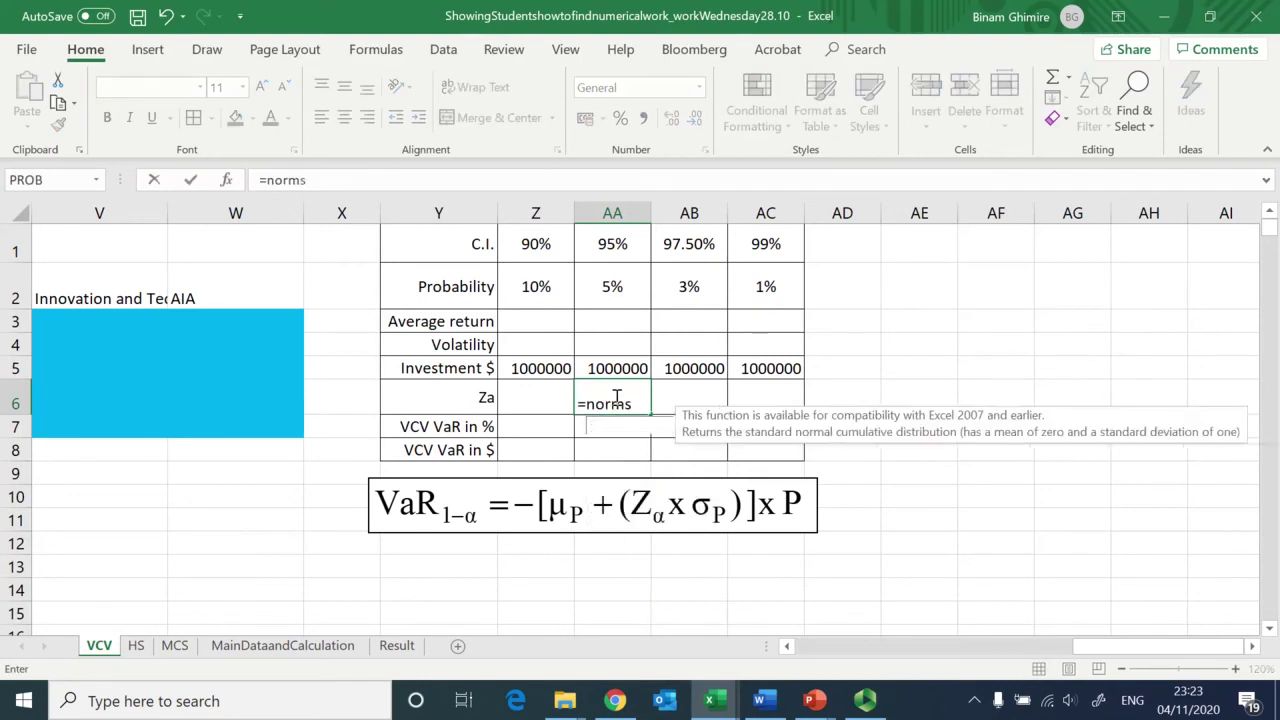
pyautogui.write('inv(')
pyautogui.press('Up')
pyautogui.press('Up')
pyautogui.press('Up')
pyautogui.press('Up')
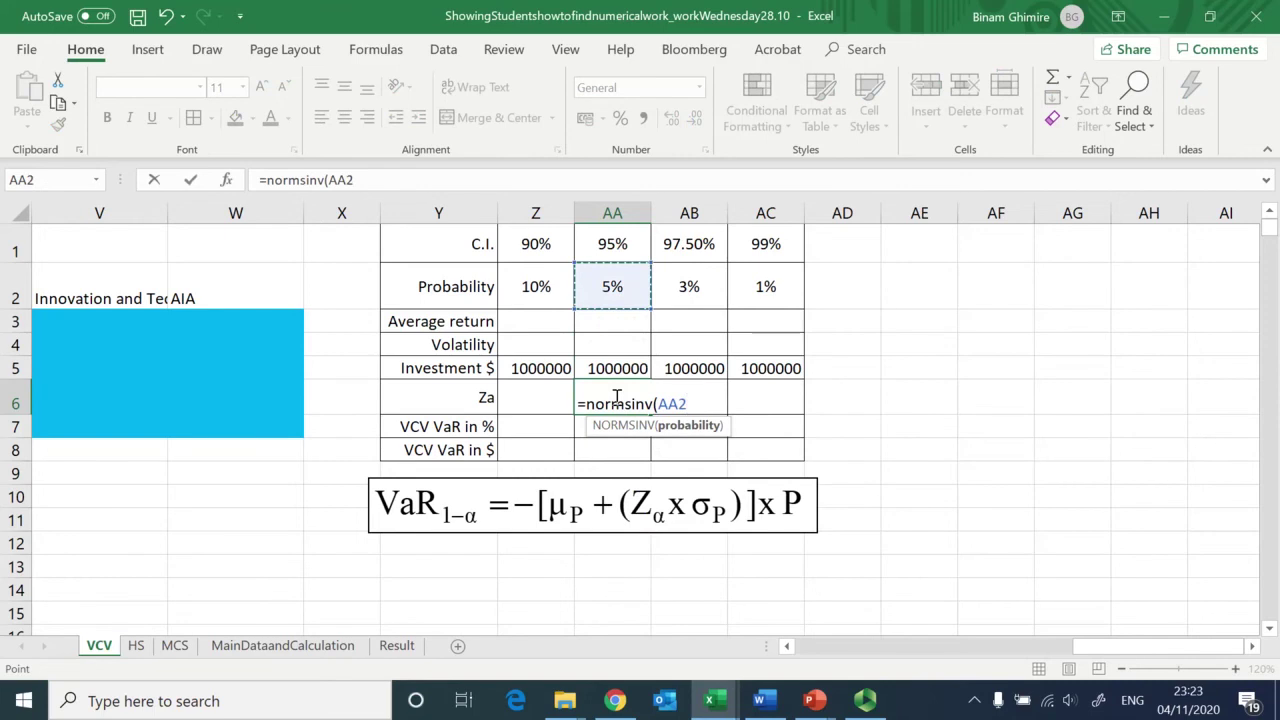
pyautogui.write(')')
pyautogui.press('Return')
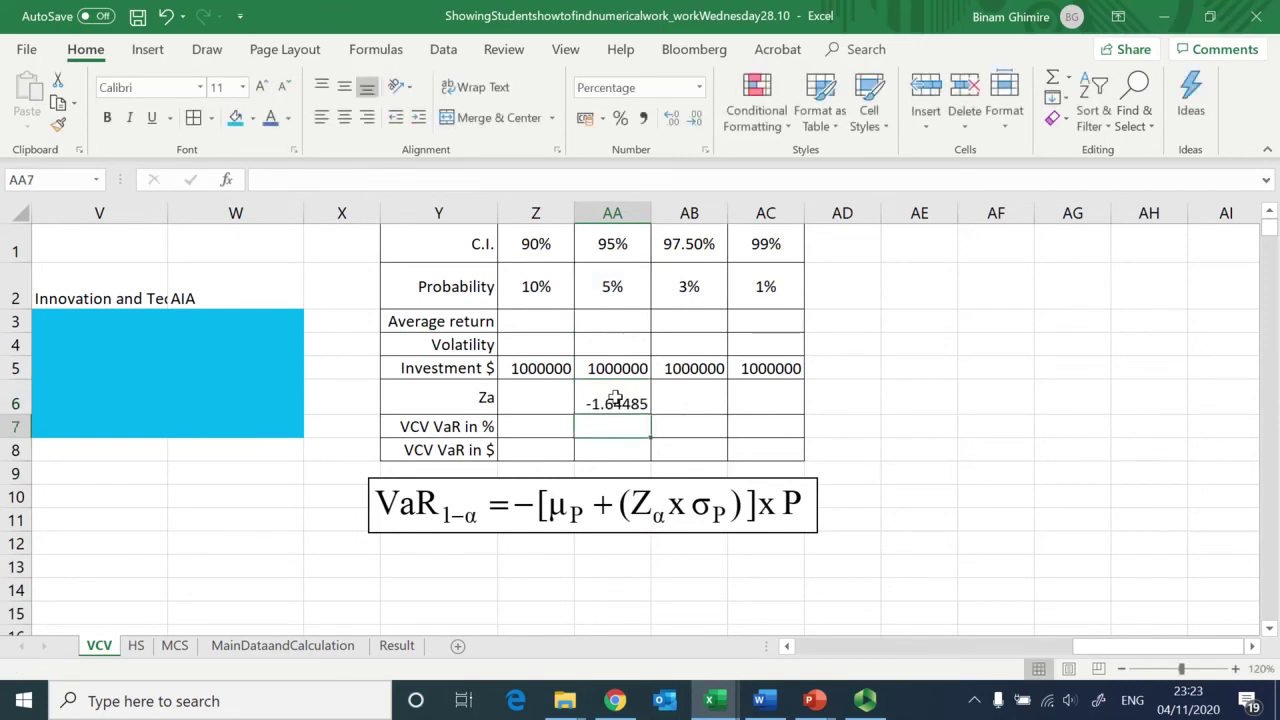
# Step: Copy the NORMSINV formula from AA6 to the other confidence levels so the Za row is filled from Z6 to AC6
pyautogui.click(615, 399)
pyautogui.hotkey('ctrl', 'c')
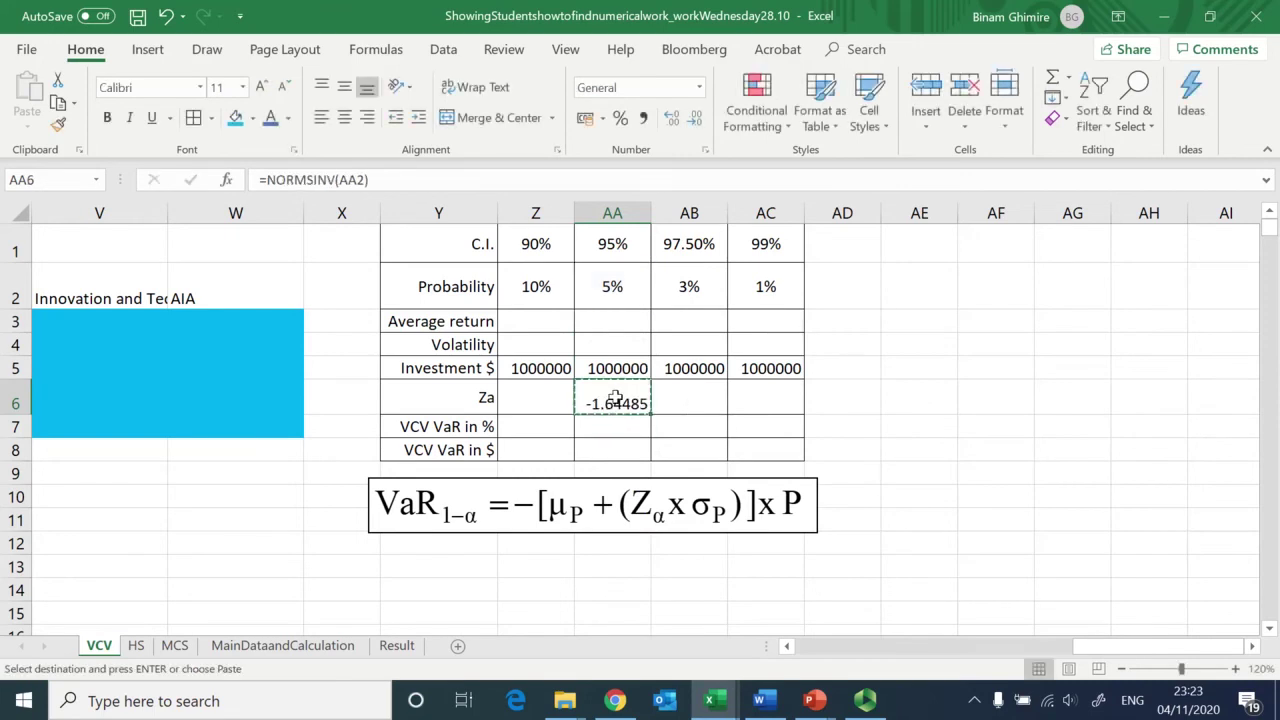
pyautogui.press('Left')
pyautogui.hotkey('ctrl', 'v')
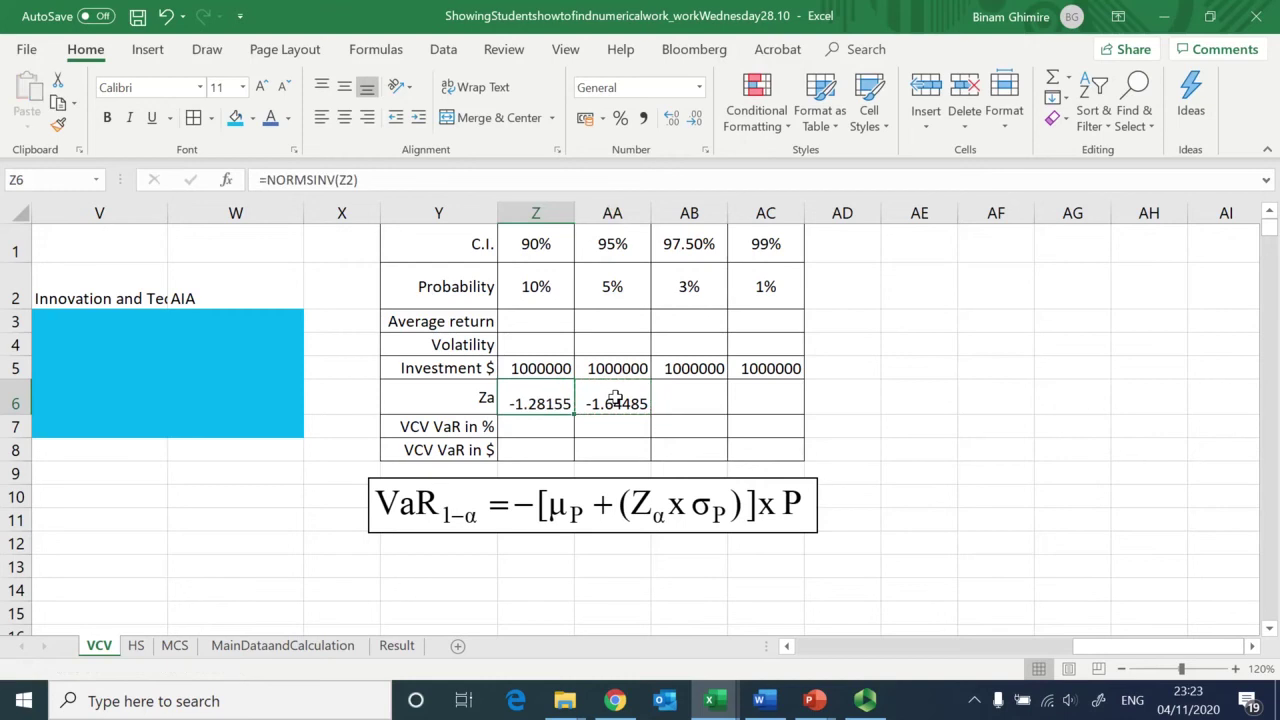
pyautogui.hotkey('ctrl', 'c')
pyautogui.hotkey('shift', 'Right')
pyautogui.press('Return')
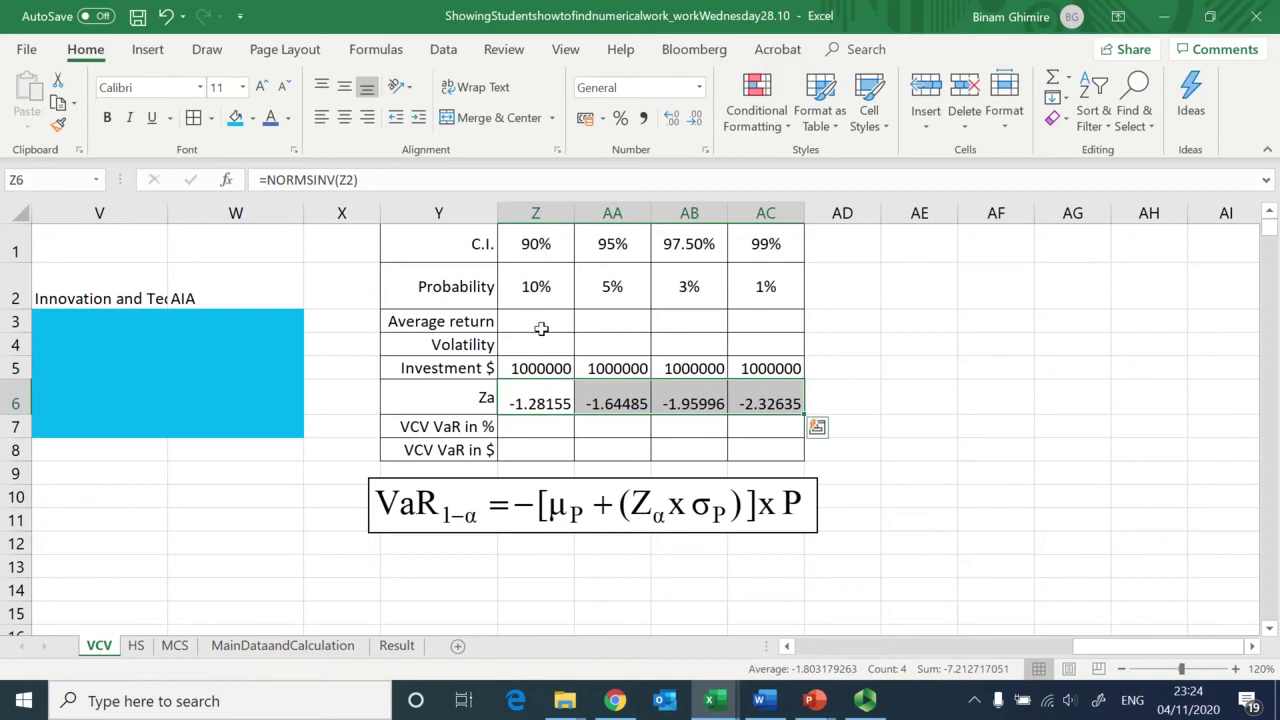
pyautogui.press('Escape')
# Step: Review the investment, average return and volatility rows of the VaR table, and go back to the stock price columns
pyautogui.click(535, 370)
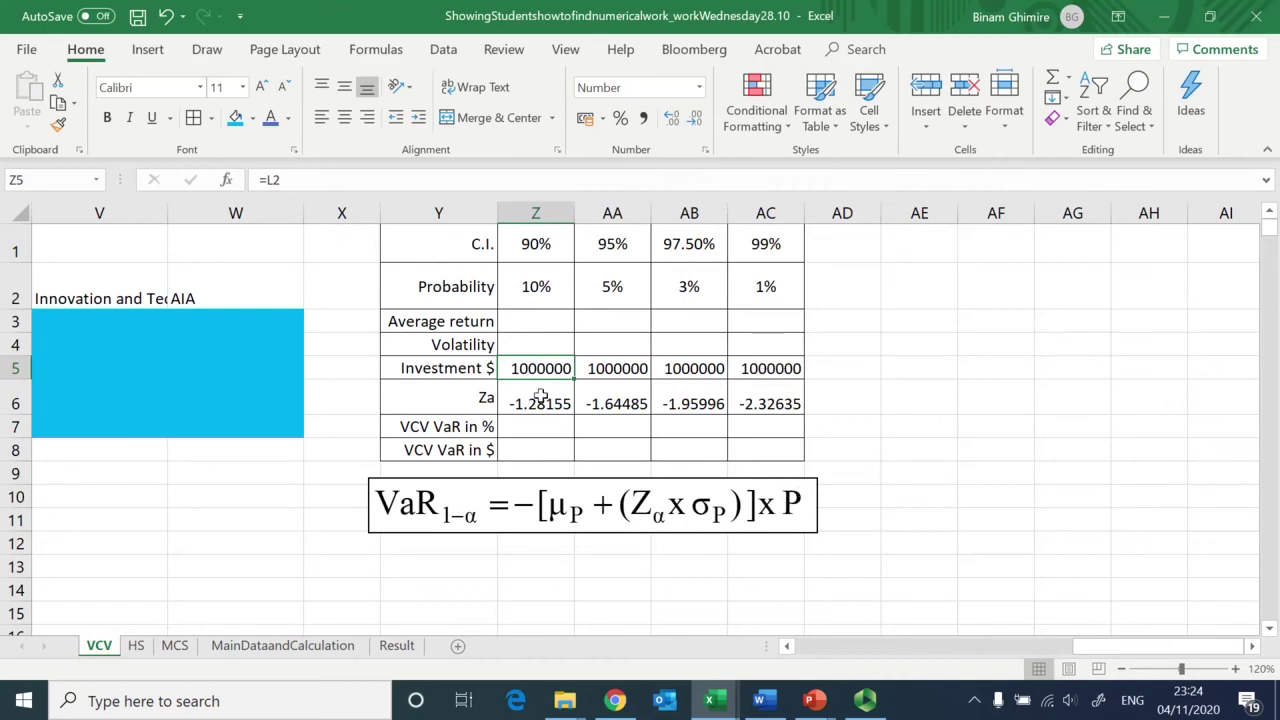
pyautogui.click(523, 318)
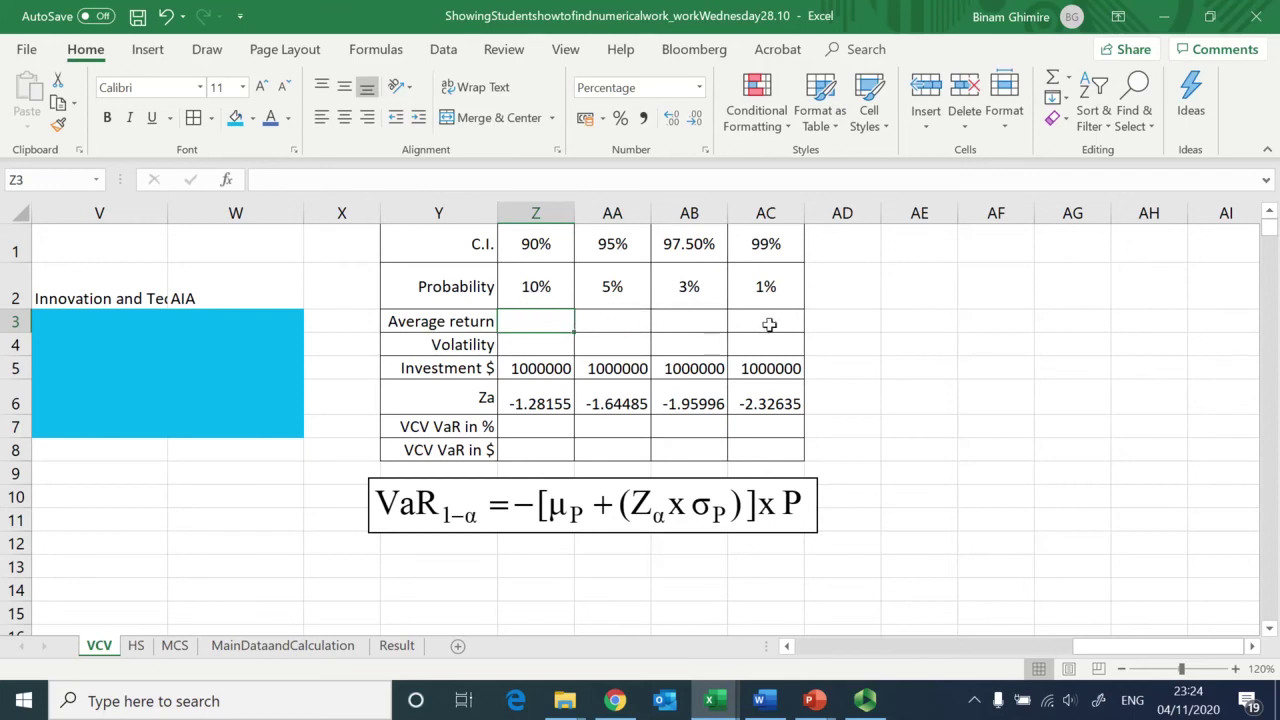
pyautogui.click(471, 344)
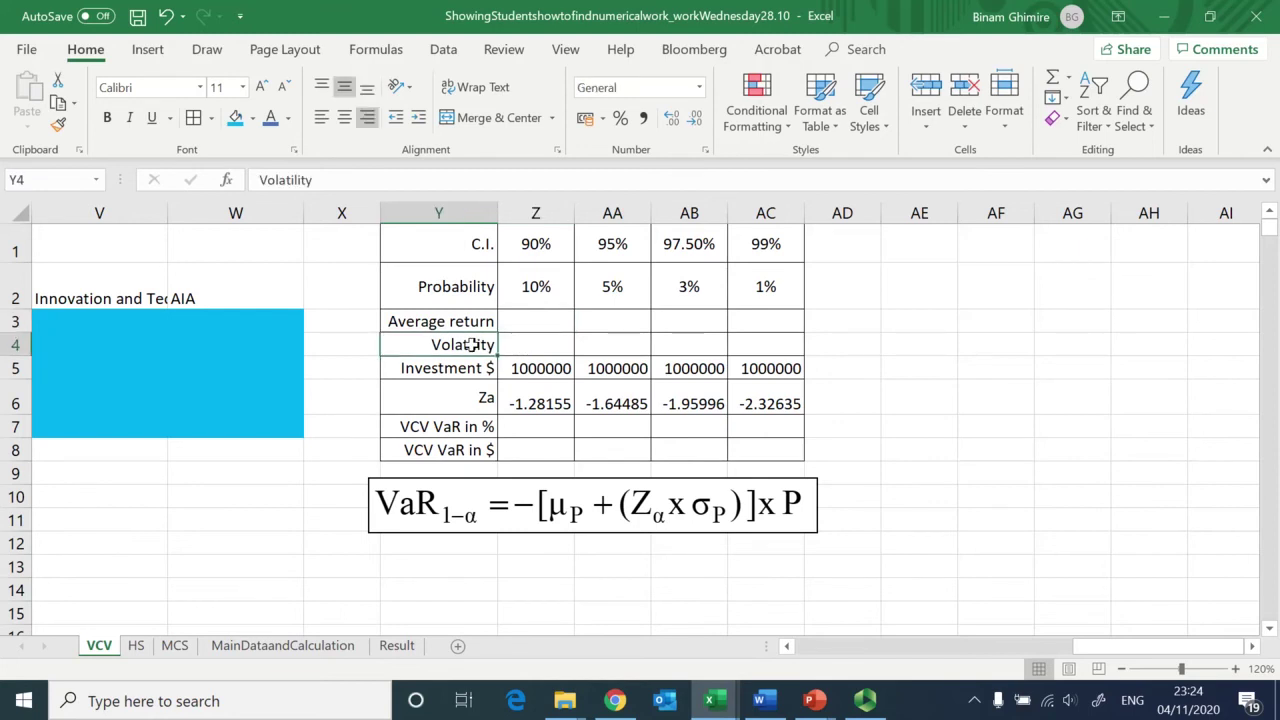
pyautogui.press('Left')
pyautogui.press('Left')
pyautogui.press('Left')
pyautogui.press('Left')
pyautogui.press('Left')
pyautogui.press('Left')
pyautogui.press('Left')
pyautogui.press('Left')
pyautogui.press('Left')
pyautogui.press('Left')
pyautogui.press('Left')
pyautogui.press('Left')
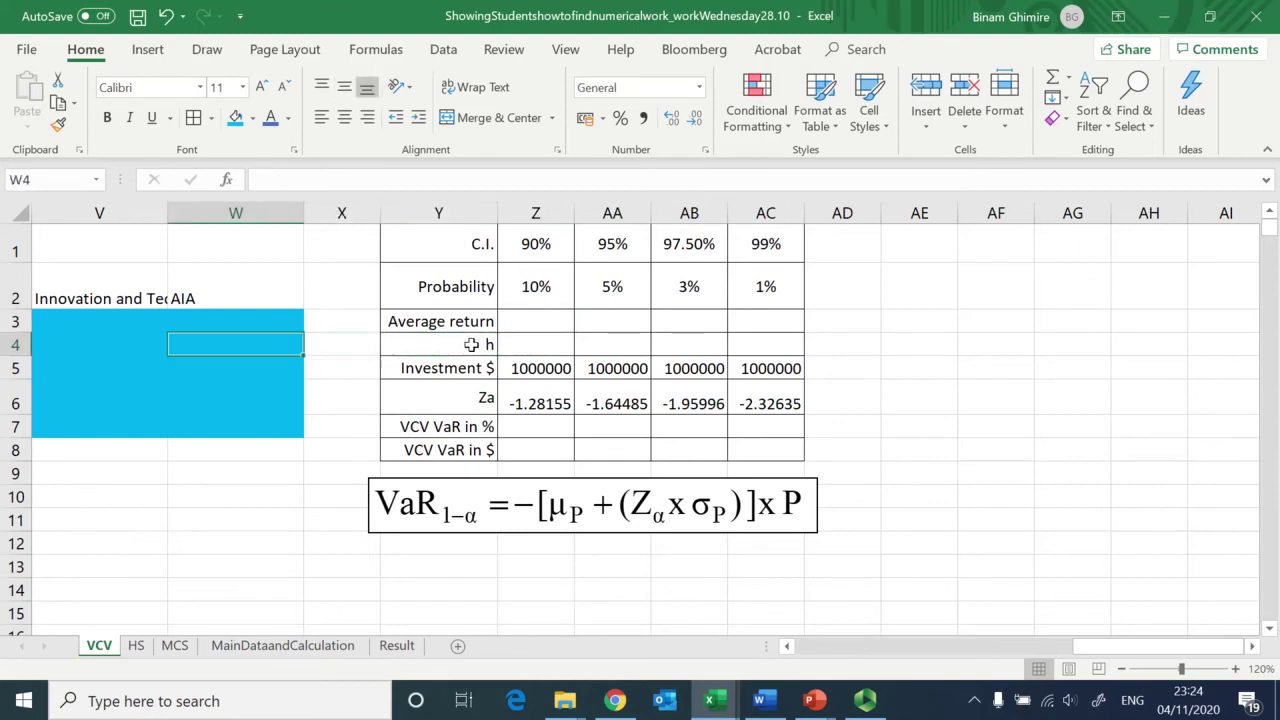
pyautogui.press('Left')
pyautogui.press('Left')
pyautogui.press('Left')
pyautogui.press('Left')
pyautogui.press('Left')
pyautogui.press('Left')
pyautogui.press('Left')
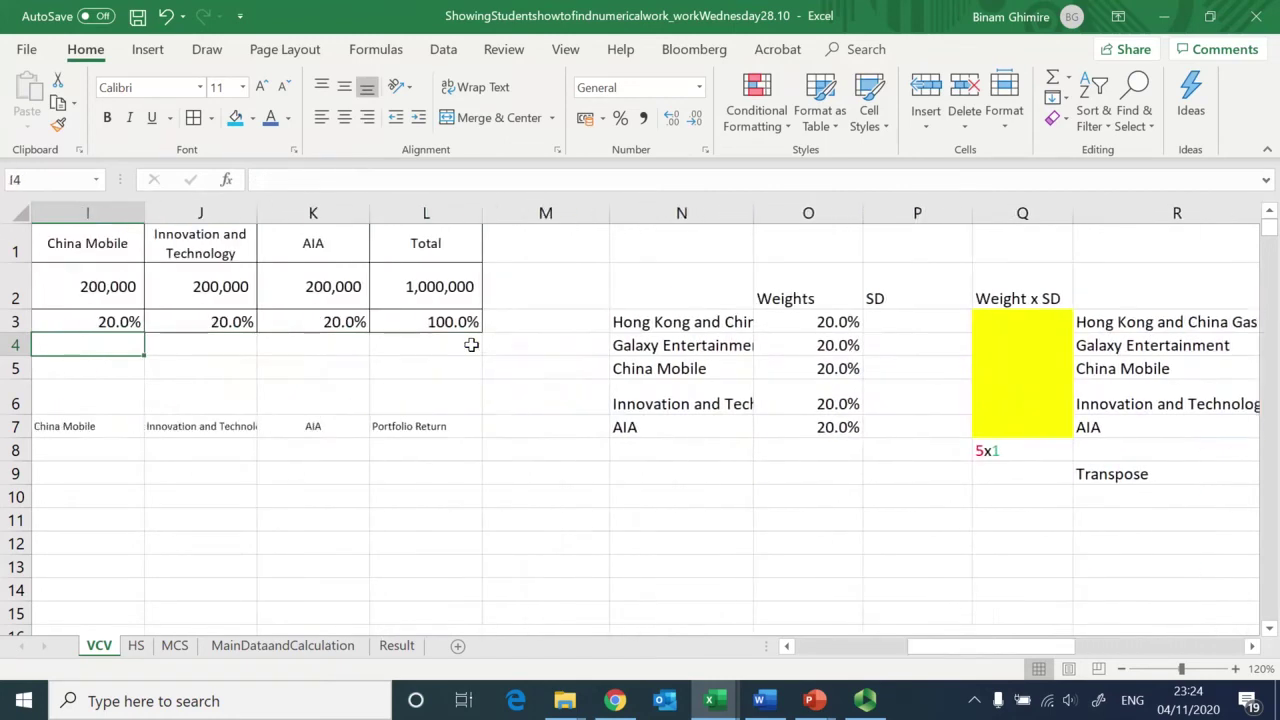
pyautogui.press('Left')
pyautogui.press('Left')
pyautogui.press('Down')
pyautogui.press('Down')
pyautogui.press('Down')
pyautogui.press('Down')
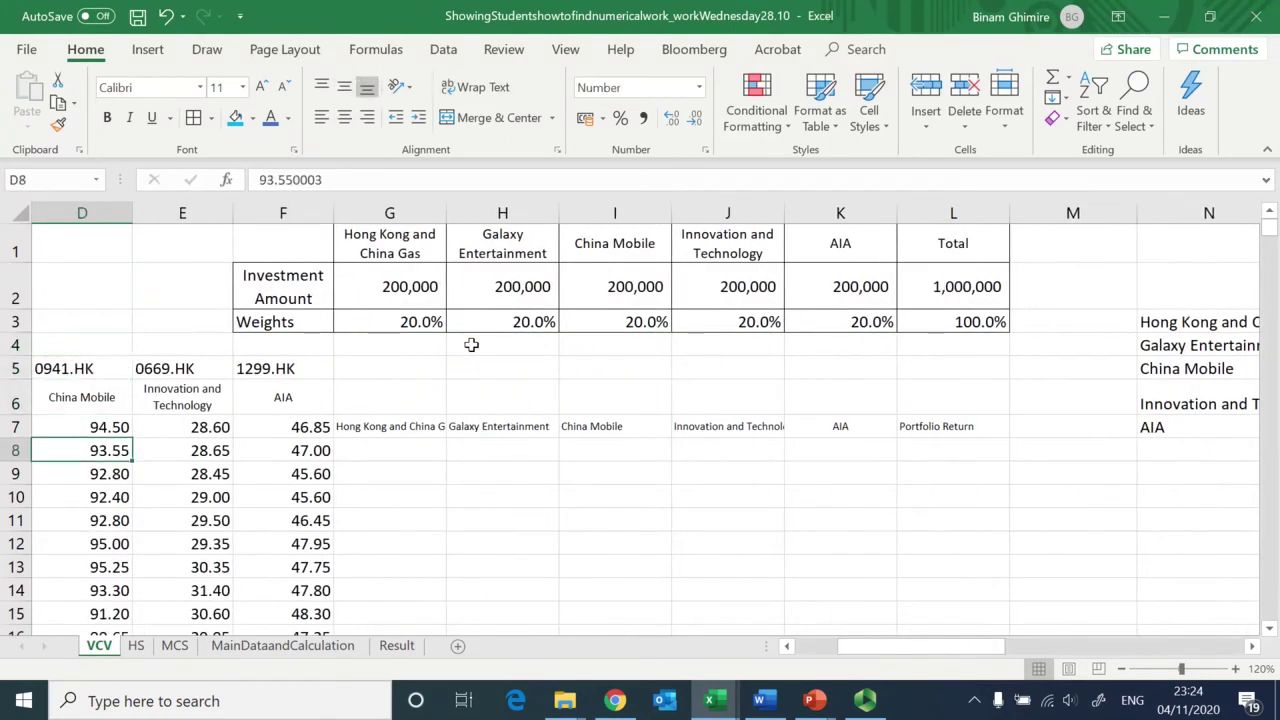
pyautogui.press('Left')
pyautogui.press('Left')
pyautogui.press('Left')
# Step: Calculate Hong Kong and China Gas's first daily log return in G8 with =LN(B8/B7)
pyautogui.press('Right')
pyautogui.press('Right')
pyautogui.press('Right')
pyautogui.press('Right')
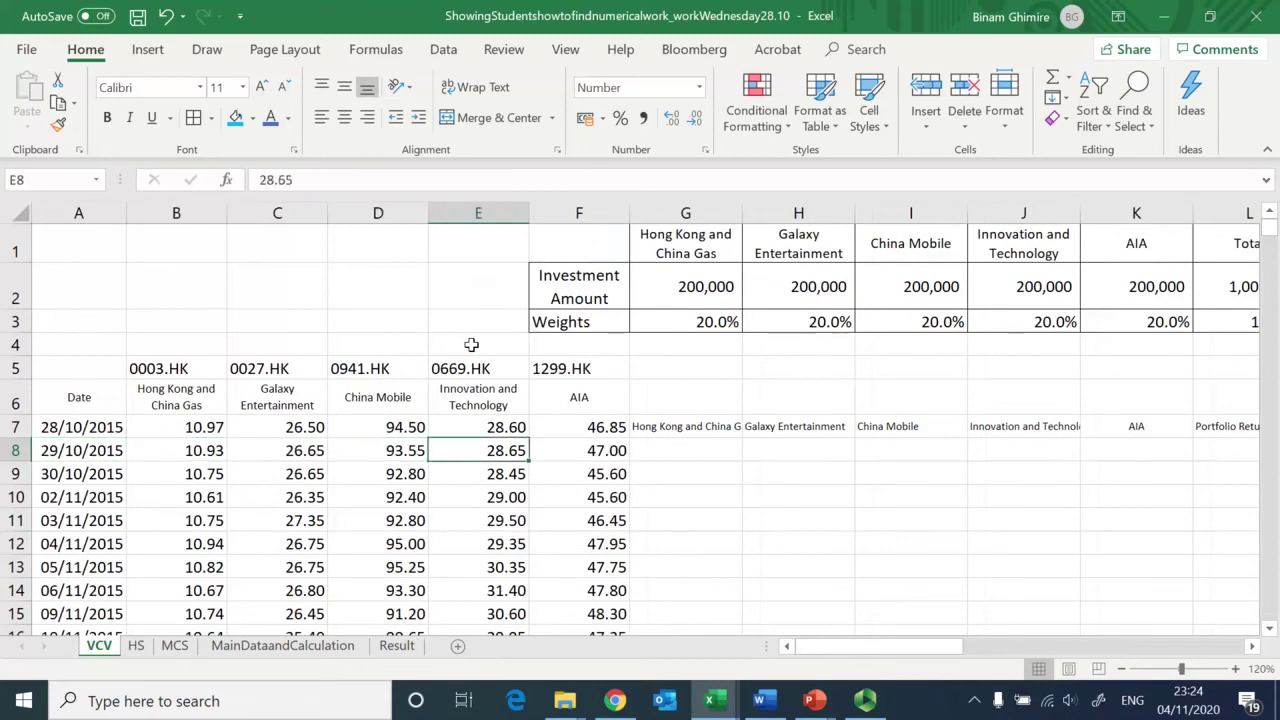
pyautogui.press('Right')
pyautogui.press('Right')
pyautogui.write('=')
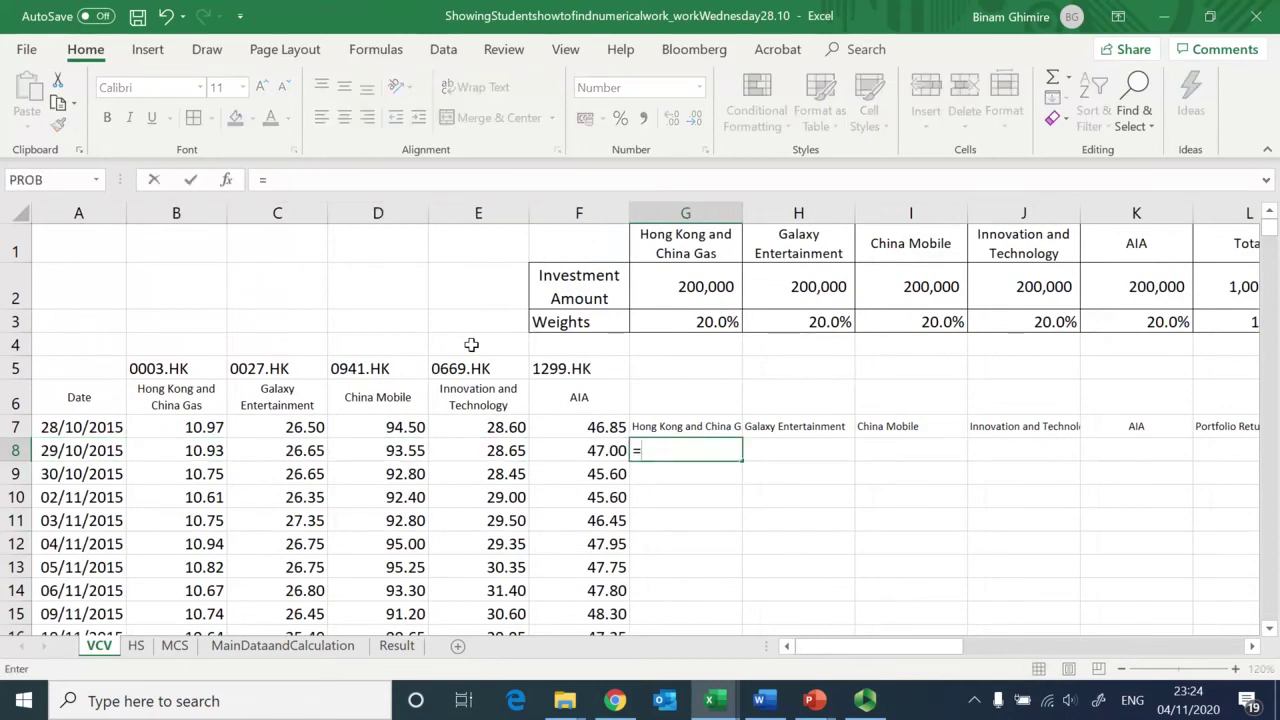
pyautogui.write('ln(')
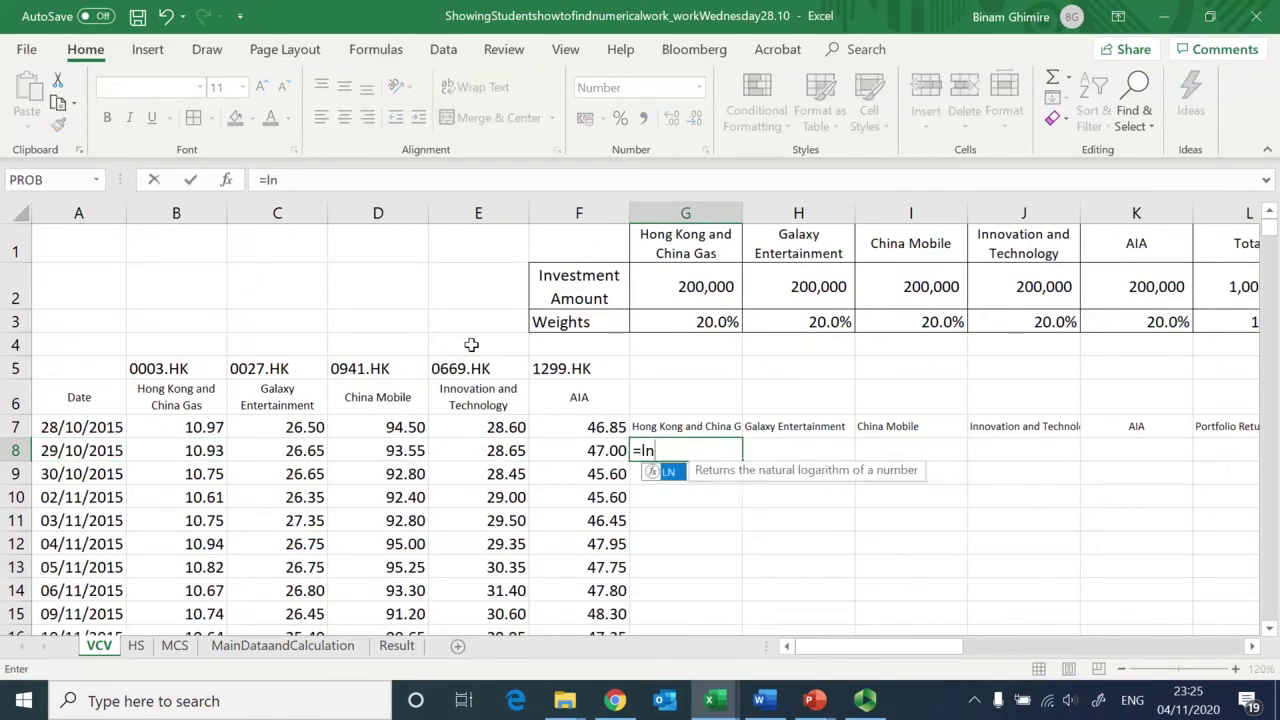
pyautogui.press('Left')
pyautogui.press('Left')
pyautogui.press('Left')
pyautogui.press('Left')
pyautogui.press('Left')
pyautogui.write('/')
pyautogui.press('Up')
pyautogui.press('Left')
pyautogui.press('Left')
pyautogui.press('Left')
pyautogui.press('Left')
pyautogui.press('Left')
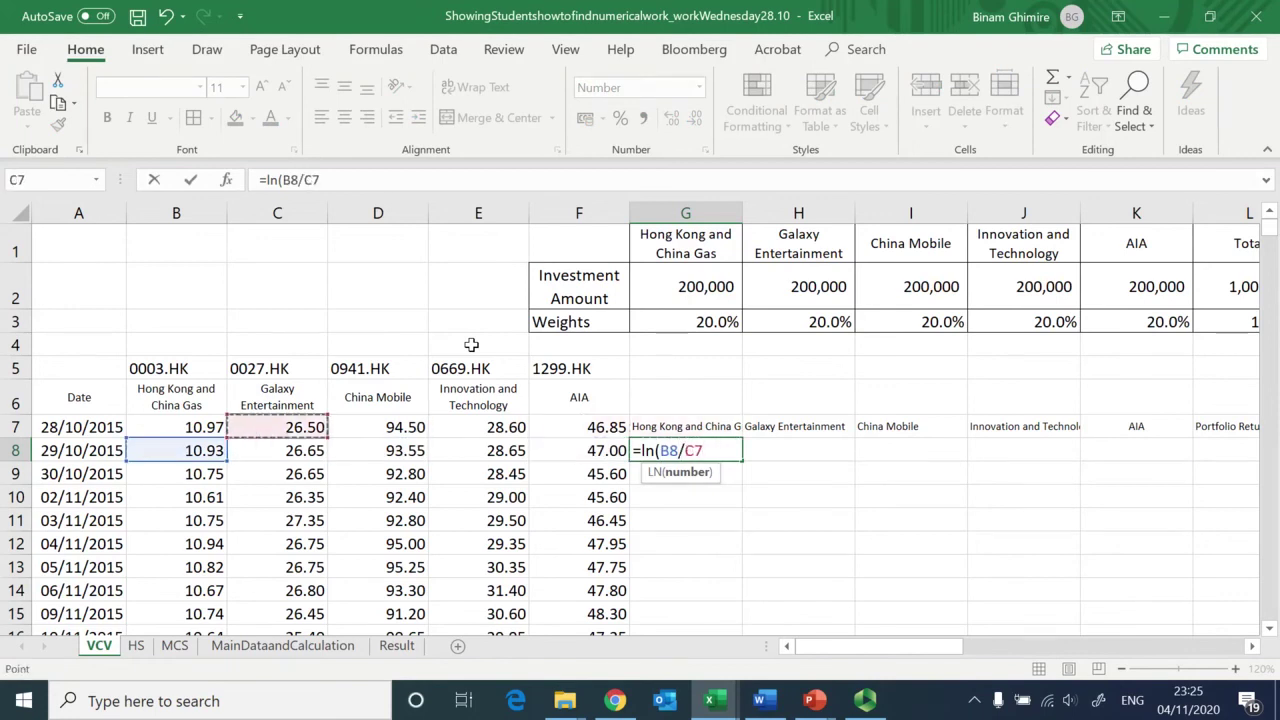
pyautogui.write(')')
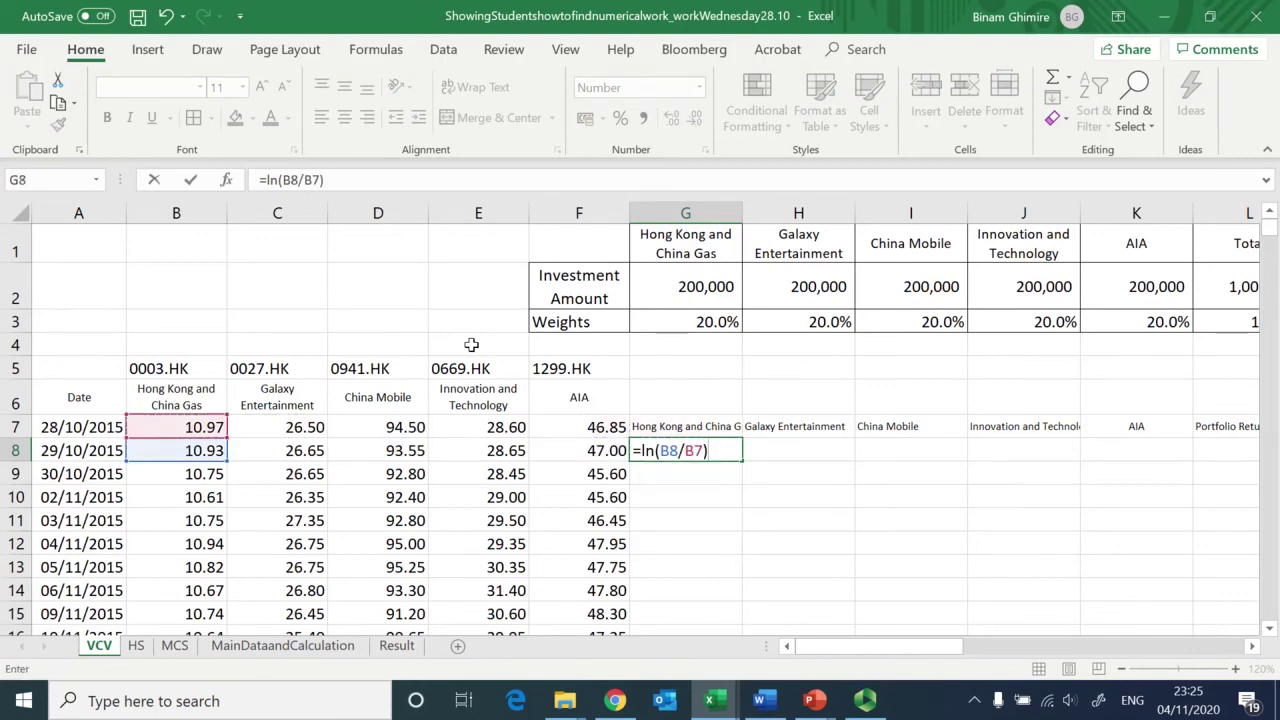
pyautogui.press('Return')
# Step: Copy the log return formula from G8 across to K8 for the other four stocks
pyautogui.click(693, 450)
pyautogui.hotkey('ctrl', 'c')
pyautogui.hotkey('shift', 'Right')
pyautogui.hotkey('shift', 'Right')
pyautogui.hotkey('shift', 'Right')
pyautogui.hotkey('shift', 'Right')
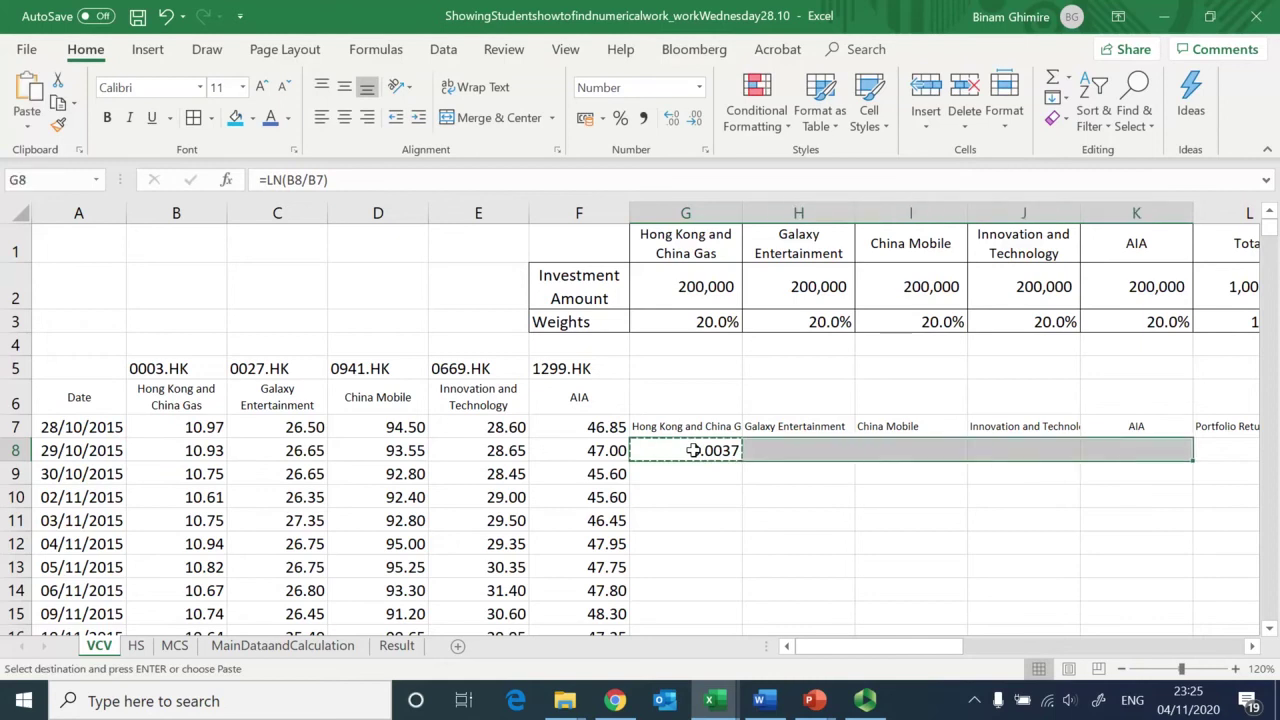
pyautogui.press('Return')
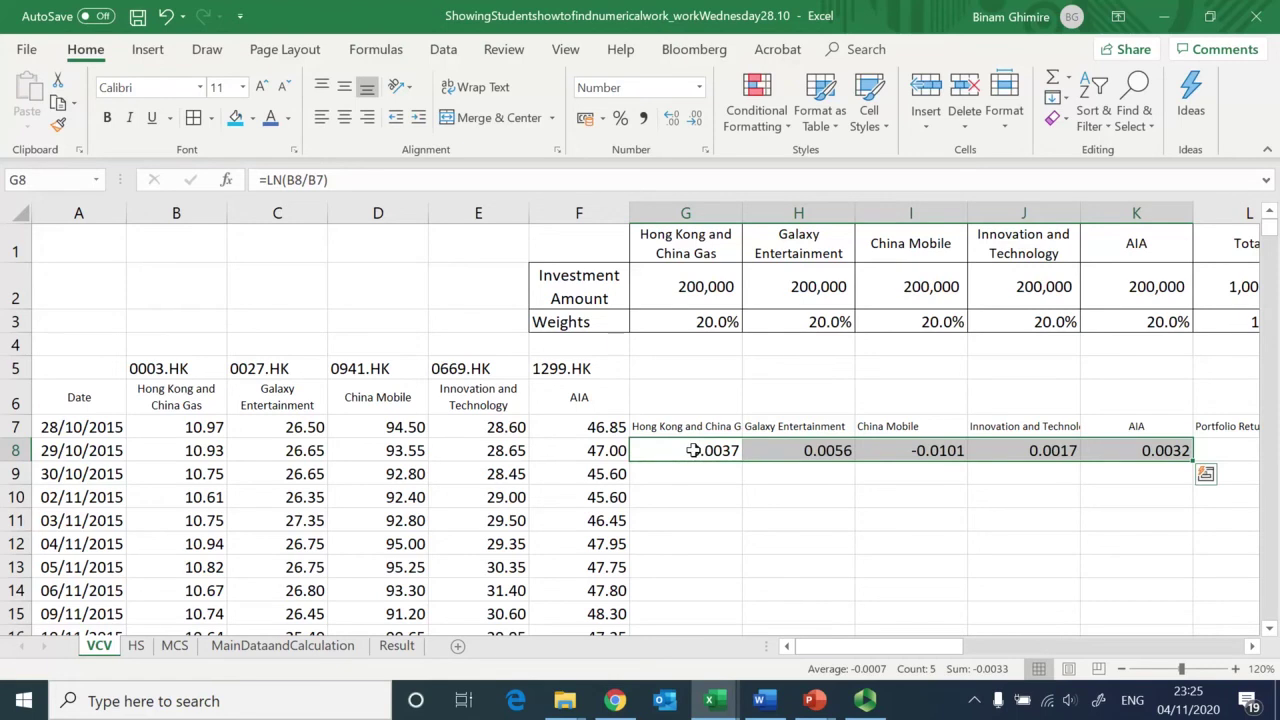
# Step: Fill the log return formulas in G8:K8 down alongside the price series and check the end of column G
pyautogui.doubleClick(1192, 462)
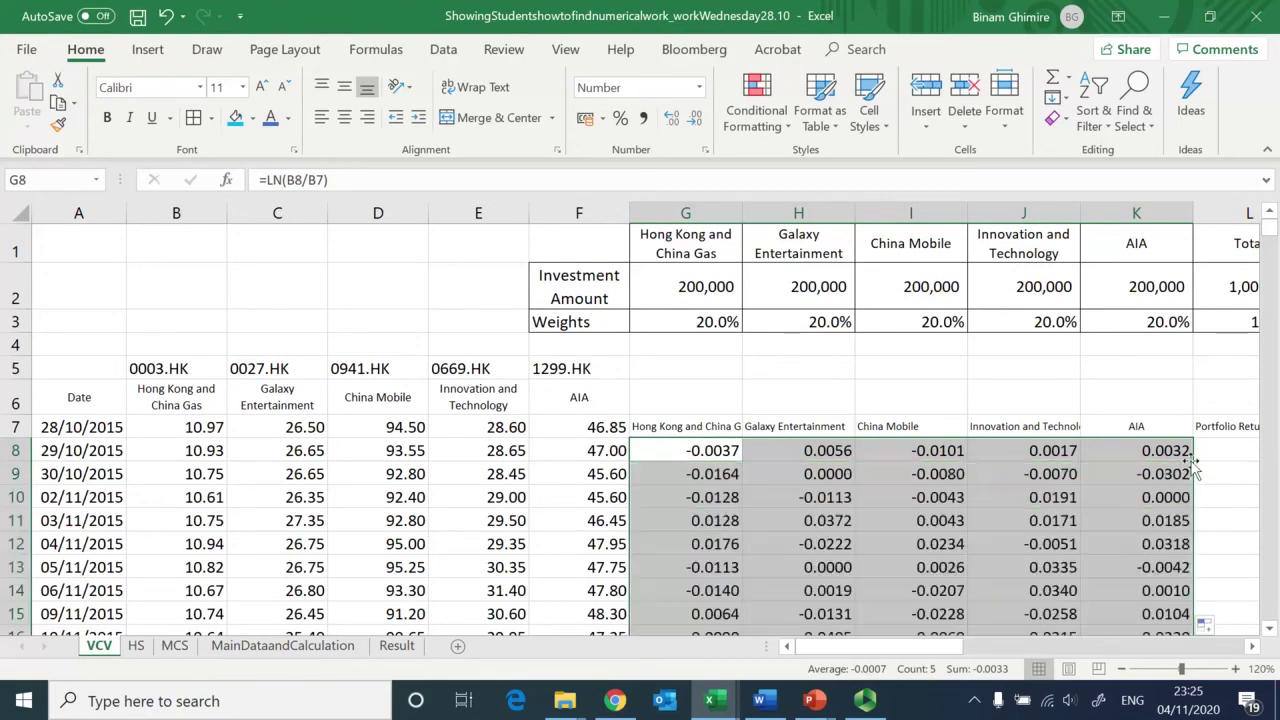
pyautogui.click(708, 450)
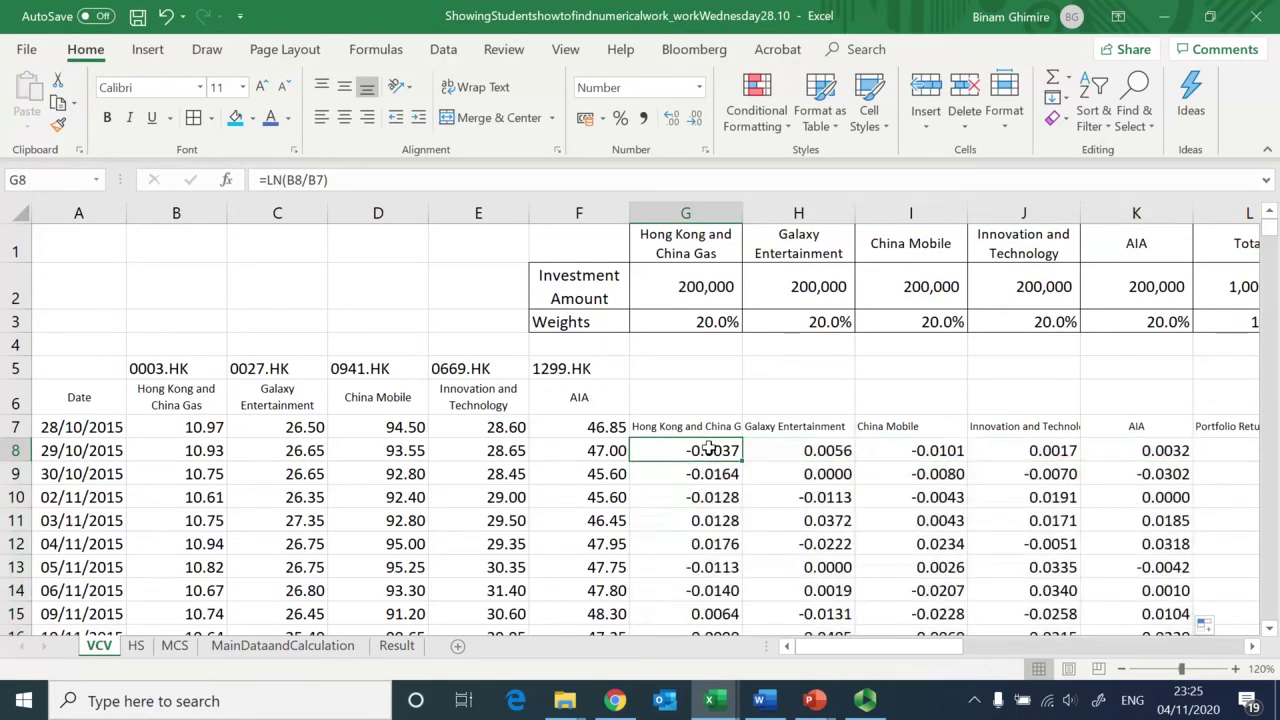
pyautogui.hotkey('ctrl', 'Down')
pyautogui.hotkey('ctrl', 'Up')
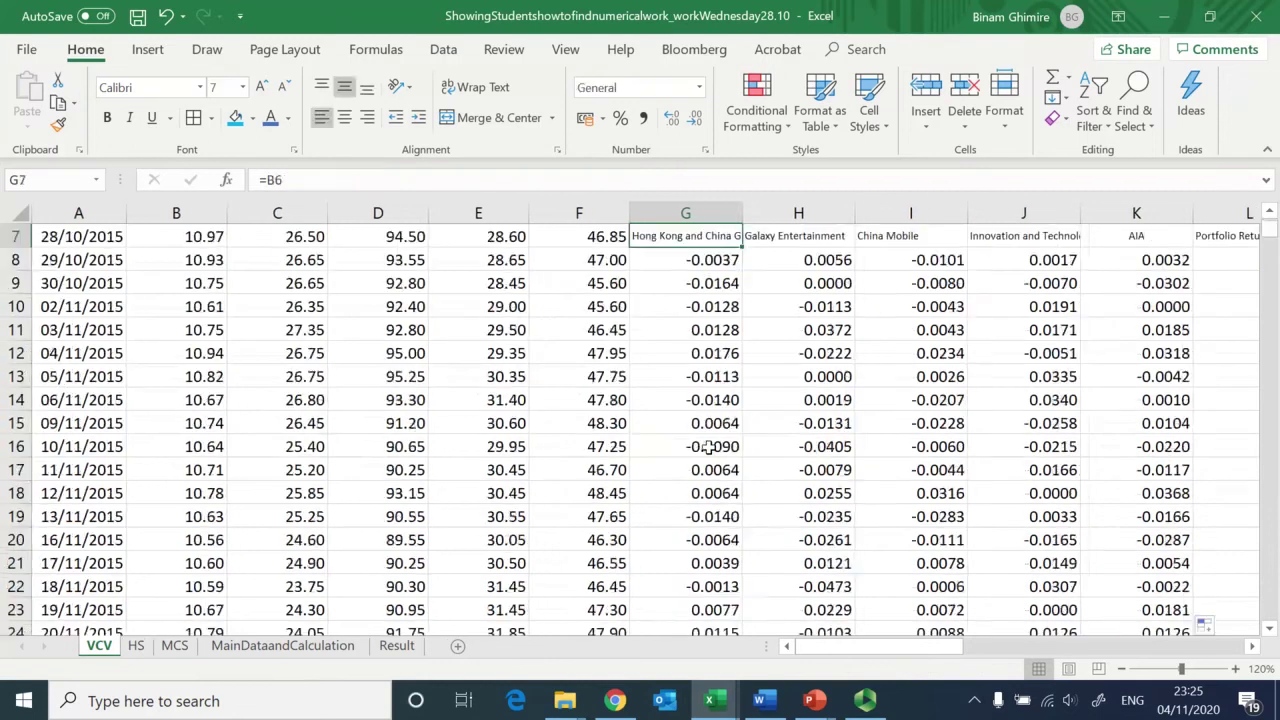
# Step: Examine the total investment in L2 and the weight formulas across row 3, including their sum in L3
pyautogui.scroll(1, 708, 450)
pyautogui.press('Down')
pyautogui.press('Right')
pyautogui.press('Right')
pyautogui.press('Right')
pyautogui.press('Right')
pyautogui.press('Right')
pyautogui.press('Right')
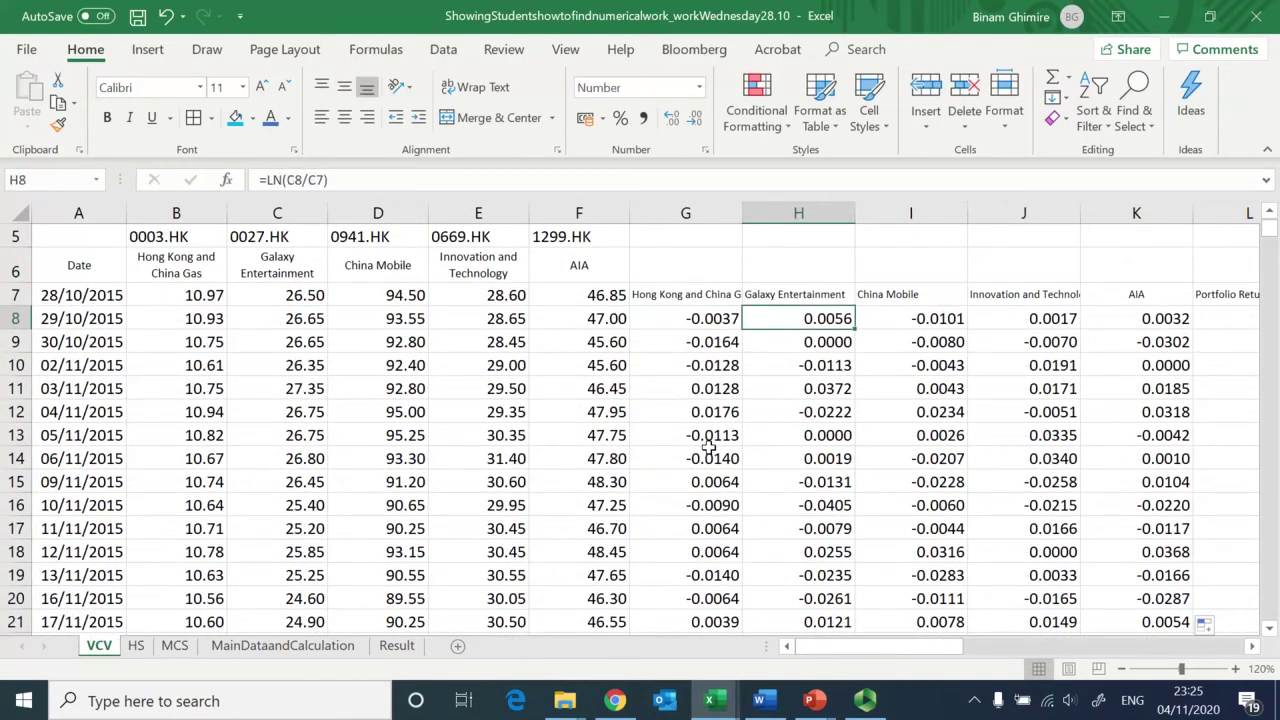
pyautogui.press('Left')
pyautogui.press('Up')
pyautogui.press('Up')
pyautogui.press('Up')
pyautogui.press('Up')
pyautogui.press('Up')
pyautogui.press('Up')
pyautogui.press('Up')
pyautogui.press('Down')
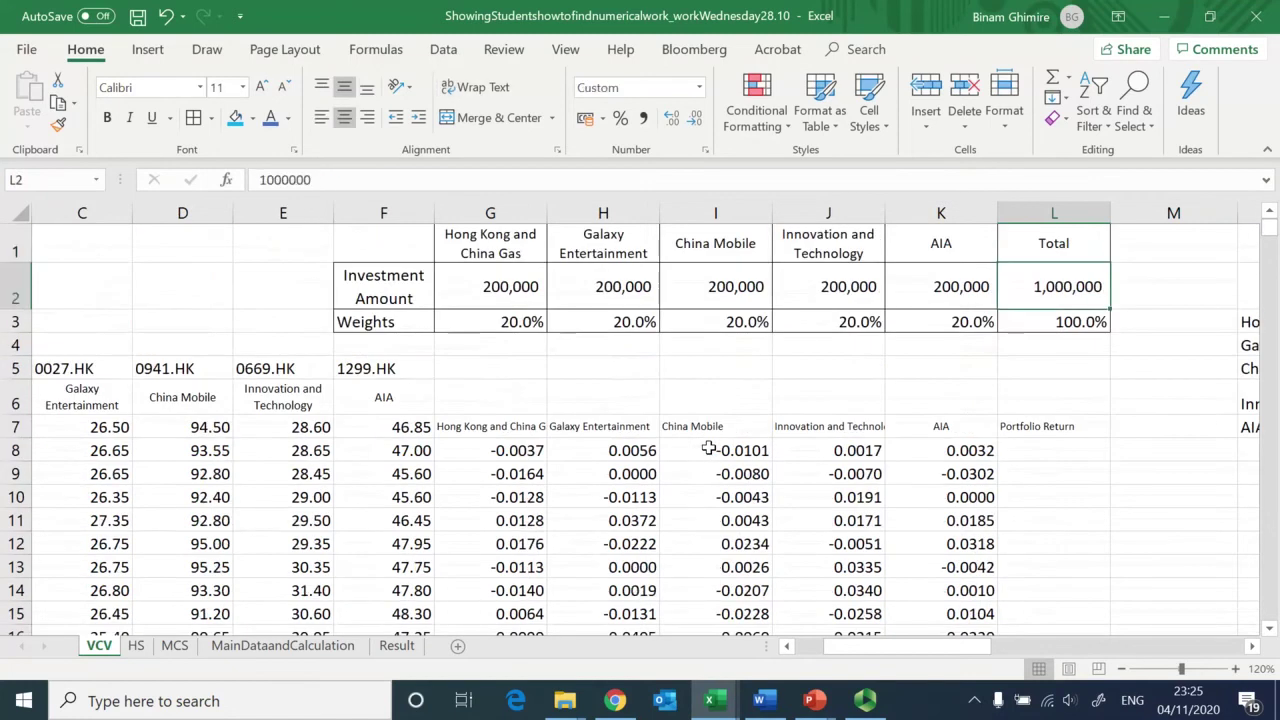
pyautogui.press('Down')
pyautogui.press('Left')
pyautogui.press('Left')
pyautogui.press('Left')
pyautogui.press('Left')
pyautogui.press('Left')
pyautogui.press('Right')
pyautogui.press('Right')
pyautogui.press('Right')
pyautogui.press('Right')
pyautogui.press('Left')
pyautogui.press('Left')
pyautogui.press('Left')
pyautogui.press('Left')
pyautogui.press('Right')
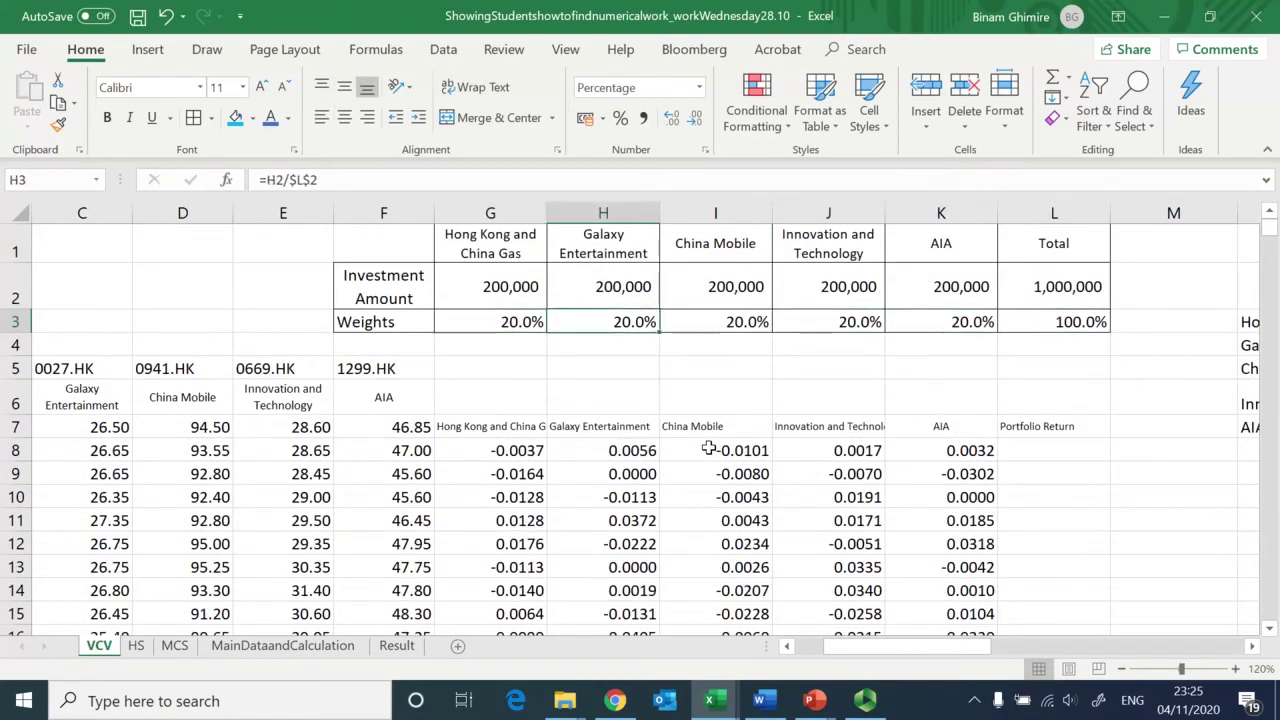
pyautogui.press('Right')
pyautogui.press('Right')
pyautogui.press('Right')
pyautogui.press('Right')
pyautogui.press('Down')
pyautogui.press('Down')
pyautogui.press('Up')
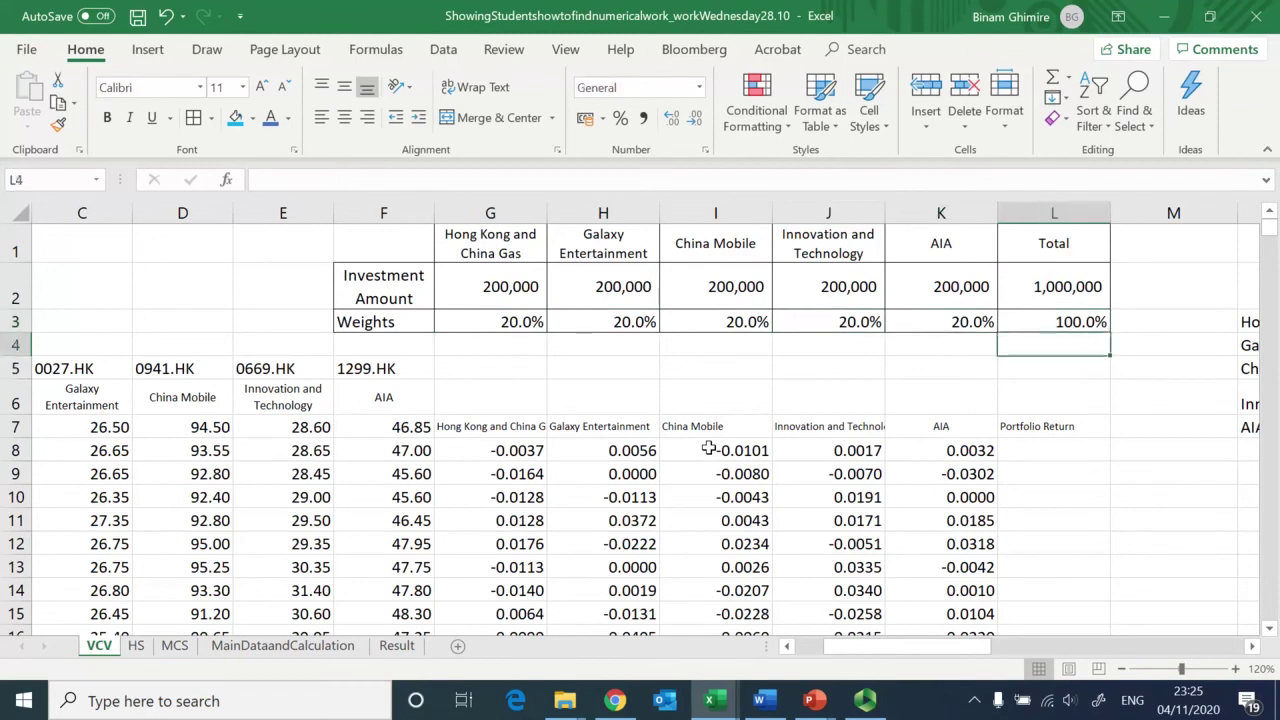
pyautogui.press('Up')
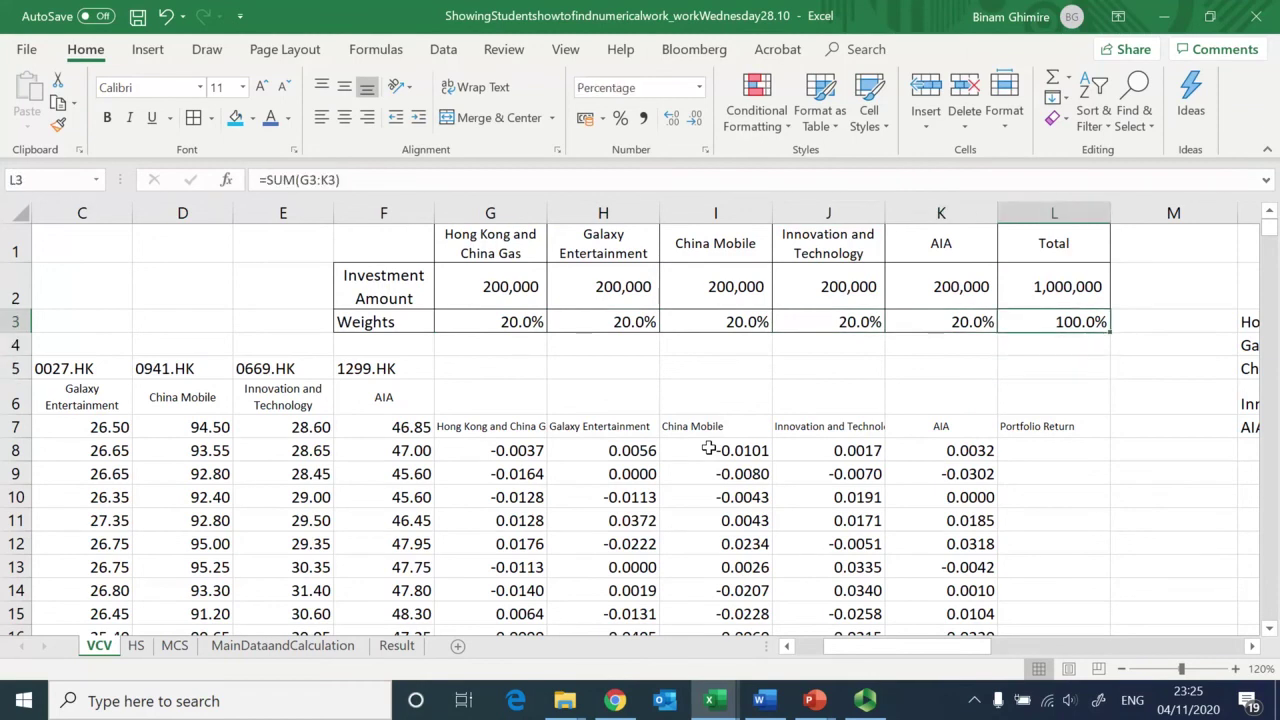
# Step: Examine how the total in L2 is split into the five stocks' investment amounts, and recheck the weights beneath
pyautogui.press('Up')
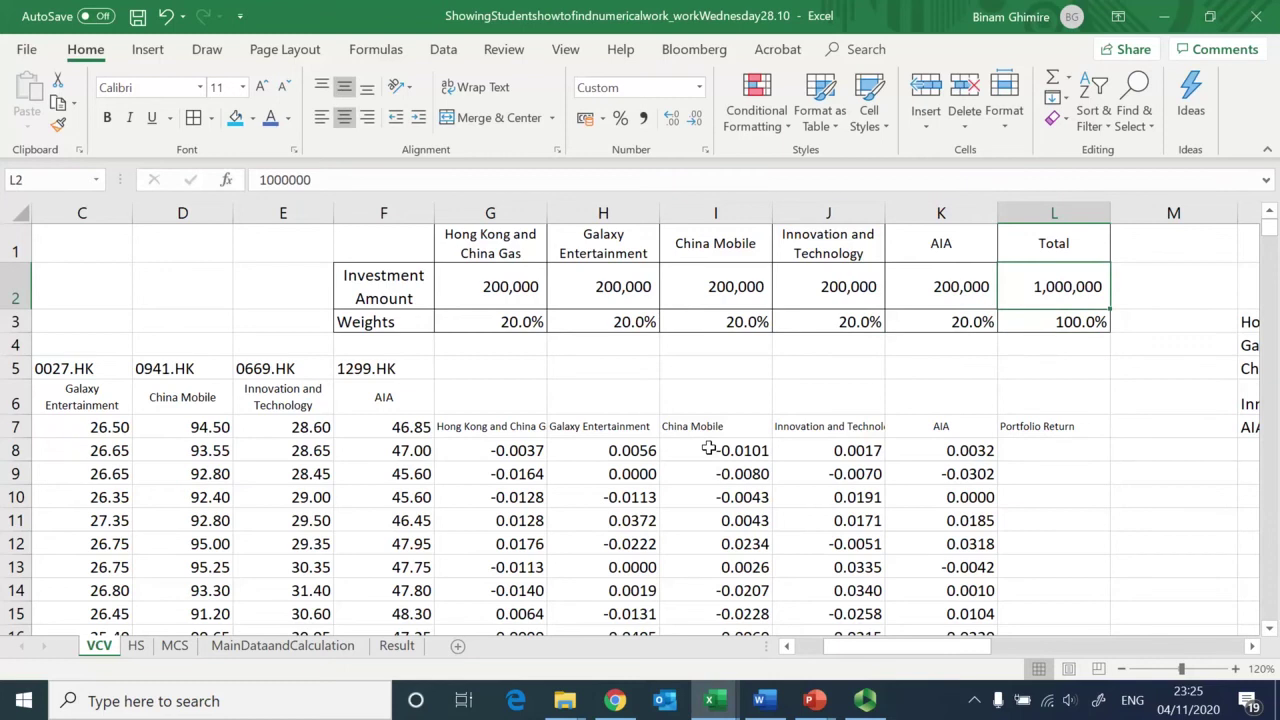
pyautogui.press('Left')
pyautogui.press('Left')
pyautogui.press('Left')
pyautogui.press('Left')
pyautogui.press('Left')
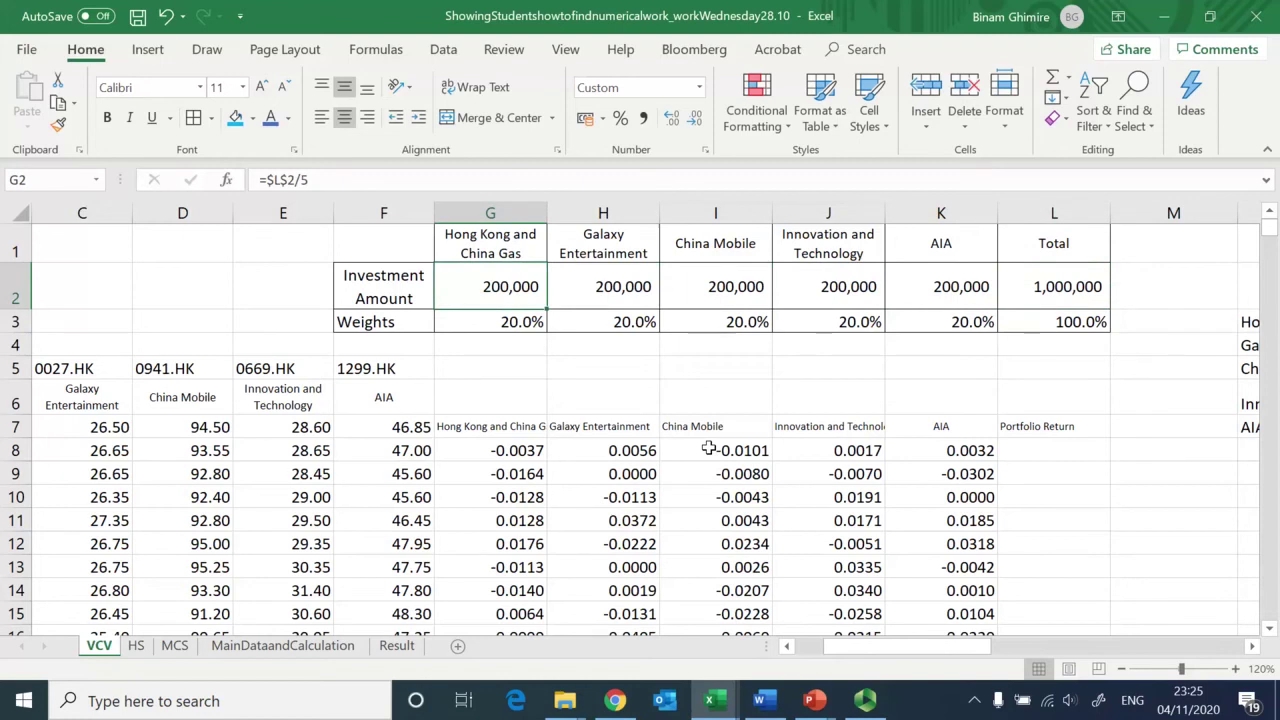
pyautogui.press('Right')
pyautogui.press('Right')
pyautogui.press('Right')
pyautogui.press('Right')
pyautogui.press('Right')
pyautogui.press('Down')
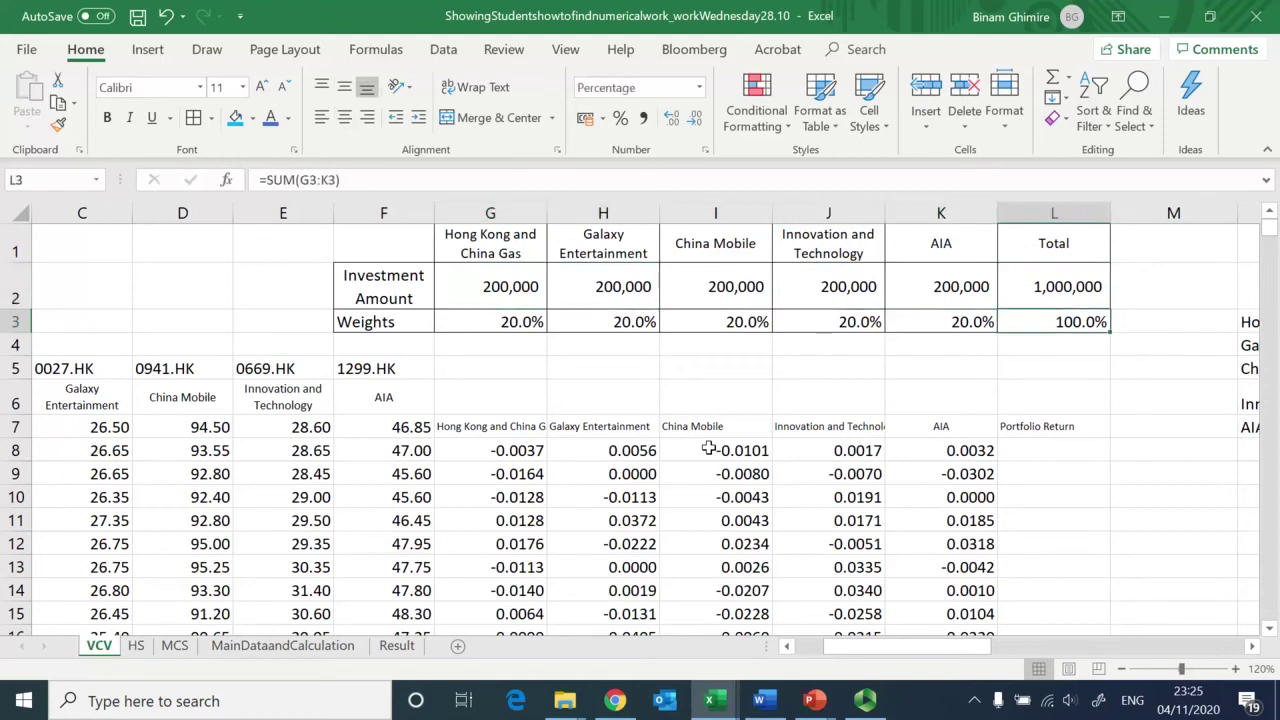
pyautogui.press('Left')
pyautogui.press('Left')
pyautogui.press('Right')
pyautogui.press('Right')
# Step: Start a SUMPRODUCT formula in L8 under Portfolio Return, using the weights $G$3:$K$3 as an absolute first array
pyautogui.press('Down')
pyautogui.press('Down')
pyautogui.press('Down')
pyautogui.press('Down')
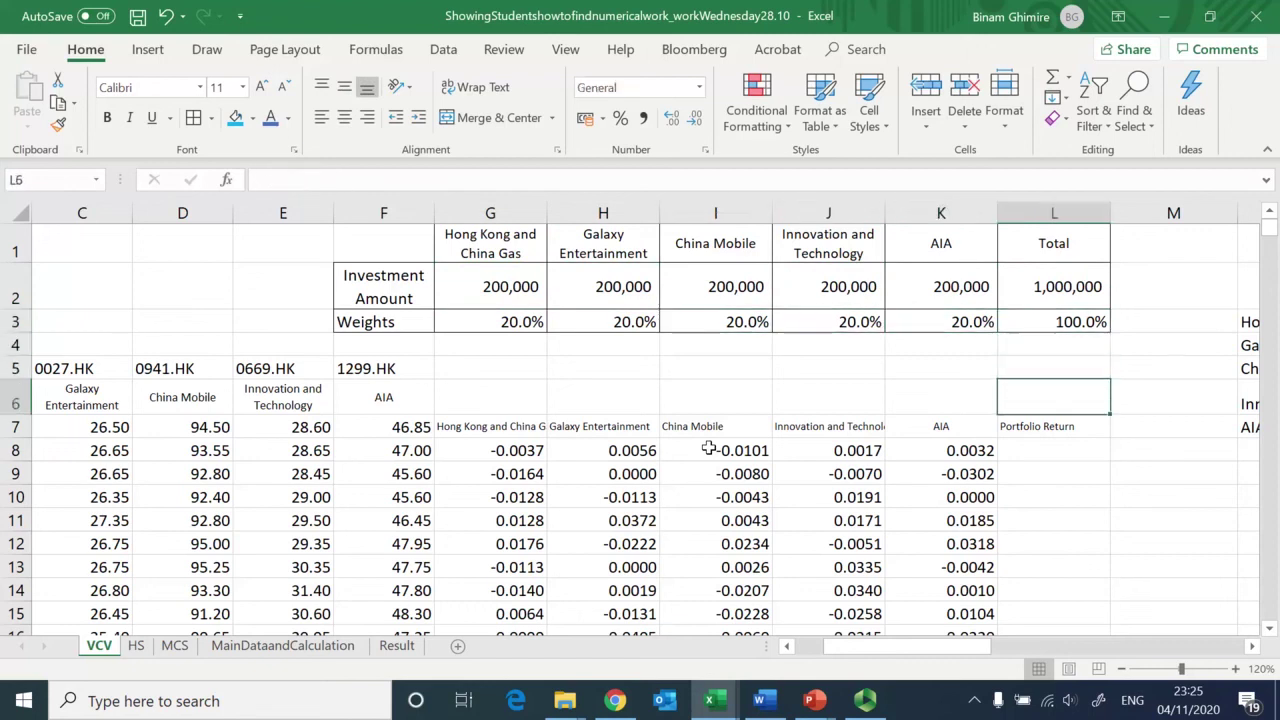
pyautogui.press('Down')
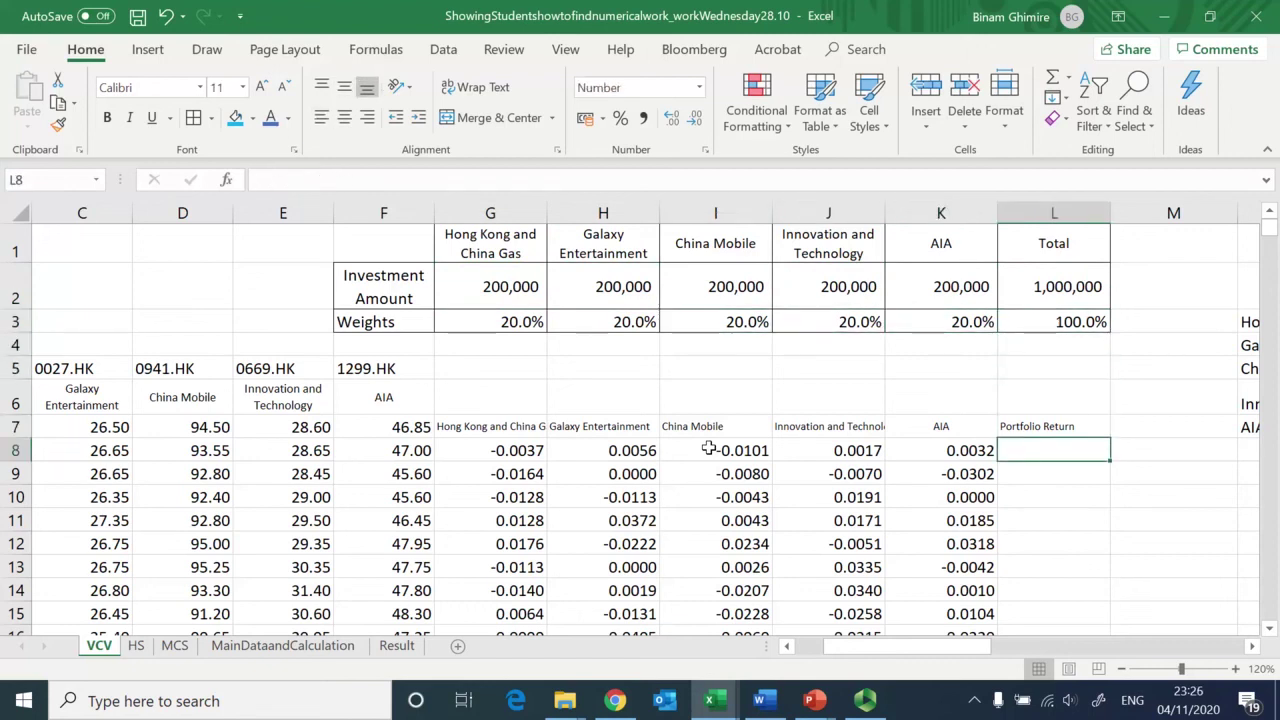
pyautogui.write('=sum')
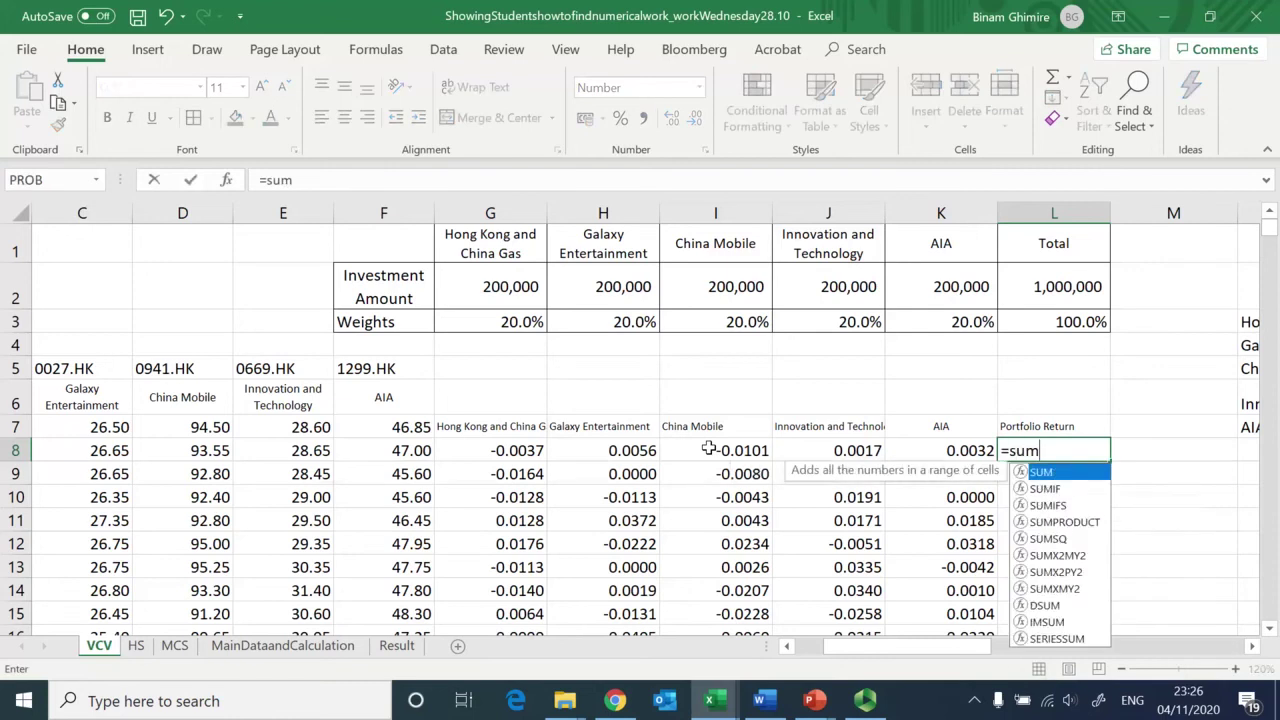
pyautogui.write('product')
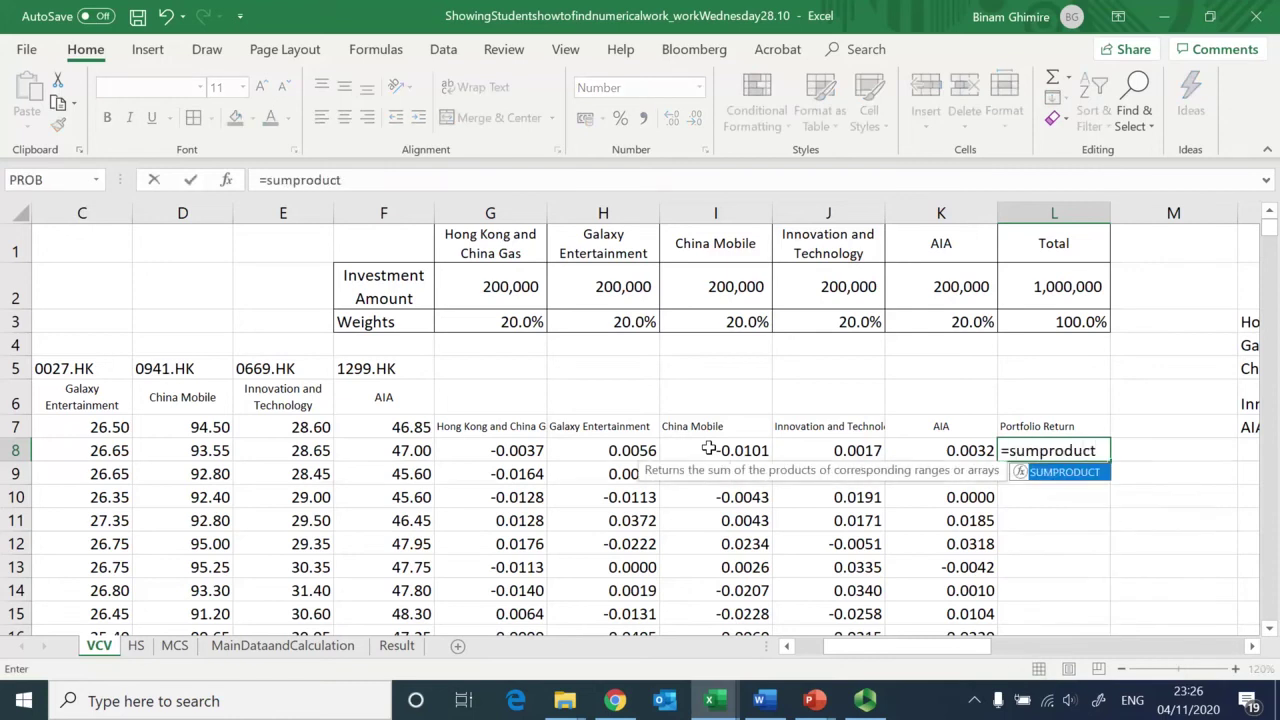
pyautogui.write('(')
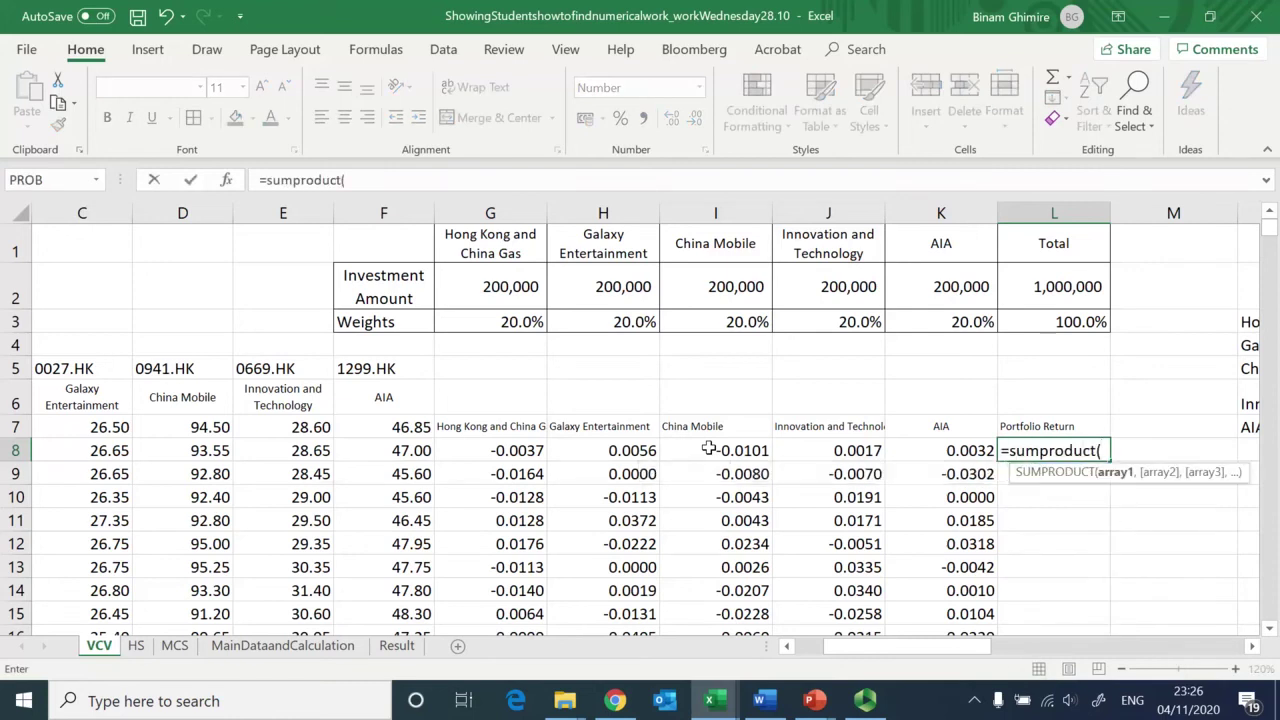
pyautogui.press('Up')
pyautogui.press('Up')
pyautogui.press('Up')
pyautogui.press('Up')
pyautogui.press('Up')
pyautogui.press('Left')
pyautogui.press('Left')
pyautogui.press('Left')
pyautogui.press('Left')
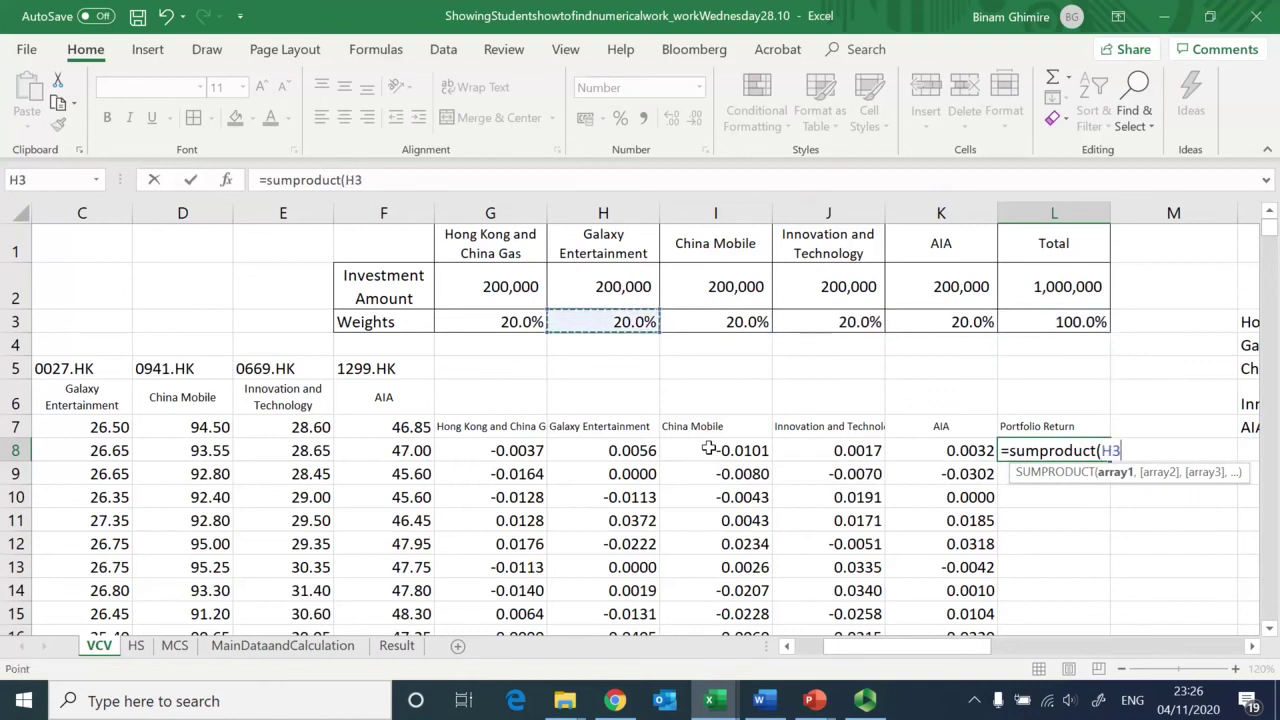
pyautogui.press('Left')
pyautogui.hotkey('shift', 'Right')
pyautogui.hotkey('shift', 'Right')
pyautogui.hotkey('shift', 'Right')
pyautogui.hotkey('shift', 'Right')
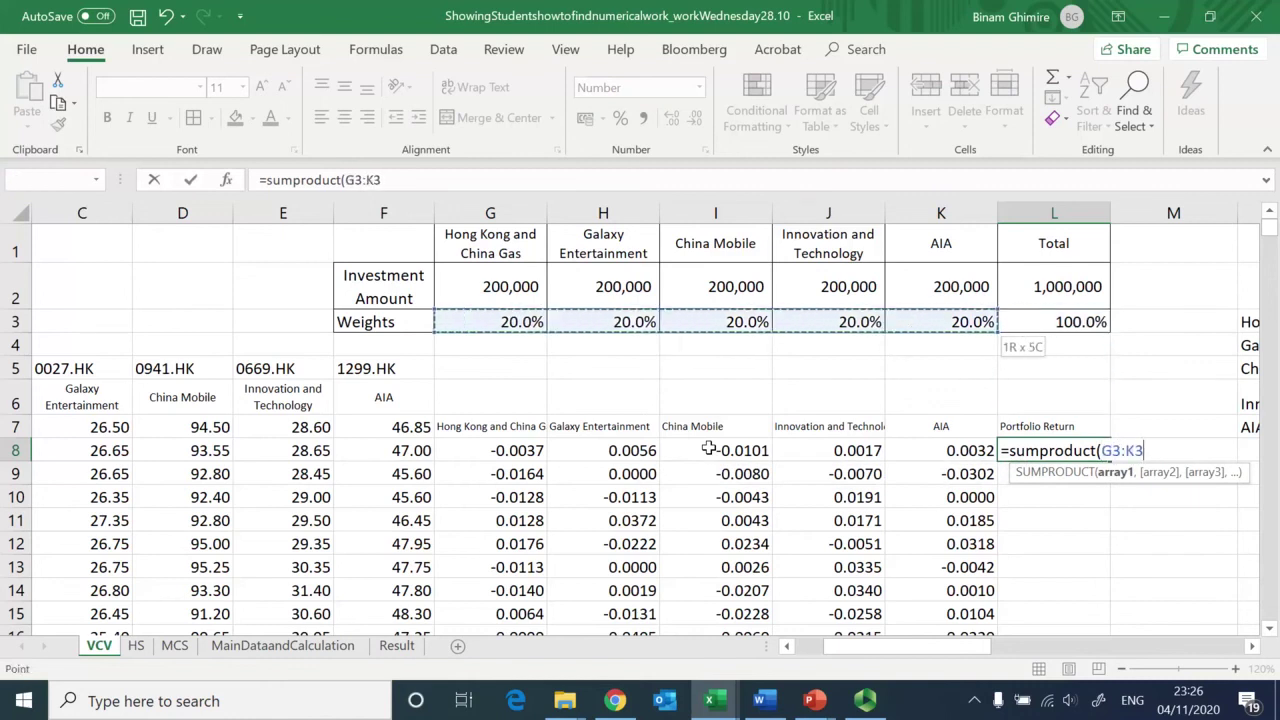
pyautogui.press('F4')
# Step: Add the five stock returns G8:K8 as the second array and complete the portfolio return formula in L8
pyautogui.write(',')
pyautogui.press('Left')
pyautogui.press('Left')
pyautogui.press('Left')
pyautogui.press('Left')
pyautogui.press('Left')
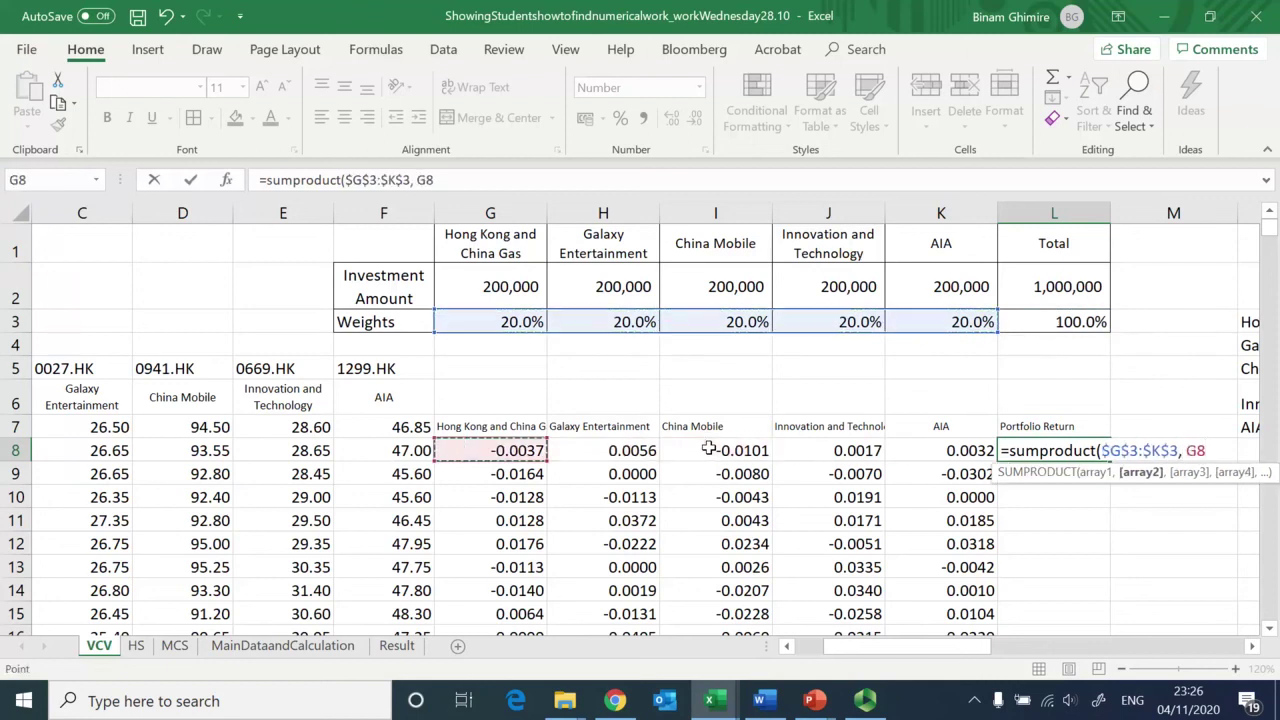
pyautogui.hotkey('shift', 'Right')
pyautogui.hotkey('shift', 'Right')
pyautogui.hotkey('shift', 'Right')
pyautogui.hotkey('shift', 'Right')
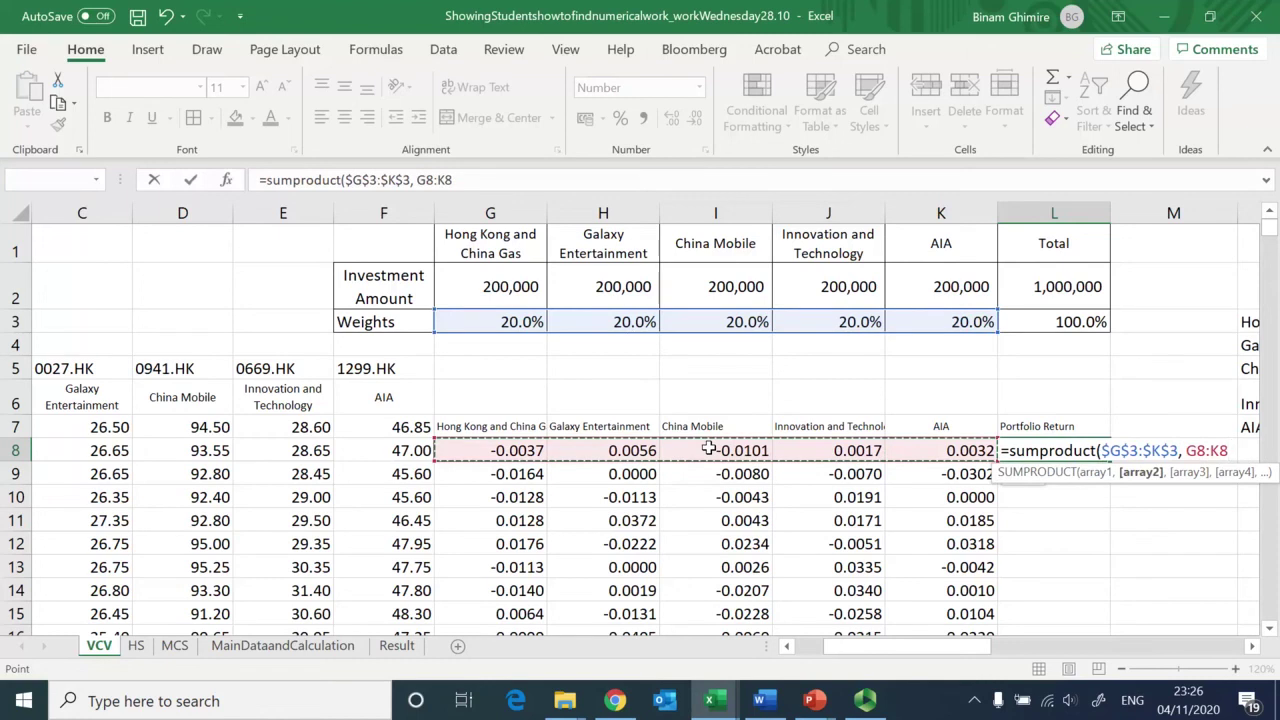
pyautogui.write(')')
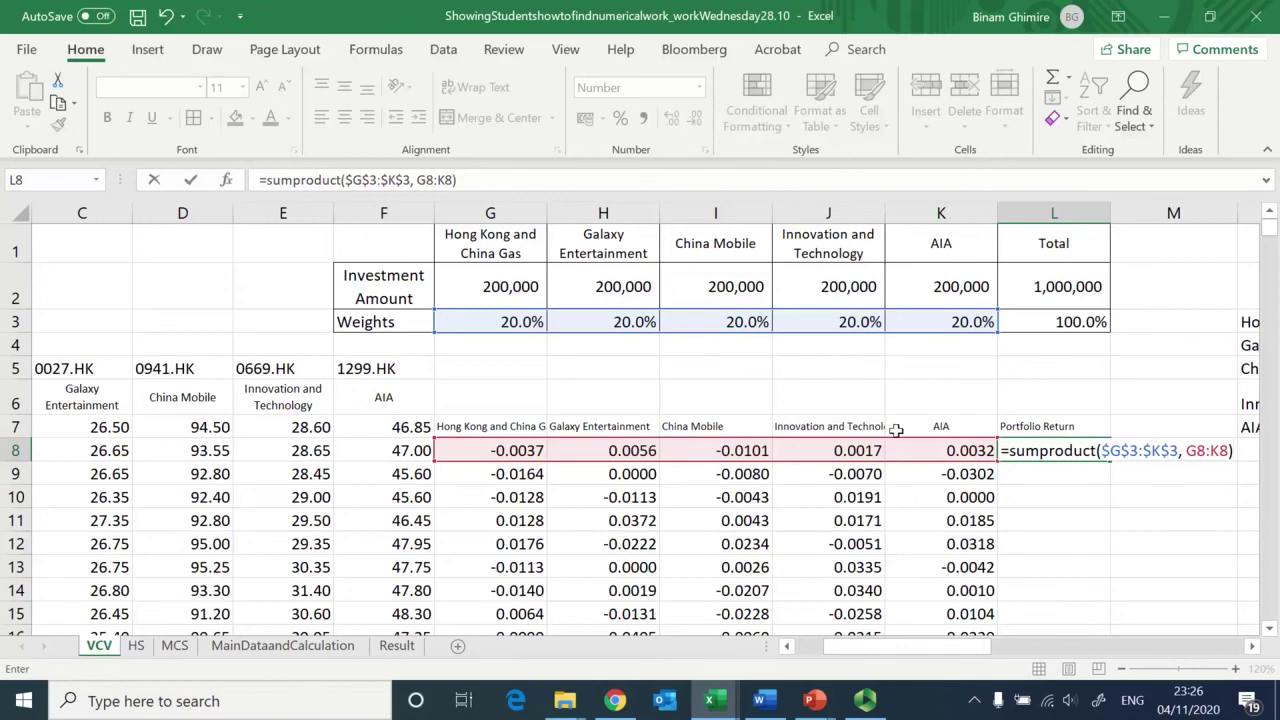
pyautogui.press('Return')
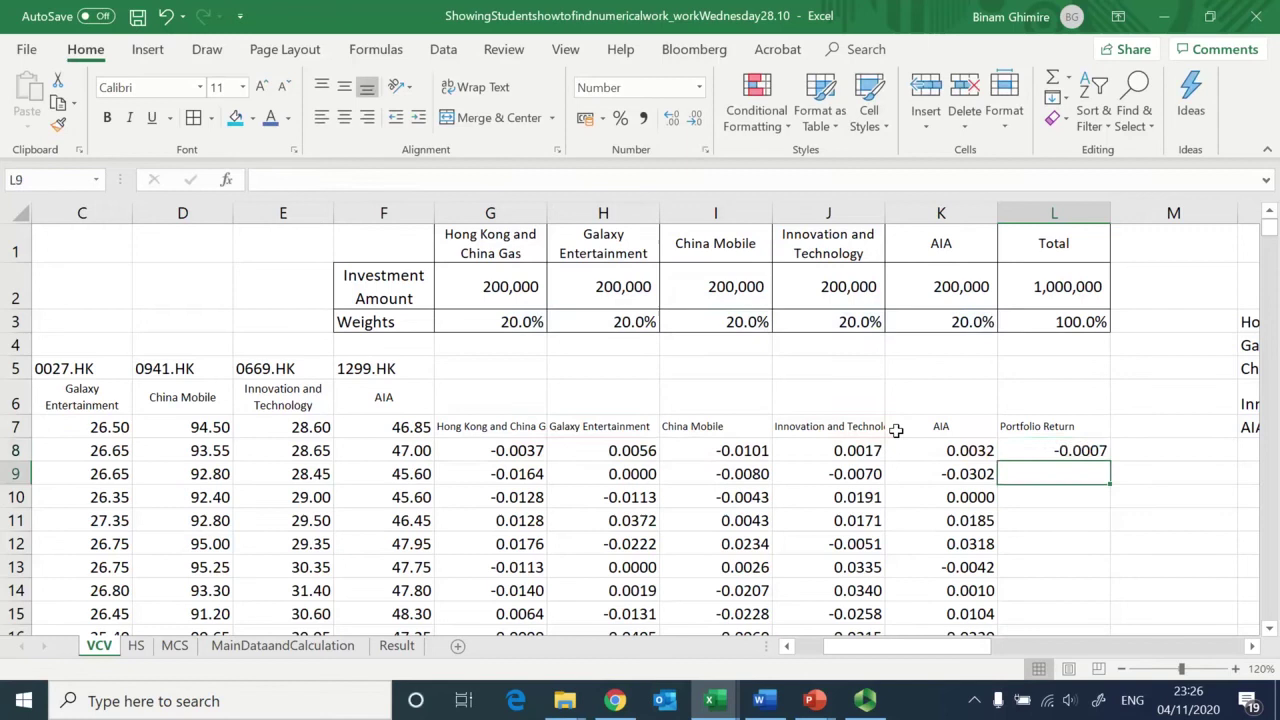
# Step: Fill the portfolio return formula from L8 down alongside the stock returns and check the end of column L
pyautogui.press('Up')
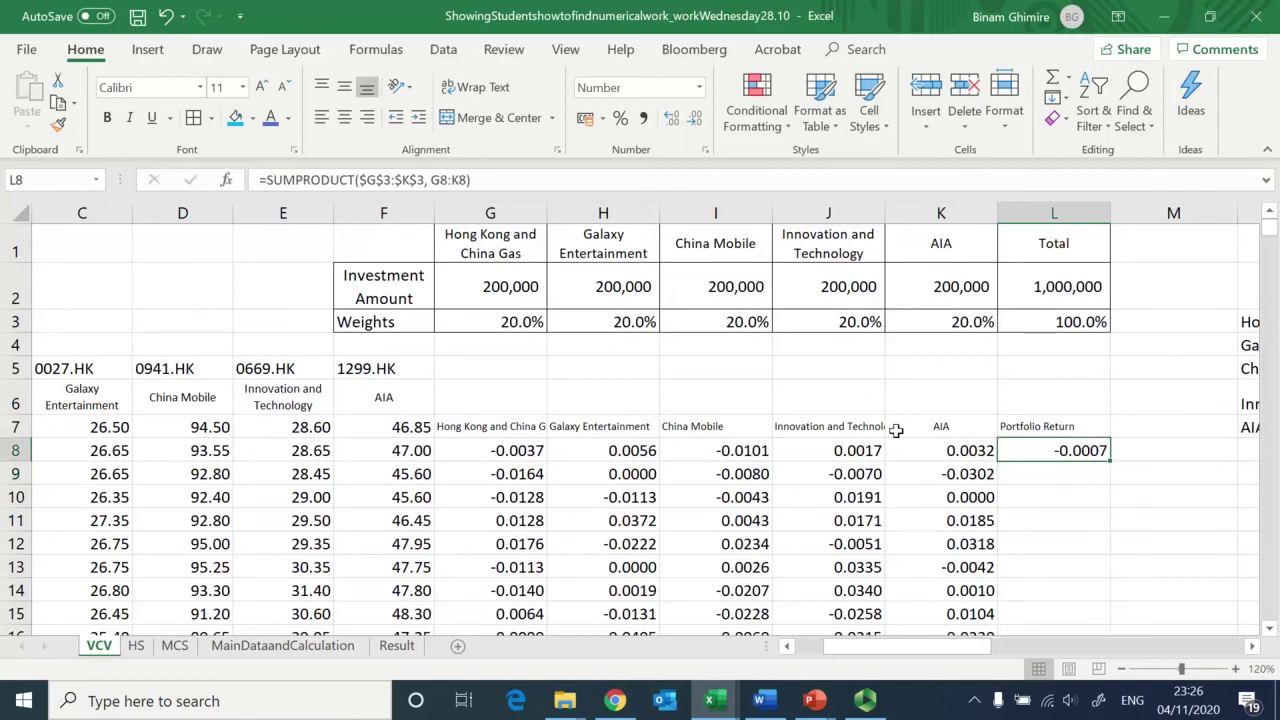
pyautogui.doubleClick(1110, 464)
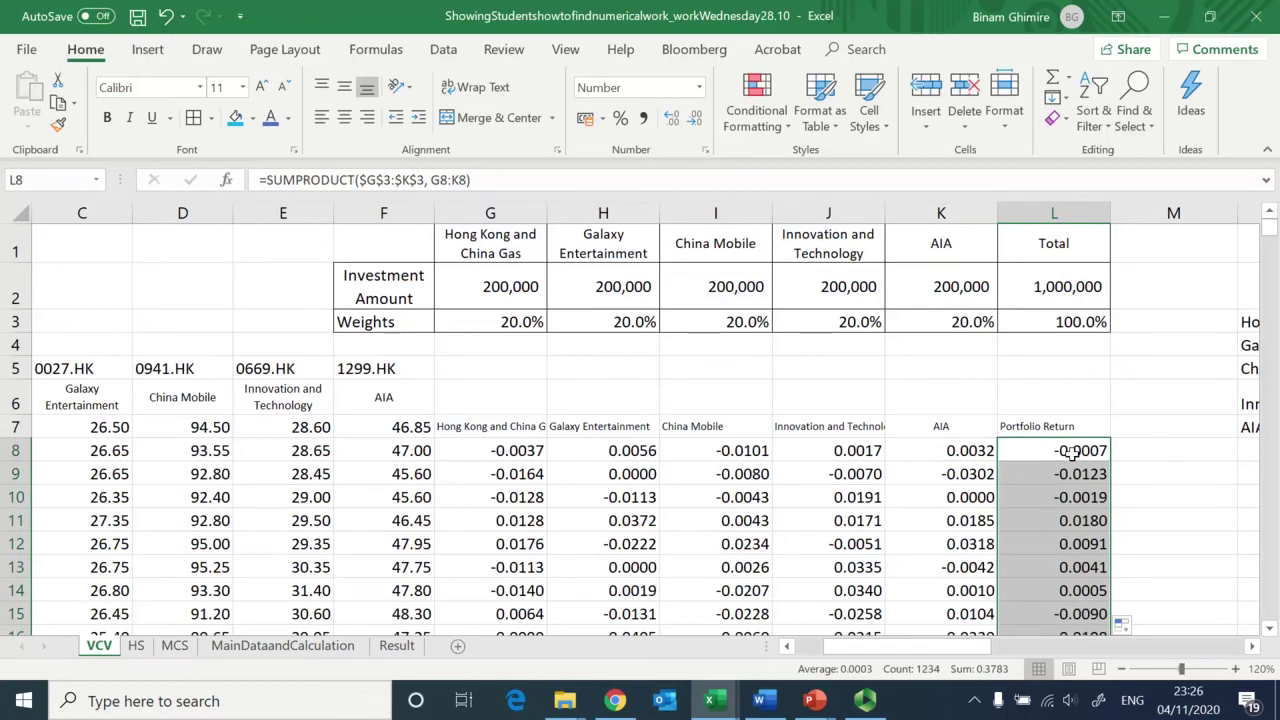
pyautogui.click(1072, 452)
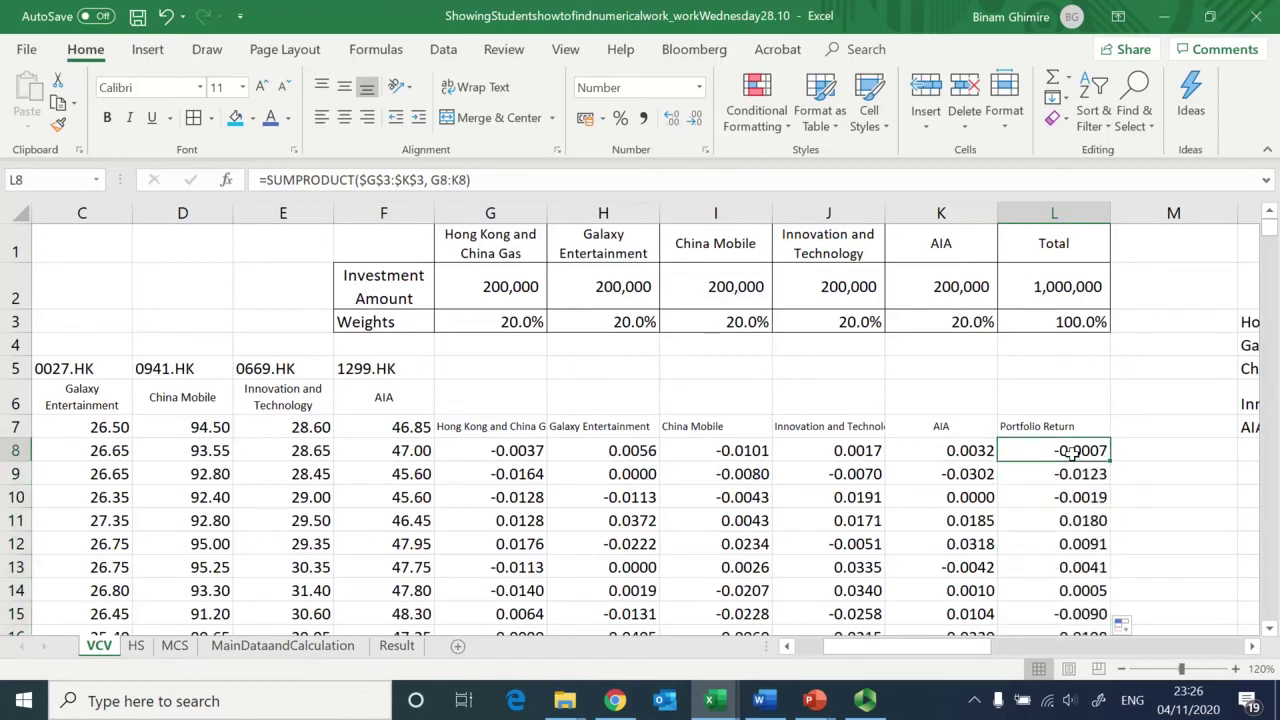
pyautogui.hotkey('ctrl', 'Down')
pyautogui.hotkey('ctrl', 'Up')
pyautogui.hotkey('ctrl', 'Up')
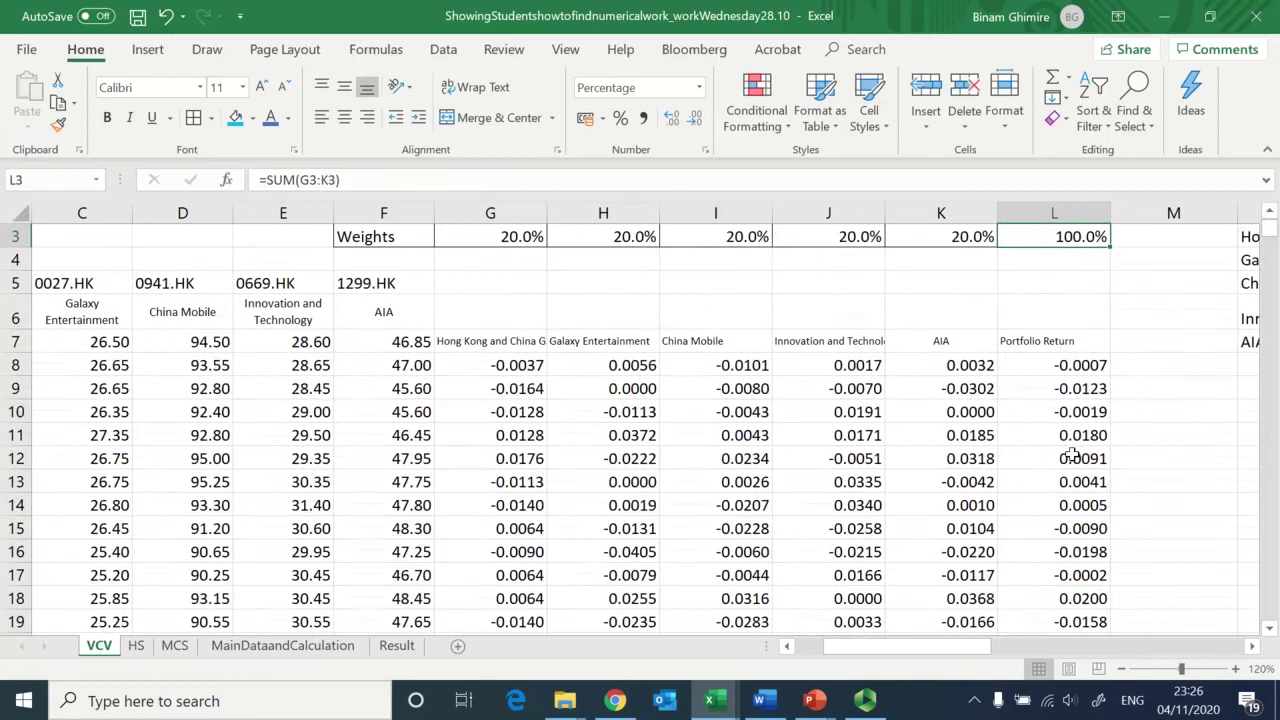
# Step: Calculate the average portfolio return in Z3 of the VaR table with =AVERAGE(L8:L1241)
pyautogui.hotkey('ctrl', 'Up')
pyautogui.press('Right')
pyautogui.press('Right')
pyautogui.press('Right')
pyautogui.press('Right')
pyautogui.press('Right')
pyautogui.press('Right')
pyautogui.press('Right')
pyautogui.press('Right')
pyautogui.press('Right')
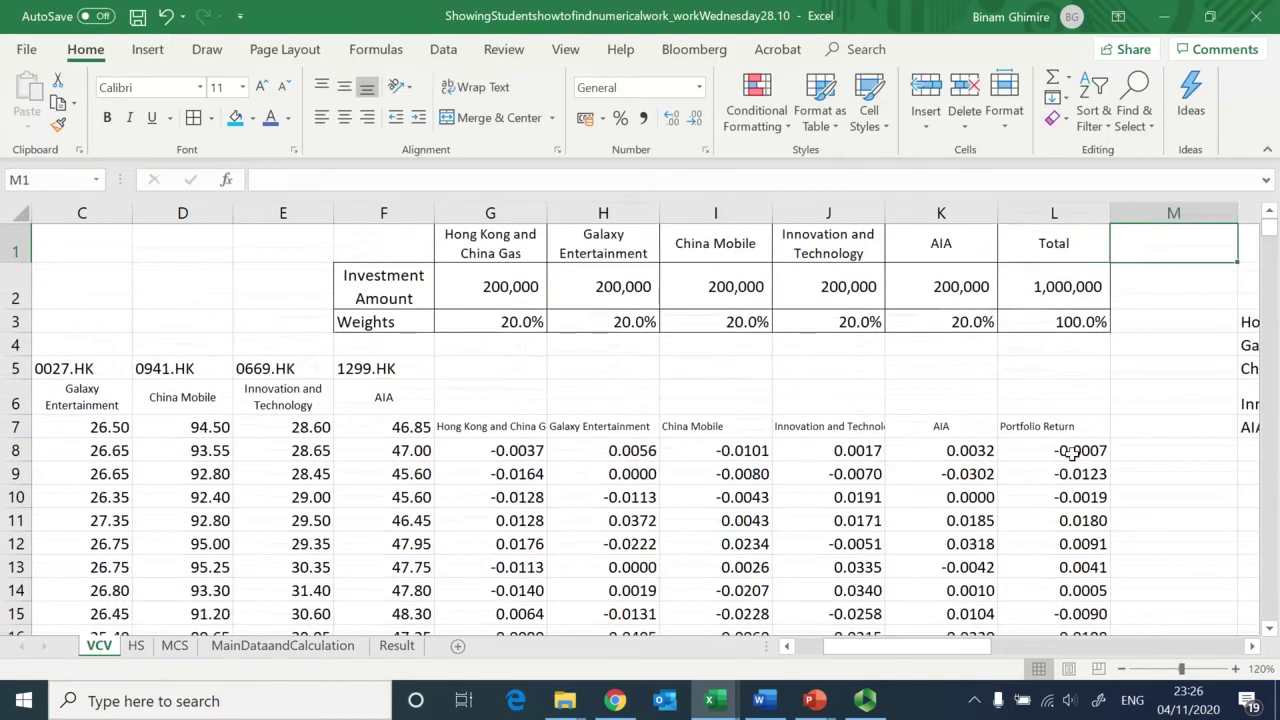
pyautogui.press('Right')
pyautogui.press('Right')
pyautogui.press('Right')
pyautogui.press('Right')
pyautogui.press('Right')
pyautogui.press('Right')
pyautogui.press('Right')
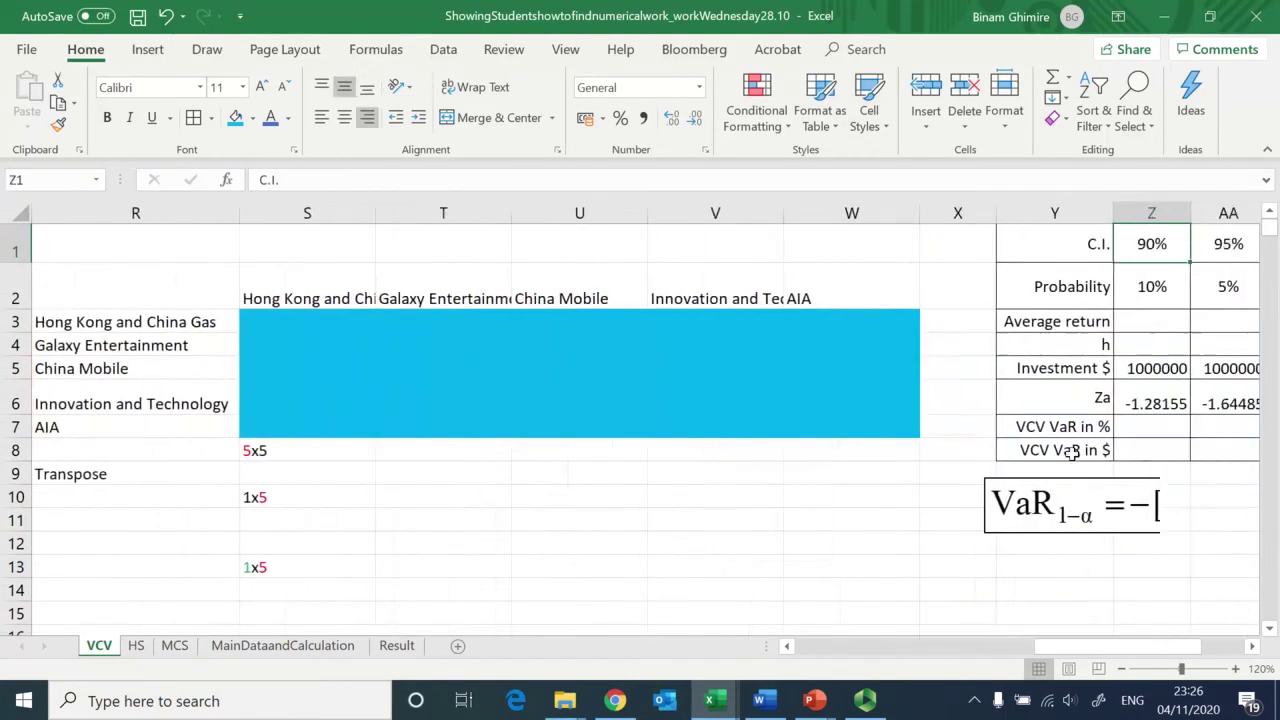
pyautogui.press('Down')
pyautogui.press('Down')
pyautogui.press('Left')
pyautogui.press('Left')
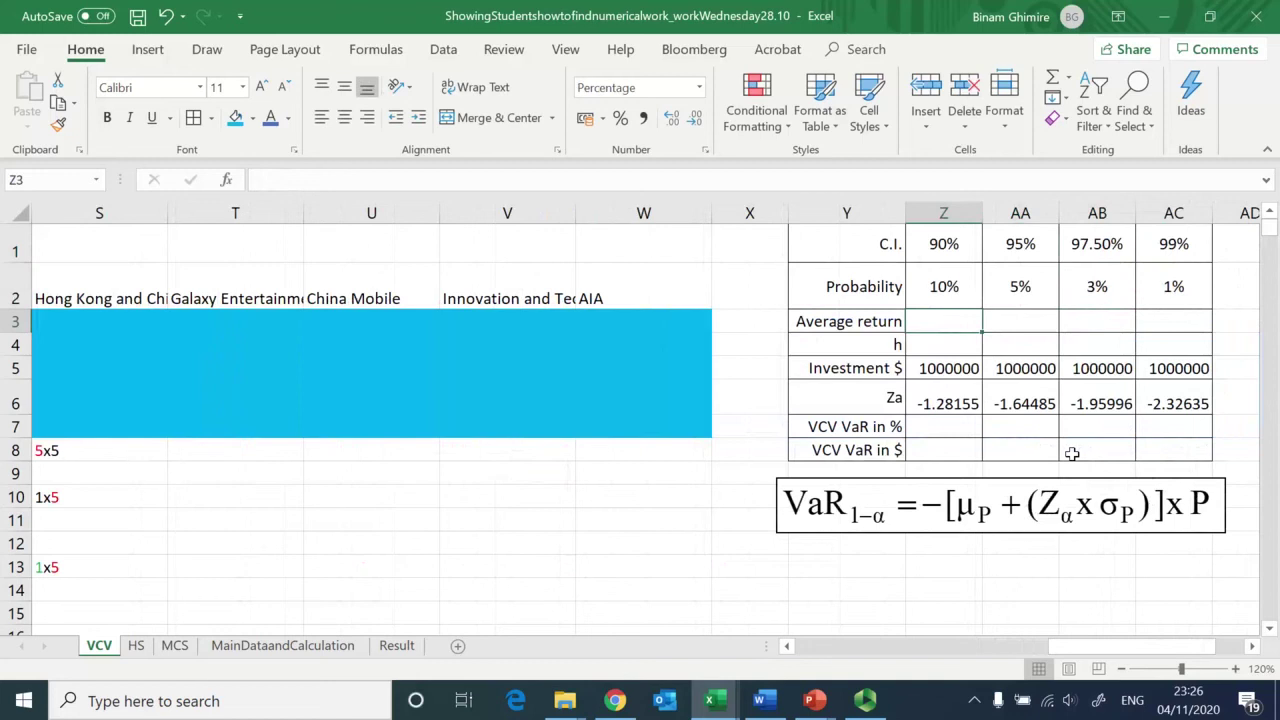
pyautogui.write('=avera')
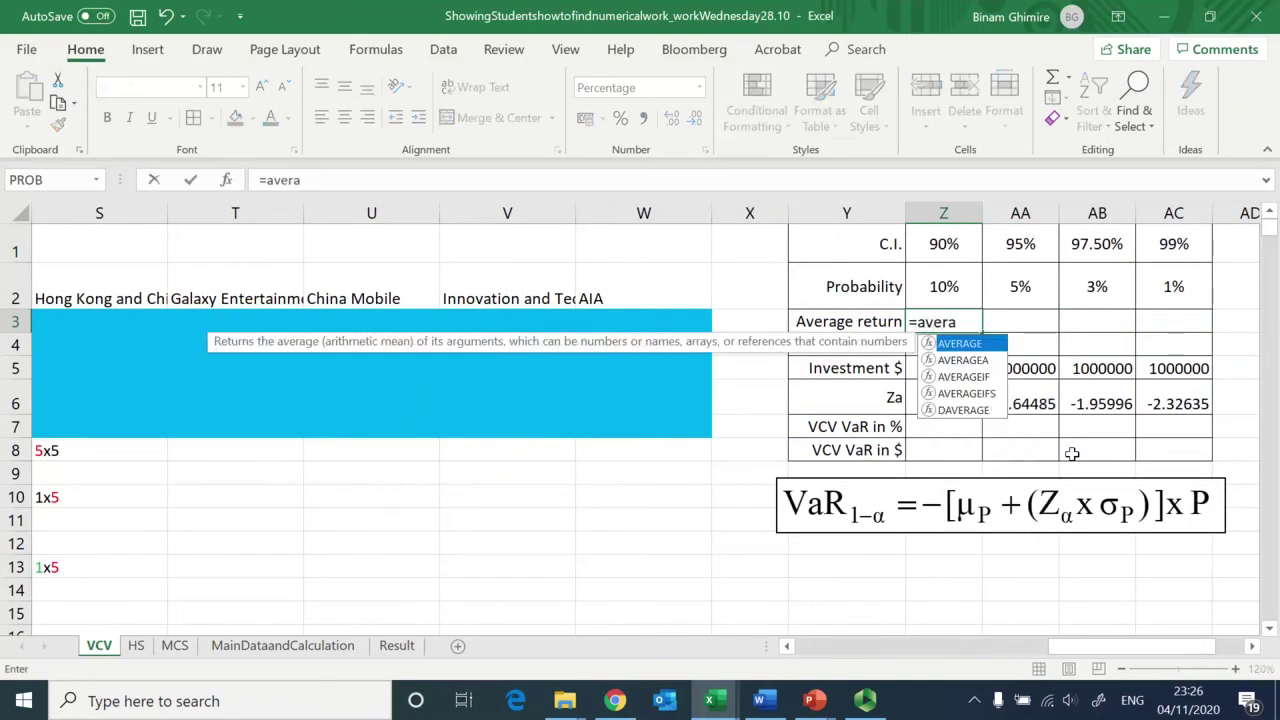
pyautogui.write('ge(')
pyautogui.press('Left')
pyautogui.press('Left')
pyautogui.press('Left')
pyautogui.press('Left')
pyautogui.press('Left')
pyautogui.press('Left')
pyautogui.press('Left')
pyautogui.press('Left')
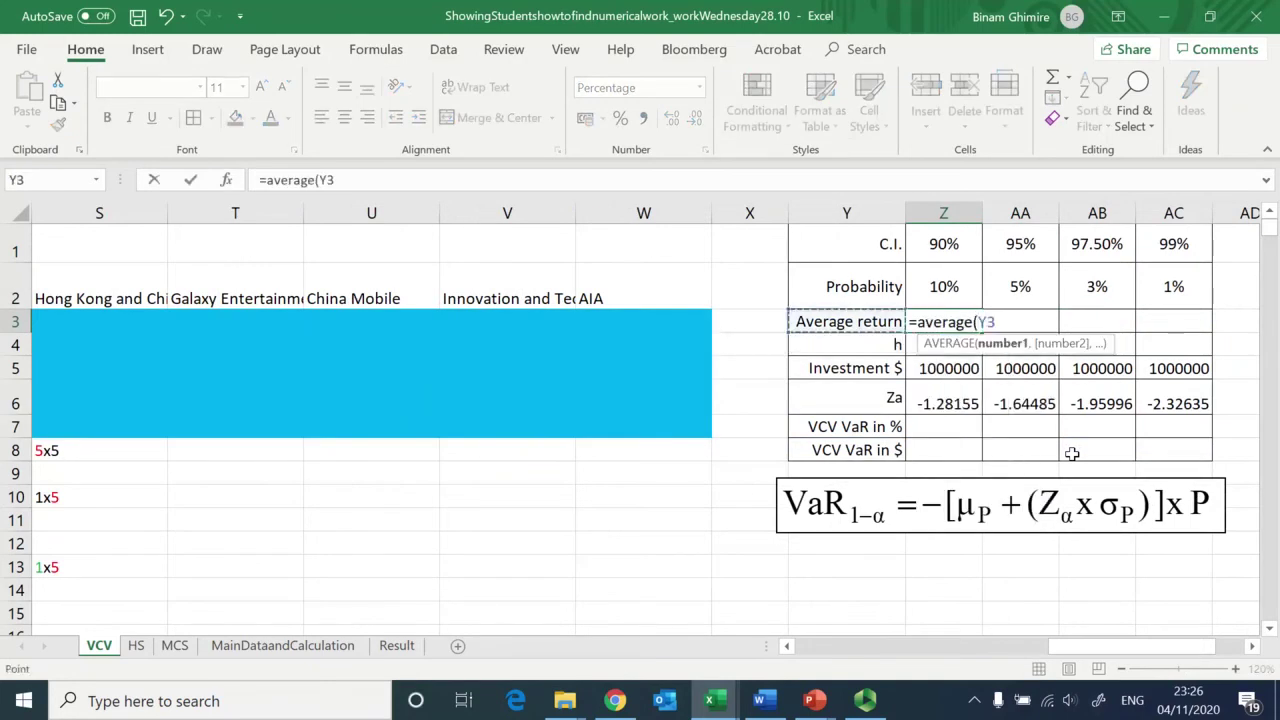
pyautogui.press('Left')
pyautogui.press('Left')
pyautogui.press('Left')
pyautogui.press('Left')
pyautogui.press('Left')
pyautogui.press('Left')
pyautogui.press('Left')
pyautogui.press('Right')
pyautogui.press('Down')
pyautogui.press('Down')
pyautogui.press('Down')
pyautogui.press('Down')
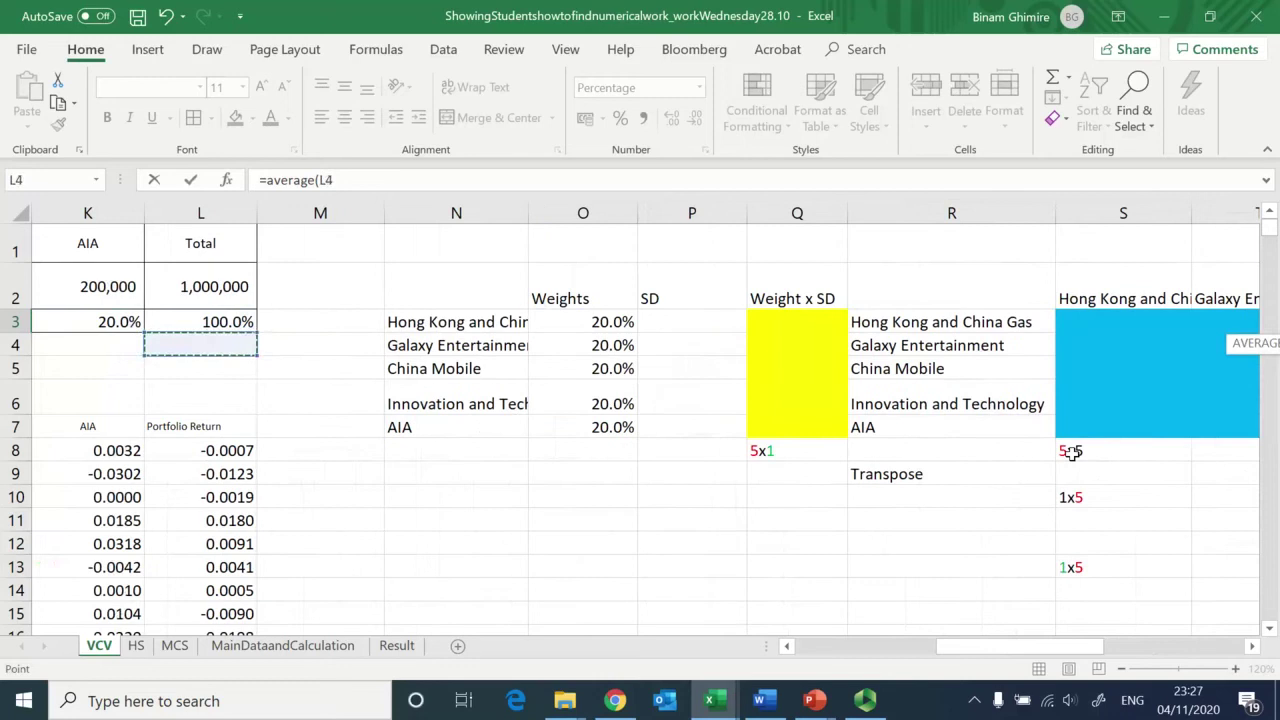
pyautogui.press('Down')
pyautogui.hotkey('ctrl', 'shift', 'Down')
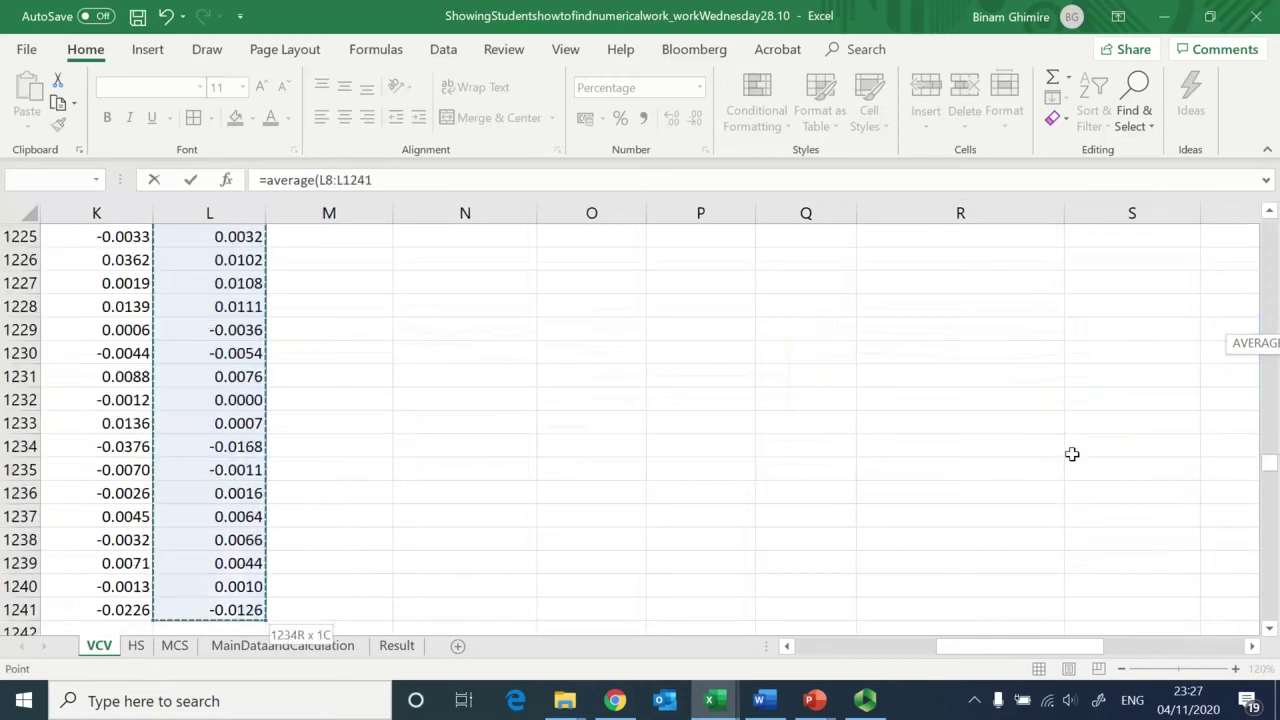
pyautogui.write(')')
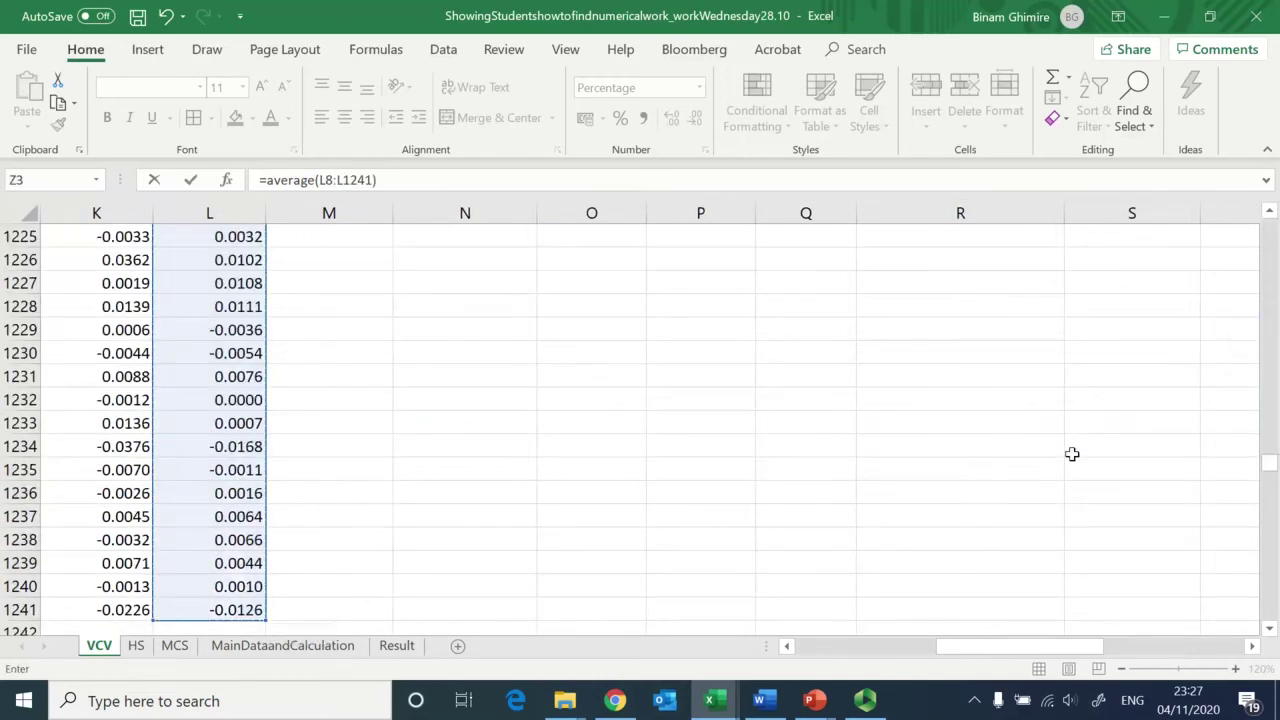
pyautogui.hotkey('ctrl', 'Return')
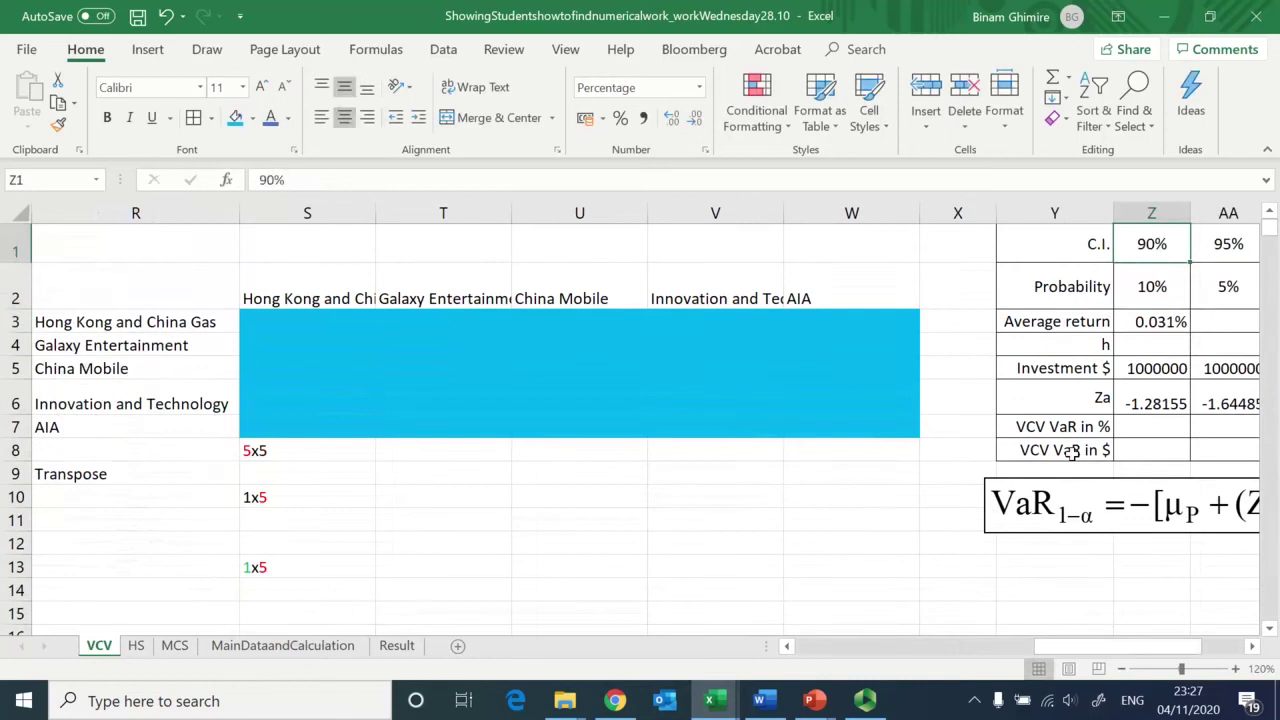
# Step: Examine the Average return row of the VaR table and the range used by the AVERAGE formula in Z3
pyautogui.press('Right')
pyautogui.press('Right')
pyautogui.press('Right')
pyautogui.press('Right')
pyautogui.press('Left')
pyautogui.press('Left')
pyautogui.press('Left')
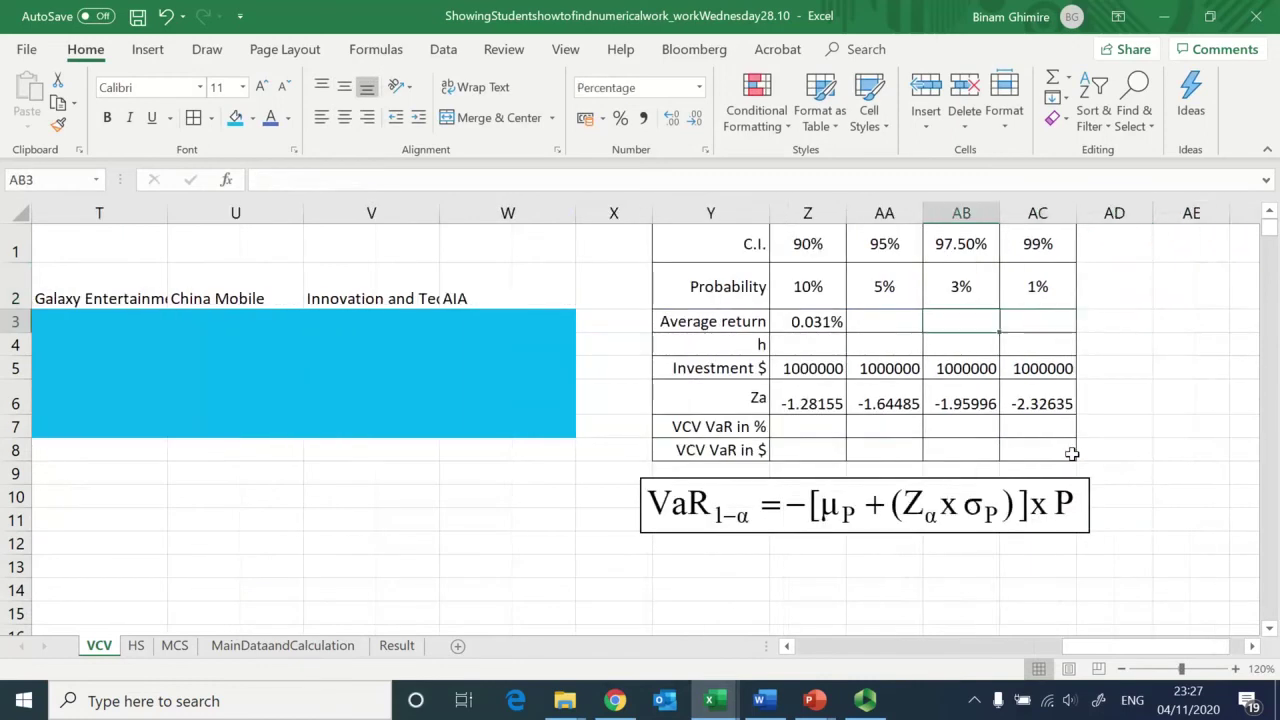
pyautogui.press('Left')
pyautogui.press('F2')
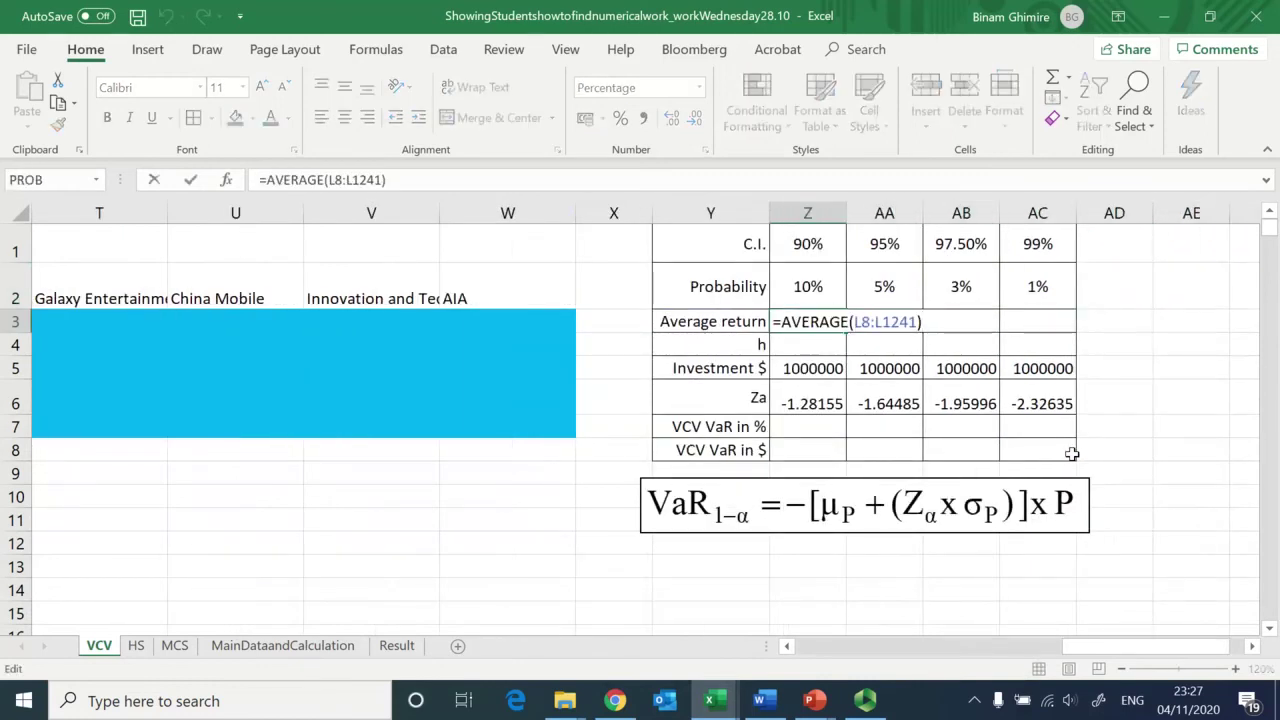
pyautogui.press('Escape')
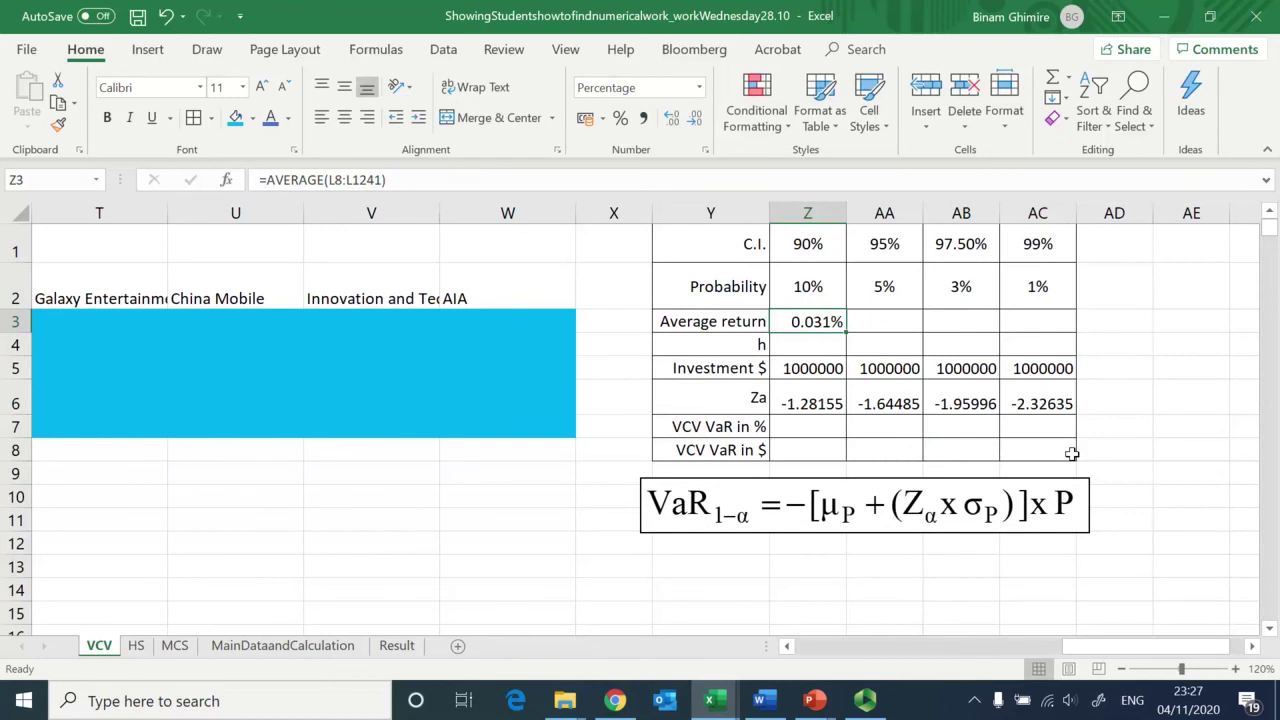
# Step: Link the 95% average return in AA3 to the 90% column with the absolute reference =$Z$3
pyautogui.press('F2')
pyautogui.press('Tab')
pyautogui.write('=')
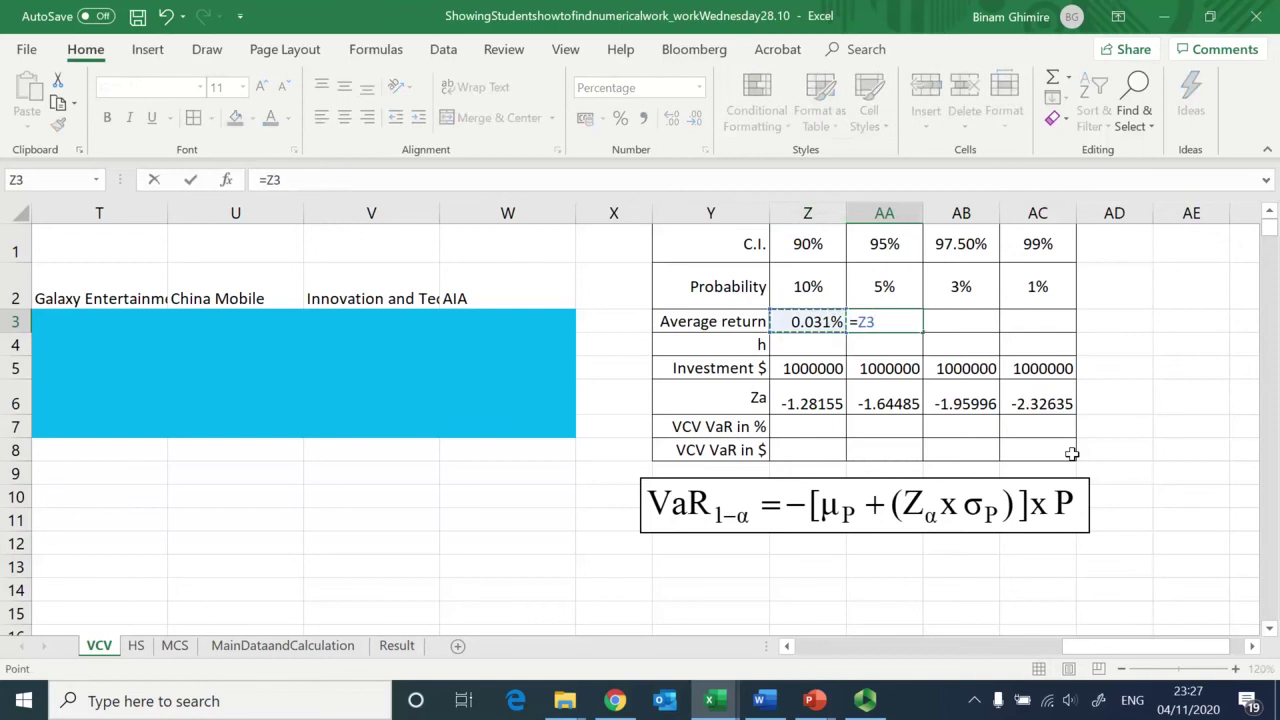
pyautogui.press('F4')
pyautogui.press('Return')
pyautogui.press('Up')
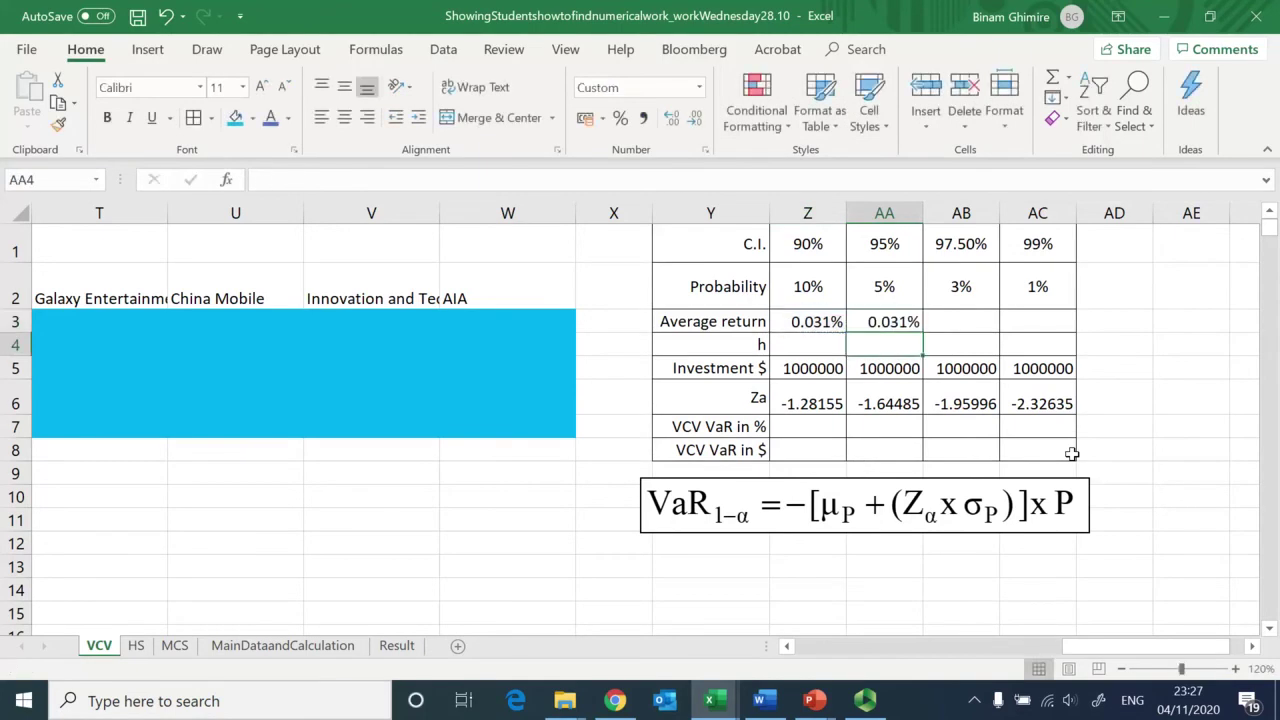
# Step: Copy the average return link from AA3 into AB3:AC3 for the 97.50% and 99% confidence levels
pyautogui.hotkey('ctrl', 'c')
pyautogui.hotkey('shift', 'Right')
pyautogui.hotkey('shift', 'Right')
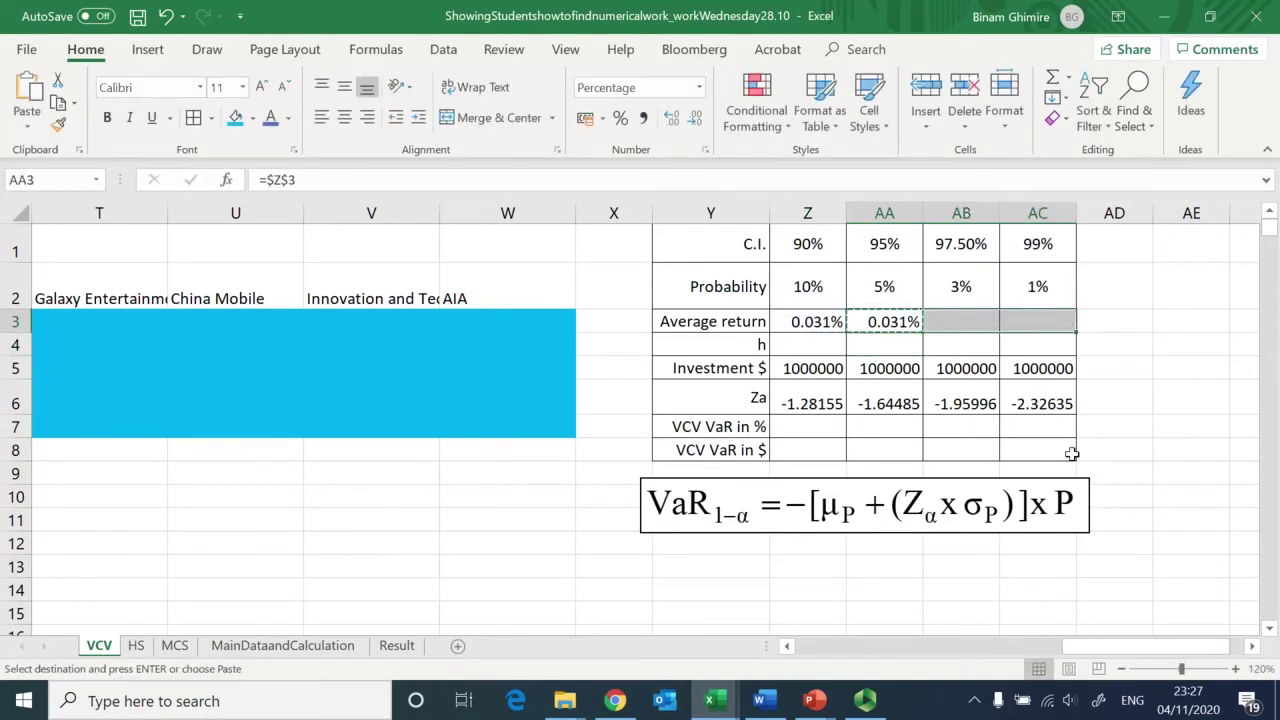
pyautogui.press('Return')
pyautogui.press('Up')
pyautogui.press('Up')
pyautogui.press('Left')
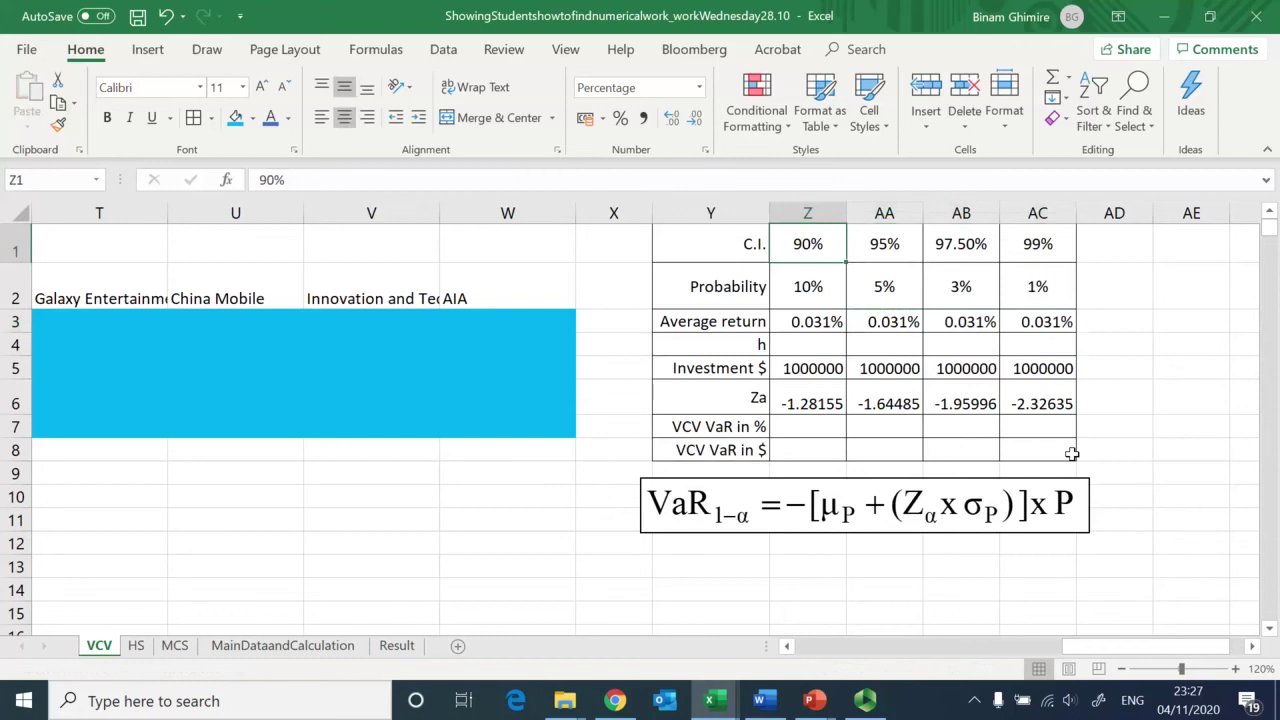
pyautogui.press('Down')
pyautogui.press('Down')
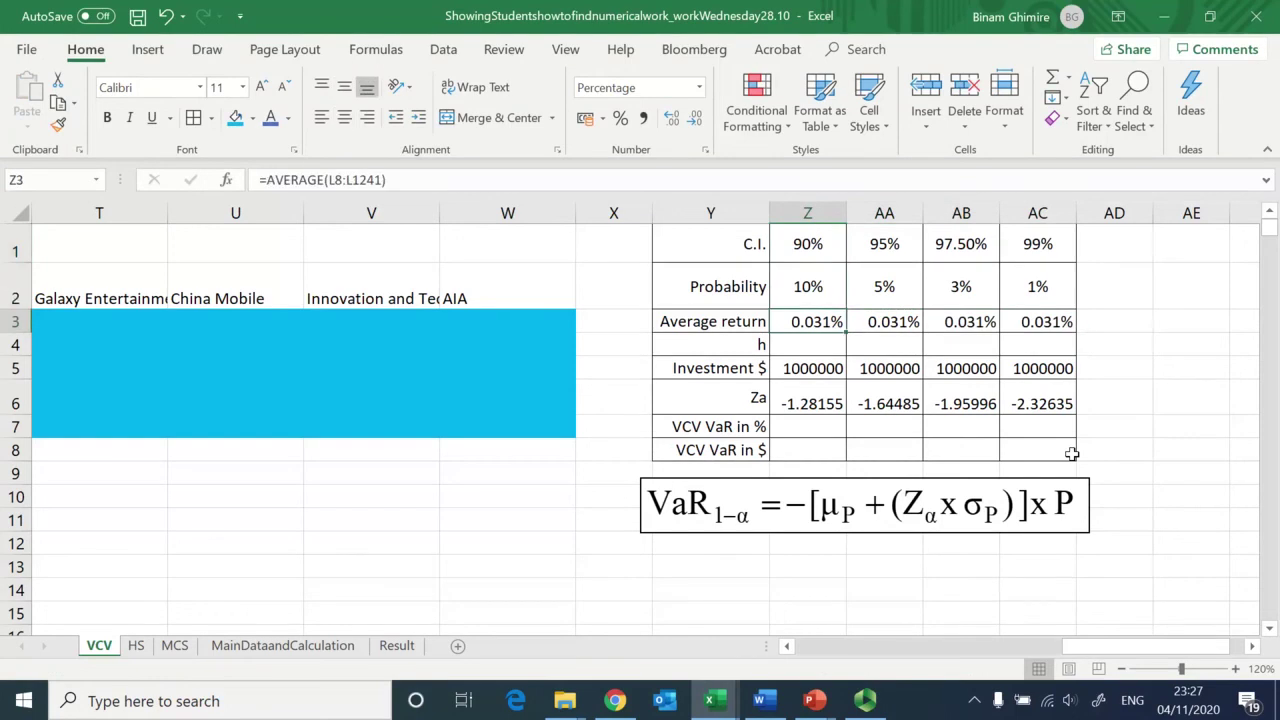
# Step: Replace the "h" label in Y4 of the VaR table with "SD"
pyautogui.press('Left')
pyautogui.press('Down')
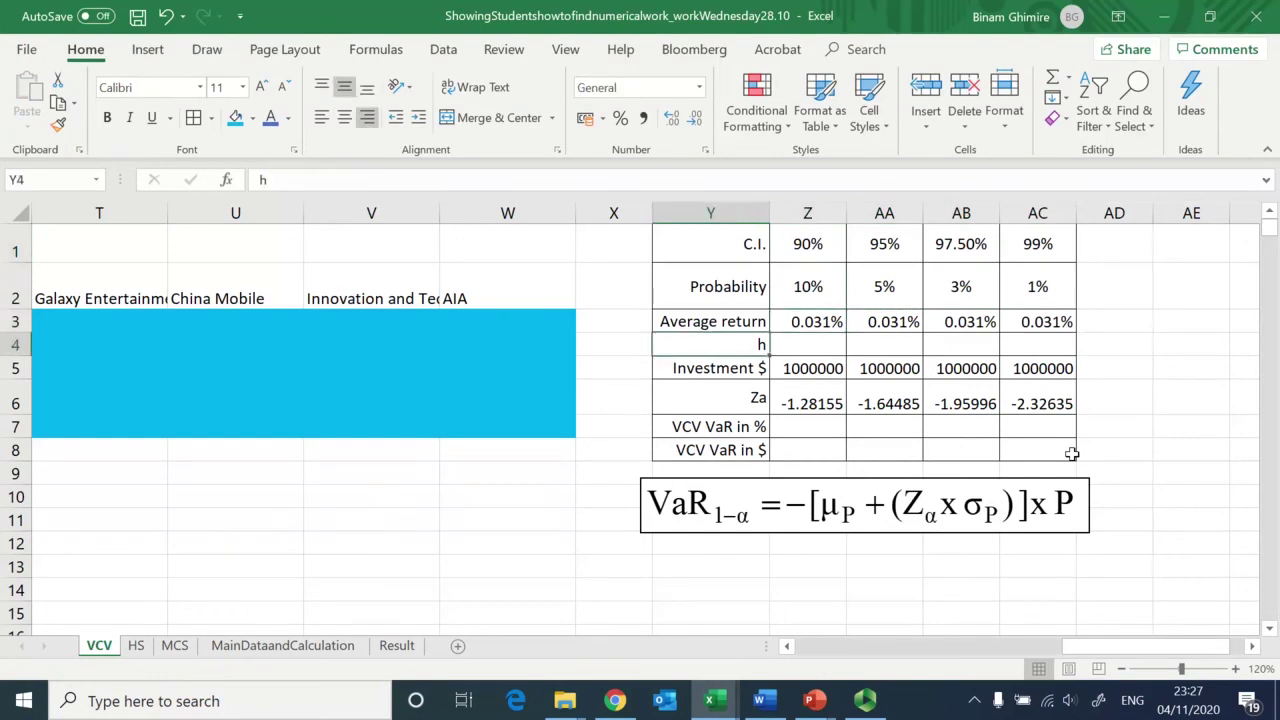
pyautogui.press('Delete')
pyautogui.write('SD')
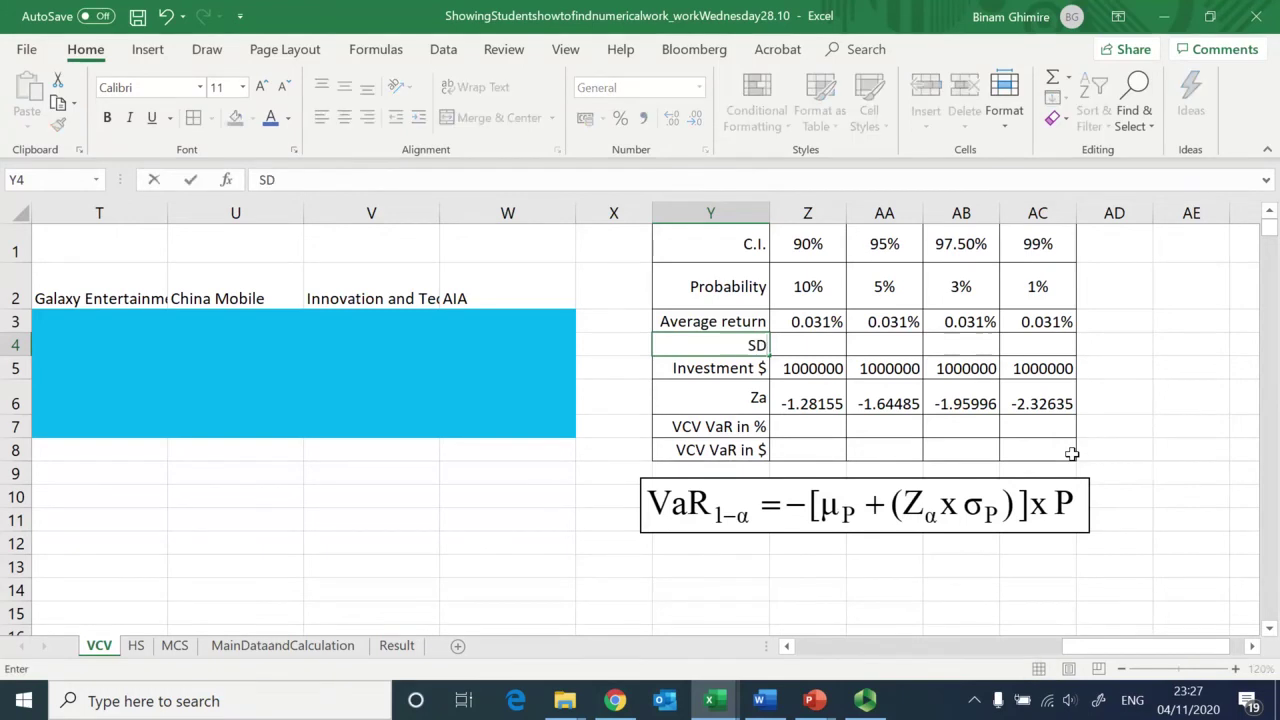
pyautogui.press('Return')
pyautogui.press('Up')
# Step: Go to the stock weights table and examine the Weights column, including the TRANSPOSE formula in O4, and the empty SD column
pyautogui.press('Left')
pyautogui.press('Left')
pyautogui.press('Left')
pyautogui.press('Left')
pyautogui.press('Left')
pyautogui.press('Left')
pyautogui.press('Left')
pyautogui.press('Left')
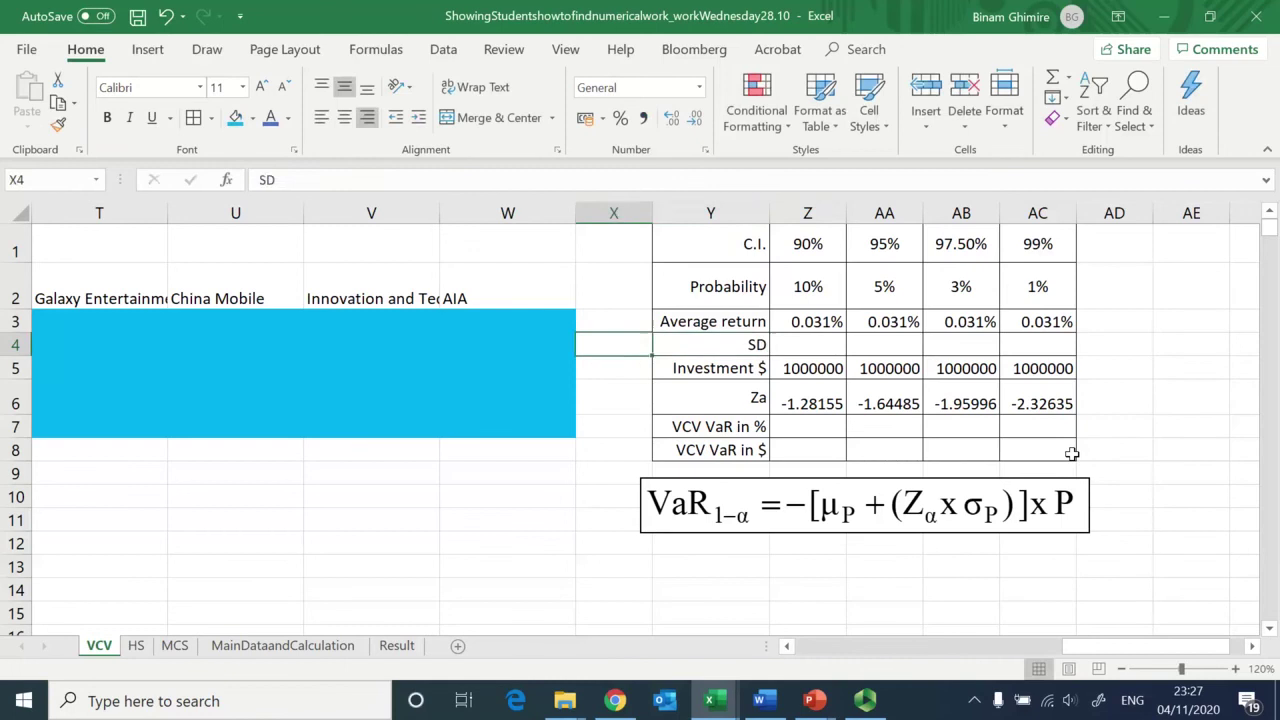
pyautogui.press('Left')
pyautogui.press('Left')
pyautogui.press('Left')
pyautogui.press('Left')
pyautogui.press('Left')
pyautogui.press('Left')
pyautogui.press('Left')
pyautogui.press('Left')
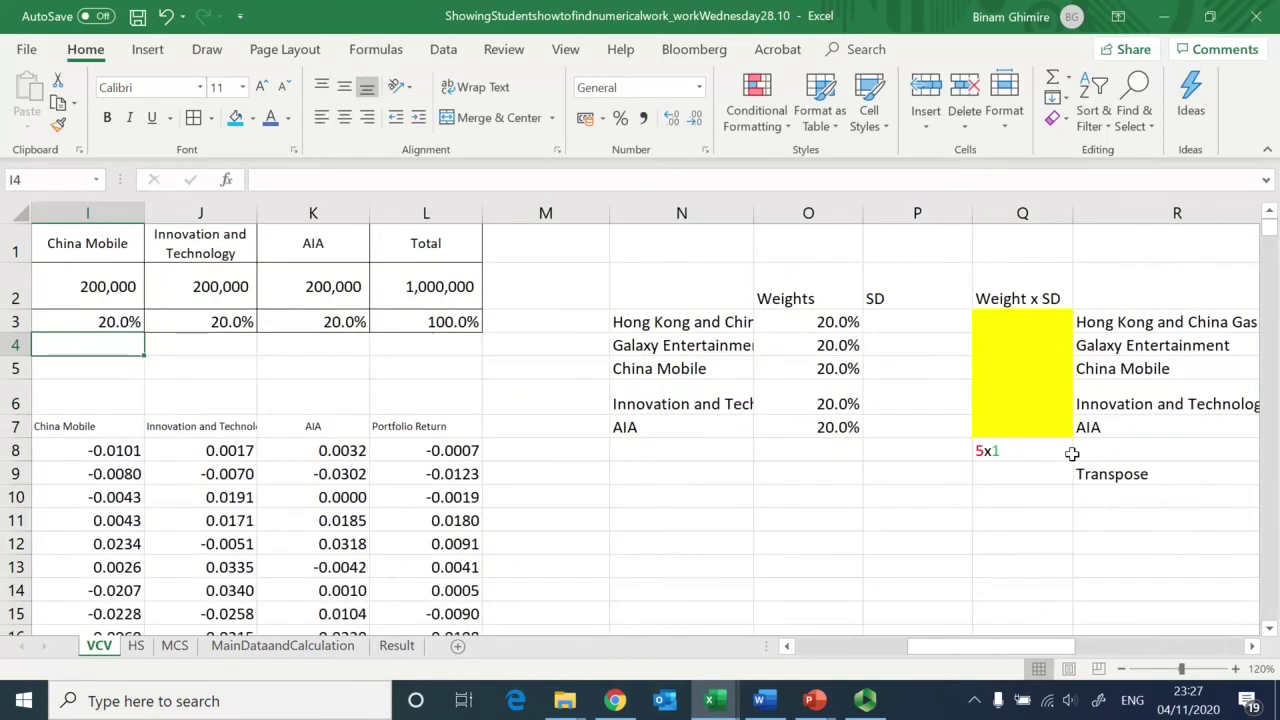
pyautogui.press('Right')
pyautogui.press('Right')
pyautogui.press('Right')
pyautogui.press('Right')
pyautogui.press('Right')
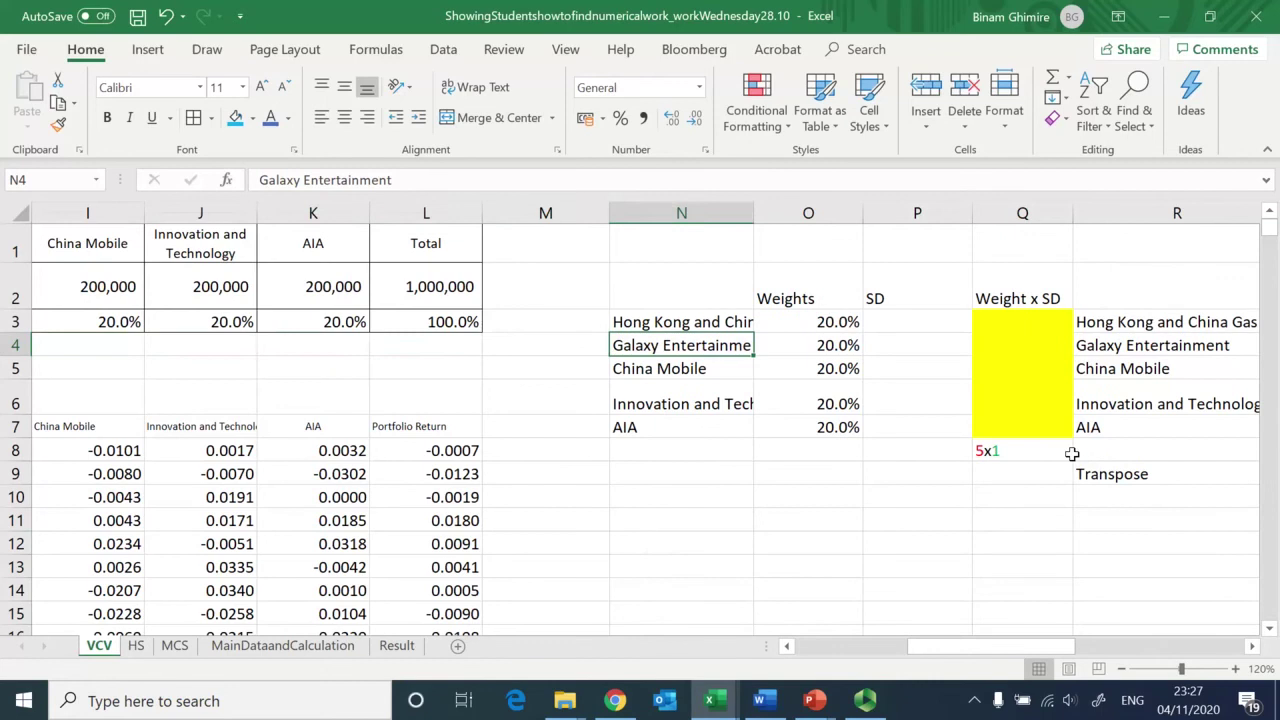
pyautogui.press('Right')
pyautogui.press('Right')
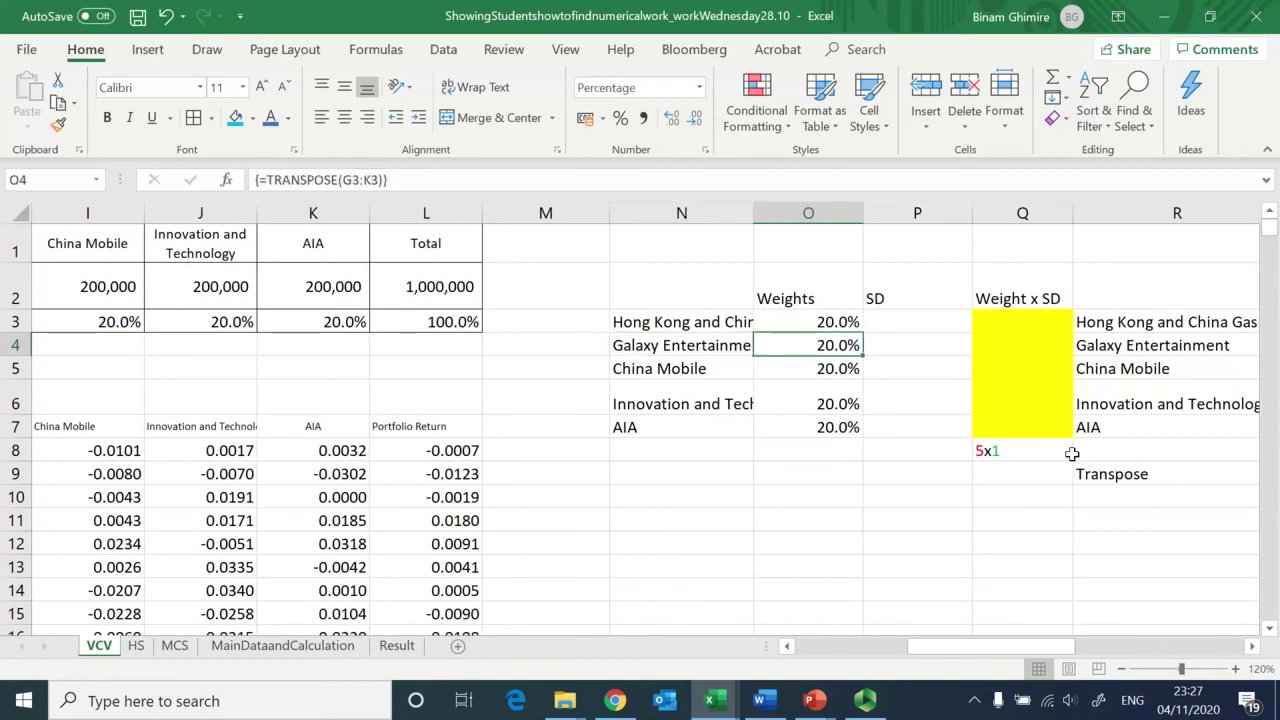
pyautogui.press('Up')
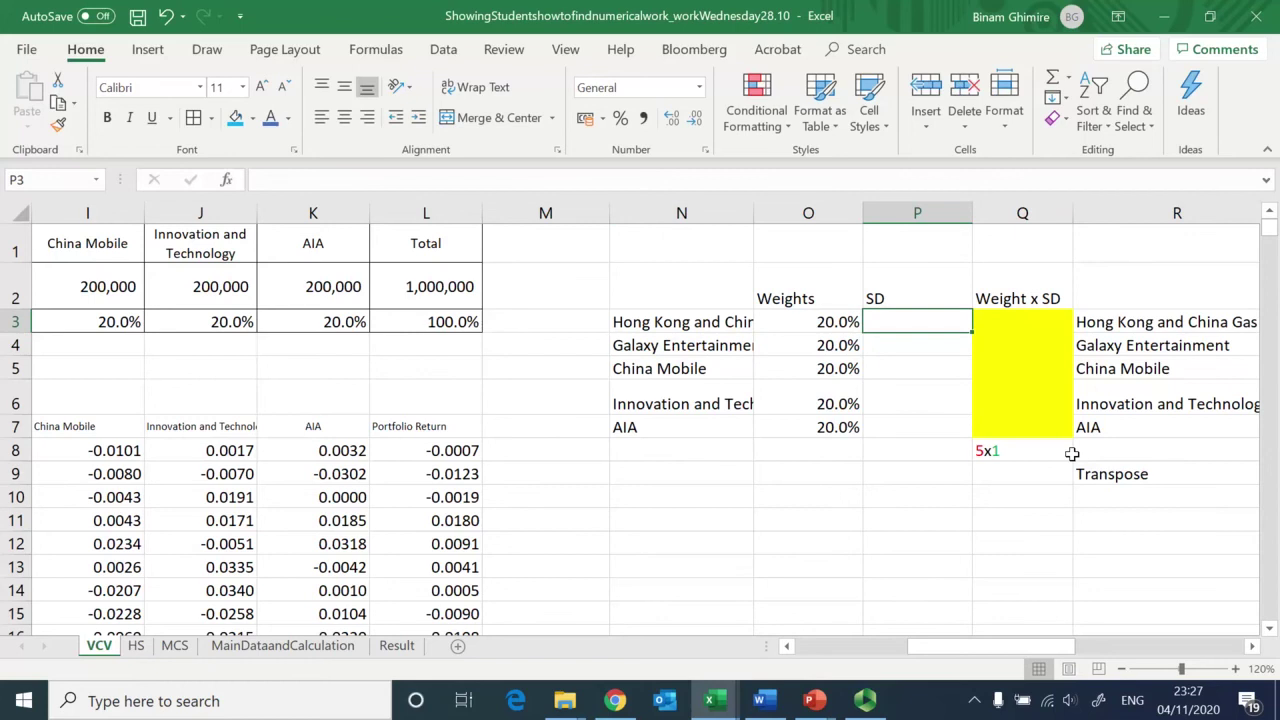
# Step: Calculate the standard deviation of the Hong Kong and China Gas returns in P3 with =STDEV.S(G8:G1241)
pyautogui.write('=stdev.s(')
pyautogui.press('Left')
pyautogui.press('Left')
pyautogui.press('Left')
pyautogui.press('Left')
pyautogui.press('Left')
pyautogui.press('Left')
pyautogui.press('Left')
pyautogui.press('Left')
pyautogui.press('Left')
pyautogui.press('Left')
pyautogui.press('Right')
pyautogui.press('Down')
pyautogui.press('Down')
pyautogui.press('Down')
pyautogui.press('Down')
pyautogui.press('Down')
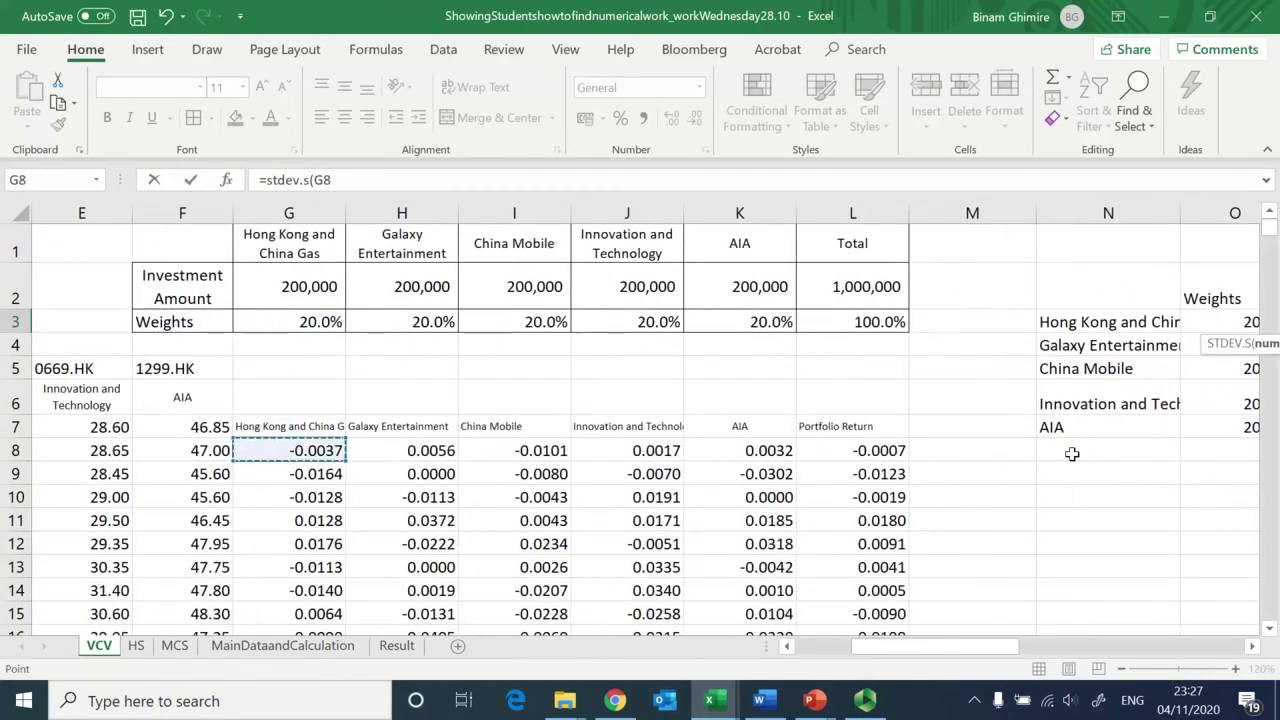
pyautogui.hotkey('ctrl', 'shift', 'Down')
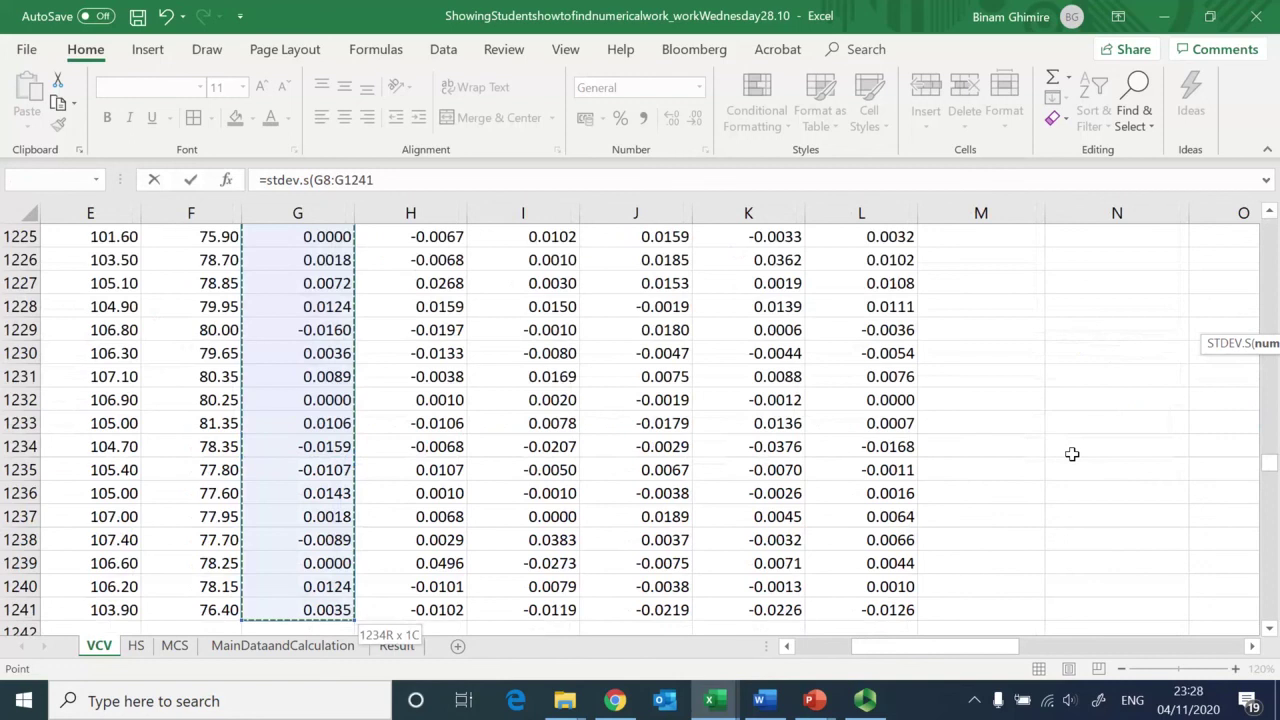
pyautogui.write(')')
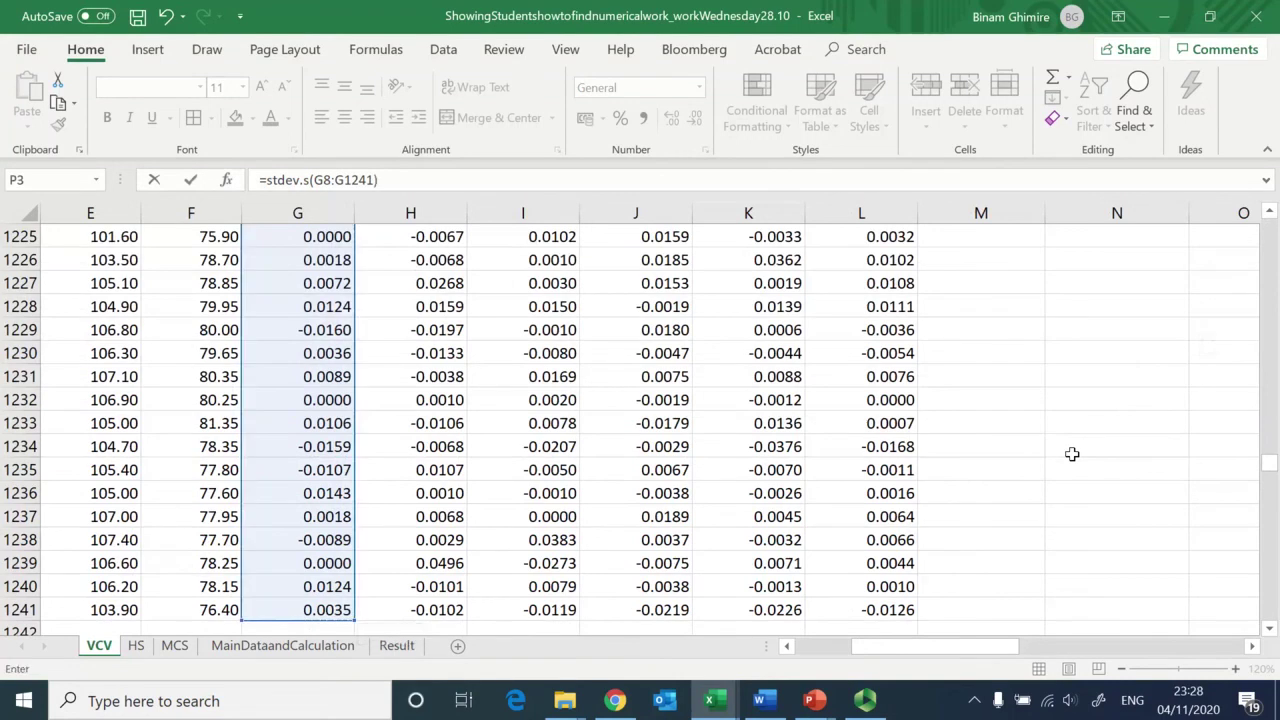
pyautogui.press('Return')
# Step: Copy the P3 formula text =STDEV.S(G8:G1241) with its references unchanged into P4:P7 for the other four stocks
pyautogui.press('Up')
pyautogui.scroll(1, 1072, 454)
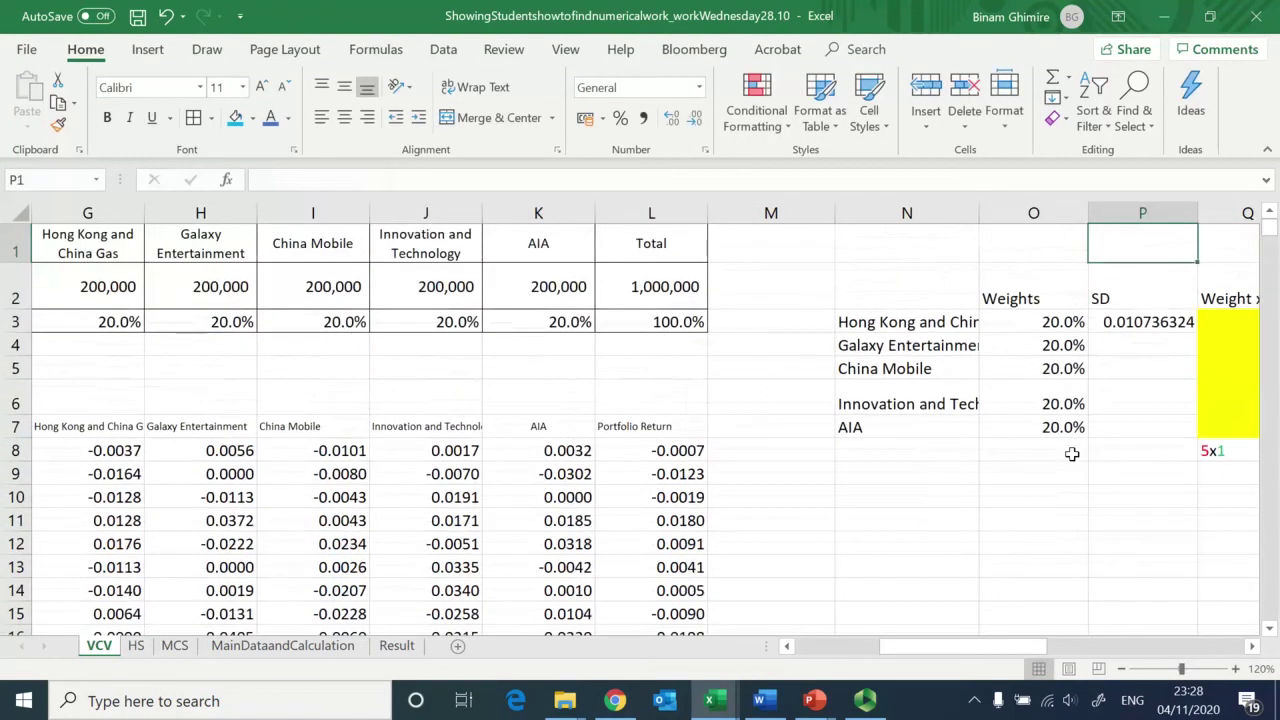
pyautogui.press('F2')
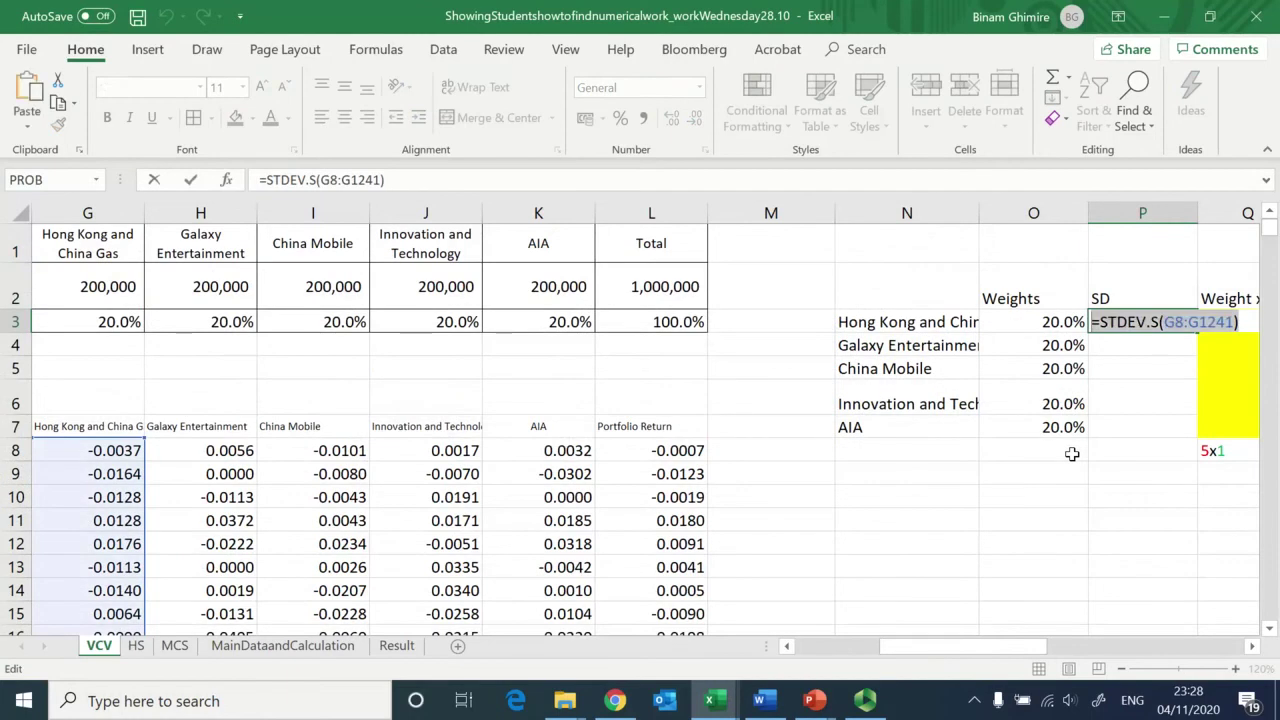
pyautogui.press('Return')
pyautogui.write('0.010736324')
pyautogui.press('Down')
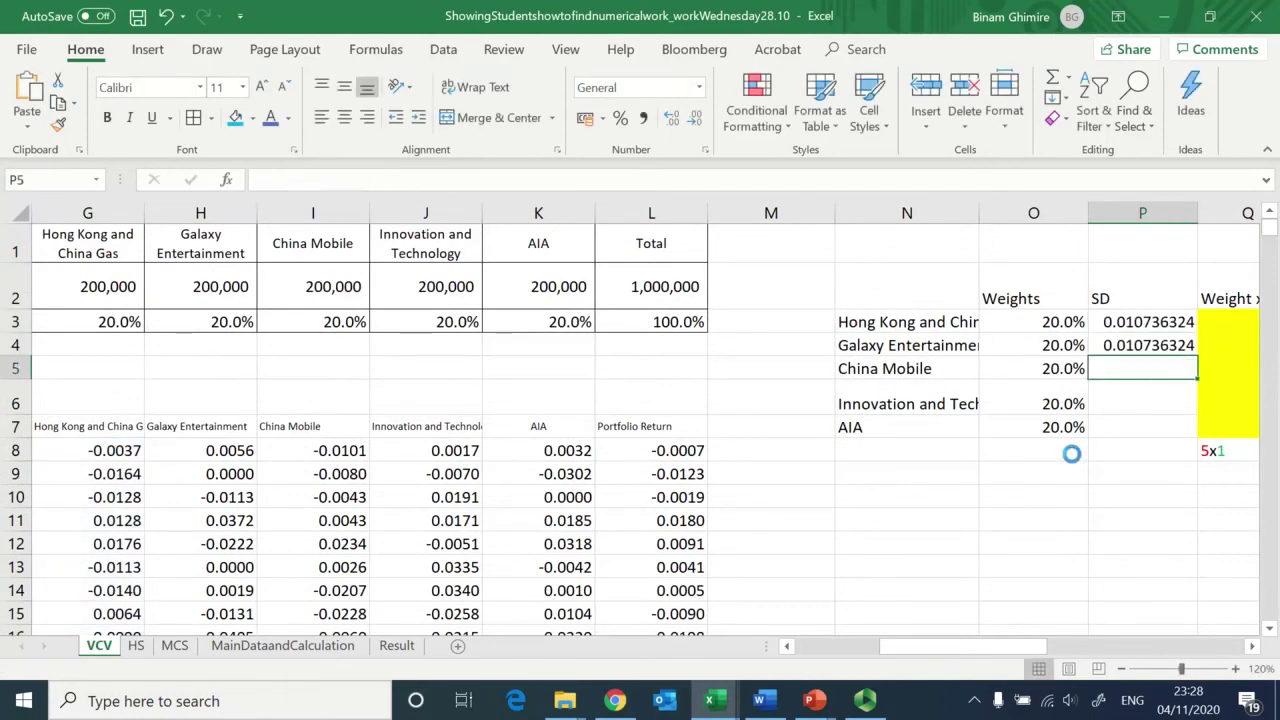
pyautogui.write('0.010736324')
pyautogui.press('Down')
pyautogui.write('0.010736324')
pyautogui.press('Down')
pyautogui.hotkey('ctrl', 'v')
# Step: Change the Galaxy Entertainment SD formula in P4 to use the returns range H8:H1241
pyautogui.press('Up')
pyautogui.press('Up')
pyautogui.press('Up')
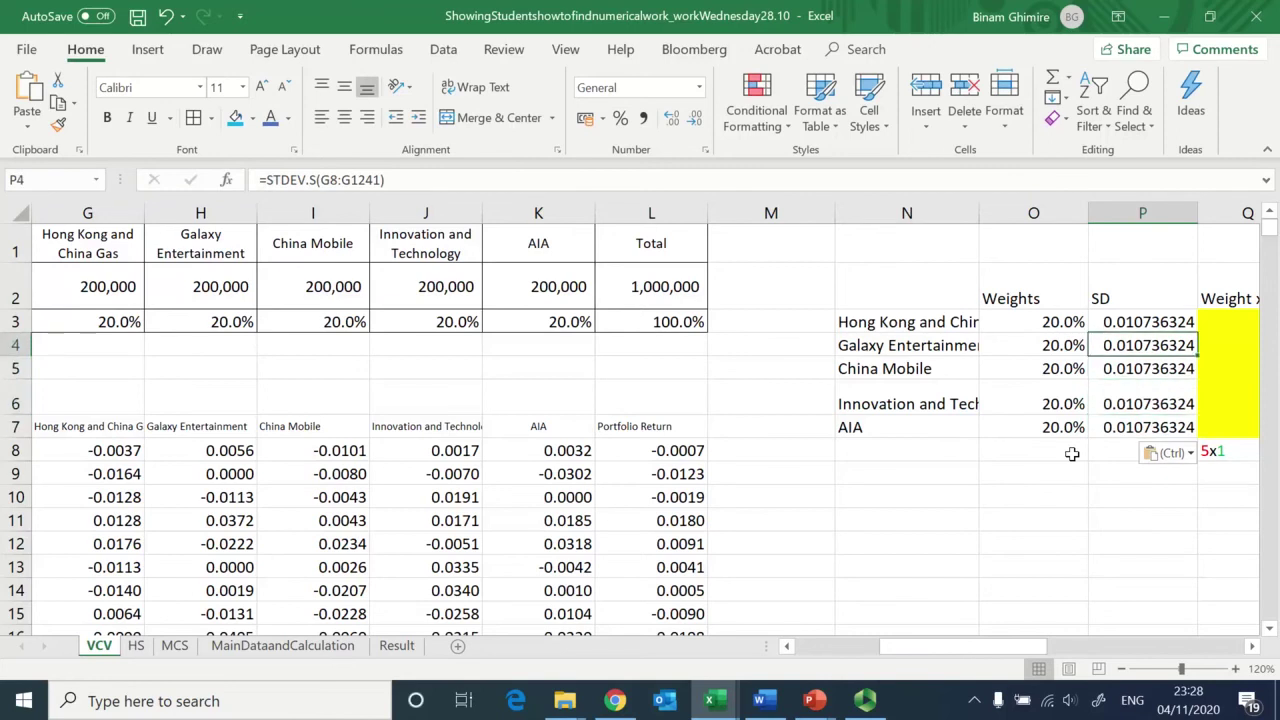
pyautogui.press('F2')
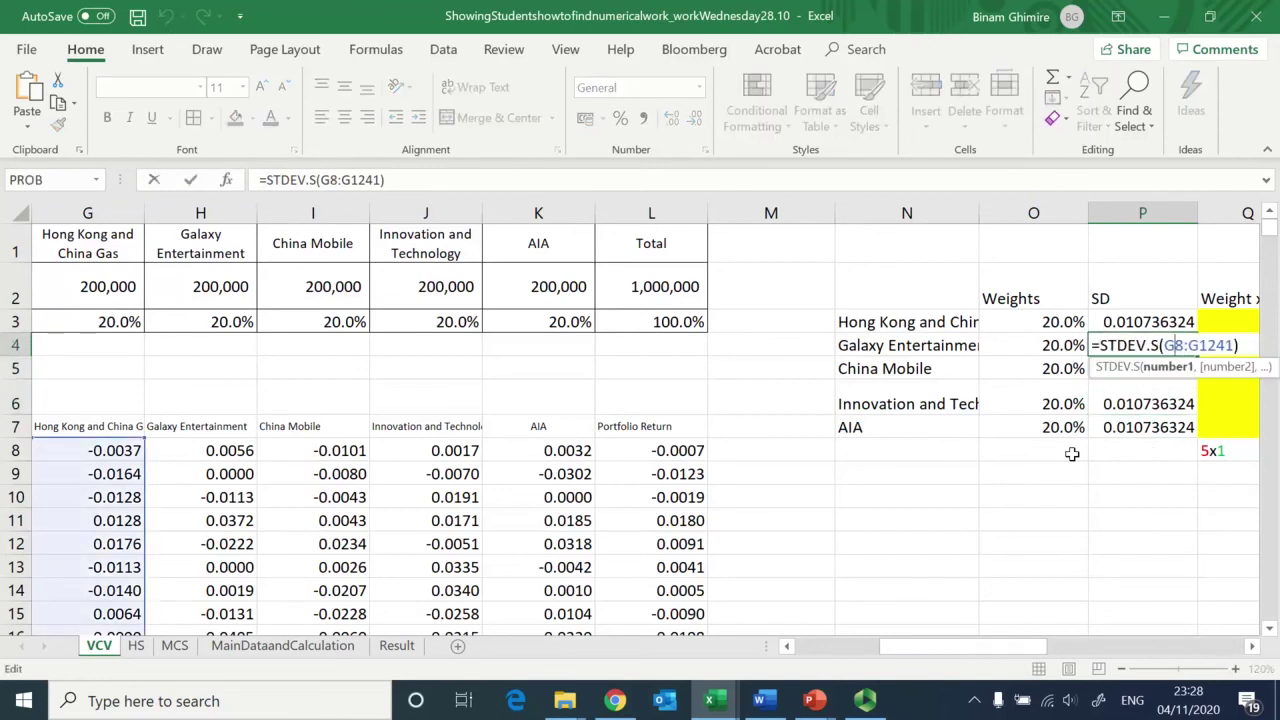
pyautogui.press('BackSpace')
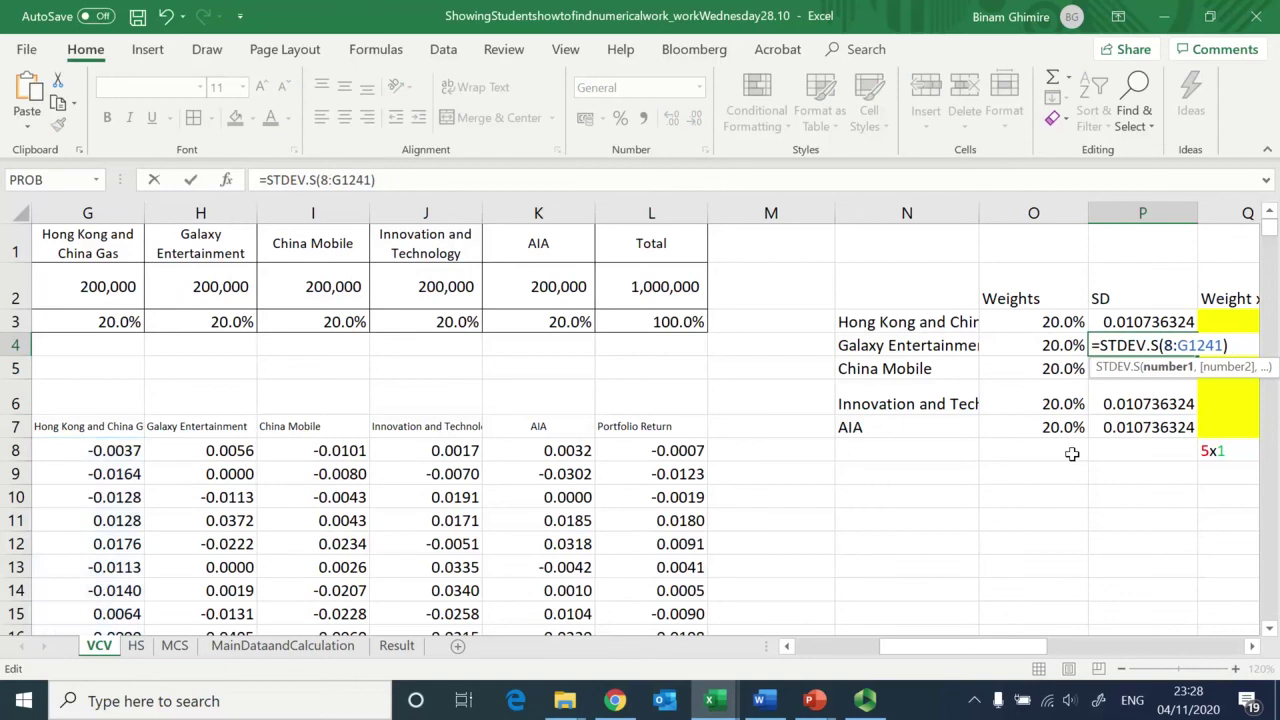
pyautogui.write('h')
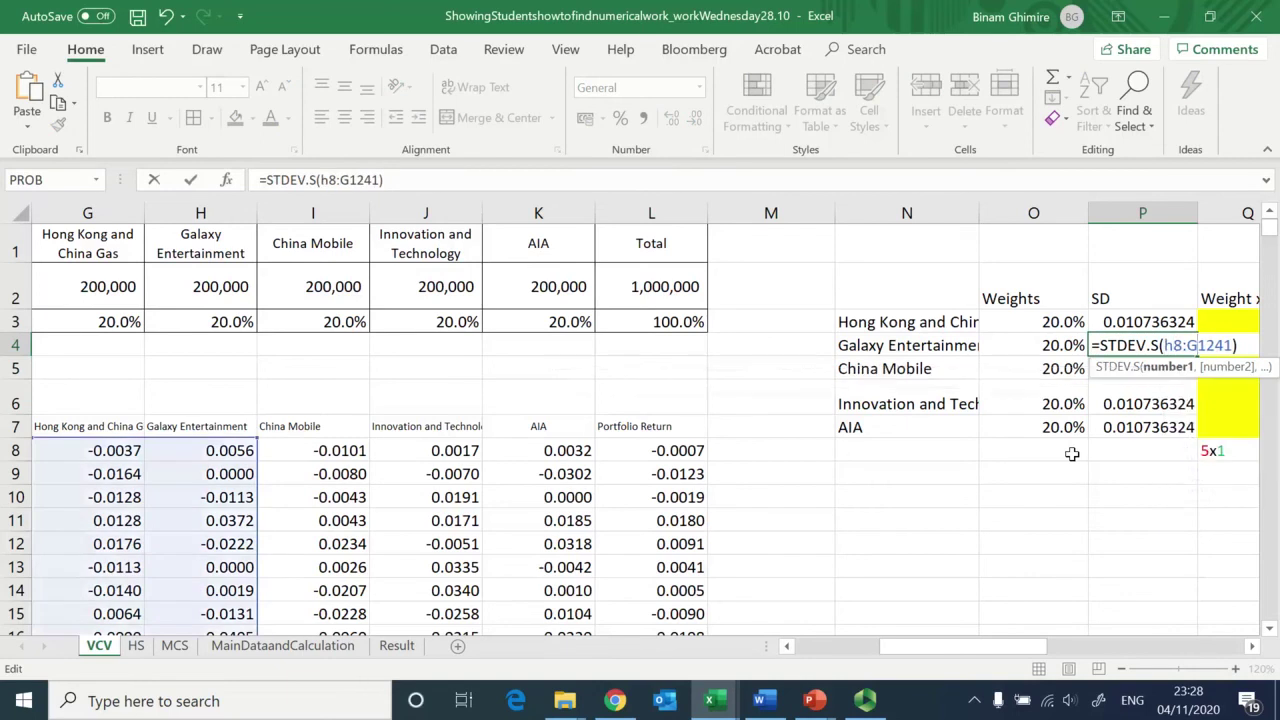
pyautogui.press('Right')
pyautogui.press('Right')
pyautogui.press('Delete')
pyautogui.write('h')
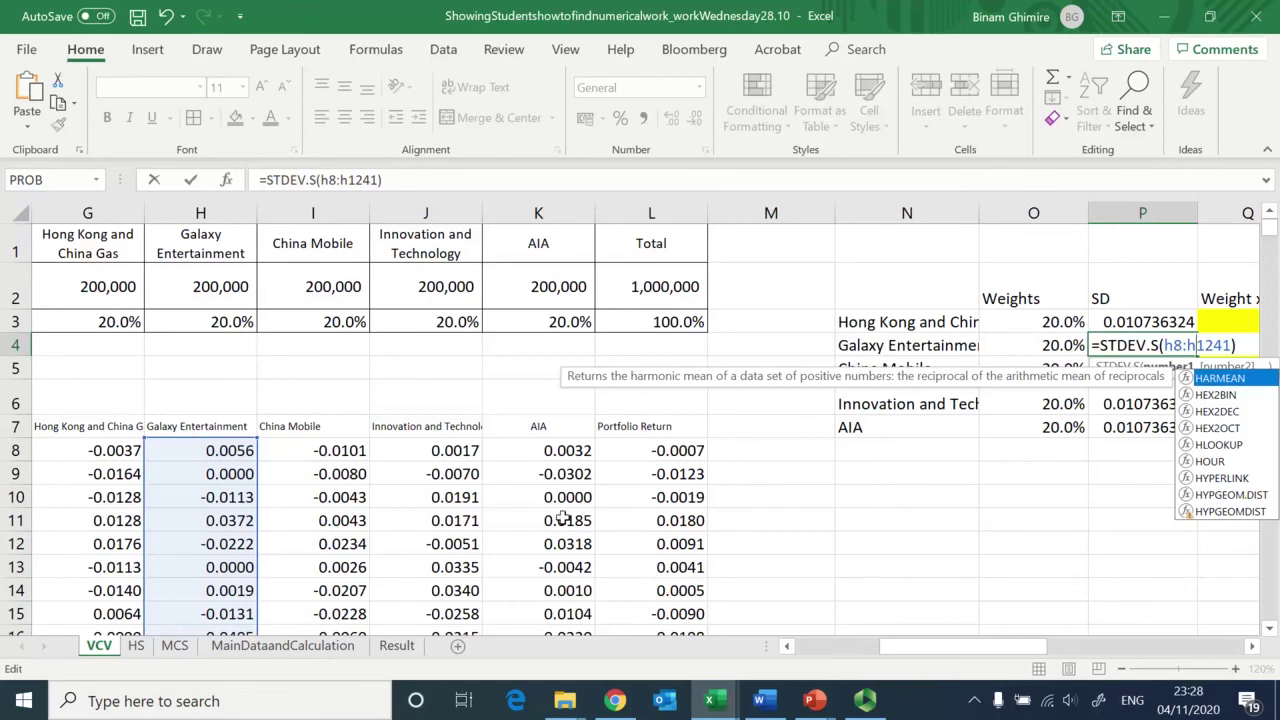
pyautogui.press('Return')
# Step: Change the China Mobile SD formula in P5 to use the returns range I8:I1241
pyautogui.press('F2')
pyautogui.press('Left')
pyautogui.press('Left')
pyautogui.press('Left')
pyautogui.press('Left')
pyautogui.press('Left')
pyautogui.press('Left')
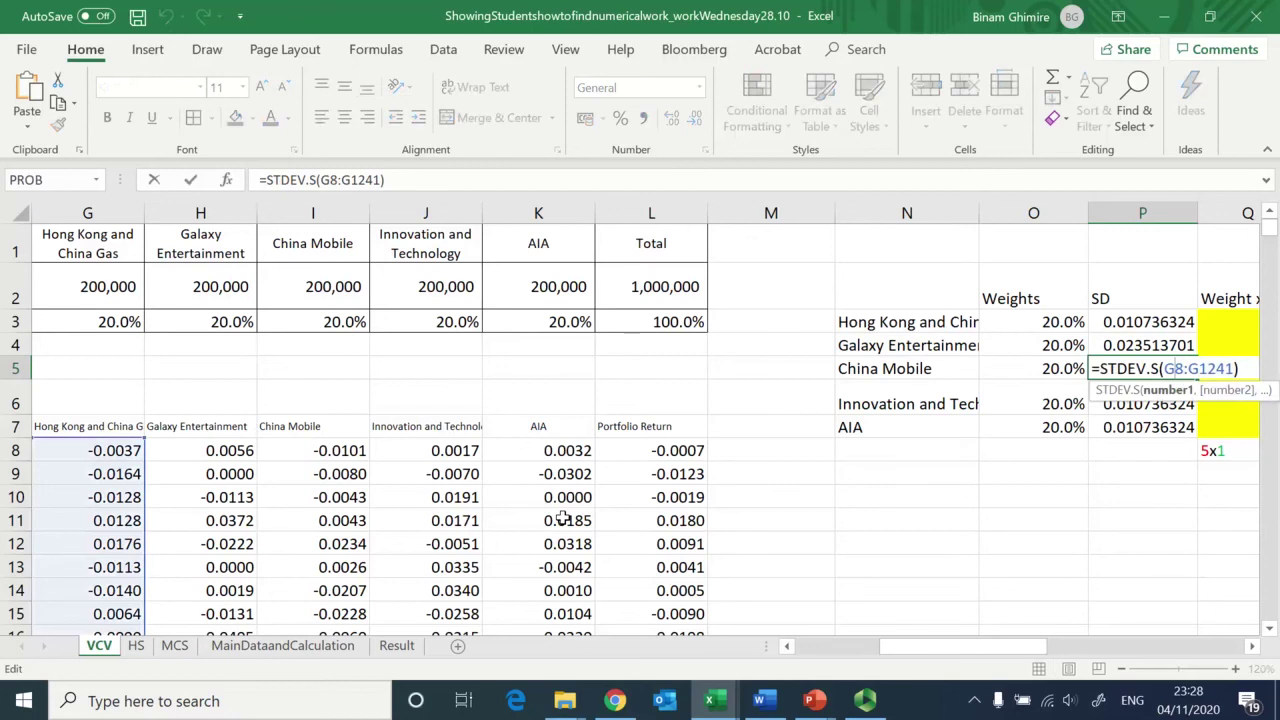
pyautogui.press('BackSpace')
pyautogui.write('i')
pyautogui.press('Right')
pyautogui.press('Right')
pyautogui.press('Right')
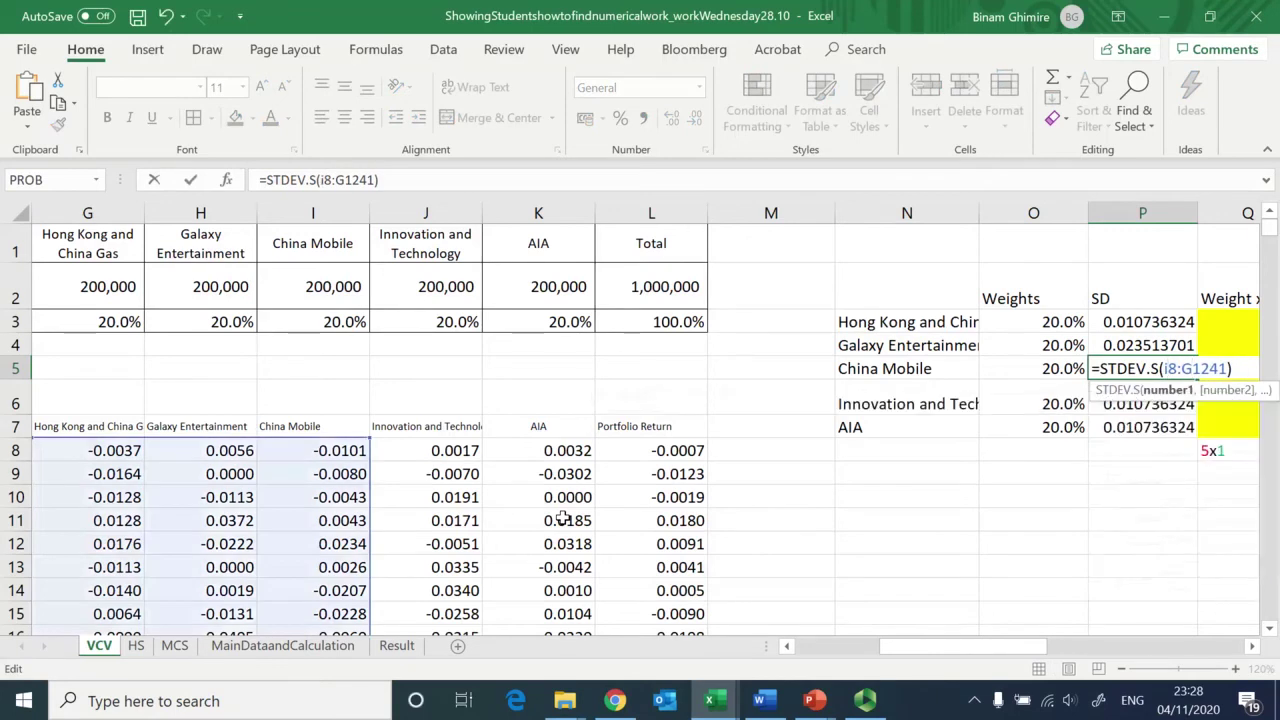
pyautogui.press('BackSpace')
pyautogui.write('i')
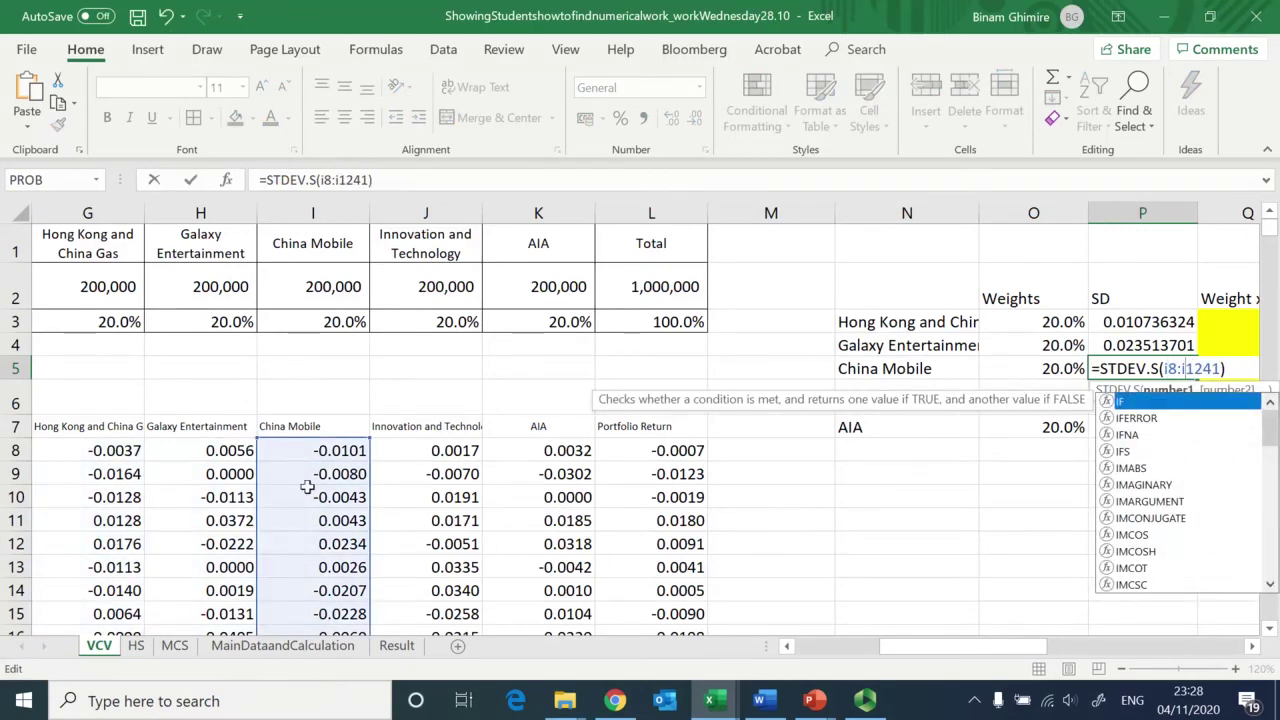
pyautogui.press('Return')
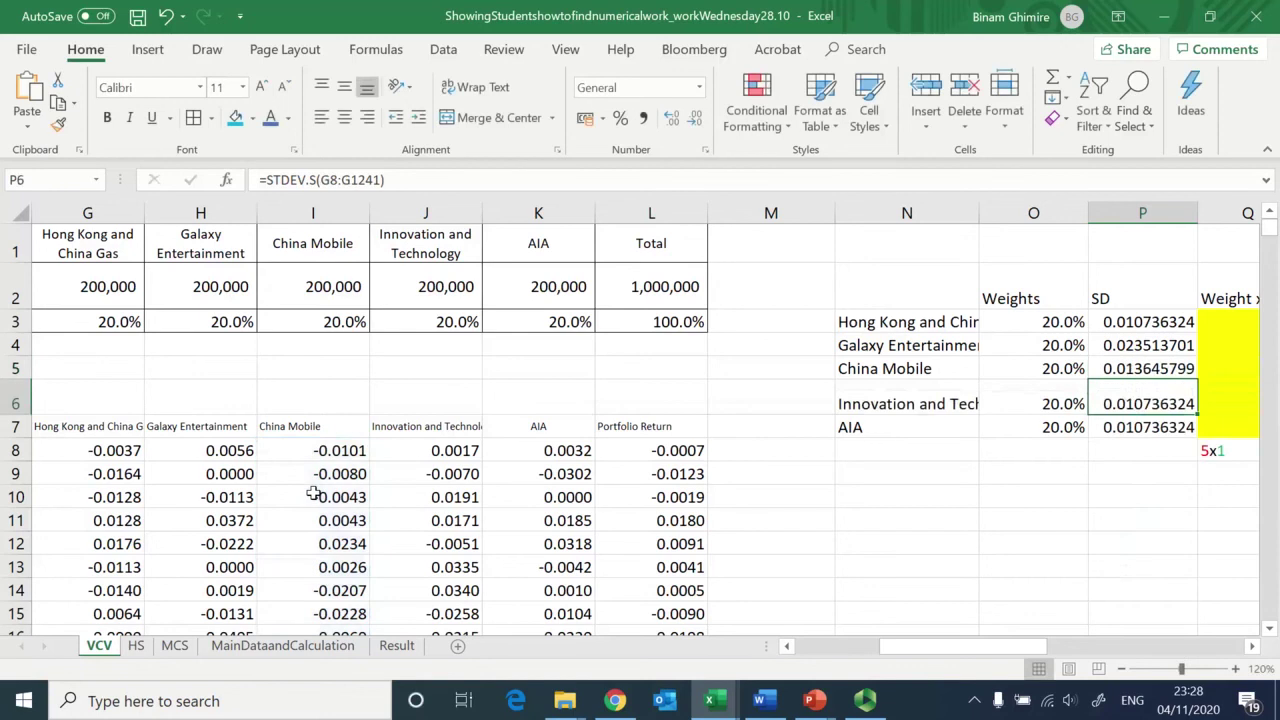
# Step: Change the Innovation and Technology SD formula in P6 to use the returns range J8:J1241
pyautogui.press('F2')
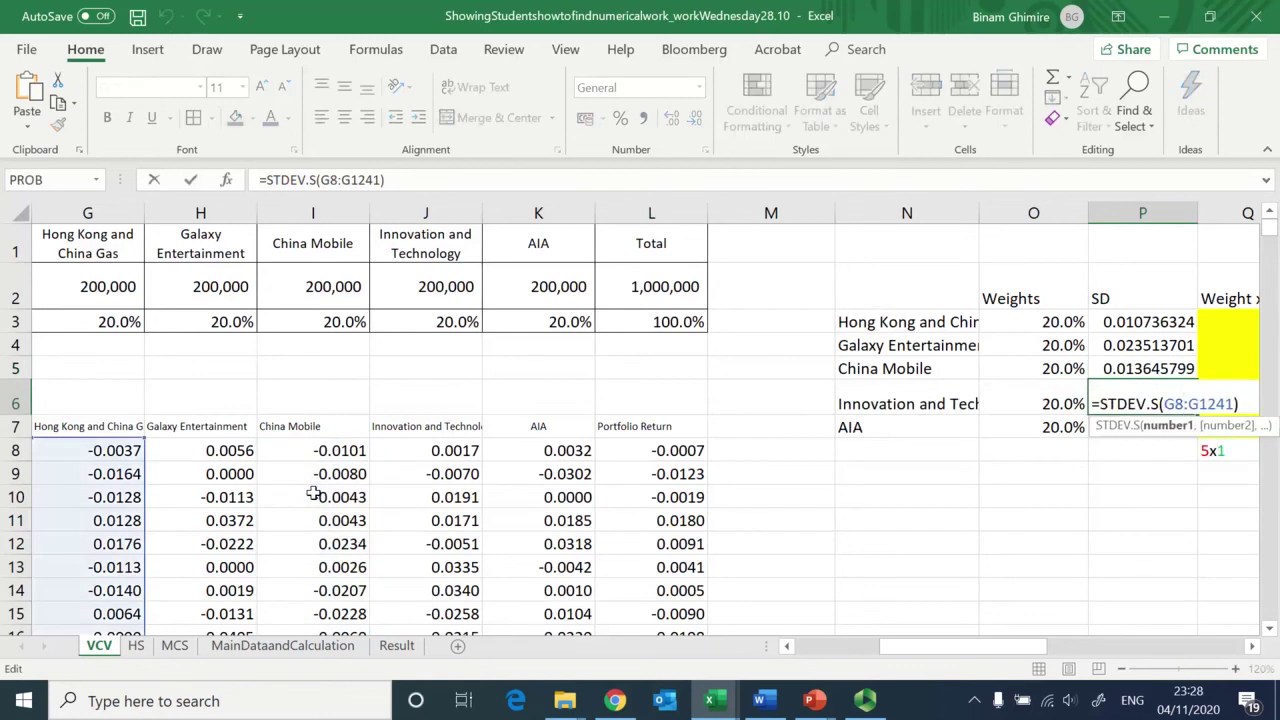
pyautogui.press('BackSpace')
pyautogui.write('j')
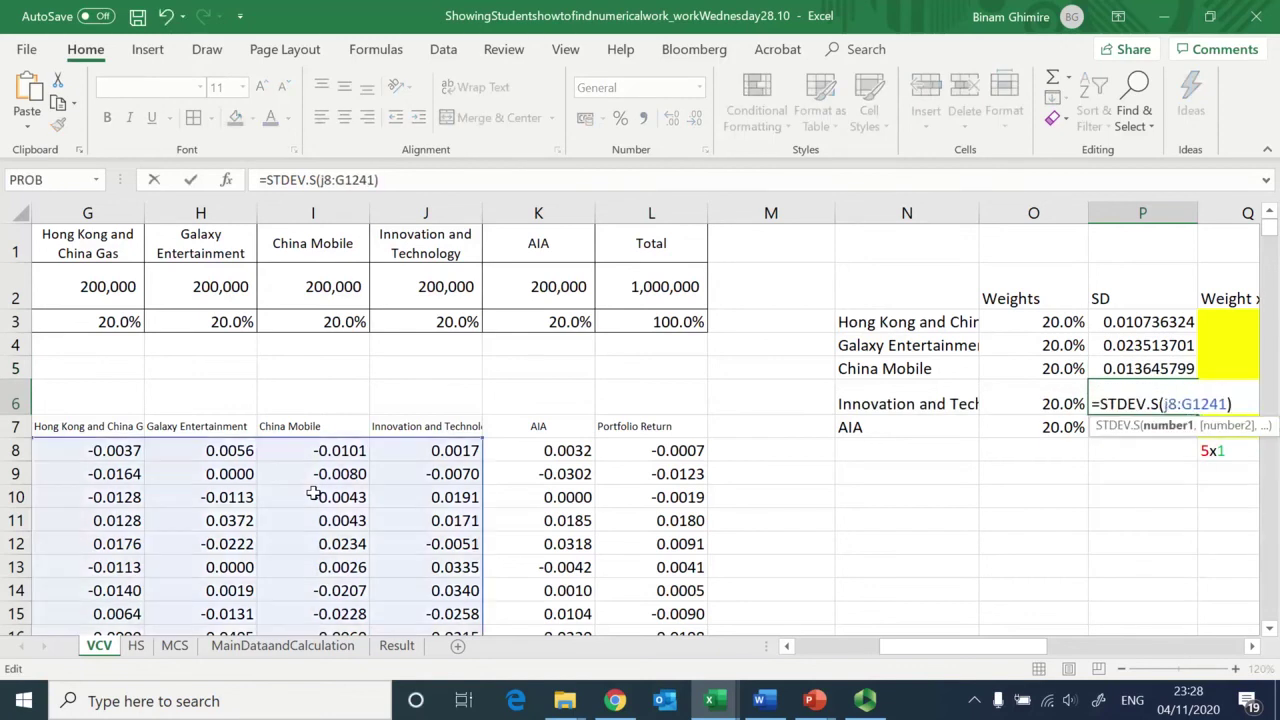
pyautogui.press('BackSpace')
pyautogui.write('j')
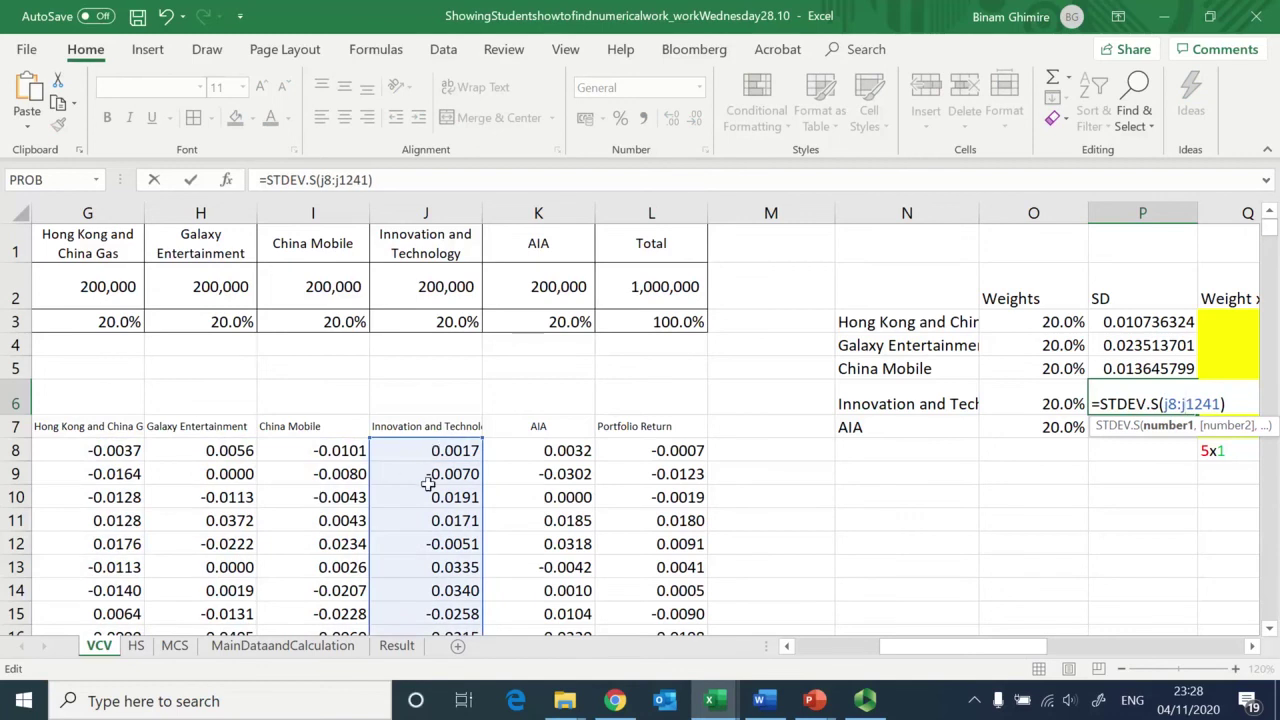
pyautogui.press('Return')
# Step: Change the AIA SD formula in P7 to use the returns range K8:K1241
pyautogui.press('F2')
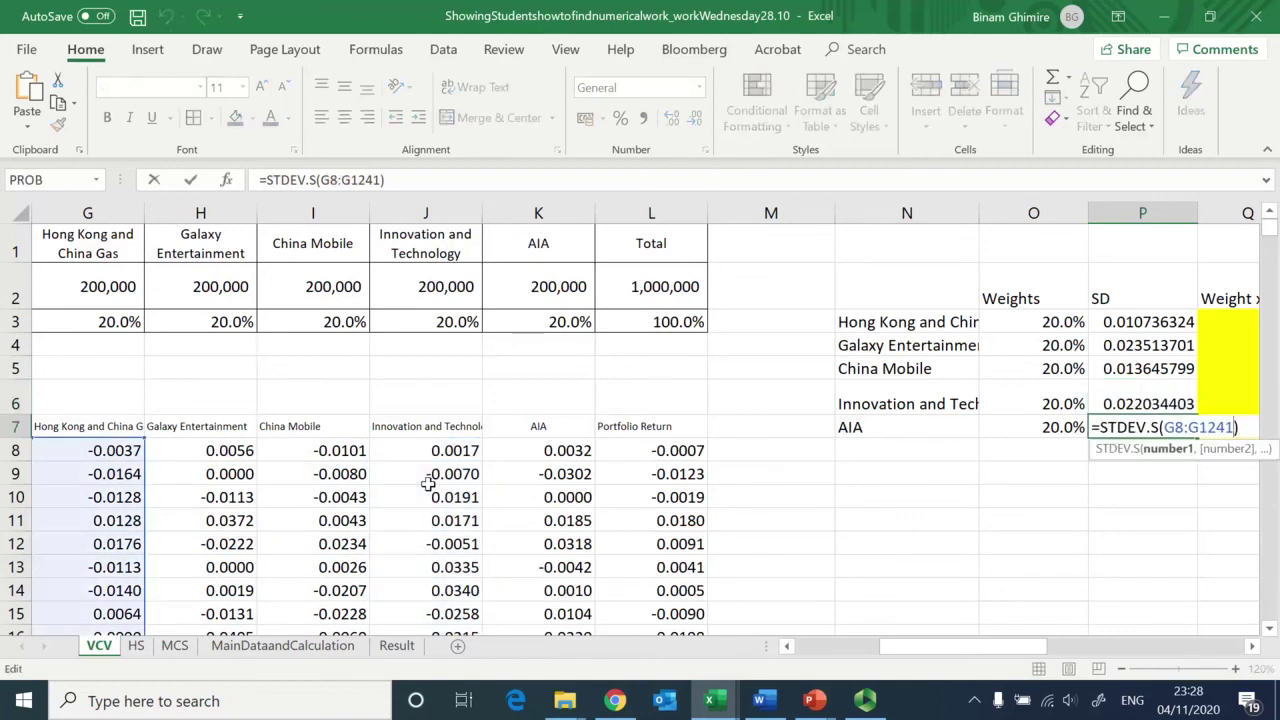
pyautogui.press('Left')
pyautogui.press('Left')
pyautogui.press('Left')
pyautogui.press('Left')
pyautogui.press('Left')
pyautogui.press('Left')
pyautogui.press('Left')
pyautogui.press('Left')
pyautogui.press('BackSpace')
pyautogui.write('k')
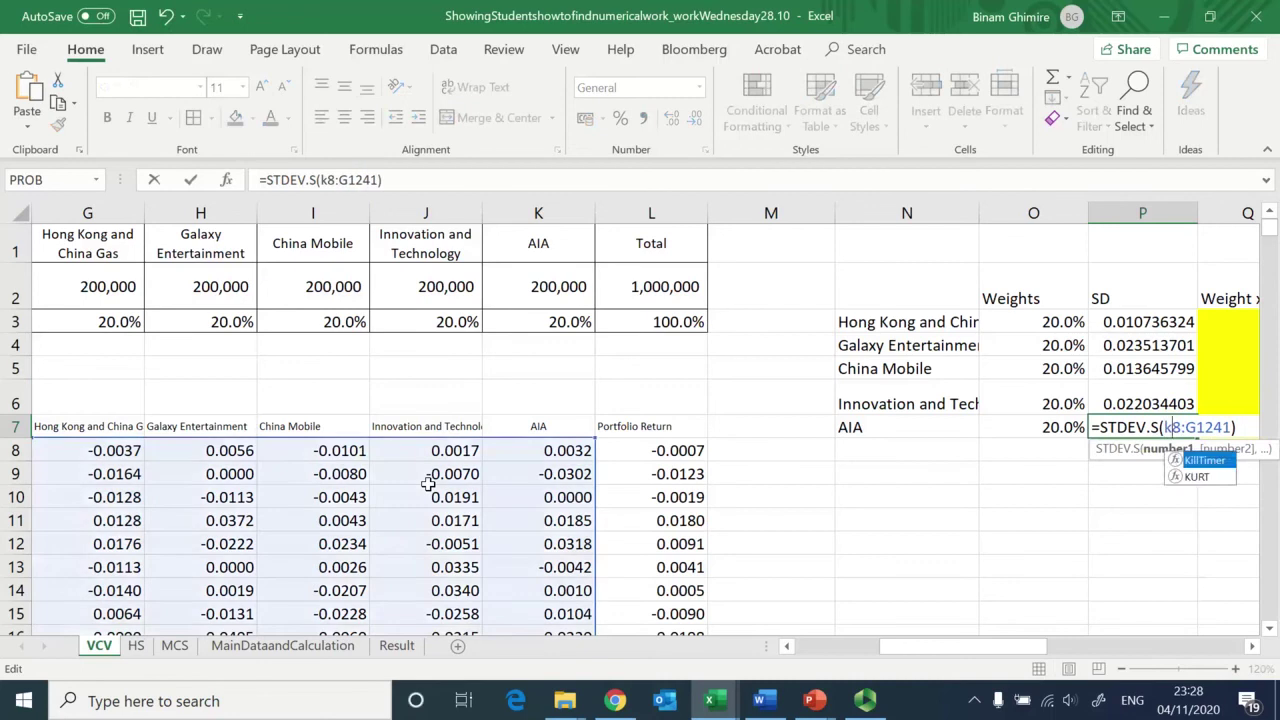
pyautogui.press('Right')
pyautogui.press('Right')
pyautogui.press('Right')
pyautogui.press('BackSpace')
pyautogui.write('k')
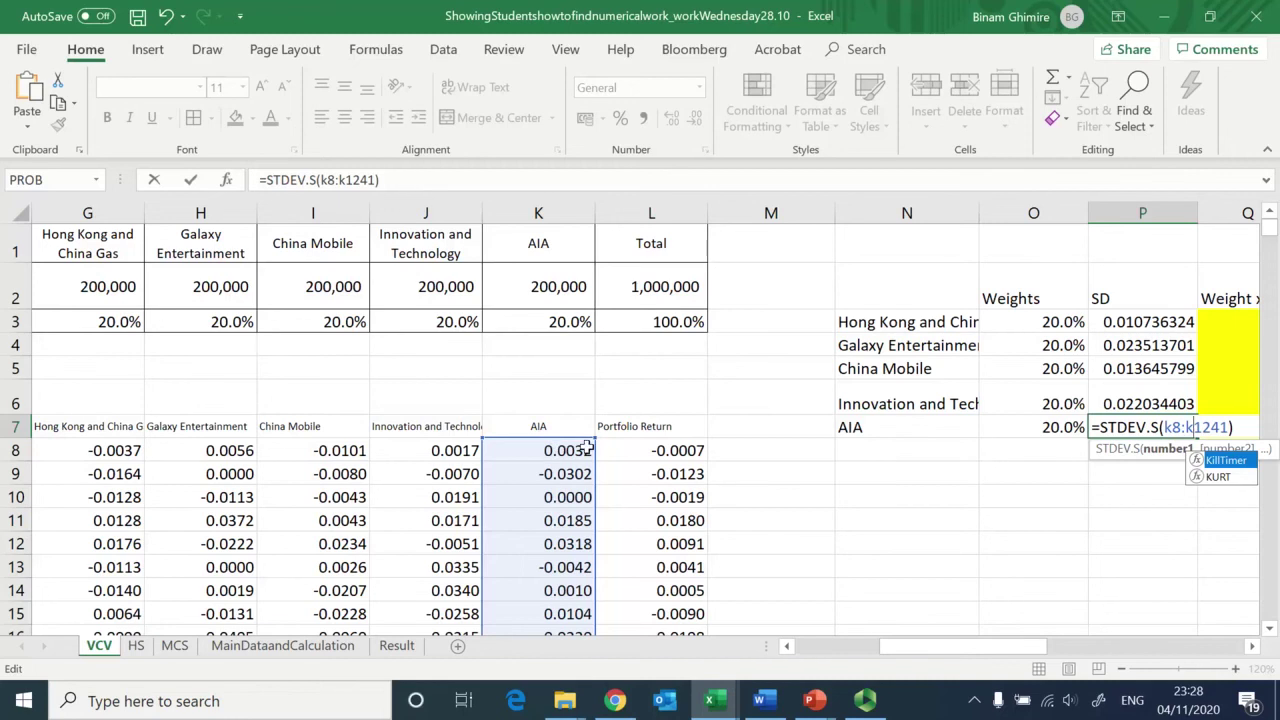
pyautogui.press('Return')
# Step: Examine the Weight x SD column and the 5x5 matrix area beside it with their dimension labels
pyautogui.press('Up')
pyautogui.press('Up')
pyautogui.press('Up')
pyautogui.press('Up')
pyautogui.press('Up')
pyautogui.press('Left')
pyautogui.press('Right')
pyautogui.press('Right')
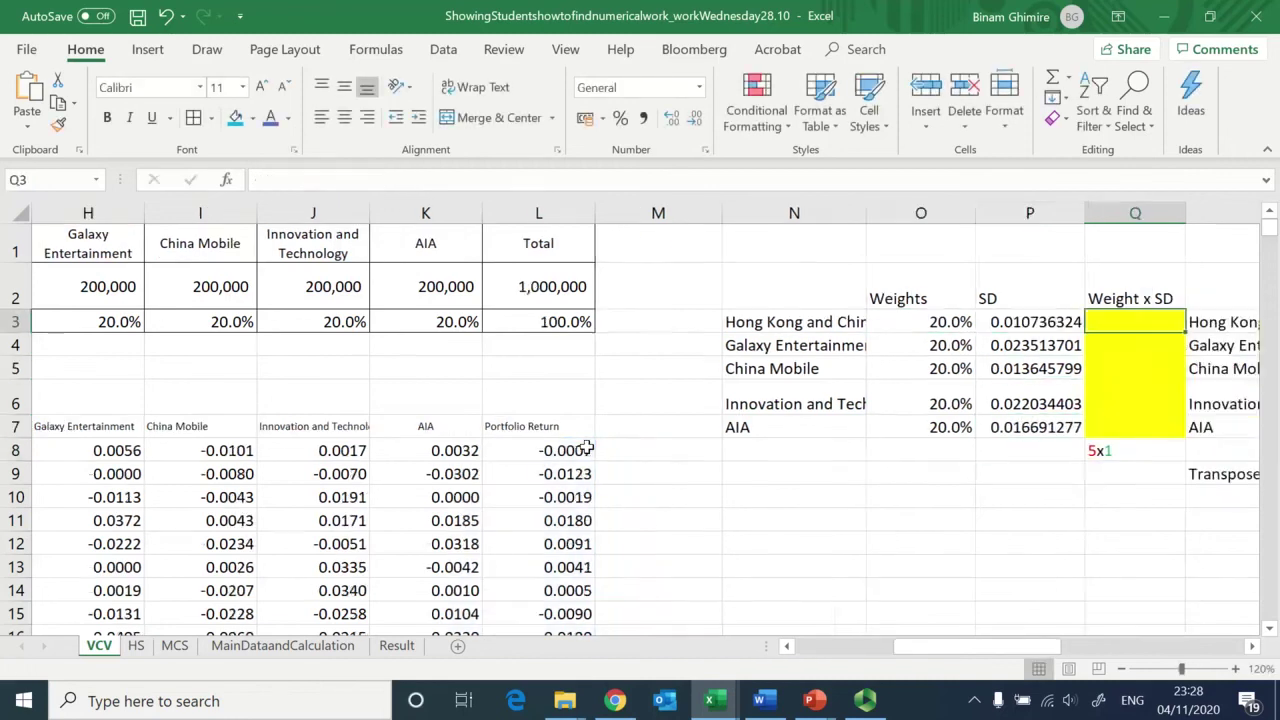
pyautogui.press('Right')
pyautogui.press('Right')
pyautogui.press('Down')
pyautogui.press('Down')
pyautogui.press('Down')
pyautogui.press('Down')
pyautogui.press('Down')
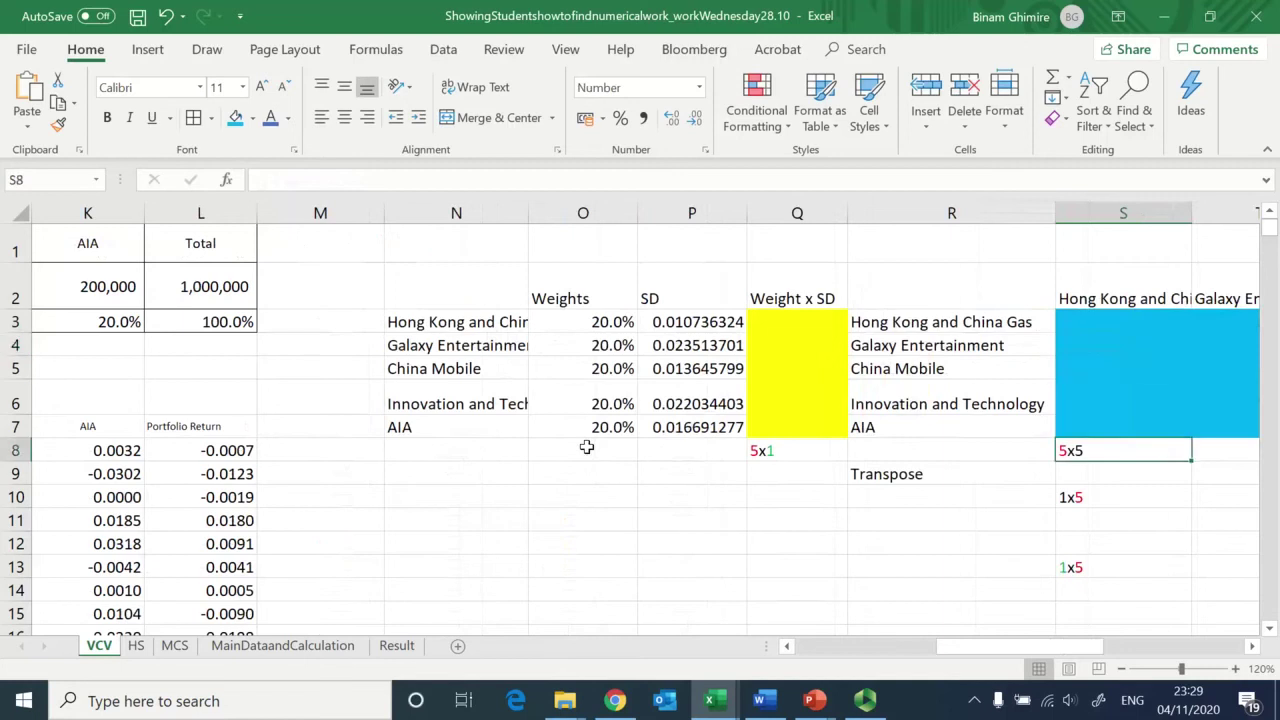
# Step: Examine the matrix formula below the tables that multiplies the weighted SD row, the correlation matrix and the weighted SD column
pyautogui.press('Down')
pyautogui.press('Down')
pyautogui.press('Down')
pyautogui.press('Down')
pyautogui.press('Down')
pyautogui.press('Down')
pyautogui.press('Down')
pyautogui.press('Down')
pyautogui.press('Down')
pyautogui.press('Down')
pyautogui.press('Down')
pyautogui.press('Down')
pyautogui.press('Down')
pyautogui.press('Down')
pyautogui.press('Down')
pyautogui.press('Down')
pyautogui.press('Down')
pyautogui.press('Right')
pyautogui.press('Right')
pyautogui.press('Right')
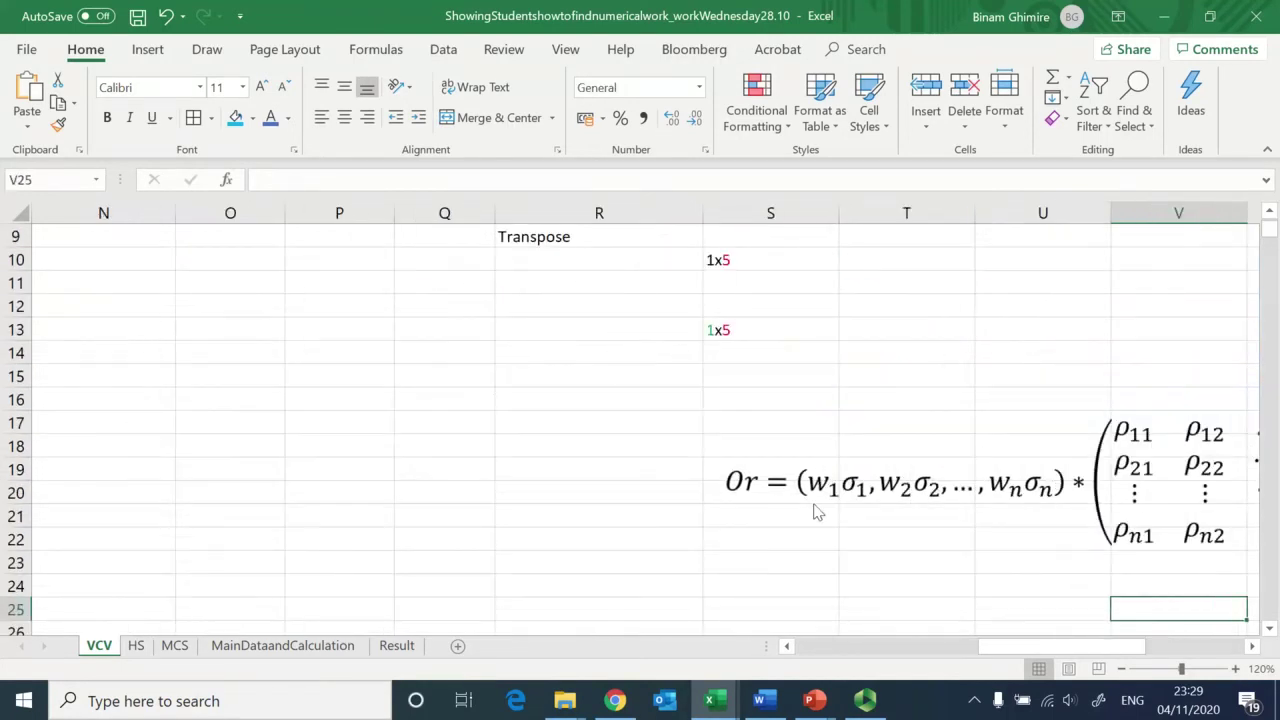
pyautogui.press('Right')
pyautogui.press('Right')
pyautogui.press('Right')
pyautogui.press('Right')
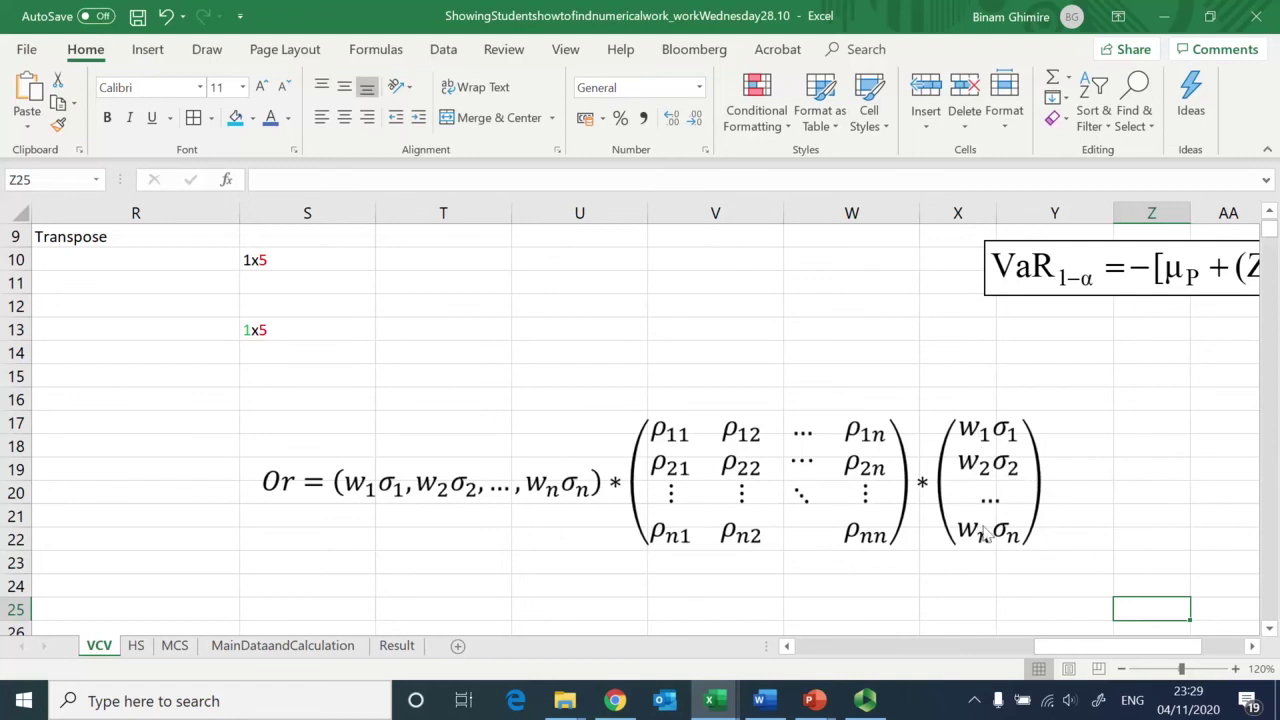
# Step: Enter the formula =O3*P3 in Q3 to compute Weight x SD for Hong Kong and China Gas
pyautogui.click(333, 311)
pyautogui.press('Up')
pyautogui.press('Up')
pyautogui.press('Up')
pyautogui.press('Up')
pyautogui.press('Up')
pyautogui.press('Up')
pyautogui.press('Up')
pyautogui.press('Up')
pyautogui.press('Up')
pyautogui.press('Up')
pyautogui.press('Up')
pyautogui.press('Down')
pyautogui.press('Left')
pyautogui.press('Left')
pyautogui.press('Left')
pyautogui.press('Left')
pyautogui.press('Left')
pyautogui.press('Left')
pyautogui.press('Right')
pyautogui.press('Right')
pyautogui.press('Right')
pyautogui.press('Down')
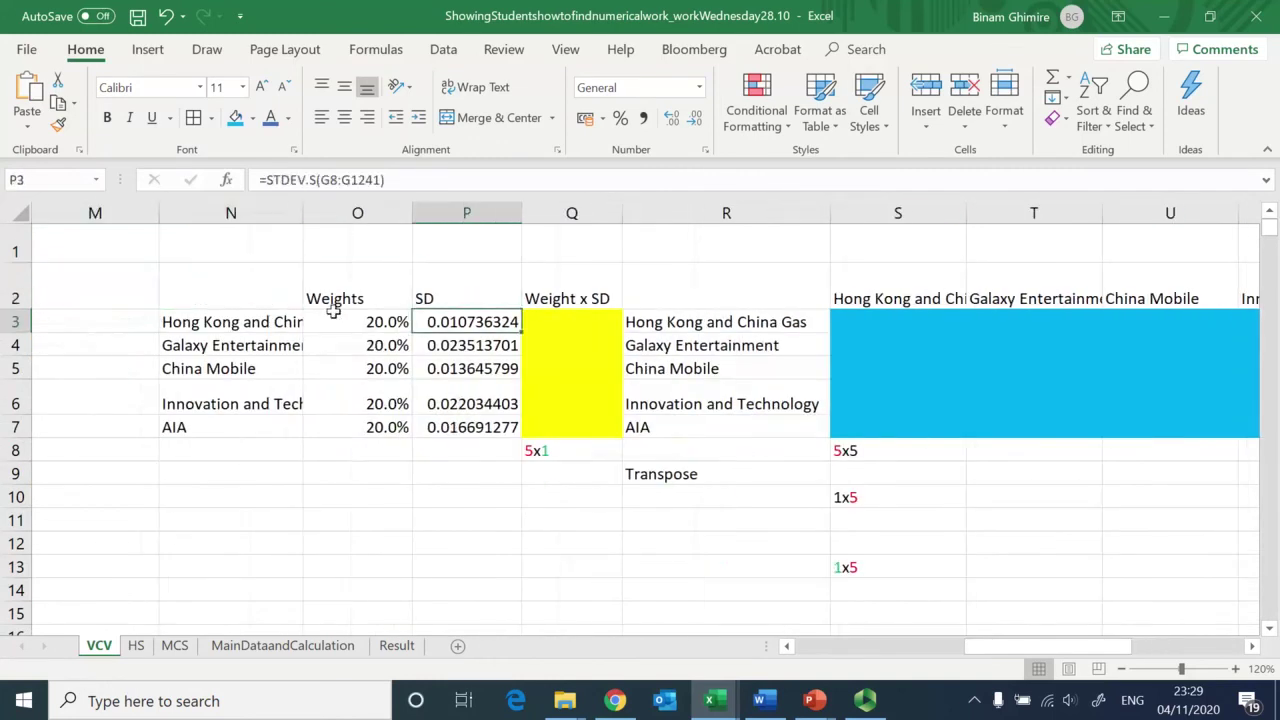
pyautogui.press('Right')
pyautogui.write('=')
pyautogui.click(335, 315)
pyautogui.write('*')
pyautogui.press('Left')
pyautogui.press('Return')
pyautogui.press('Up')
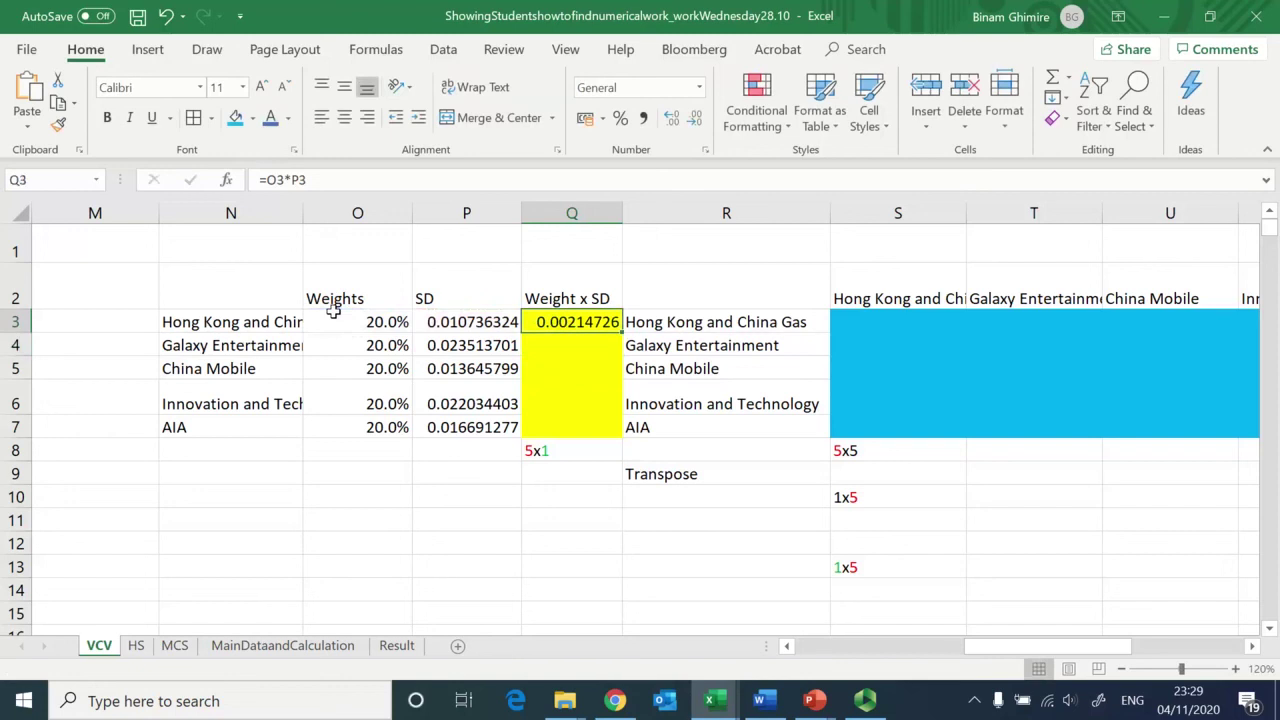
# Step: Copy the Weight x SD formula from Q3 down through Q7 for the remaining stocks
pyautogui.hotkey('ctrl', 'c')
pyautogui.hotkey('shift', 'Down')
pyautogui.hotkey('shift', 'Down')
pyautogui.hotkey('shift', 'Down')
pyautogui.hotkey('shift', 'Down')
pyautogui.hotkey('ctrl', 'v')
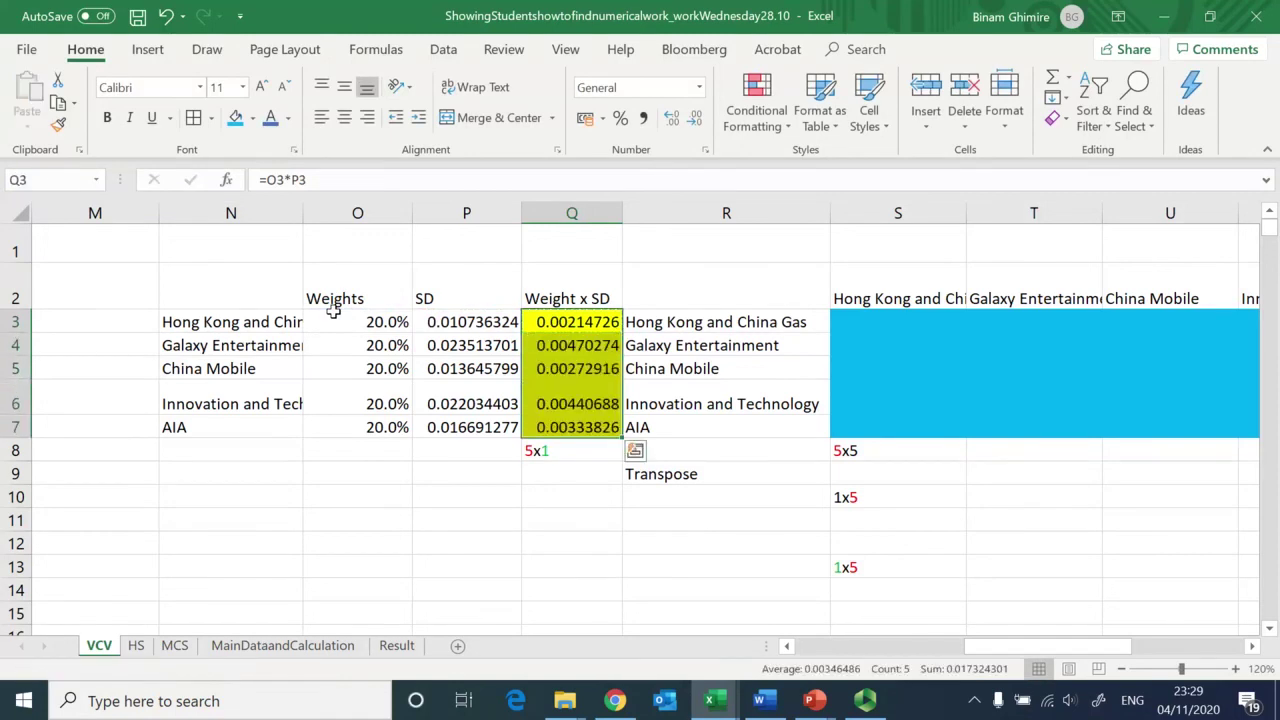
# Step: Examine the matrix formula below the tables, particularly the correlation matrix between the weighted SD row and column
pyautogui.hotkey('ctrl', 'Right')
pyautogui.hotkey('ctrl', 'Right')
pyautogui.press('Right')
pyautogui.press('Down')
pyautogui.press('Down')
pyautogui.press('Down')
pyautogui.press('Down')
pyautogui.press('Down')
pyautogui.press('Down')
pyautogui.press('Down')
pyautogui.press('Down')
pyautogui.press('Down')
pyautogui.press('Down')
pyautogui.press('Down')
pyautogui.press('Down')
pyautogui.press('Down')
pyautogui.press('Down')
pyautogui.press('Down')
pyautogui.press('Down')
pyautogui.press('Down')
pyautogui.press('Down')
pyautogui.press('Down')
pyautogui.press('Down')
pyautogui.press('Down')
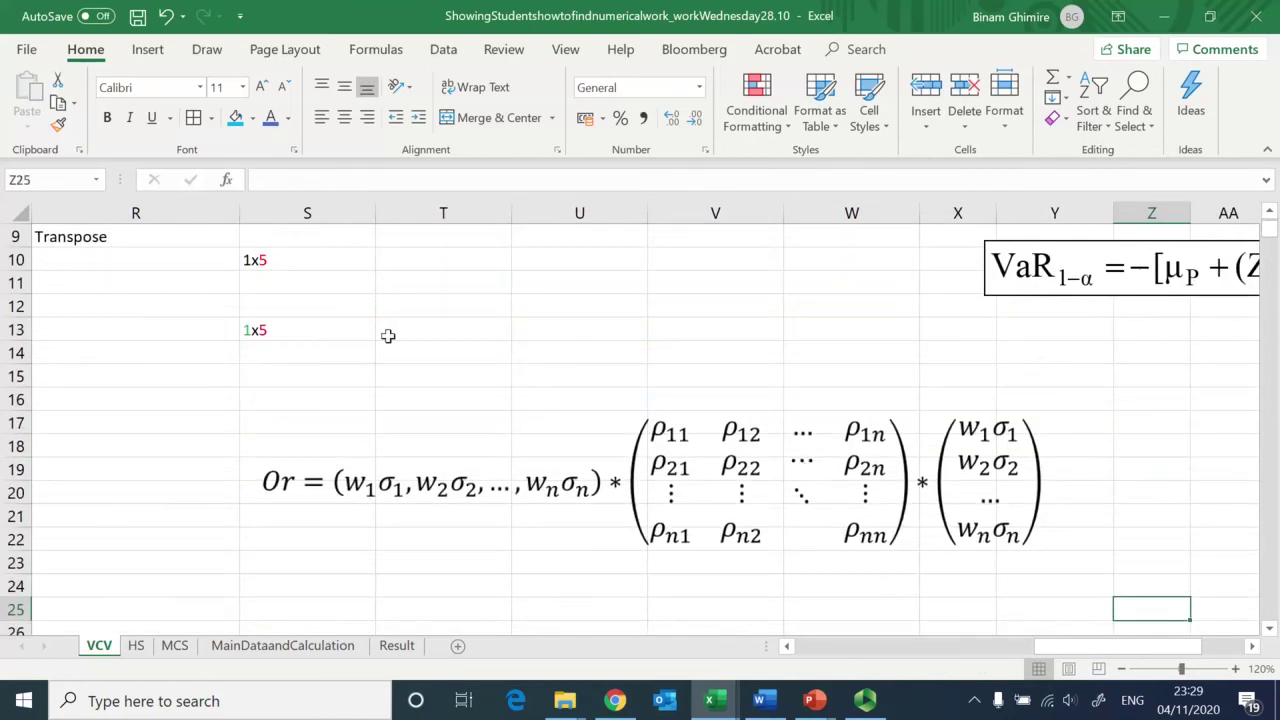
# Step: Begin a CORREL formula in S3 with the Hong Kong and China Gas returns G8:G1241 as the first array
pyautogui.click(322, 351)
pyautogui.press('Up')
pyautogui.press('Up')
pyautogui.press('Up')
pyautogui.press('Up')
pyautogui.press('Up')
pyautogui.press('Up')
pyautogui.press('Up')
pyautogui.press('Up')
pyautogui.press('Up')
pyautogui.press('Up')
pyautogui.press('Up')
pyautogui.press('Up')
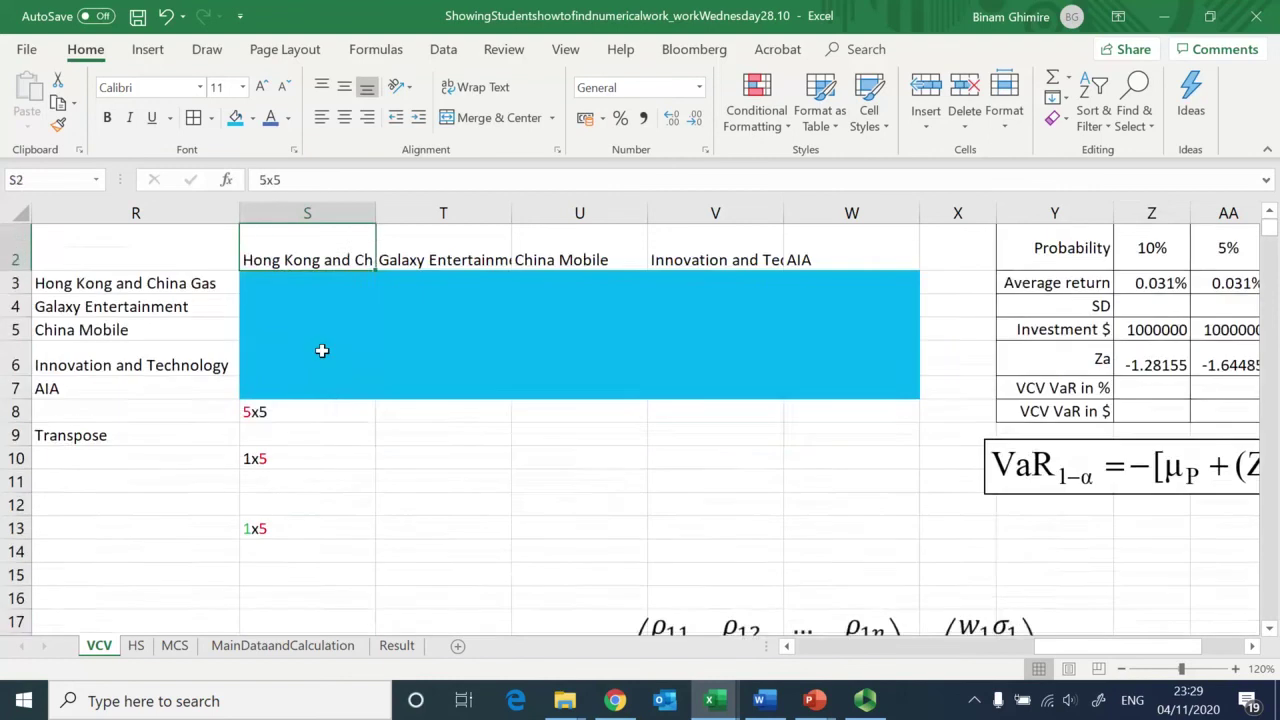
pyautogui.press('Up')
pyautogui.press('Down')
pyautogui.press('Down')
pyautogui.press('Left')
pyautogui.press('Left')
pyautogui.press('Left')
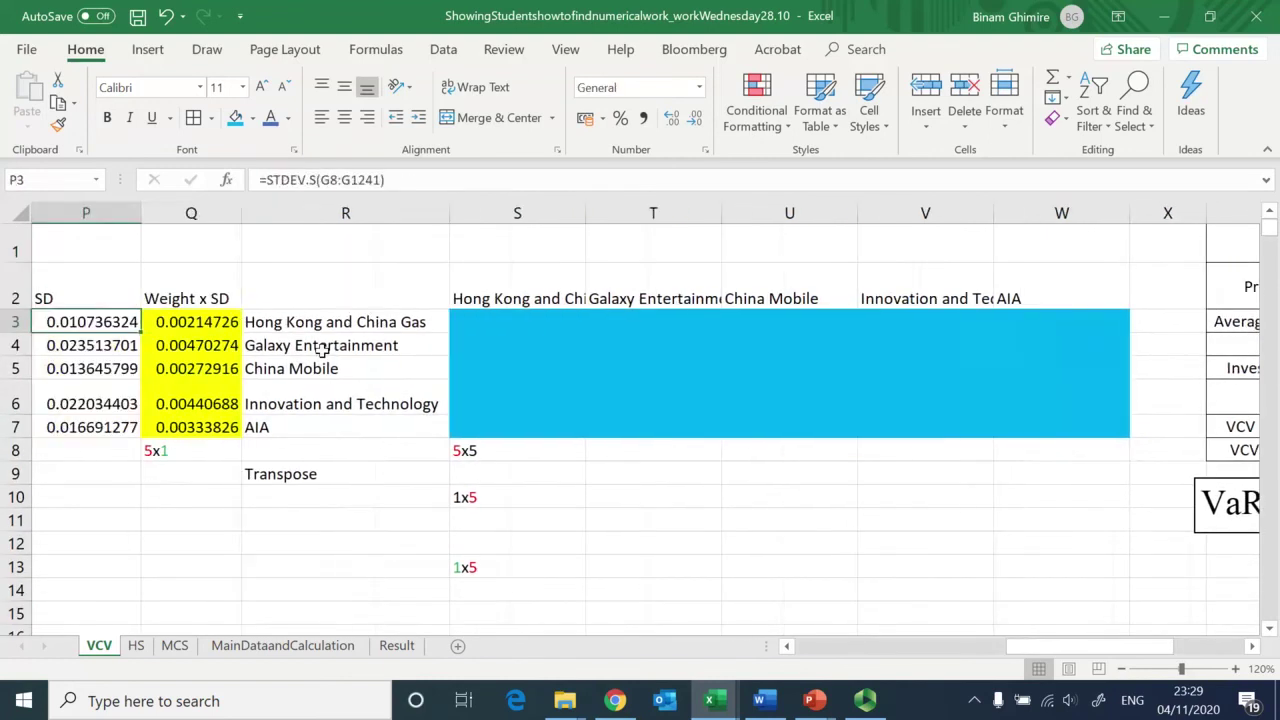
pyautogui.press('Right')
pyautogui.press('Right')
pyautogui.press('Right')
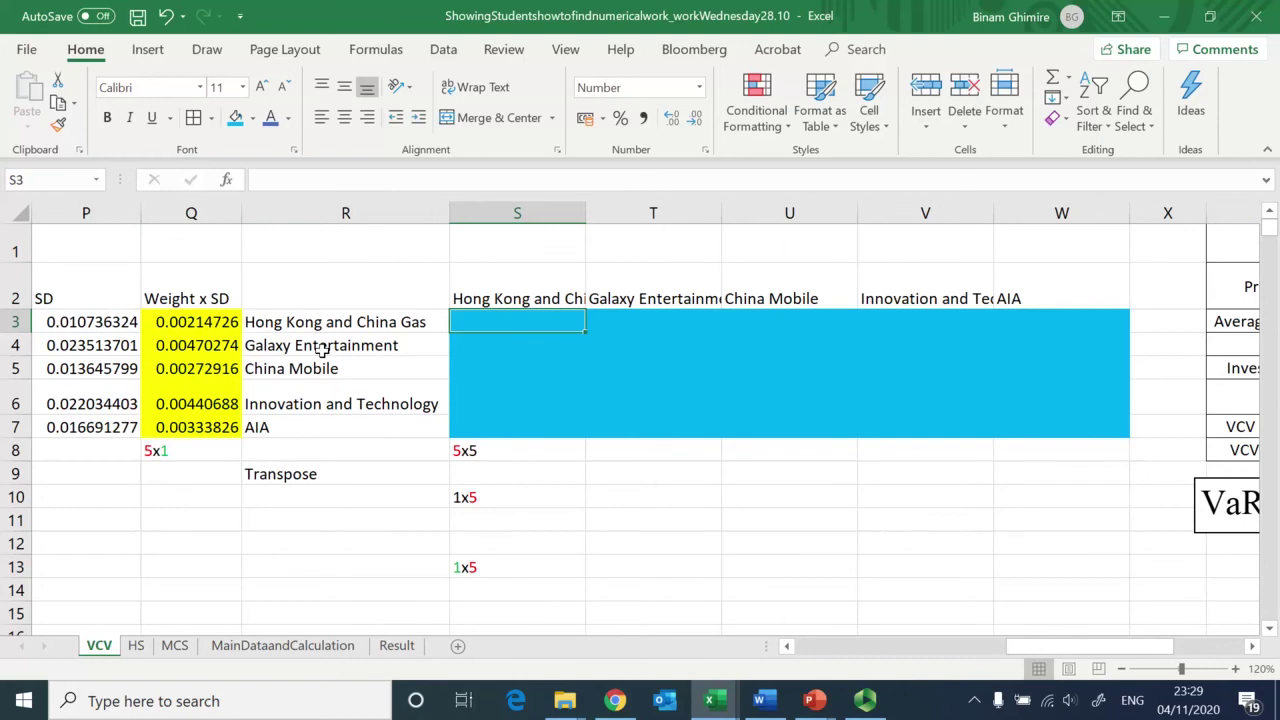
pyautogui.write('=')
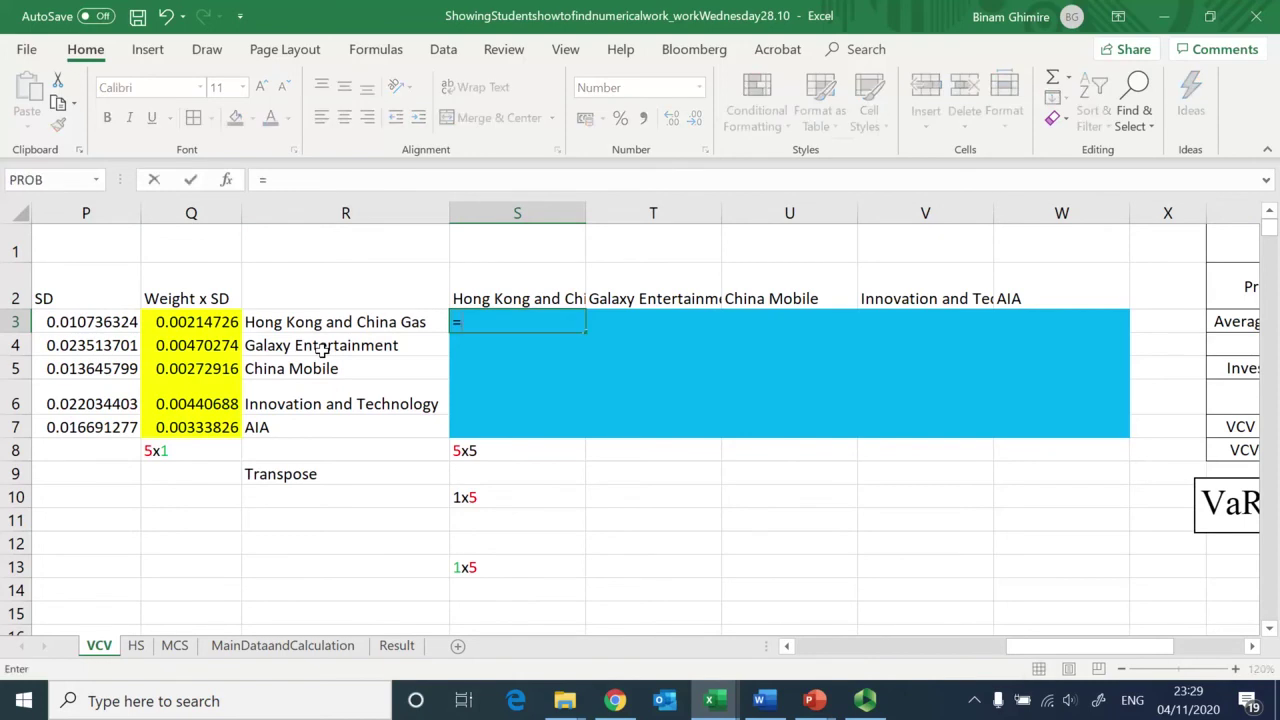
pyautogui.write('correl(')
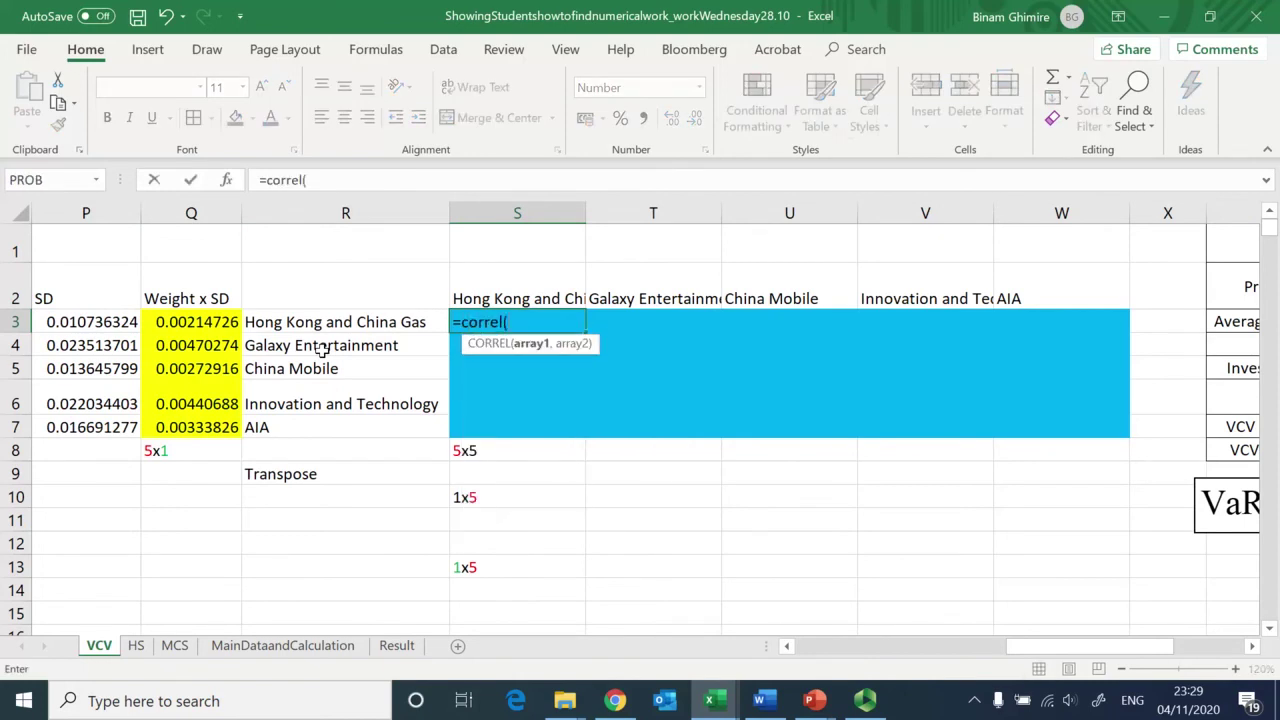
pyautogui.press('Left')
pyautogui.press('Left')
pyautogui.press('Left')
pyautogui.press('Left')
pyautogui.press('Left')
pyautogui.press('Left')
pyautogui.press('Left')
pyautogui.press('Left')
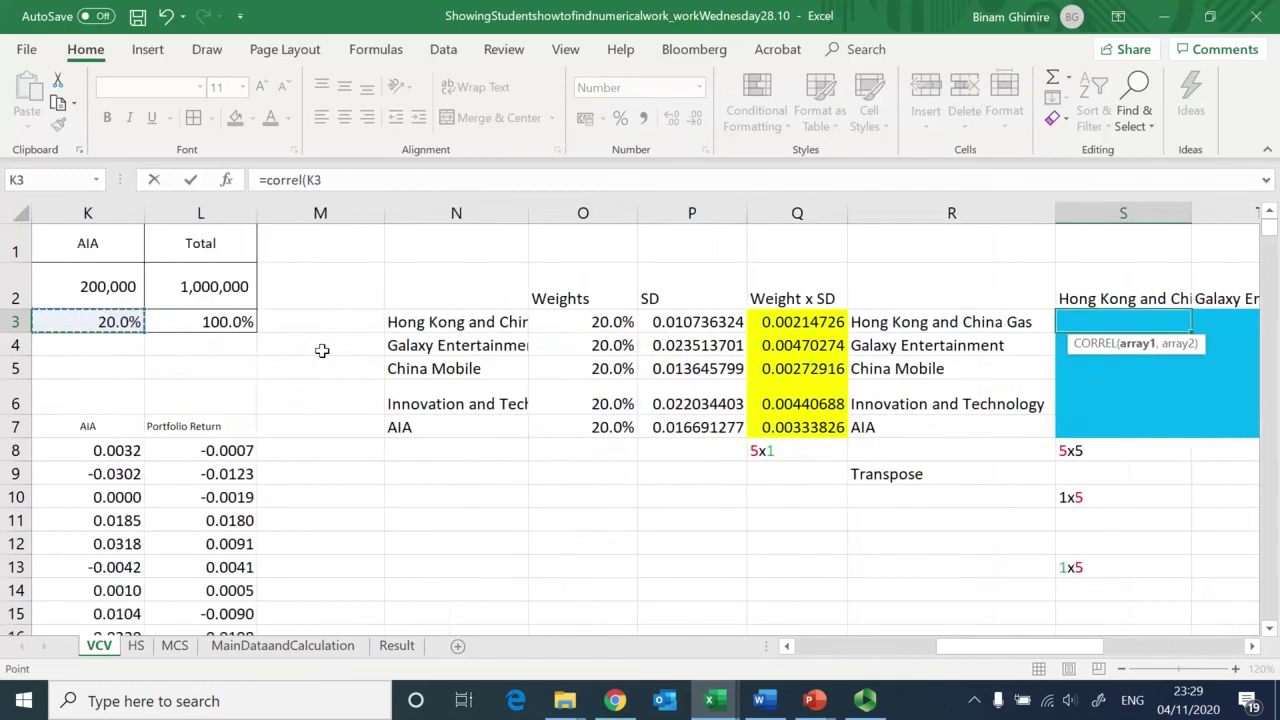
pyautogui.press('Left')
pyautogui.press('Left')
pyautogui.press('Left')
pyautogui.press('Left')
pyautogui.press('Left')
pyautogui.press('Left')
pyautogui.press('Right')
pyautogui.press('Right')
pyautogui.press('Down')
pyautogui.press('Down')
pyautogui.press('Down')
pyautogui.press('Down')
pyautogui.press('Down')
pyautogui.hotkey('ctrl', 'shift', 'Down')
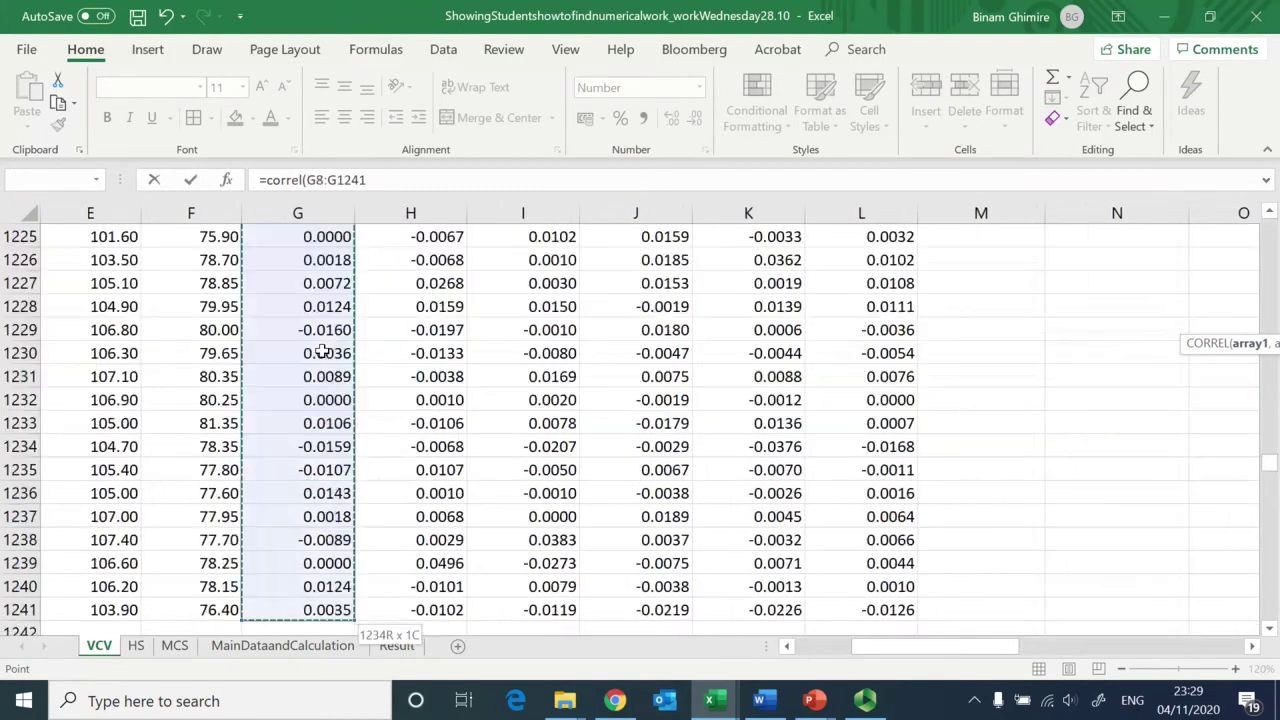
# Step: Complete the S3 CORREL formula with G8:G1241 as the second array
pyautogui.click(377, 180)
pyautogui.write(',')
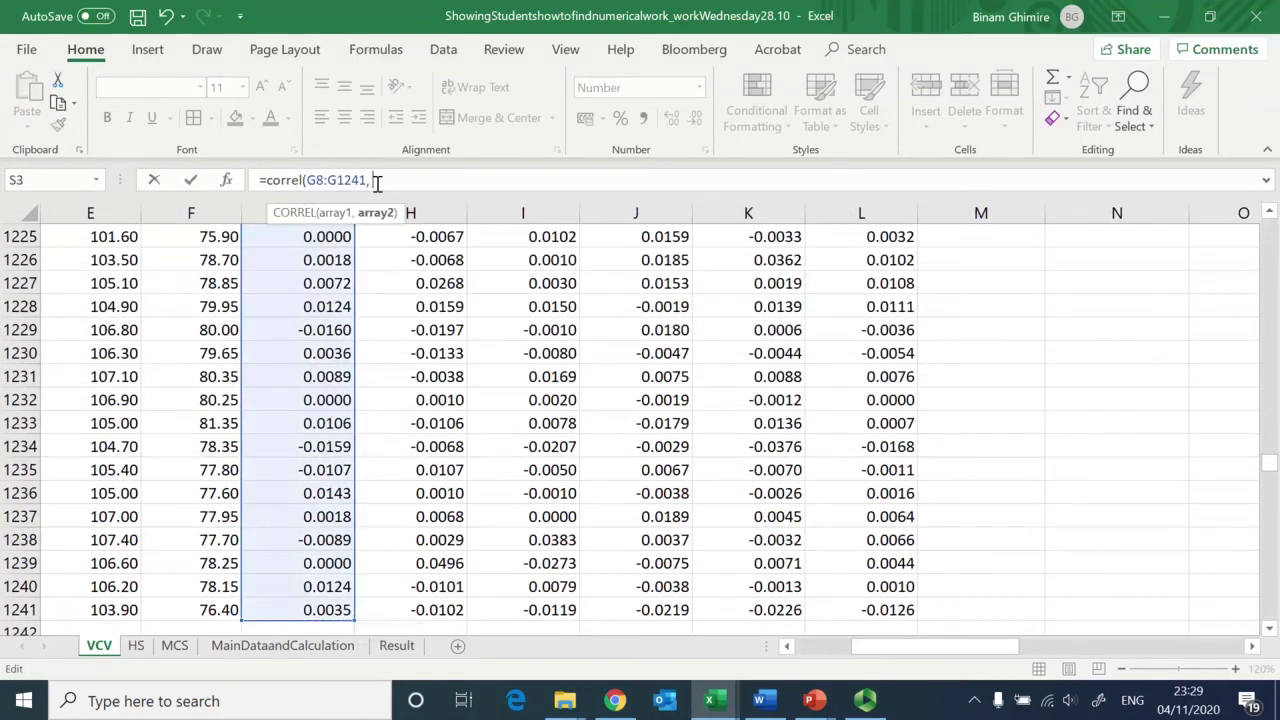
pyautogui.click(320, 609)
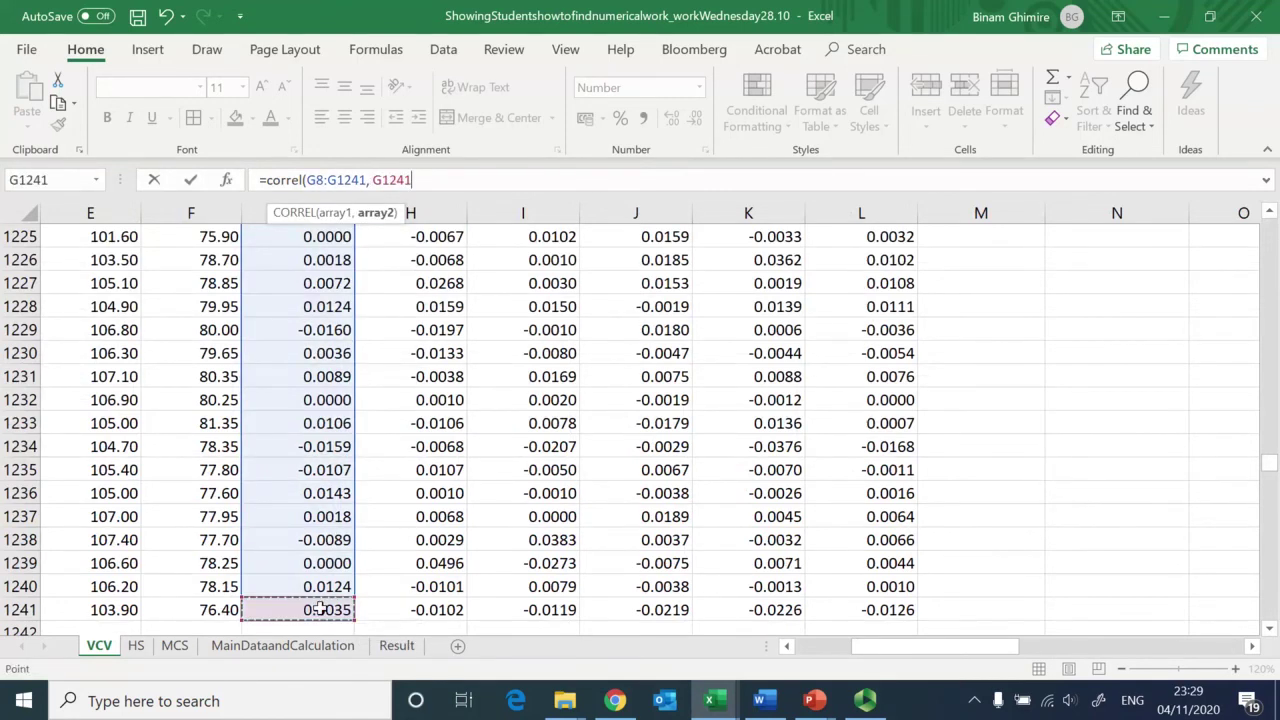
pyautogui.hotkey('ctrl', 'shift', 'Up')
pyautogui.hotkey('shift', 'Down')
pyautogui.write(')')
pyautogui.press('Return')
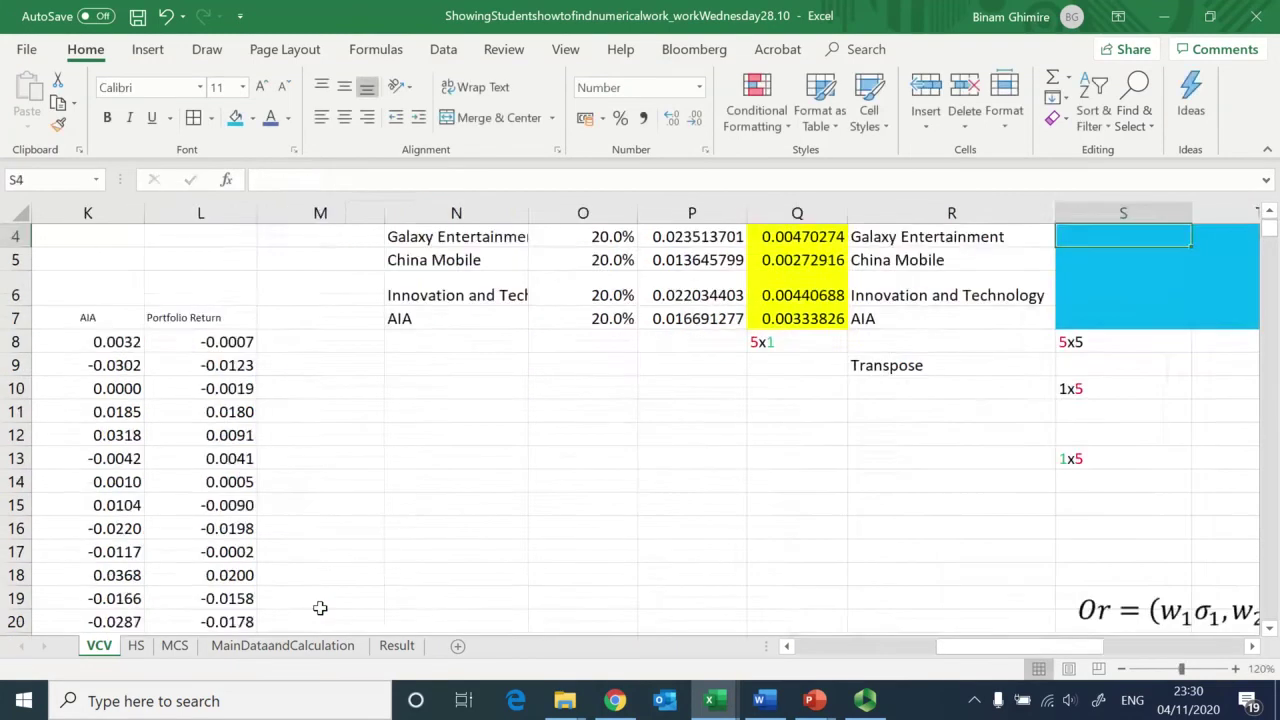
# Step: Examine the stock headings across the correlation matrix and the ranges used by the CORREL formula in S3
pyautogui.press('Up')
pyautogui.press('Up')
pyautogui.press('Right')
pyautogui.press('Right')
pyautogui.press('Right')
pyautogui.press('Right')
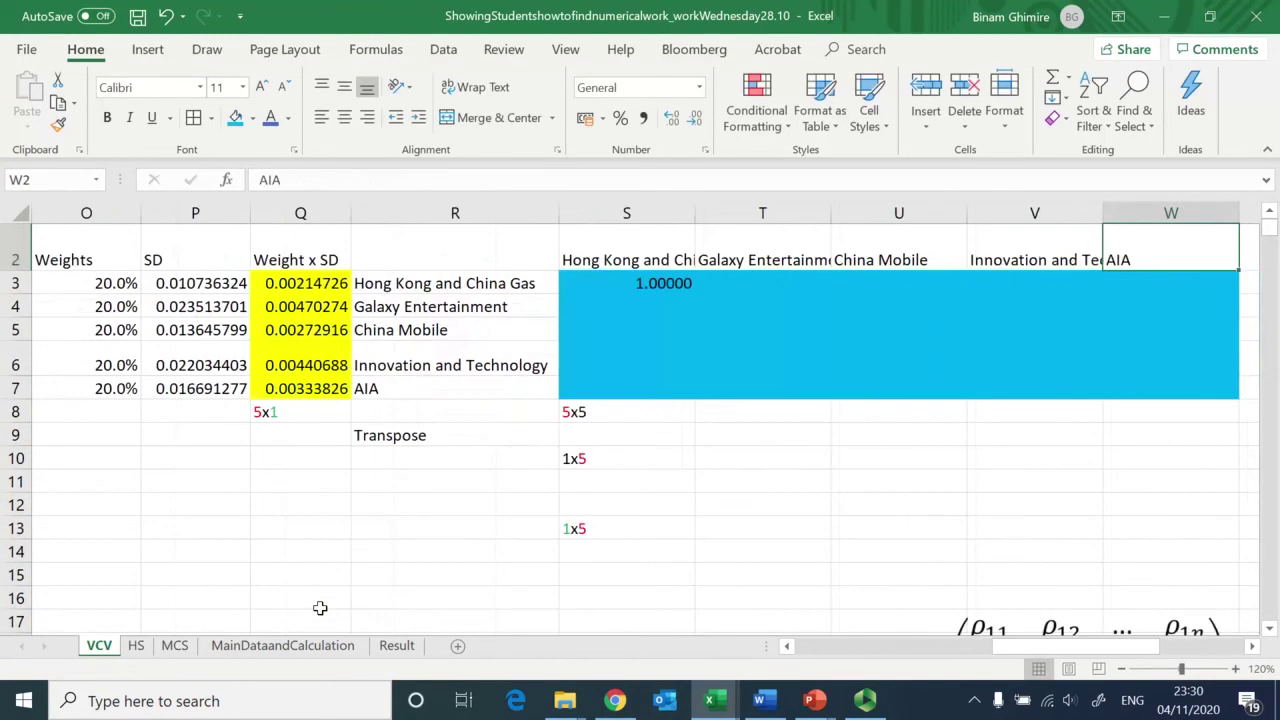
pyautogui.press('Down')
pyautogui.press('Left')
pyautogui.press('Left')
pyautogui.press('Left')
pyautogui.press('Left')
pyautogui.press('F2')
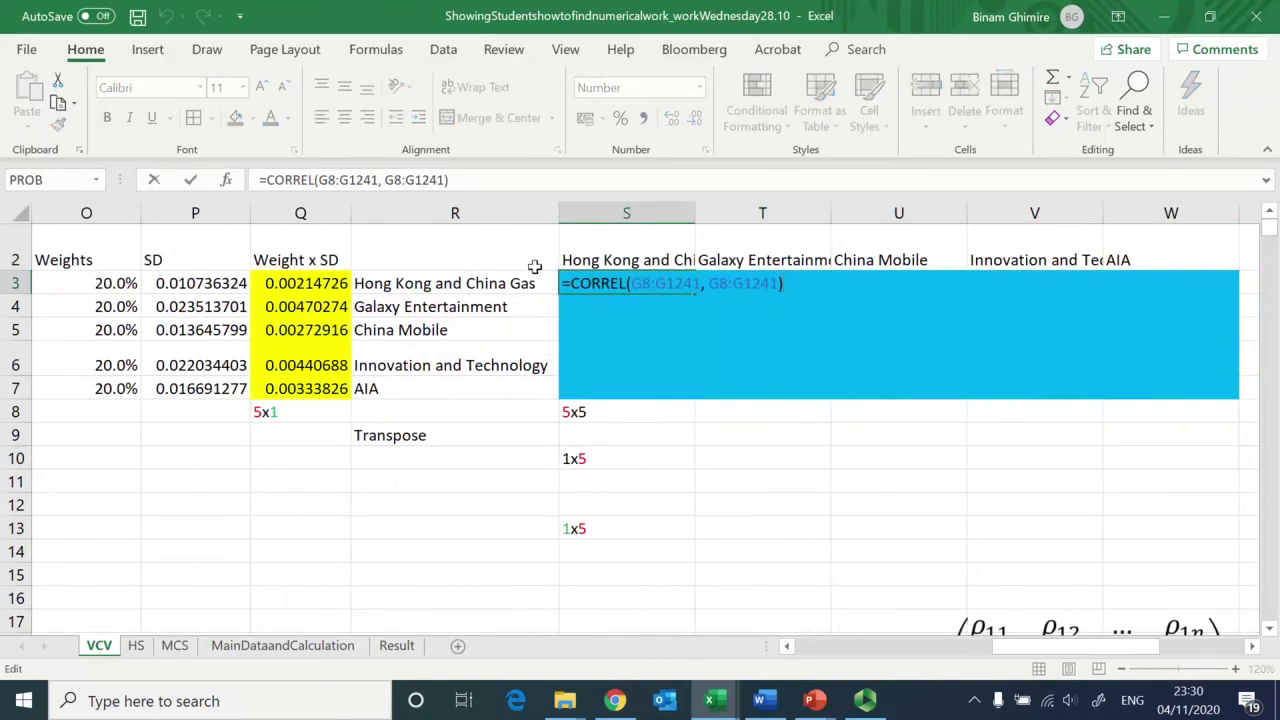
pyautogui.press('Return')
pyautogui.press('Up')
pyautogui.press('F2')
pyautogui.press('Left')
pyautogui.press('Left')
pyautogui.press('Left')
pyautogui.press('Left')
pyautogui.press('Left')
pyautogui.press('Left')
pyautogui.press('Left')
pyautogui.press('Left')
pyautogui.press('Left')
pyautogui.press('Left')
pyautogui.press('Left')
pyautogui.press('Left')
pyautogui.press('Left')
pyautogui.press('Left')
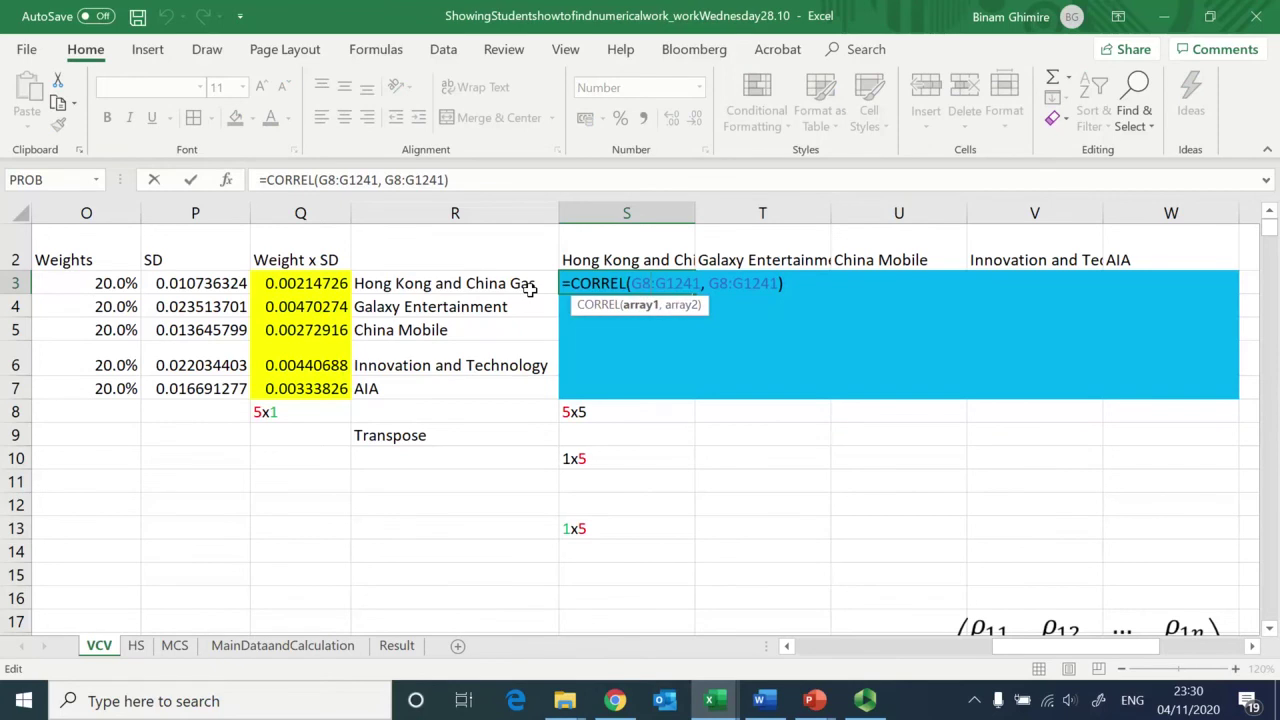
pyautogui.press('Tab')
pyautogui.press('Left')
# Step: Lock the first array of the S3 CORREL formula as the absolute range $G$8:$G$1241
pyautogui.press('F2')
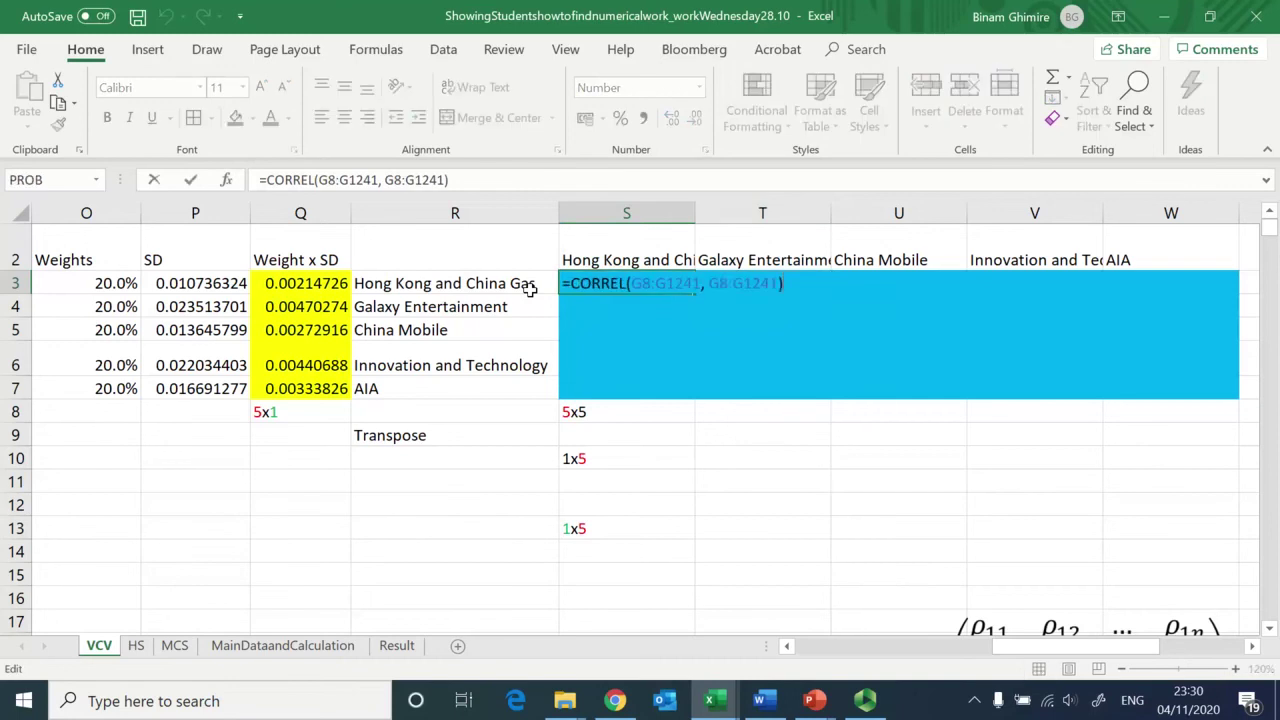
pyautogui.press('Left')
pyautogui.press('Left')
pyautogui.press('Left')
pyautogui.press('Left')
pyautogui.press('Left')
pyautogui.press('Left')
pyautogui.press('Left')
pyautogui.press('Left')
pyautogui.press('Left')
pyautogui.press('Left')
pyautogui.press('Left')
pyautogui.press('Left')
pyautogui.press('Left')
pyautogui.press('Left')
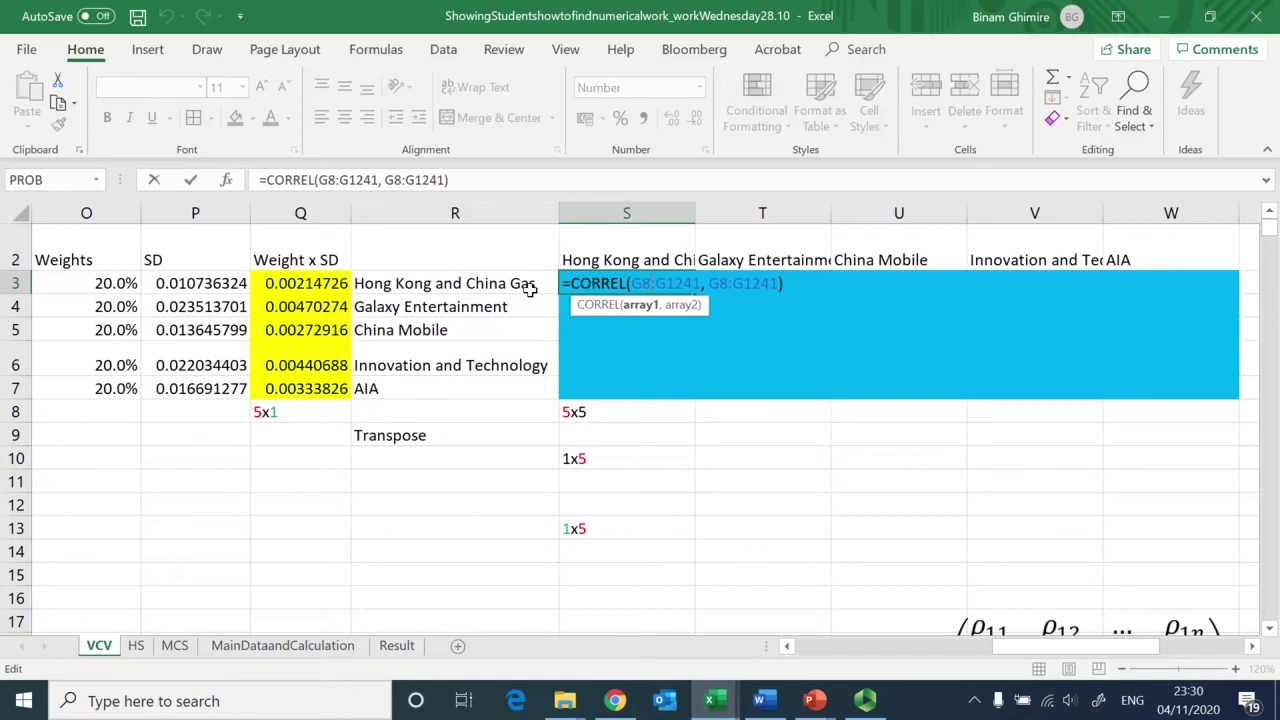
pyautogui.press('F4')
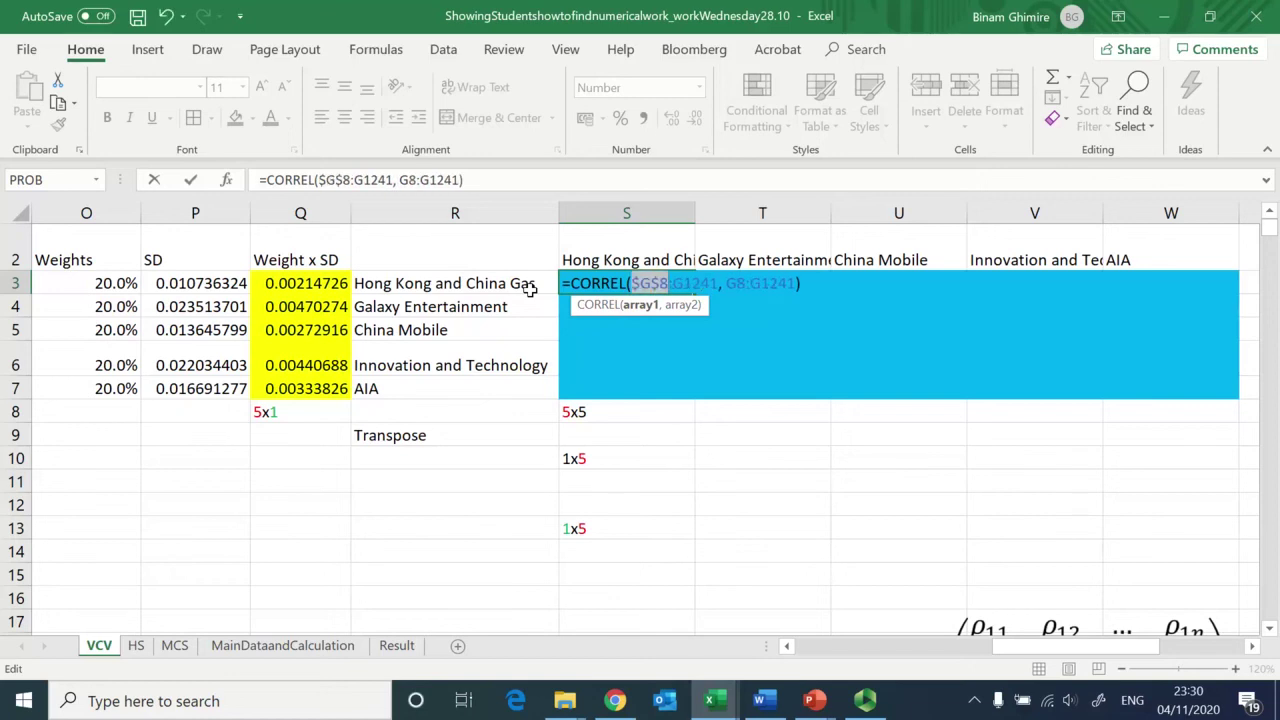
pyautogui.press('Right')
pyautogui.press('F4')
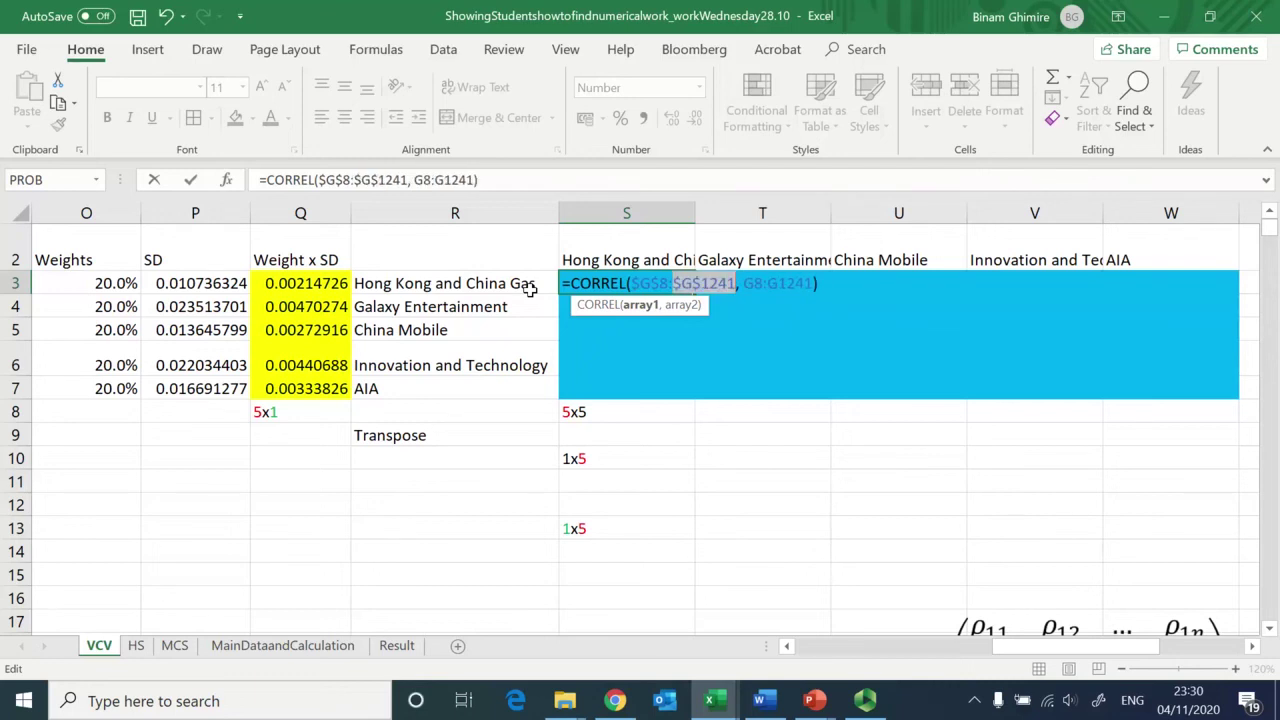
# Step: Lock only the rows of the second array in S3 as G$8:G$1241 and enter the formula
pyautogui.press('Right')
pyautogui.press('Right')
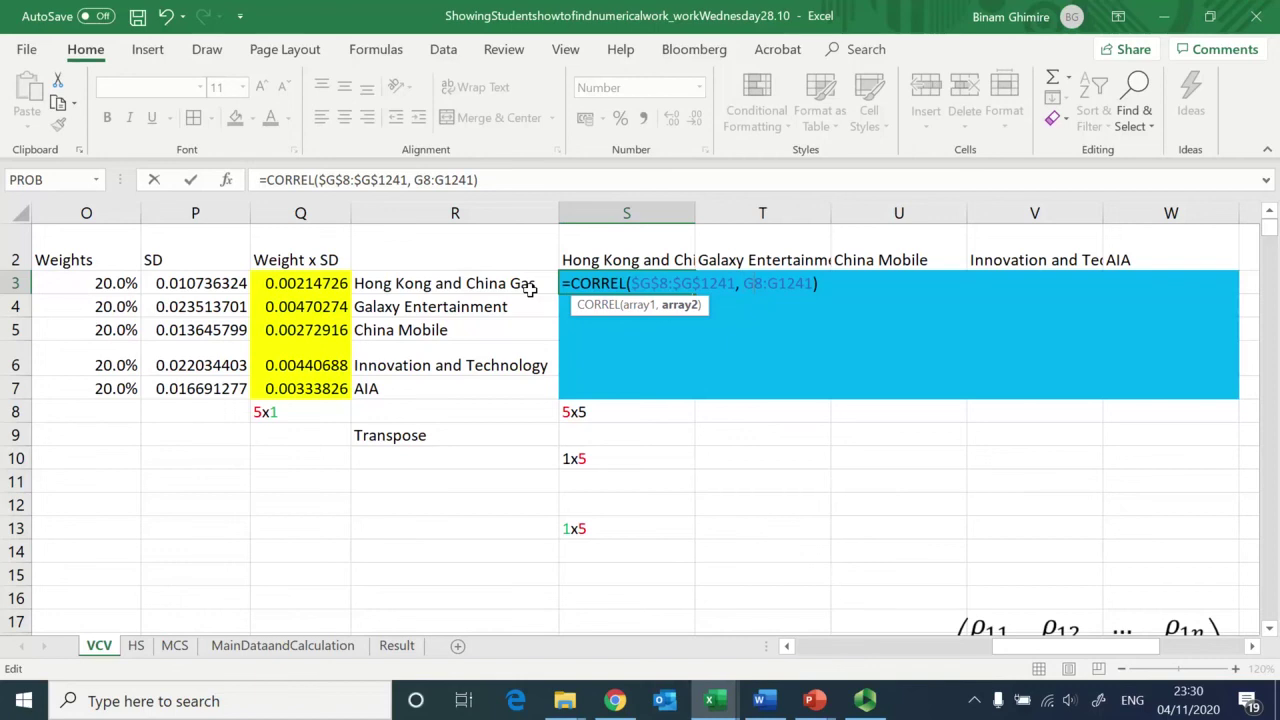
pyautogui.write('$G$')
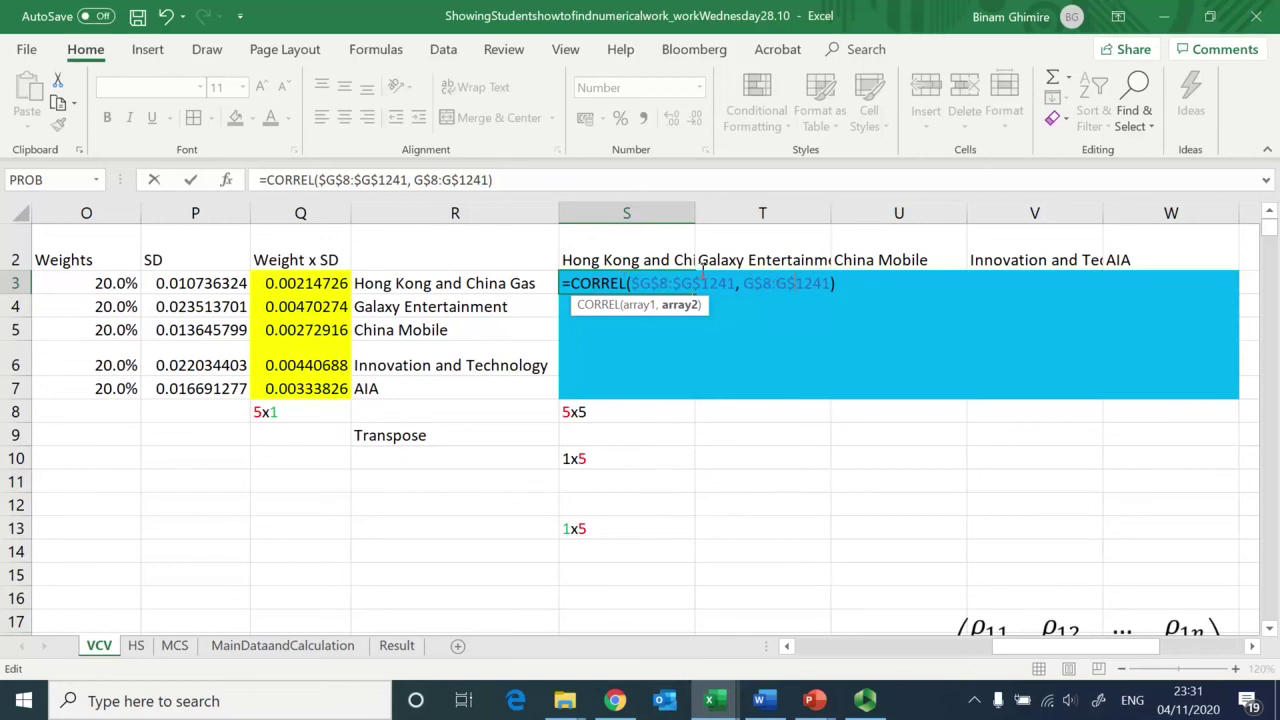
pyautogui.press('Return')
# Step: Copy the S3 correlation formula across the Hong Kong and China Gas row to W3
pyautogui.press('Up')
pyautogui.hotkey('ctrl', 'c')
pyautogui.hotkey('shift', 'Right')
pyautogui.hotkey('shift', 'Right')
pyautogui.hotkey('shift', 'Right')
pyautogui.hotkey('shift', 'Right')
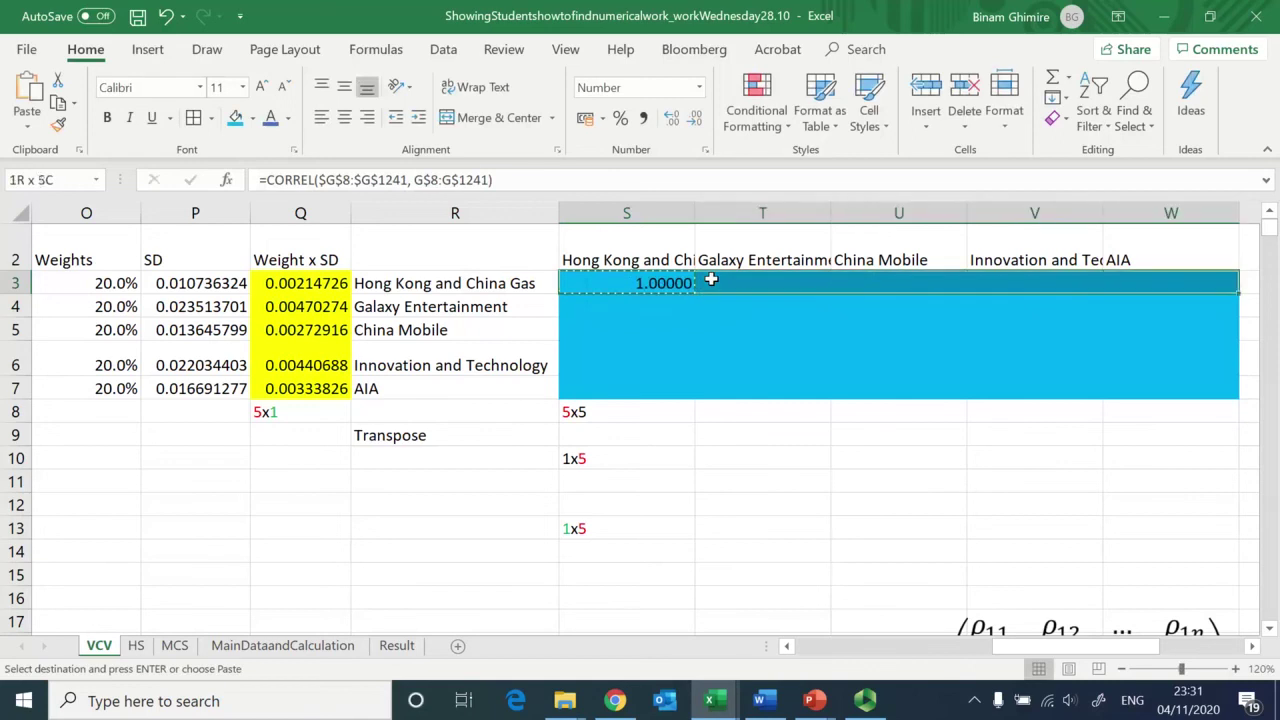
pyautogui.press('Return')
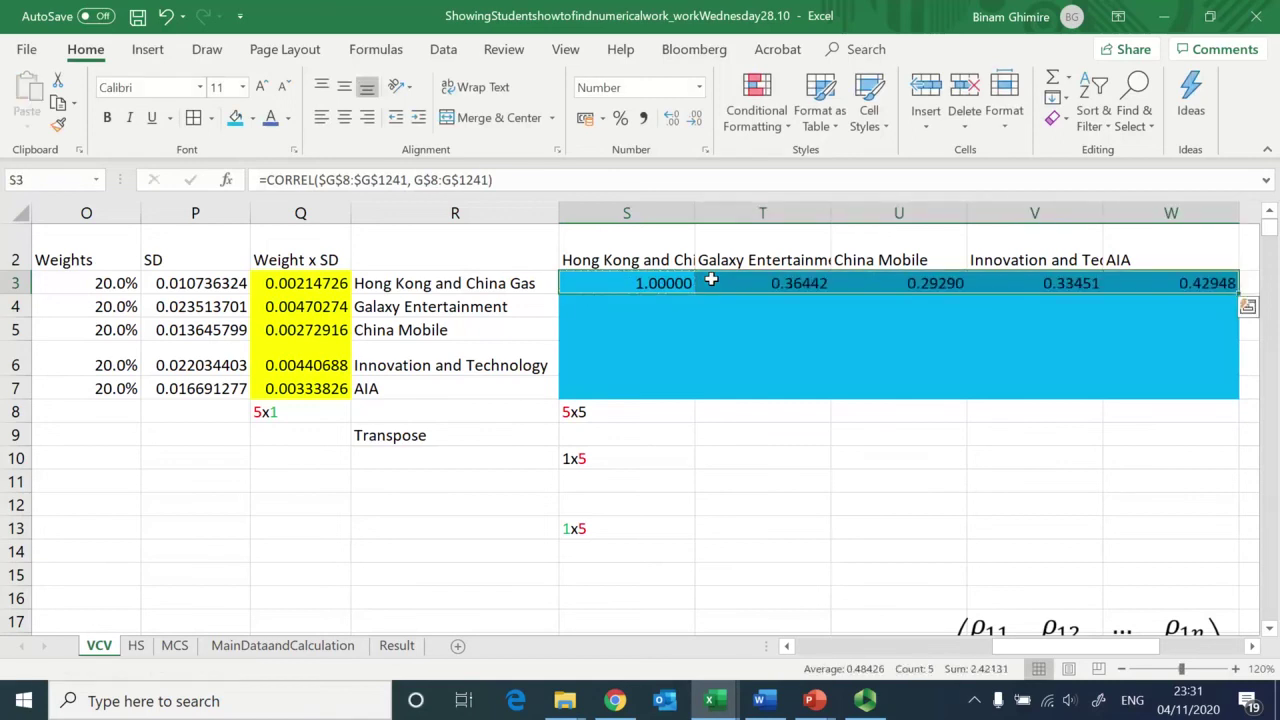
# Step: Copy the correlation formulas in S3:W3 down into the Galaxy Entertainment row
pyautogui.hotkey('ctrl', 'c')
pyautogui.hotkey('shift', 'Down')
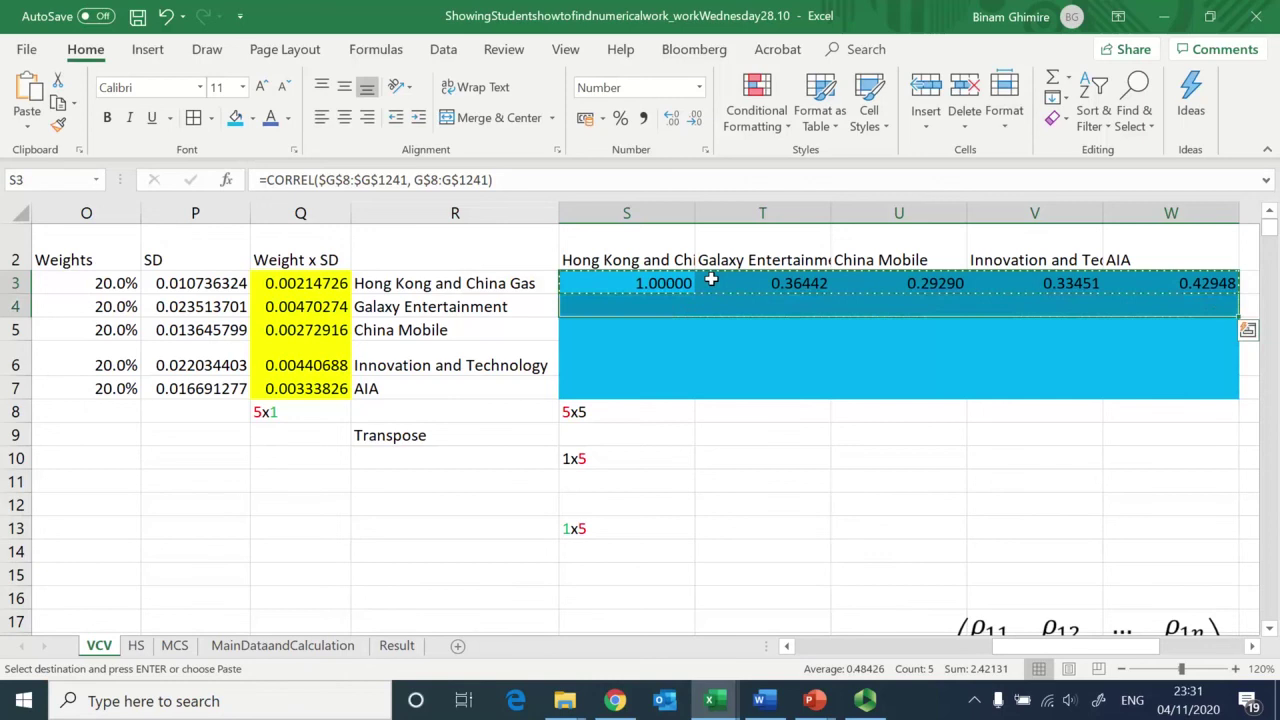
pyautogui.press('Return')
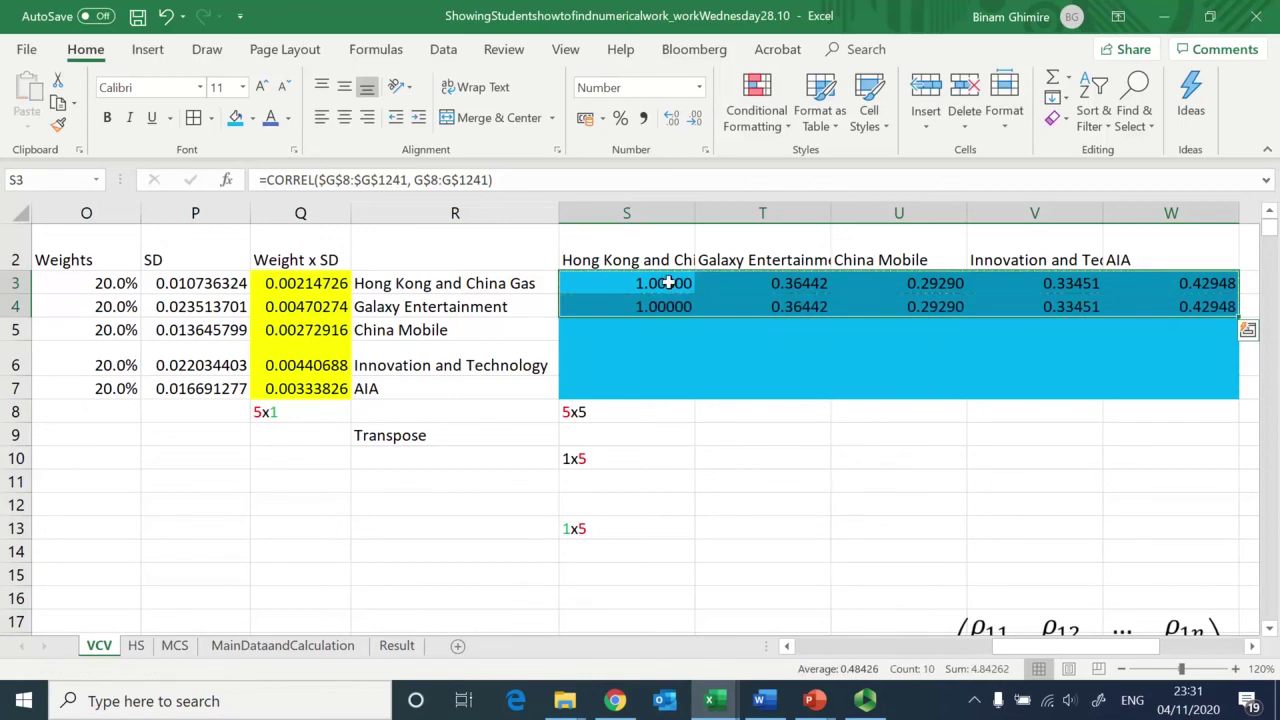
pyautogui.press('Escape')
pyautogui.hotkey('ctrl', 'n')
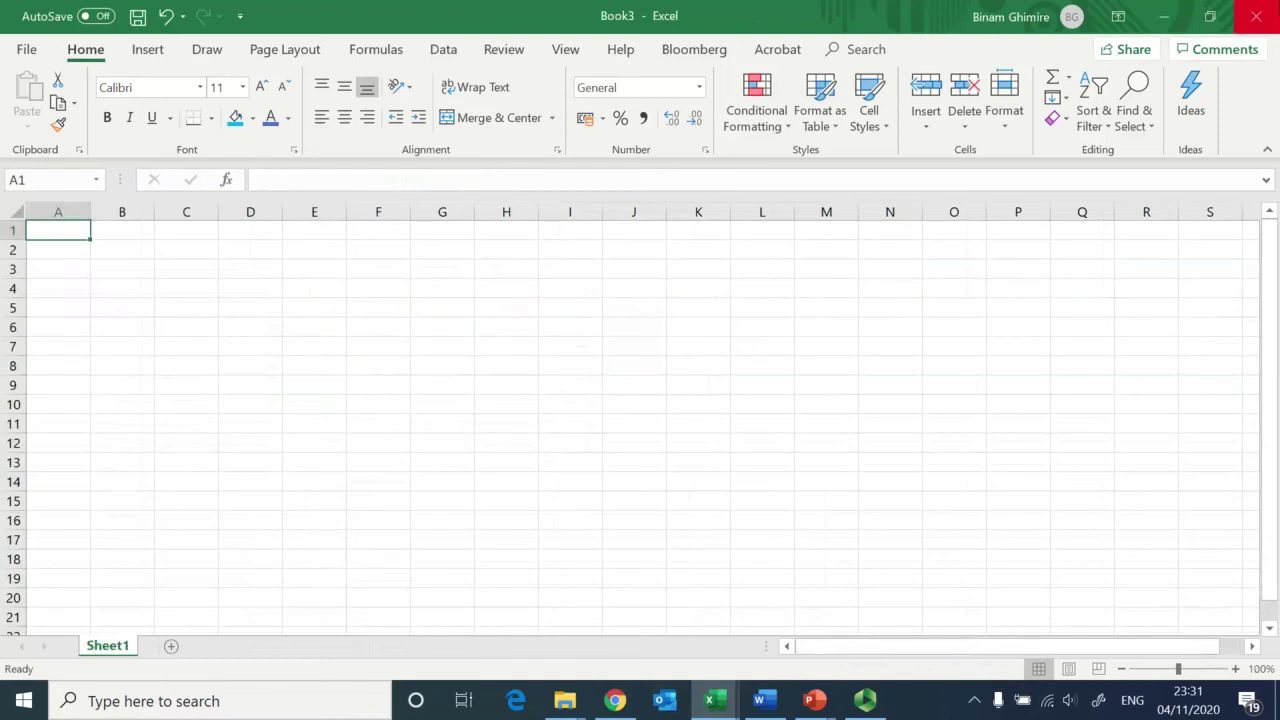
pyautogui.click(1253, 22)
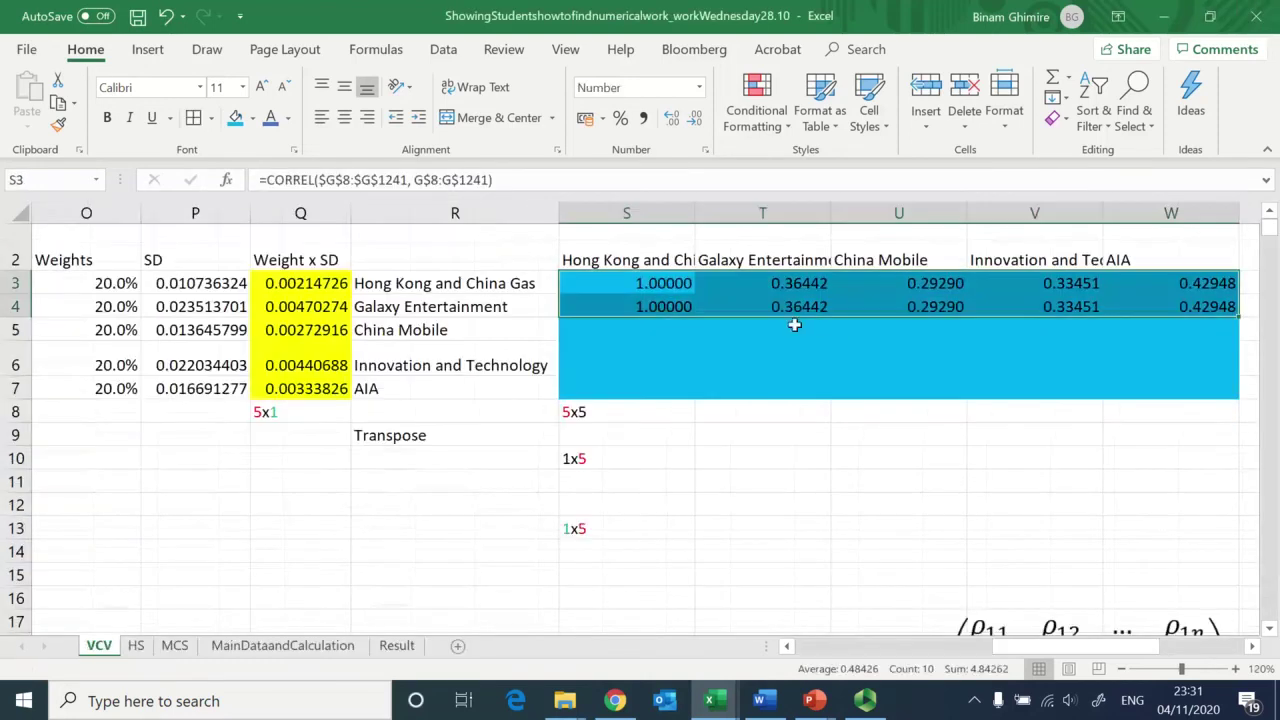
# Step: Change the first array of the S4 CORREL formula to $H$8:$H$1241 for Galaxy Entertainment
pyautogui.click(667, 306)
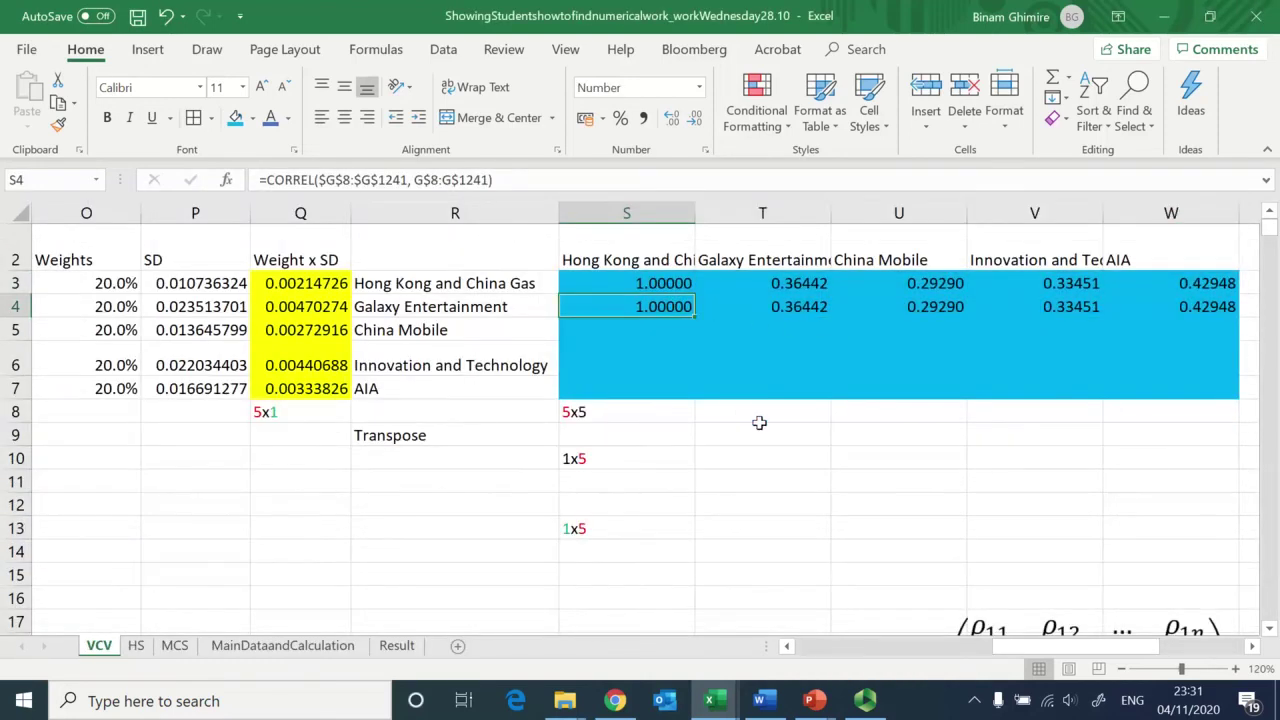
pyautogui.press('F2')
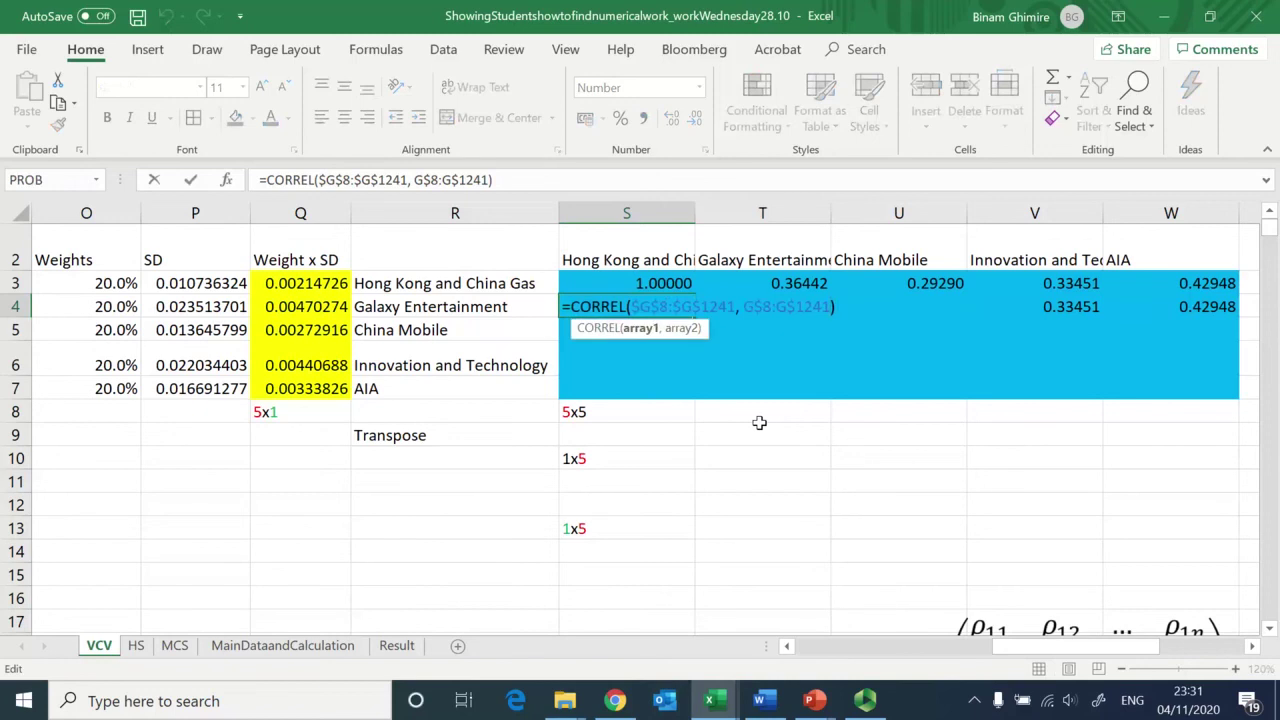
pyautogui.press('Escape')
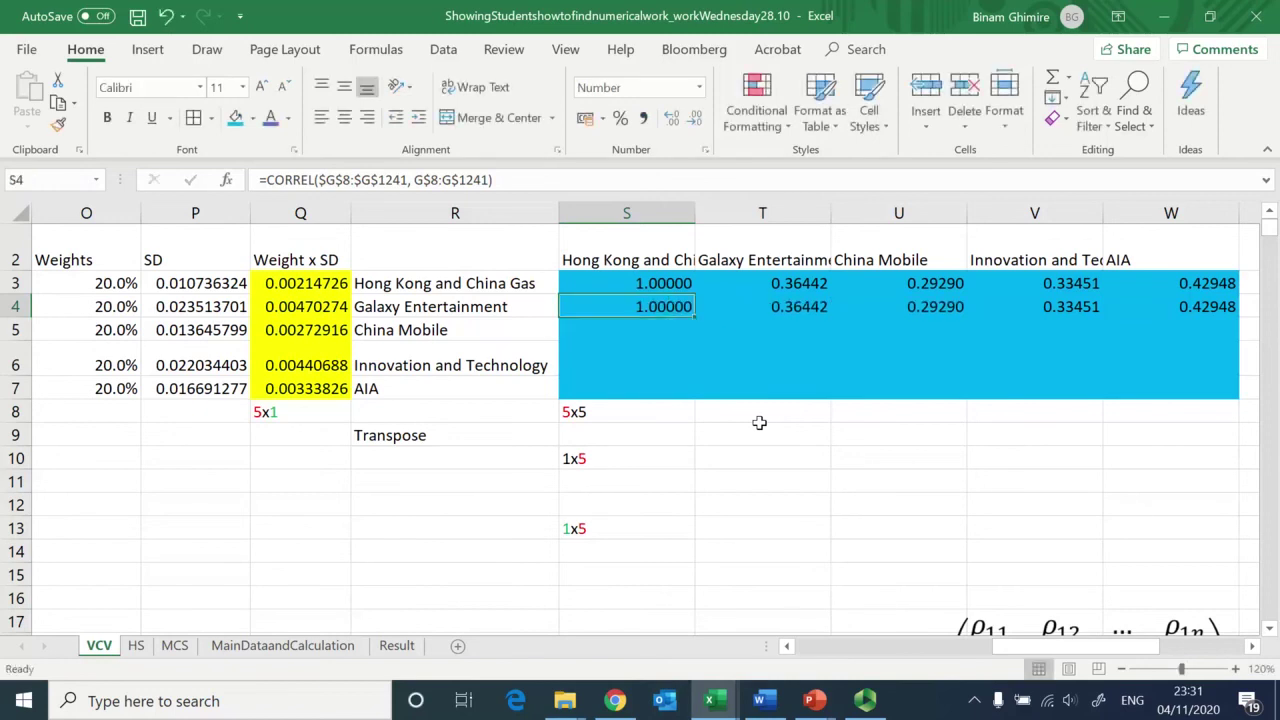
pyautogui.press('F2')
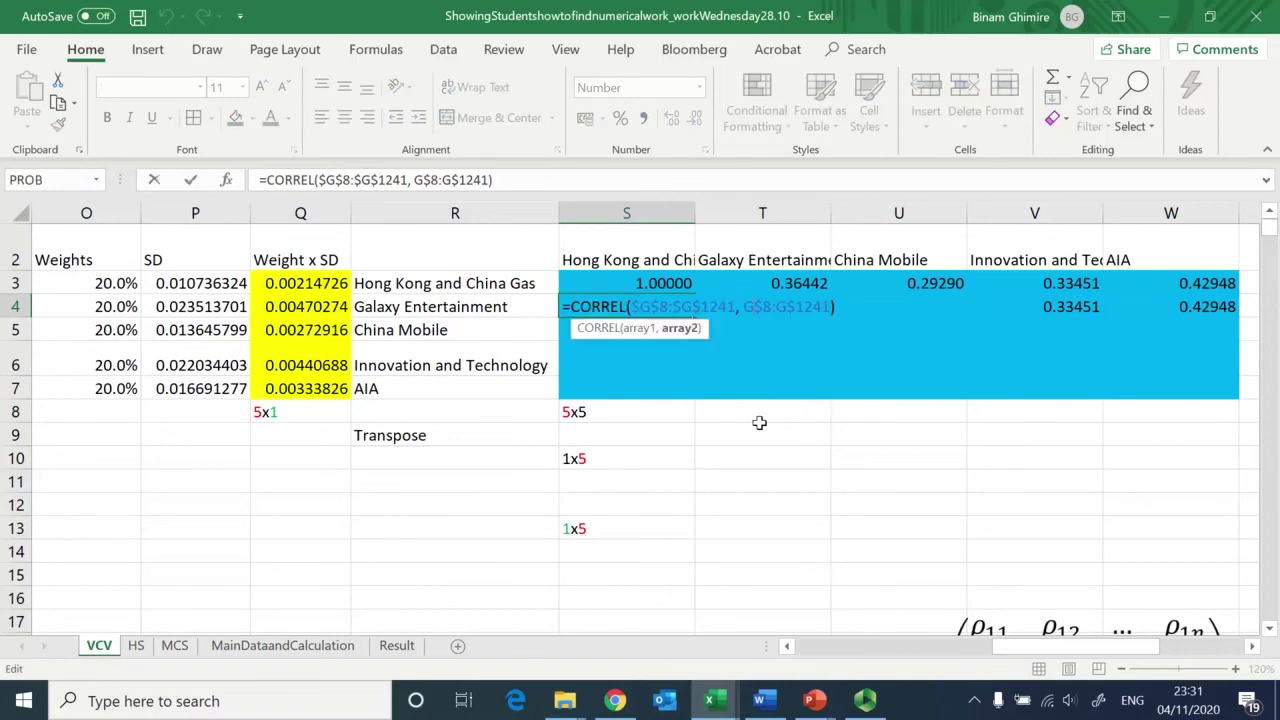
pyautogui.press('BackSpace')
pyautogui.write('h')
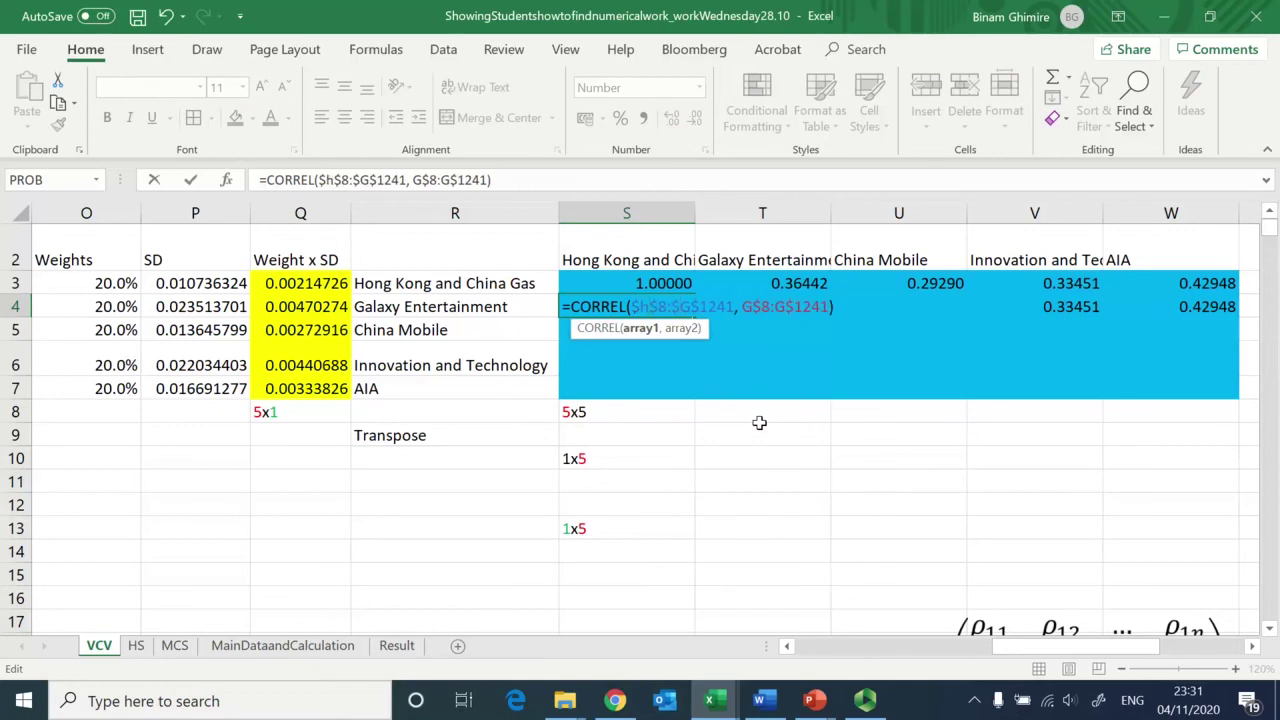
pyautogui.press('BackSpace')
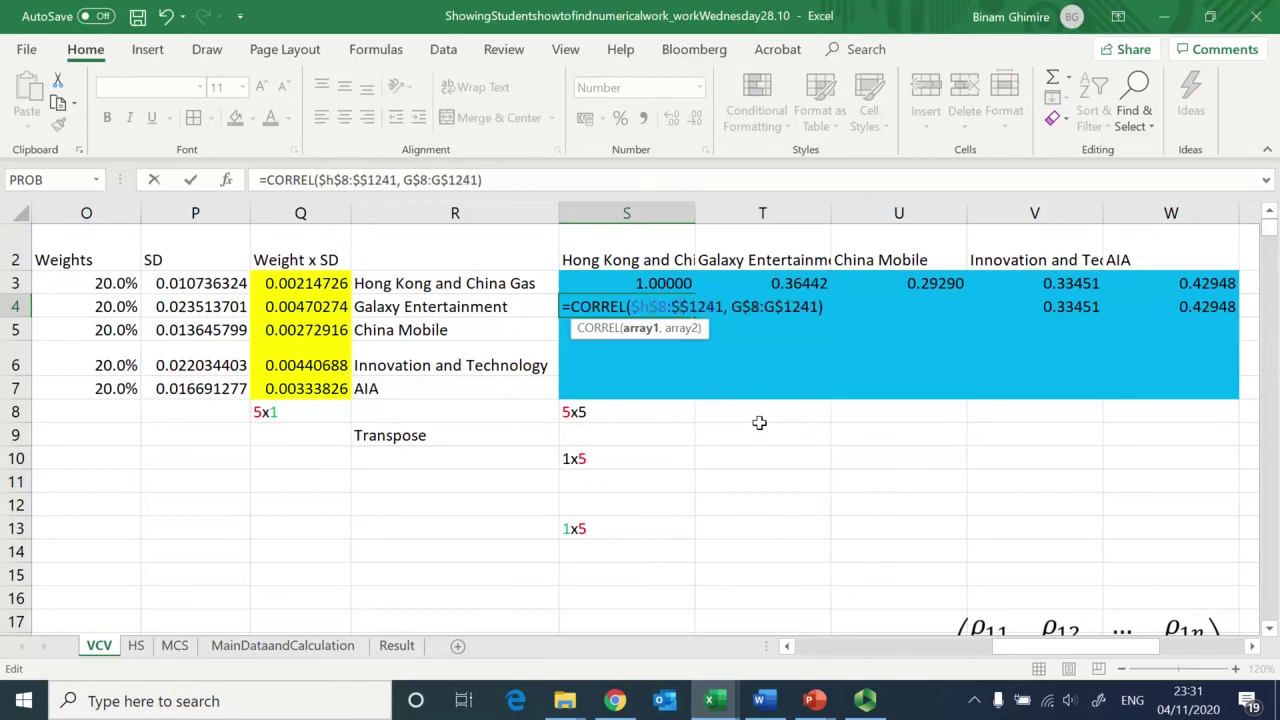
pyautogui.write('h')
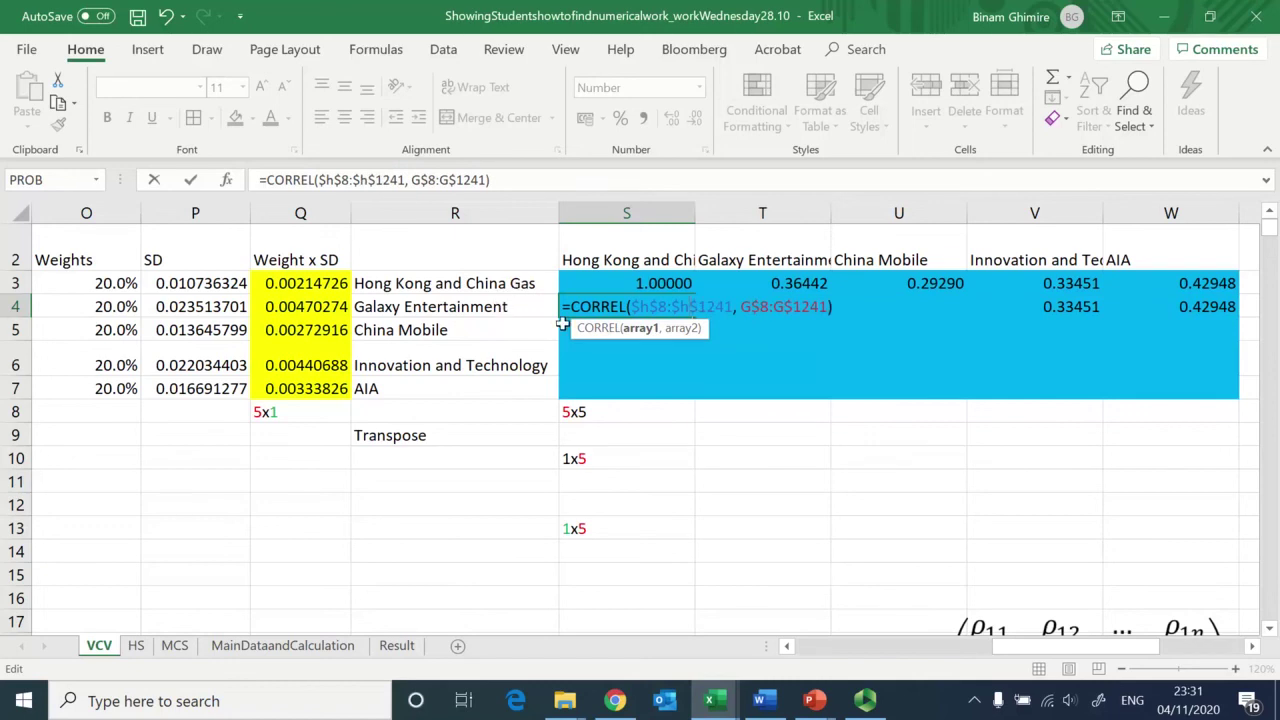
pyautogui.hotkey('ctrl', 'Return')
# Step: Copy the S4 formula across the Galaxy Entertainment row to W4
pyautogui.hotkey('ctrl', 'c')
pyautogui.hotkey('shift', 'Right')
pyautogui.hotkey('shift', 'Right')
pyautogui.hotkey('shift', 'Right')
pyautogui.hotkey('shift', 'Right')
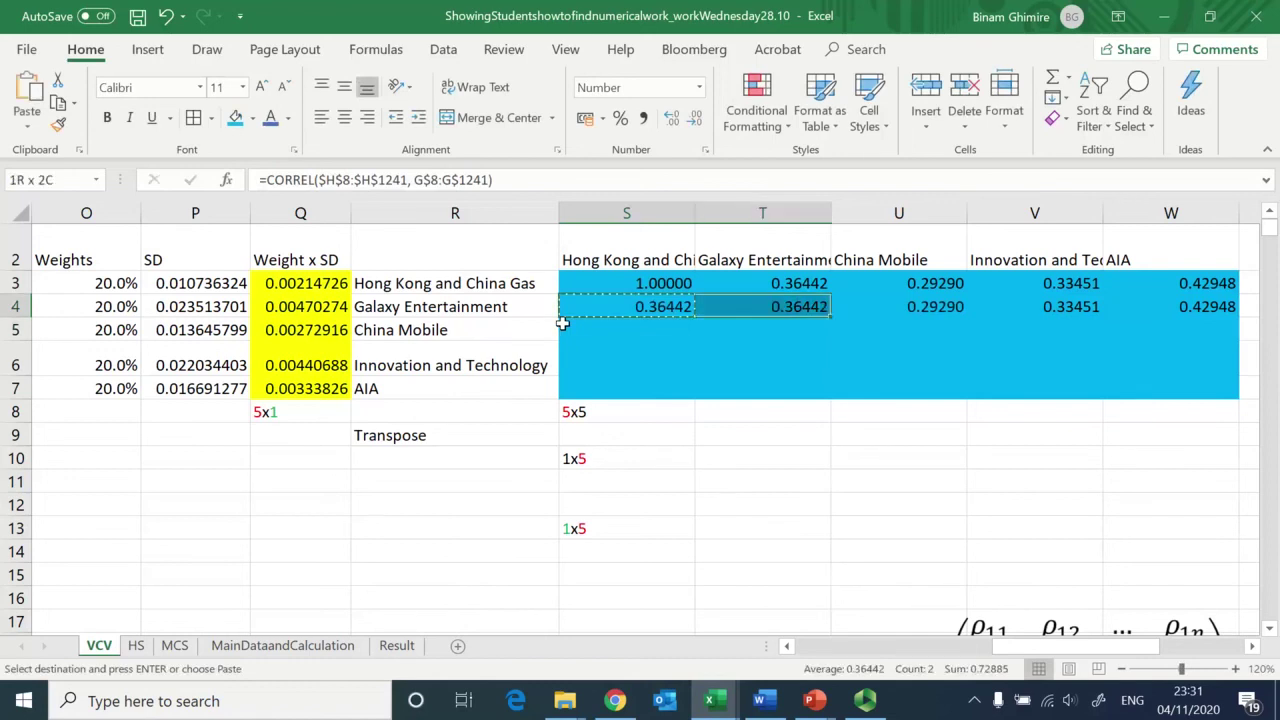
pyautogui.press('Return')
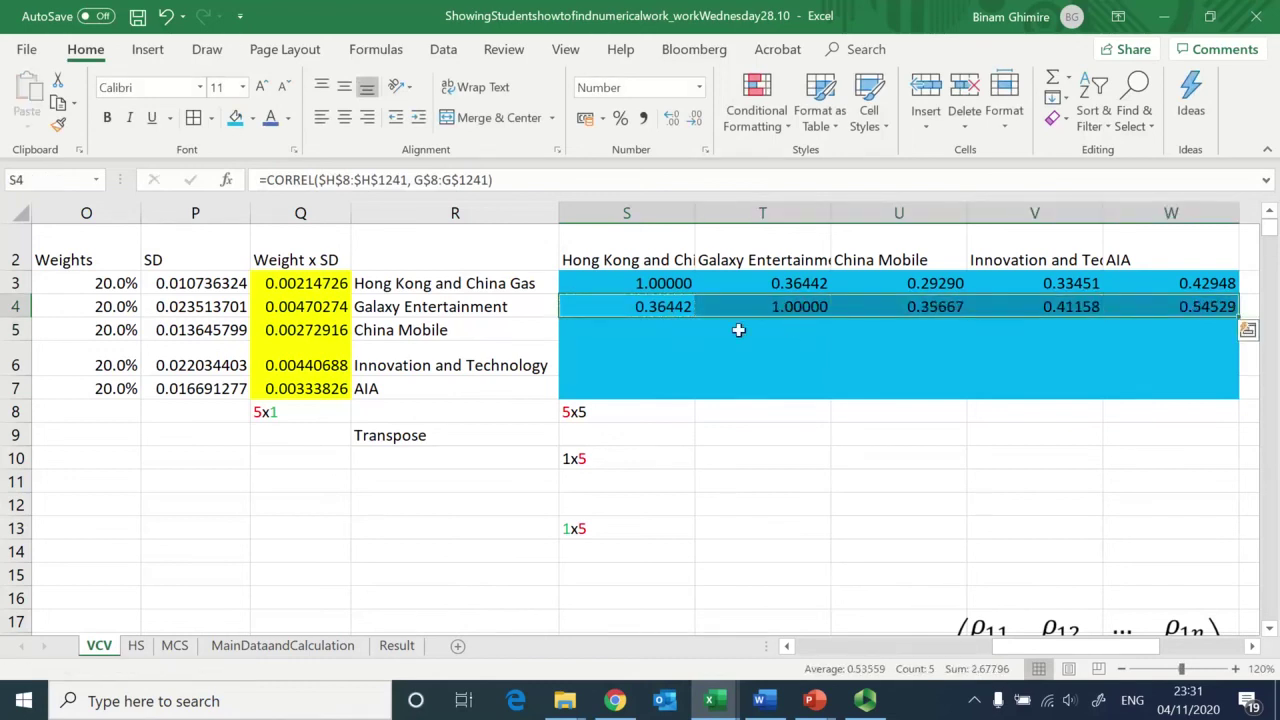
# Step: Copy the formulas in S4:W4 down through row 7 of the correlation matrix
pyautogui.hotkey('ctrl', 'c')
pyautogui.hotkey('shift', 'Down')
pyautogui.hotkey('shift', 'Down')
pyautogui.hotkey('shift', 'Down')
pyautogui.press('Return')
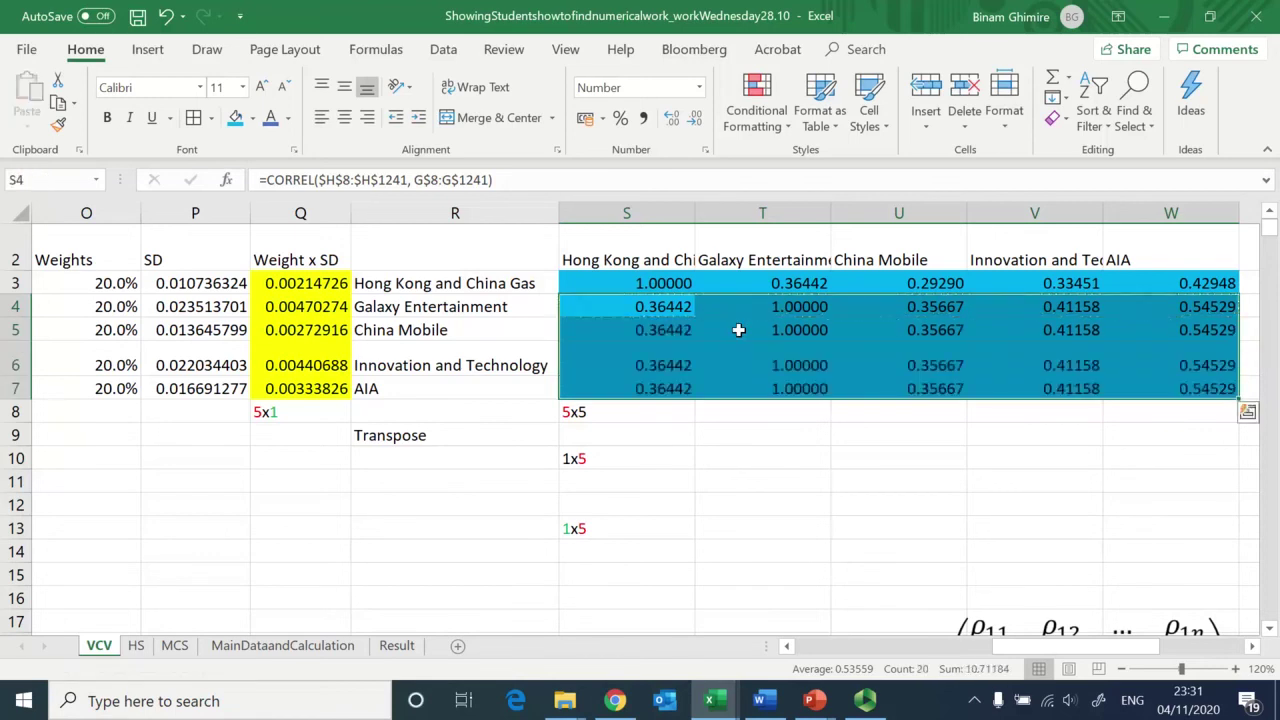
# Step: Change the first array of the S5 CORREL formula to $I$8:$I$1241 for China Mobile
pyautogui.press('Down')
pyautogui.press('F2')
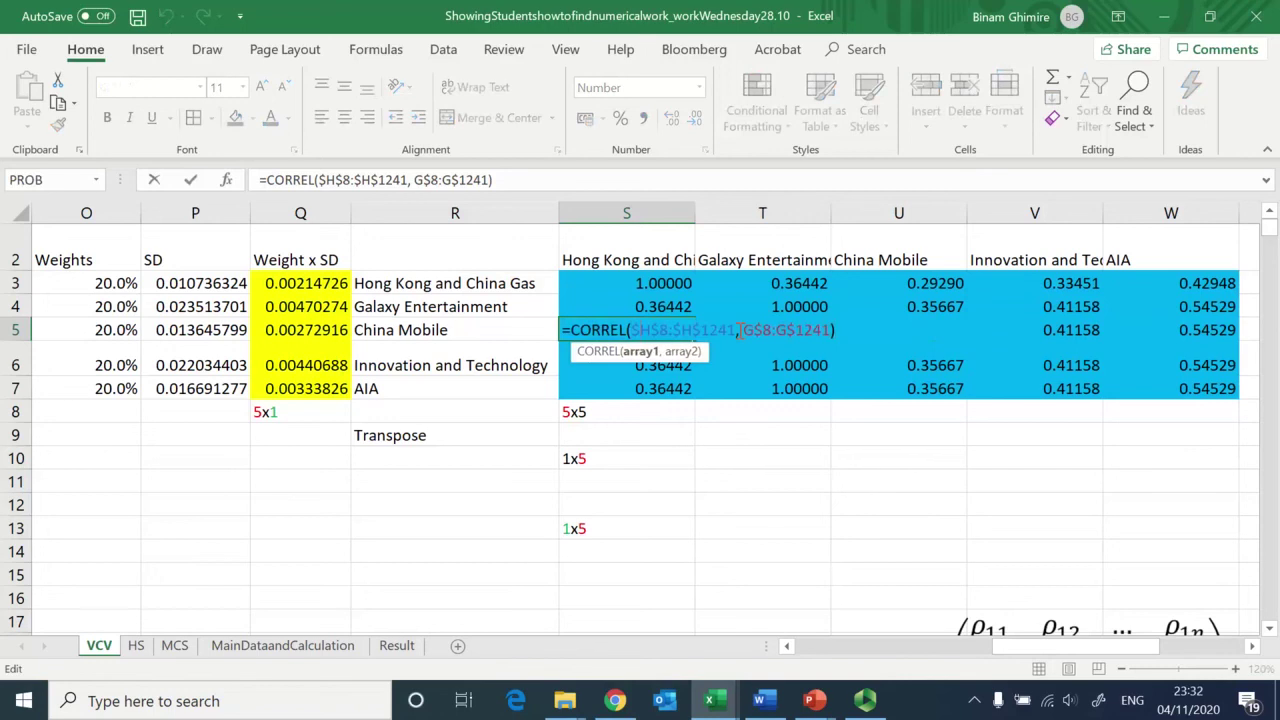
pyautogui.press('BackSpace')
pyautogui.write('I')
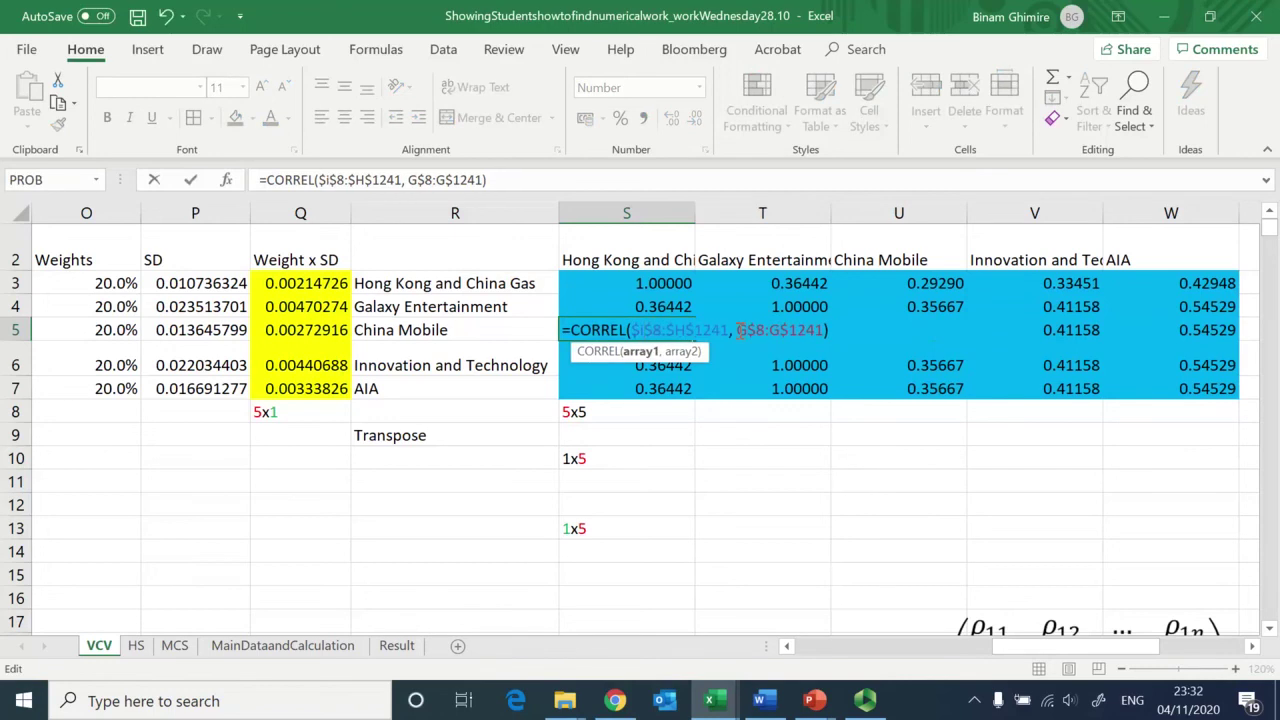
pyautogui.press('BackSpace')
pyautogui.write('I')
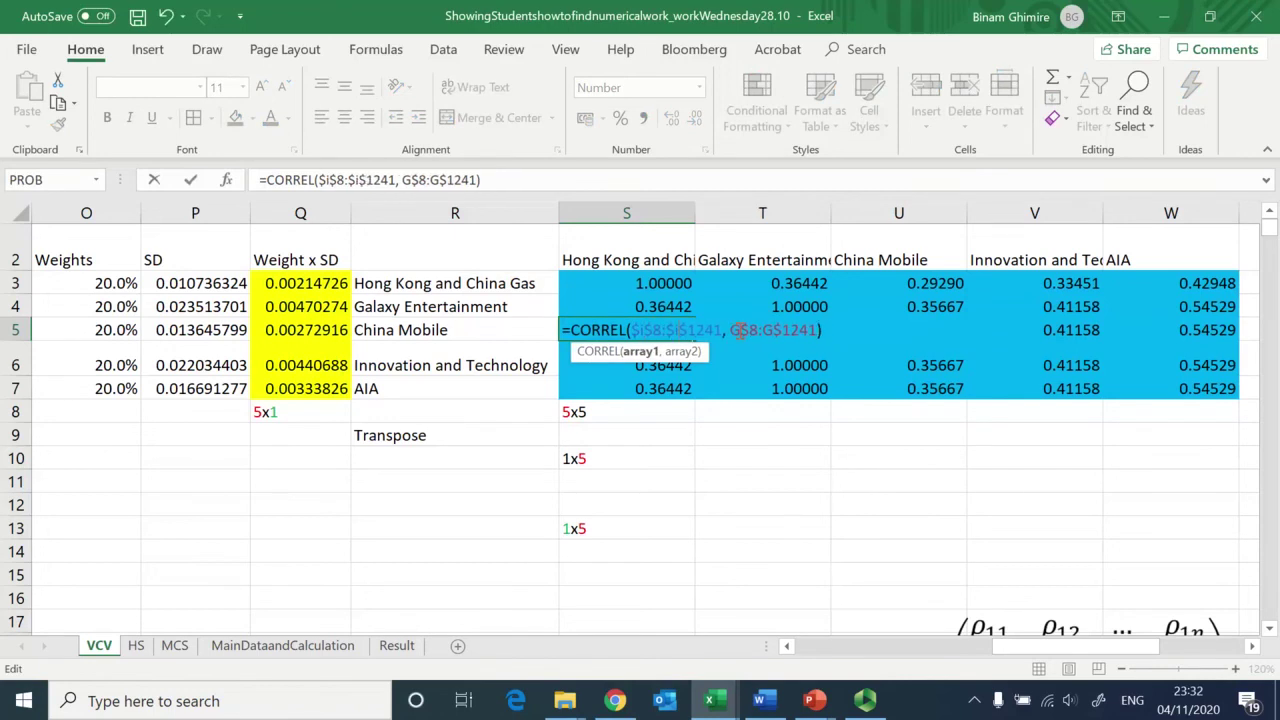
pyautogui.press('Return')
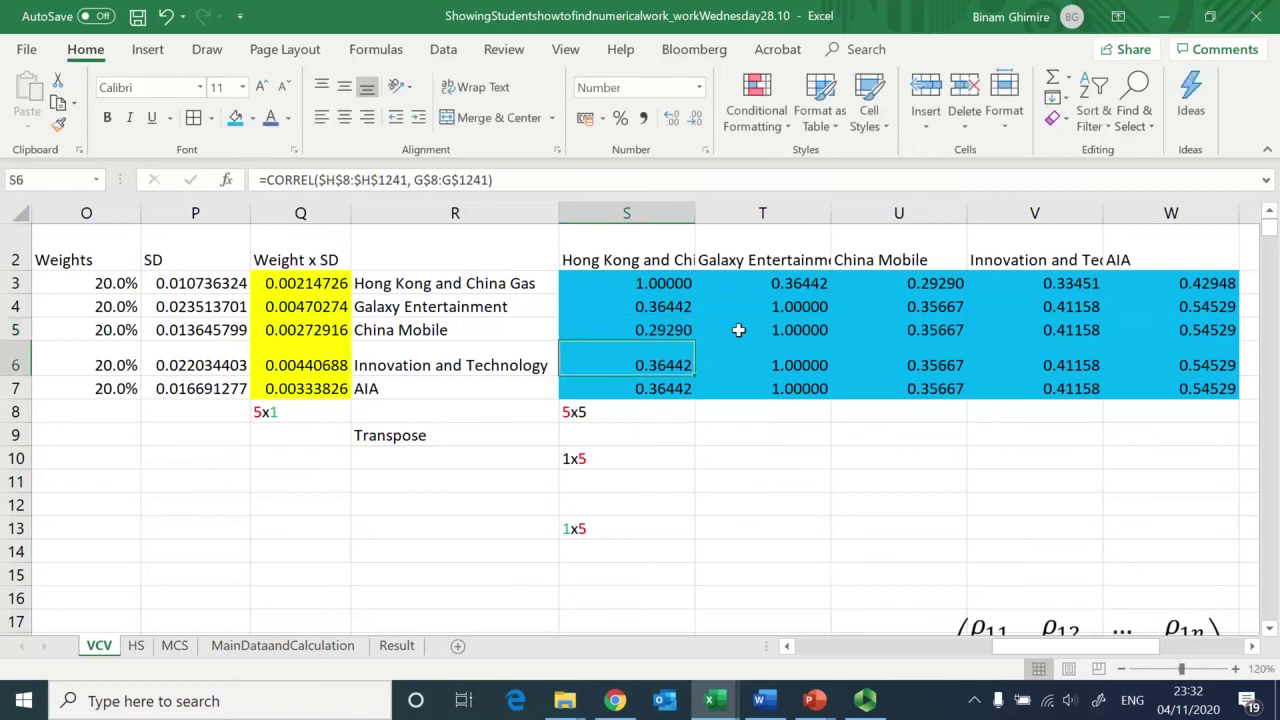
# Step: Copy the S5 formula across the China Mobile row to W5
pyautogui.press('Up')
pyautogui.hotkey('ctrl', 'c')
pyautogui.hotkey('shift', 'Right')
pyautogui.hotkey('shift', 'Right')
pyautogui.hotkey('shift', 'Right')
pyautogui.hotkey('shift', 'Right')
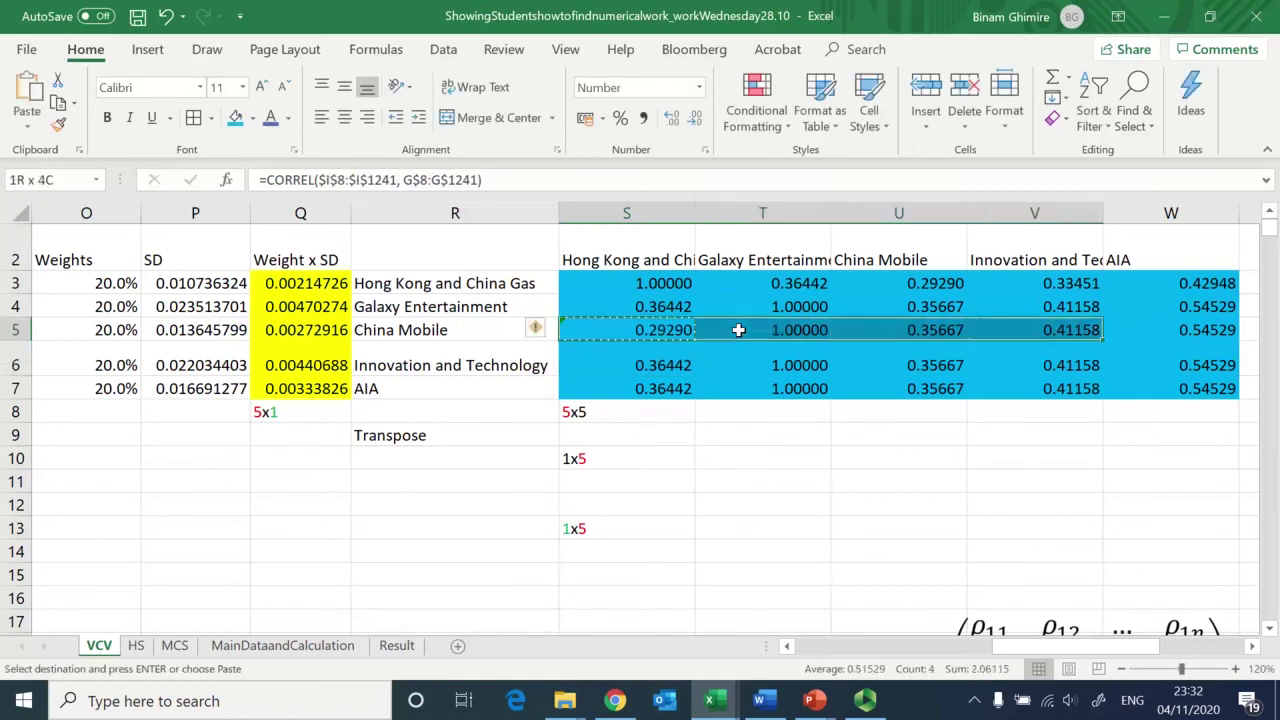
pyautogui.press('Return')
# Step: Change the first array of the S6 CORREL formula to $J$8:$J$1241 for Innovation and Technology
pyautogui.press('Right')
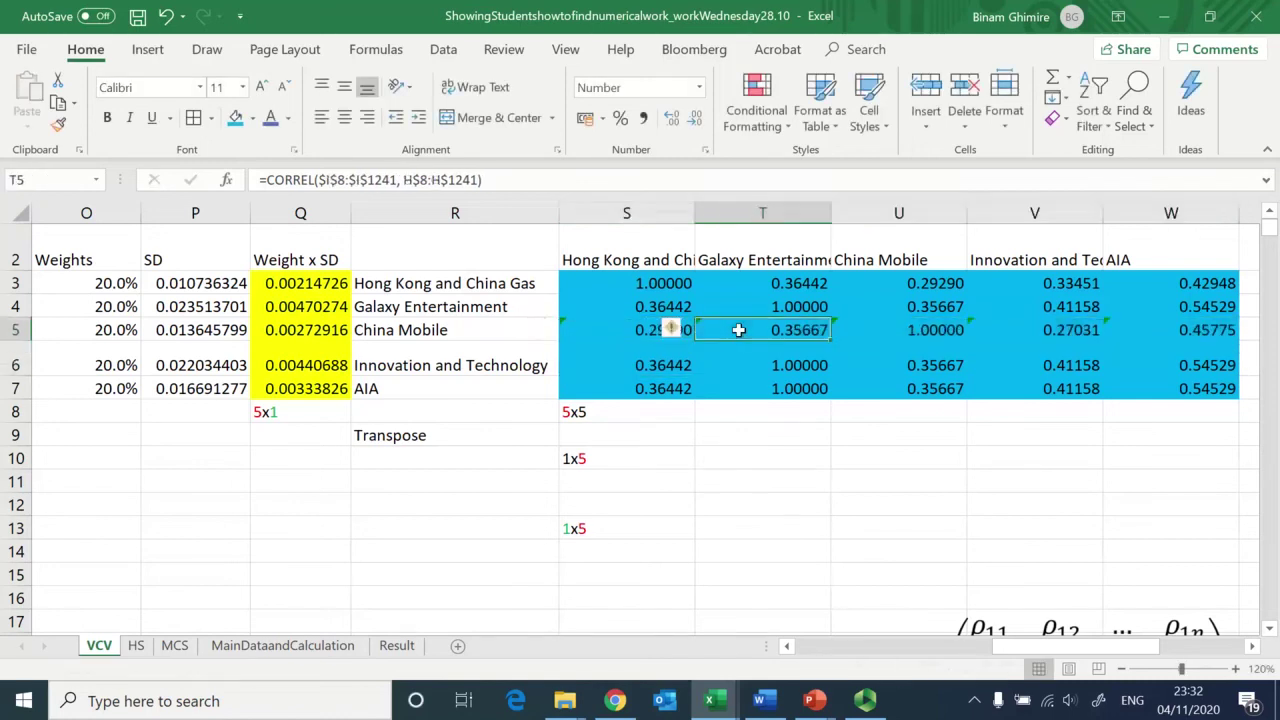
pyautogui.press('Right')
pyautogui.press('Down')
pyautogui.press('Left')
pyautogui.press('Left')
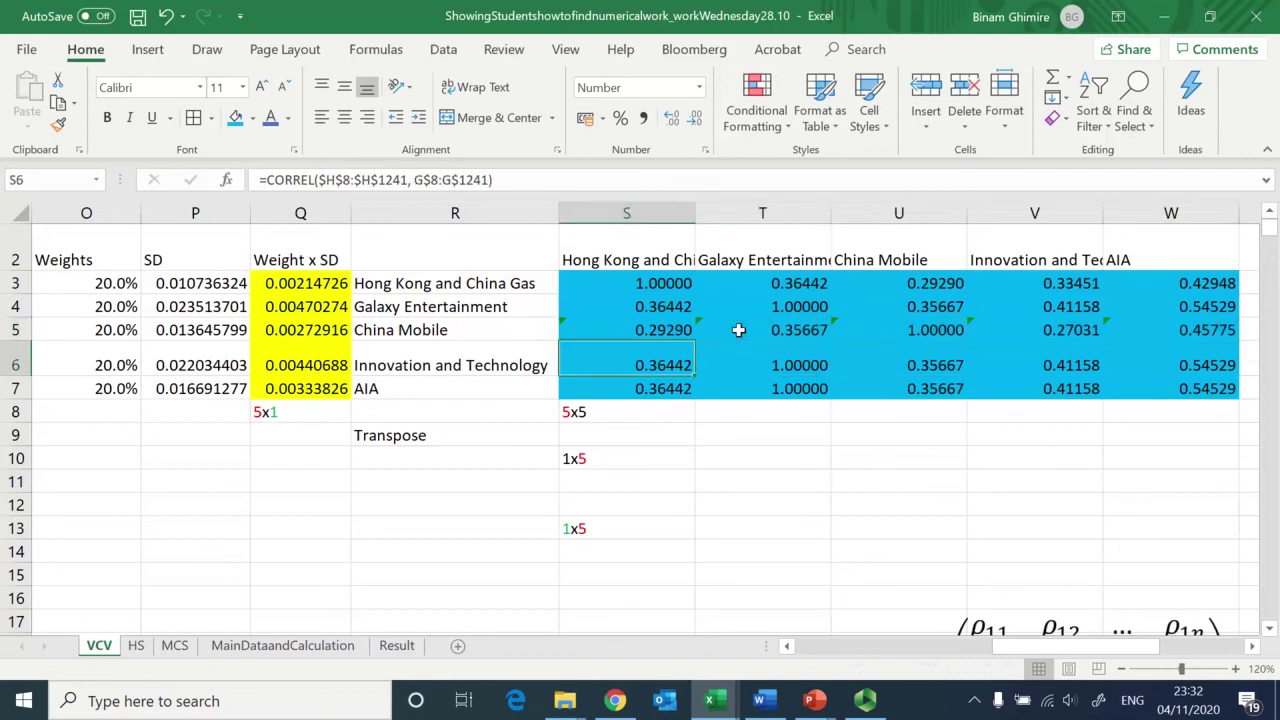
pyautogui.press('Up')
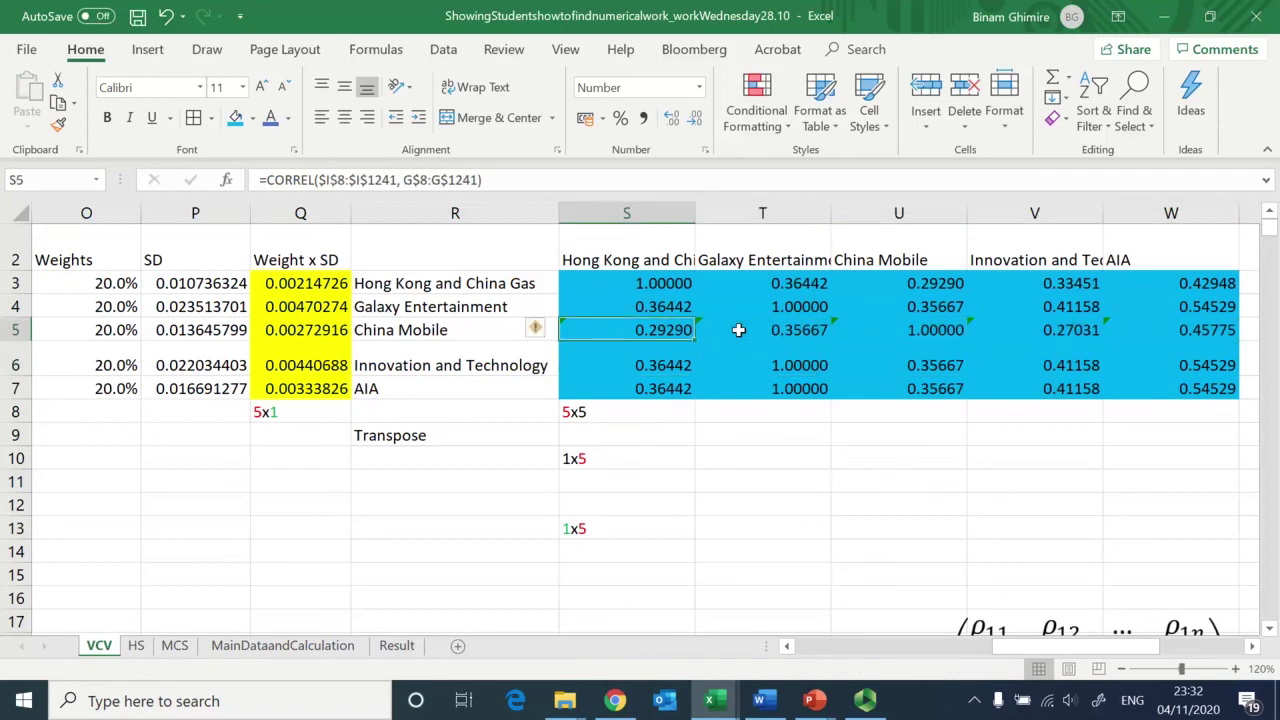
pyautogui.press('Down')
pyautogui.press('F2')
pyautogui.press('Left')
pyautogui.press('Left')
pyautogui.press('Left')
pyautogui.press('Left')
pyautogui.press('Left')
pyautogui.press('Left')
pyautogui.press('Left')
pyautogui.press('Left')
pyautogui.press('Left')
pyautogui.press('Left')
pyautogui.press('Left')
pyautogui.press('Left')
pyautogui.press('Left')
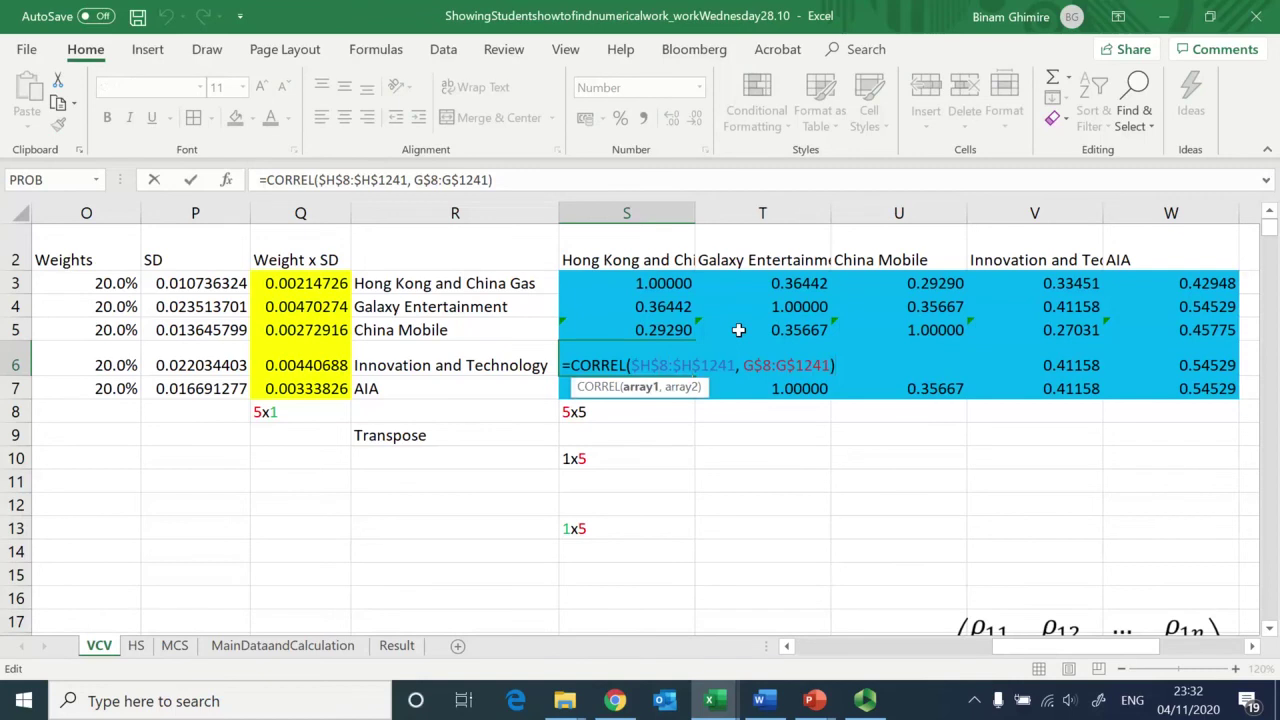
pyautogui.press('BackSpace')
pyautogui.write('J')
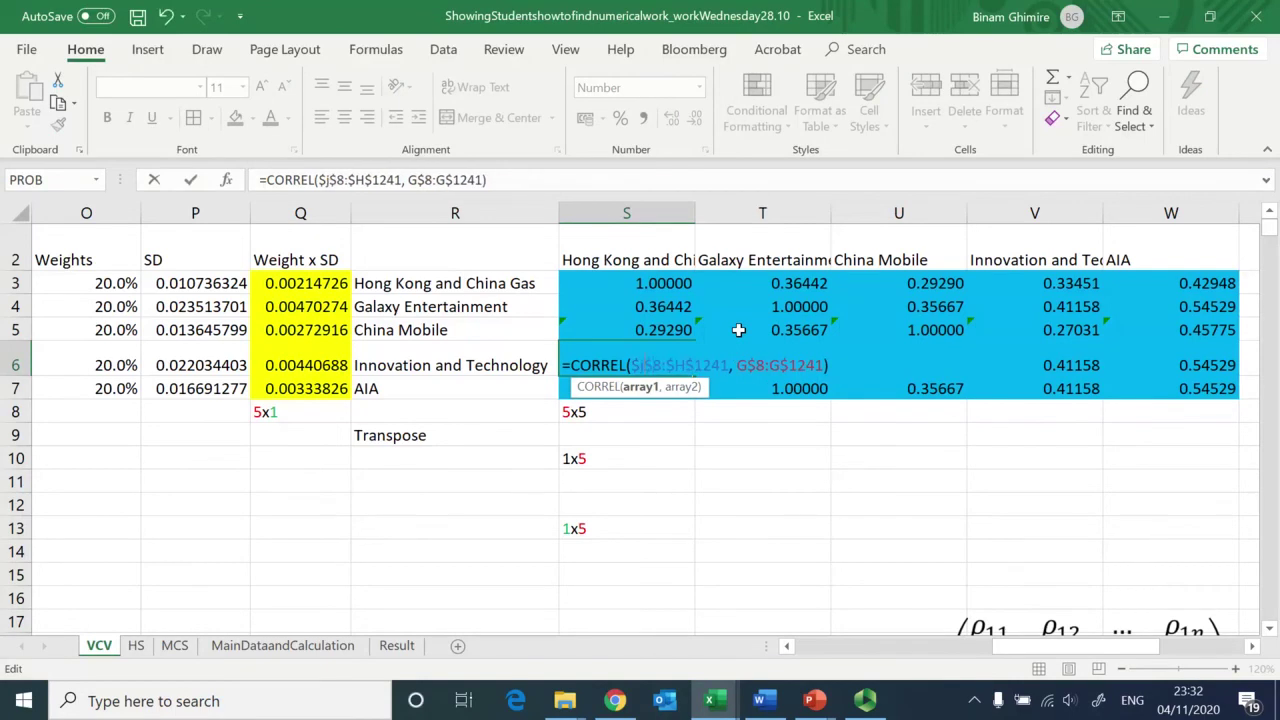
pyautogui.press('BackSpace')
pyautogui.write('j')
pyautogui.press('Return')
# Step: Copy the S6 formula across the Innovation and Technology row to W6
pyautogui.press('Up')
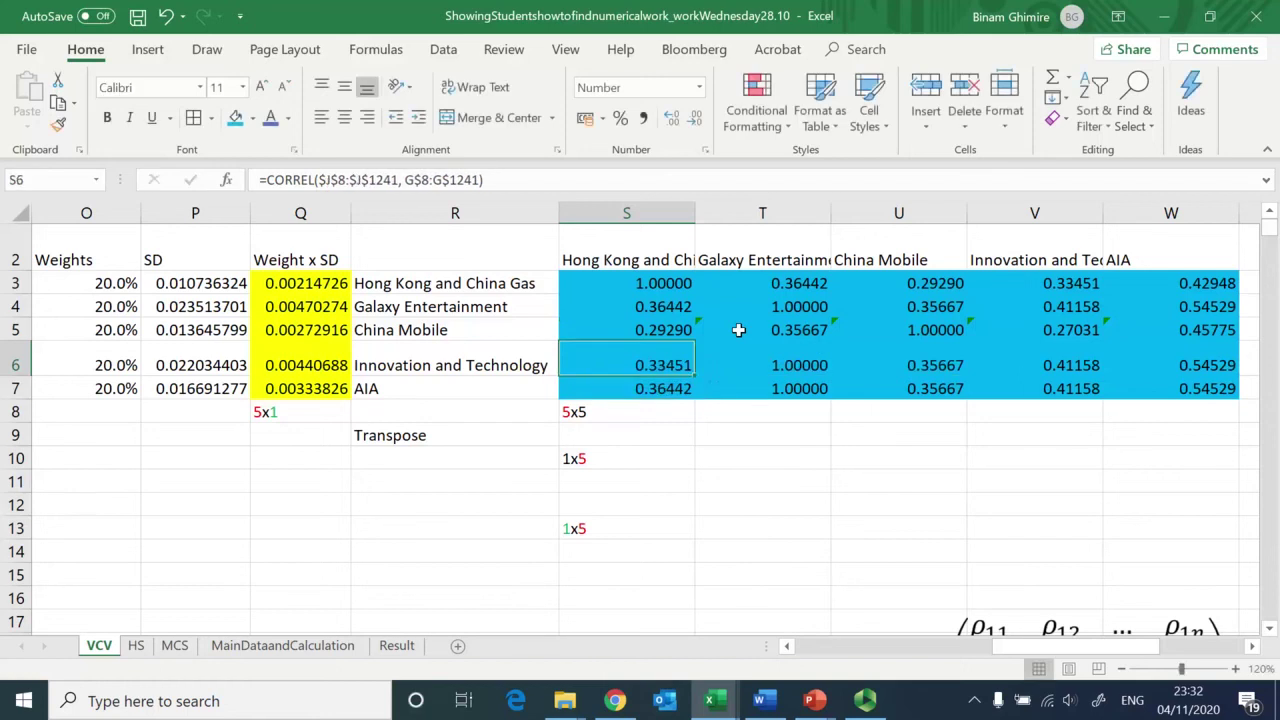
pyautogui.hotkey('ctrl', 'c')
pyautogui.hotkey('shift', 'Right')
pyautogui.hotkey('shift', 'Right')
pyautogui.hotkey('shift', 'Right')
pyautogui.hotkey('shift', 'Right')
pyautogui.press('Return')
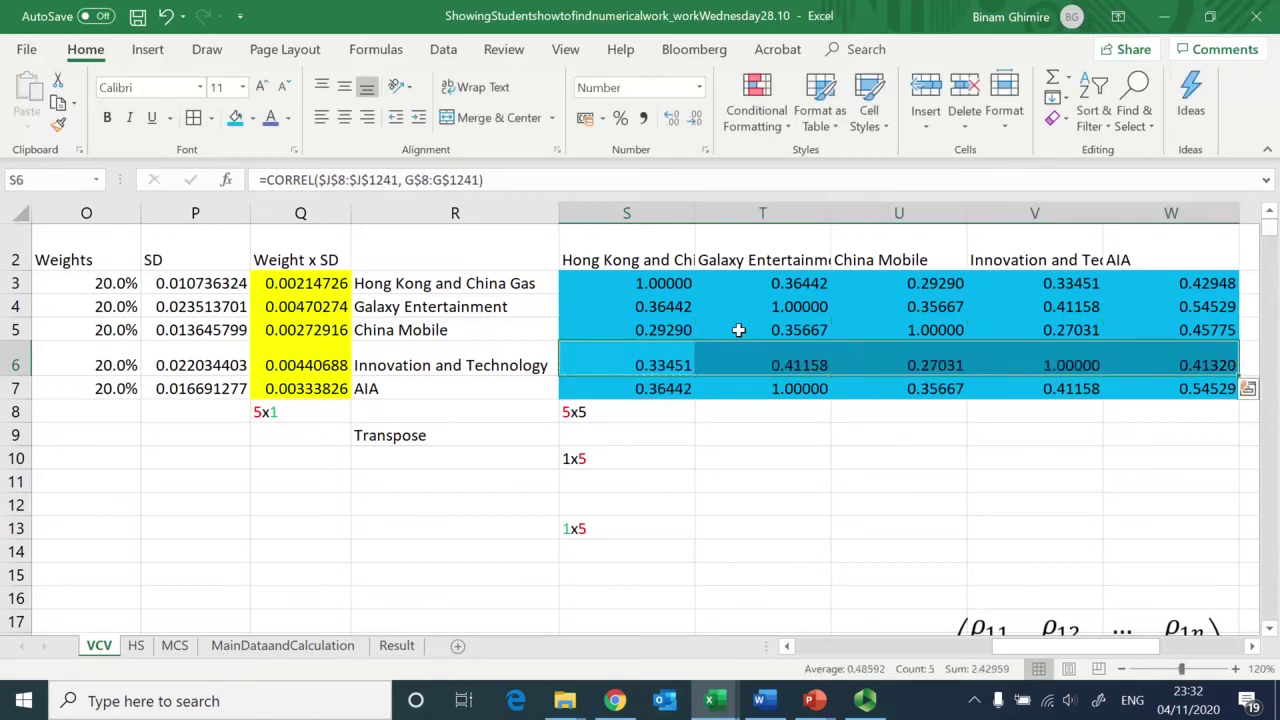
# Step: Change the first array of the S7 CORREL formula to $K$8:$K$1241 for AIA
pyautogui.press('Down')
pyautogui.press('F2')
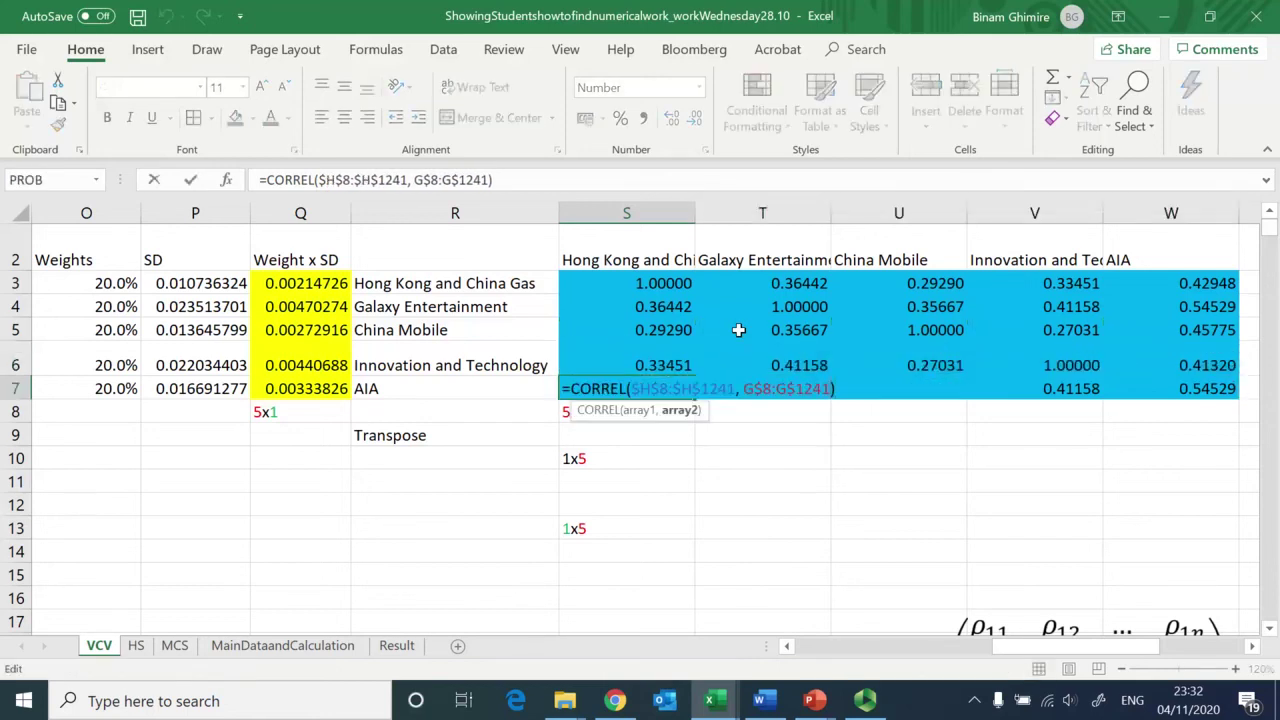
pyautogui.press('BackSpace')
pyautogui.write('k')
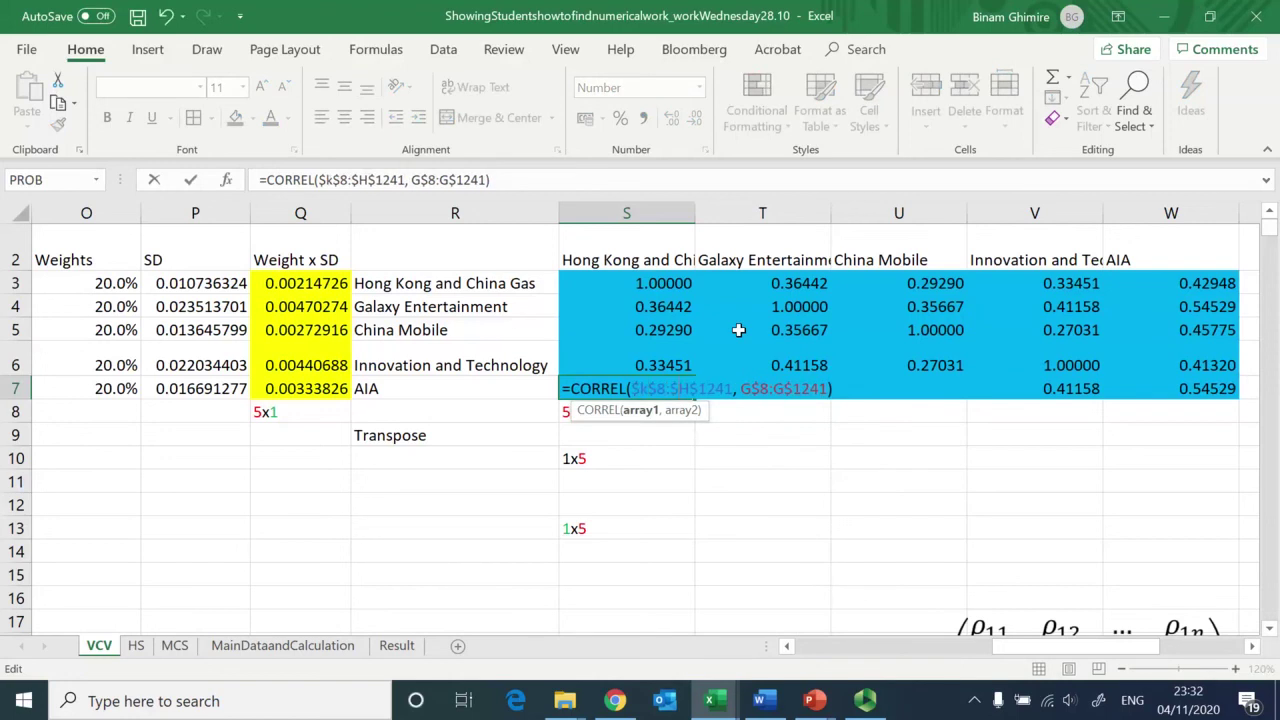
pyautogui.press('BackSpace')
pyautogui.write('k')
pyautogui.press('Return')
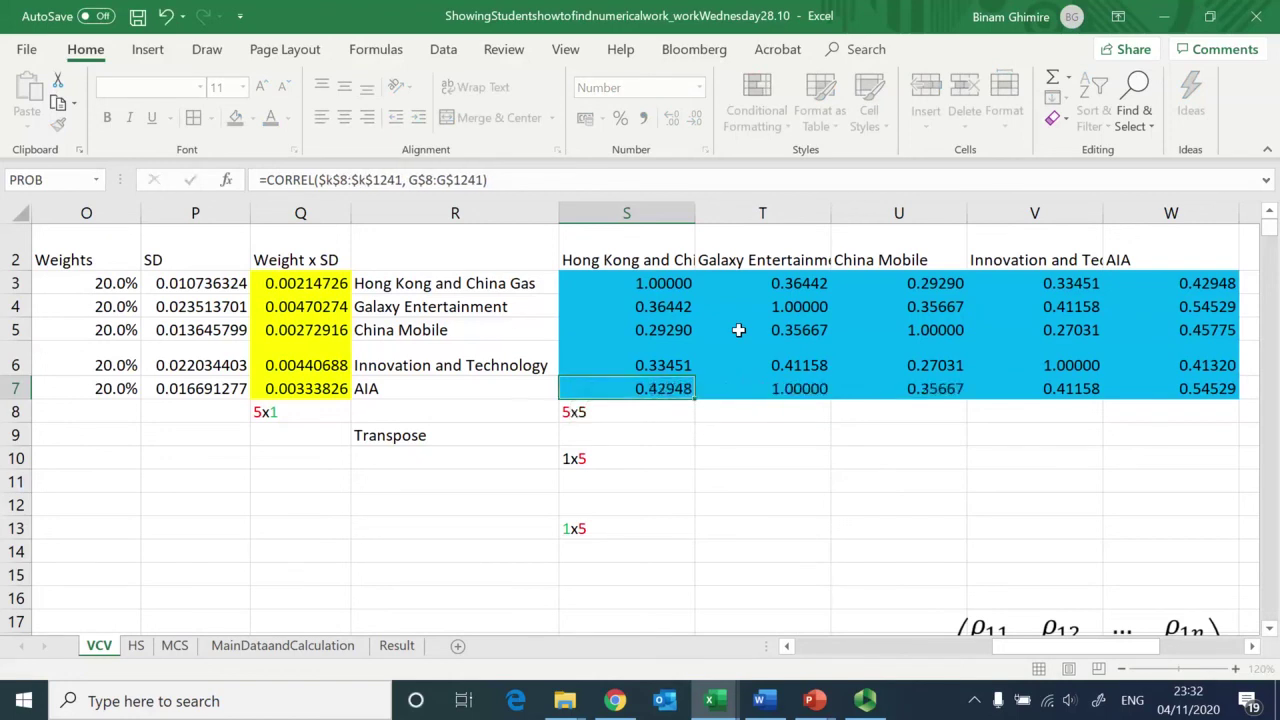
# Step: Copy the S7 formula across the AIA row to W7
pyautogui.press('Up')
pyautogui.hotkey('ctrl', 'c')
pyautogui.hotkey('shift', 'Right')
pyautogui.hotkey('shift', 'Right')
pyautogui.hotkey('shift', 'Right')
pyautogui.hotkey('shift', 'Right')
pyautogui.hotkey('ctrl', 'v')
pyautogui.press('Escape')
# Step: Examine the matrix formula below the correlation matrix that multiplies the weighted SDs by the correlations
pyautogui.press('Up')
pyautogui.press('Up')
pyautogui.press('Up')
pyautogui.press('Up')
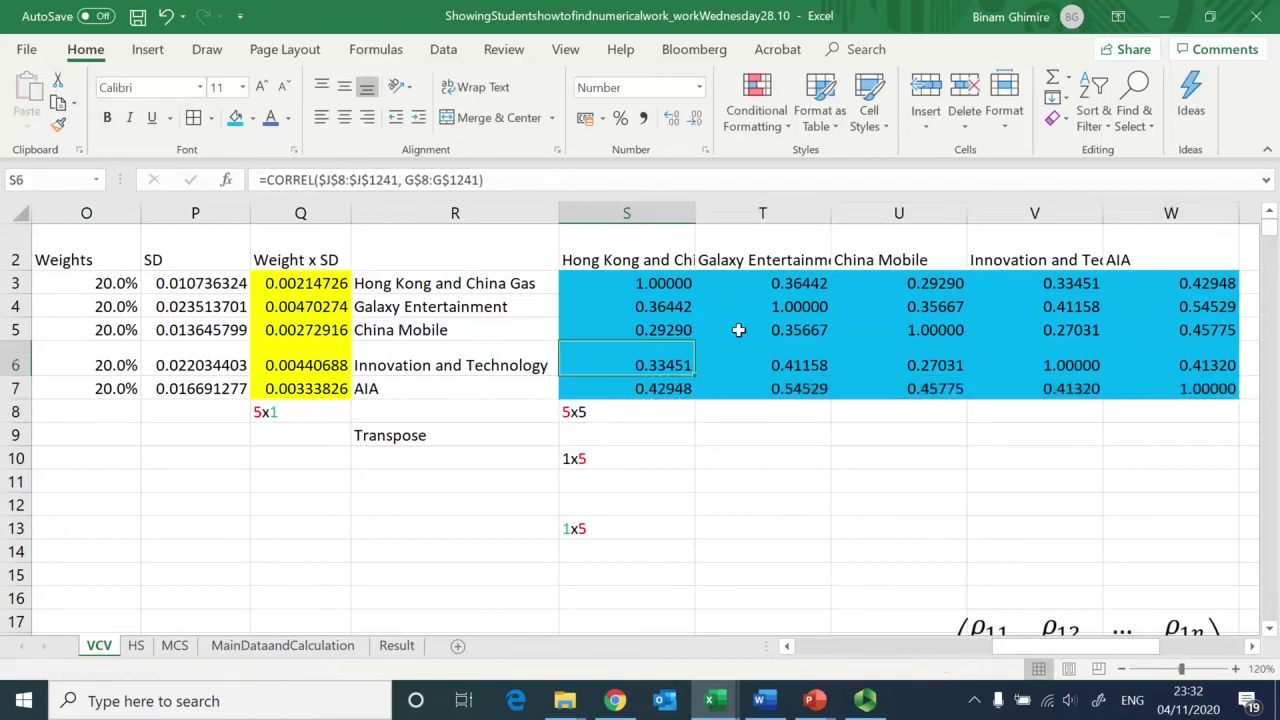
pyautogui.press('Down')
pyautogui.press('Down')
pyautogui.press('Down')
pyautogui.press('Down')
pyautogui.press('Down')
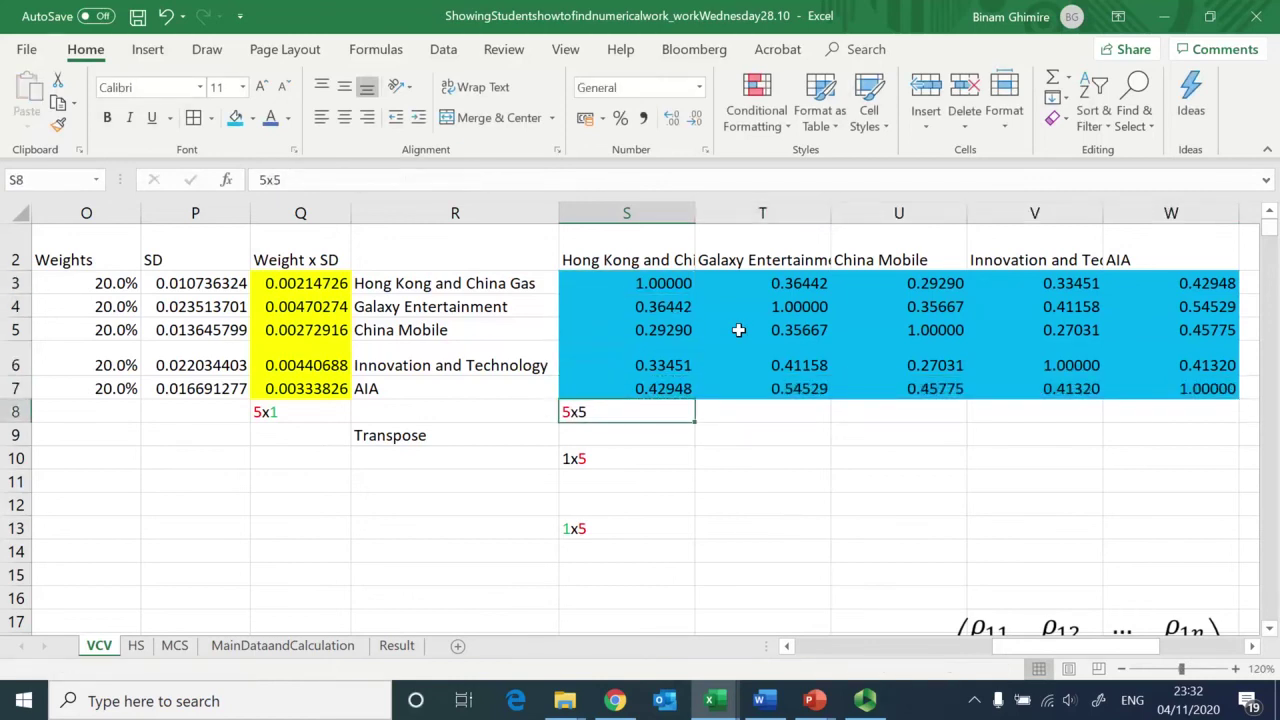
pyautogui.press('Right')
pyautogui.press('Right')
pyautogui.press('Right')
pyautogui.press('Right')
pyautogui.press('Right')
pyautogui.press('Right')
pyautogui.press('Right')
pyautogui.press('Right')
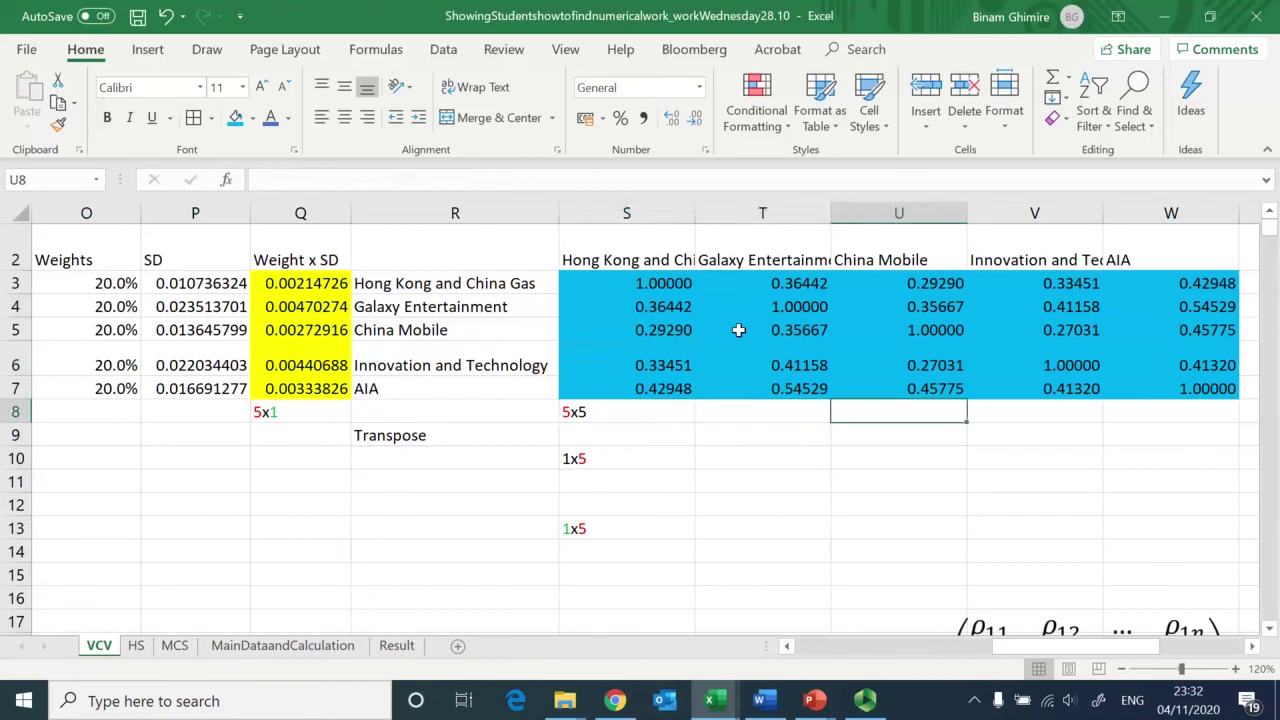
pyautogui.press('Down')
pyautogui.press('Down')
pyautogui.press('Down')
pyautogui.press('Down')
pyautogui.press('Down')
pyautogui.press('Down')
pyautogui.press('Down')
pyautogui.press('Down')
pyautogui.press('Down')
pyautogui.press('Down')
pyautogui.press('Down')
pyautogui.press('Down')
pyautogui.press('Down')
pyautogui.press('Down')
pyautogui.press('Down')
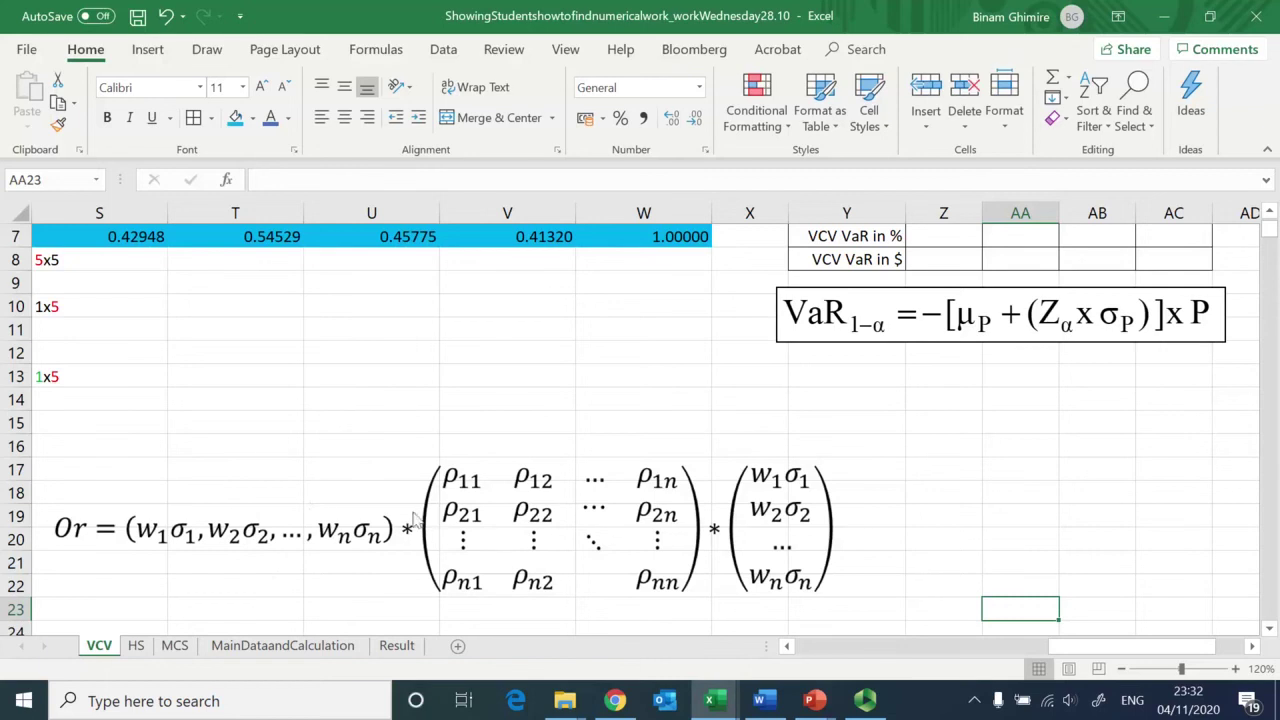
# Step: Compare the matrix dimension labels under the Weight x SD column in Q8 and under the correlation matrix in S8
pyautogui.click(273, 289)
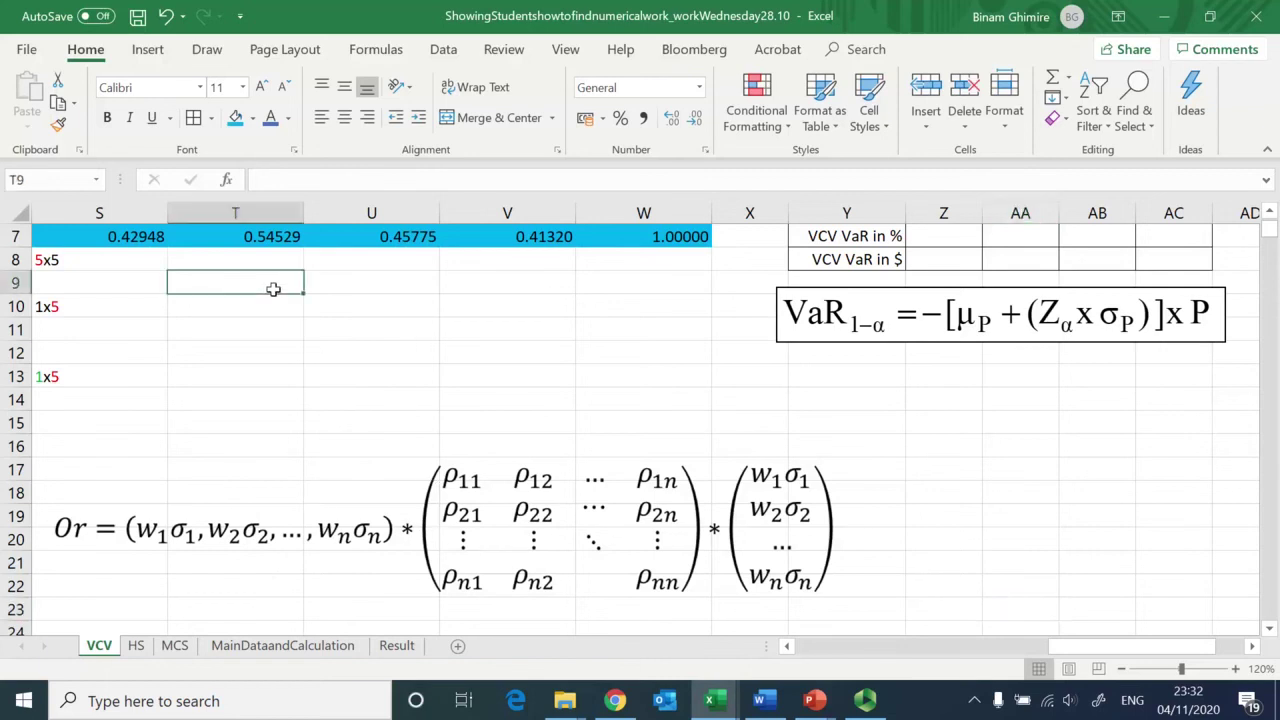
pyautogui.press('Left')
pyautogui.press('Left')
pyautogui.press('Left')
pyautogui.press('Right')
pyautogui.press('Right')
pyautogui.press('Up')
pyautogui.press('Up')
pyautogui.press('Up')
pyautogui.press('Up')
pyautogui.press('Up')
pyautogui.press('Up')
pyautogui.press('Up')
pyautogui.press('Down')
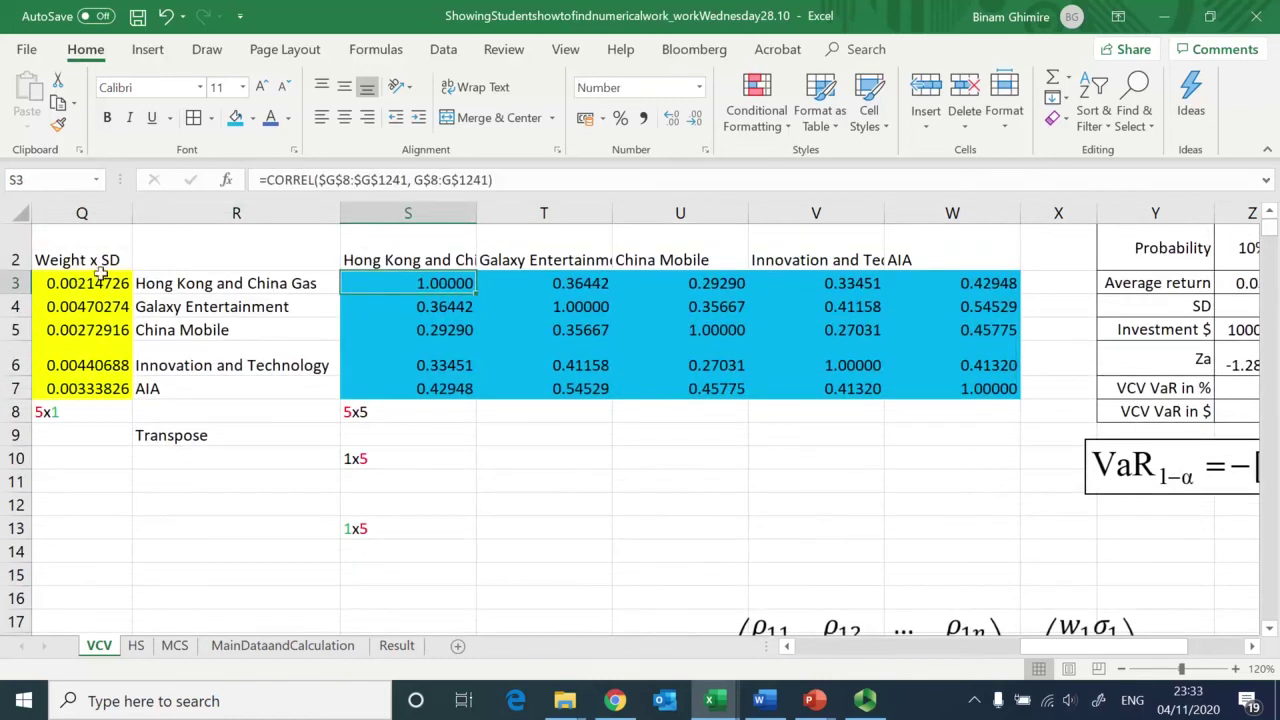
pyautogui.click(60, 414)
pyautogui.hscroll(-1, 60, 414)
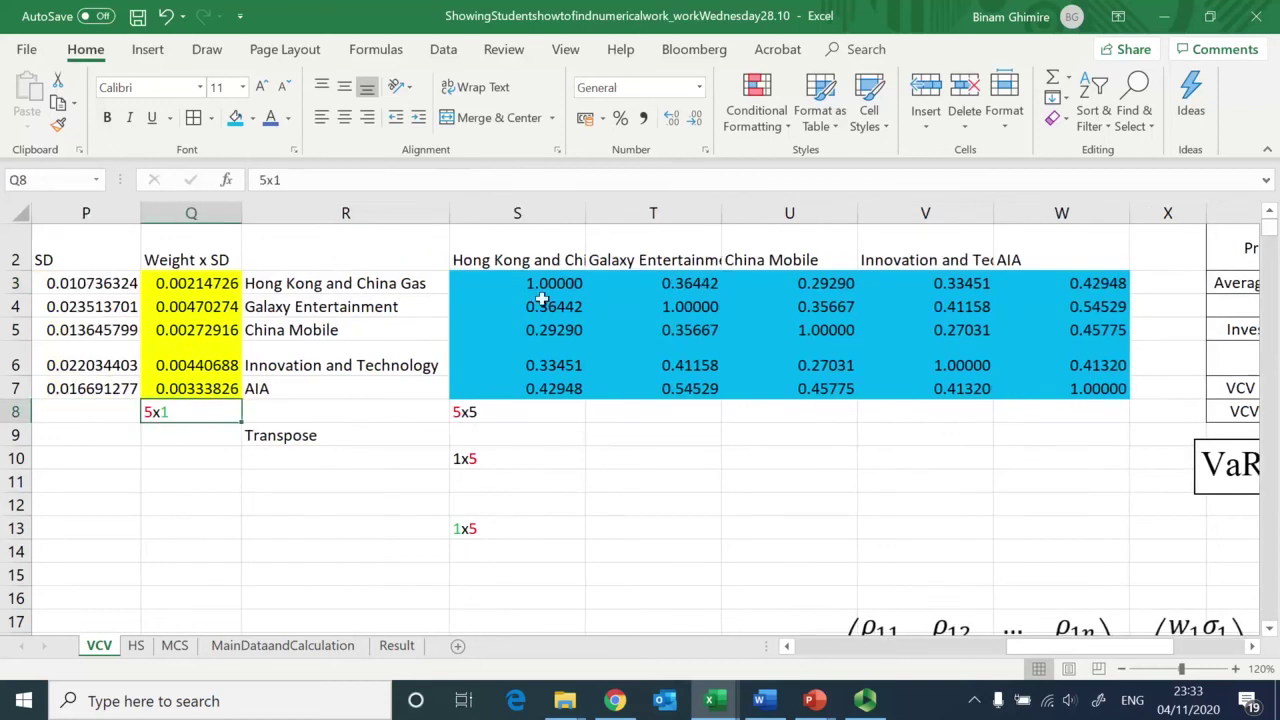
pyautogui.click(485, 411)
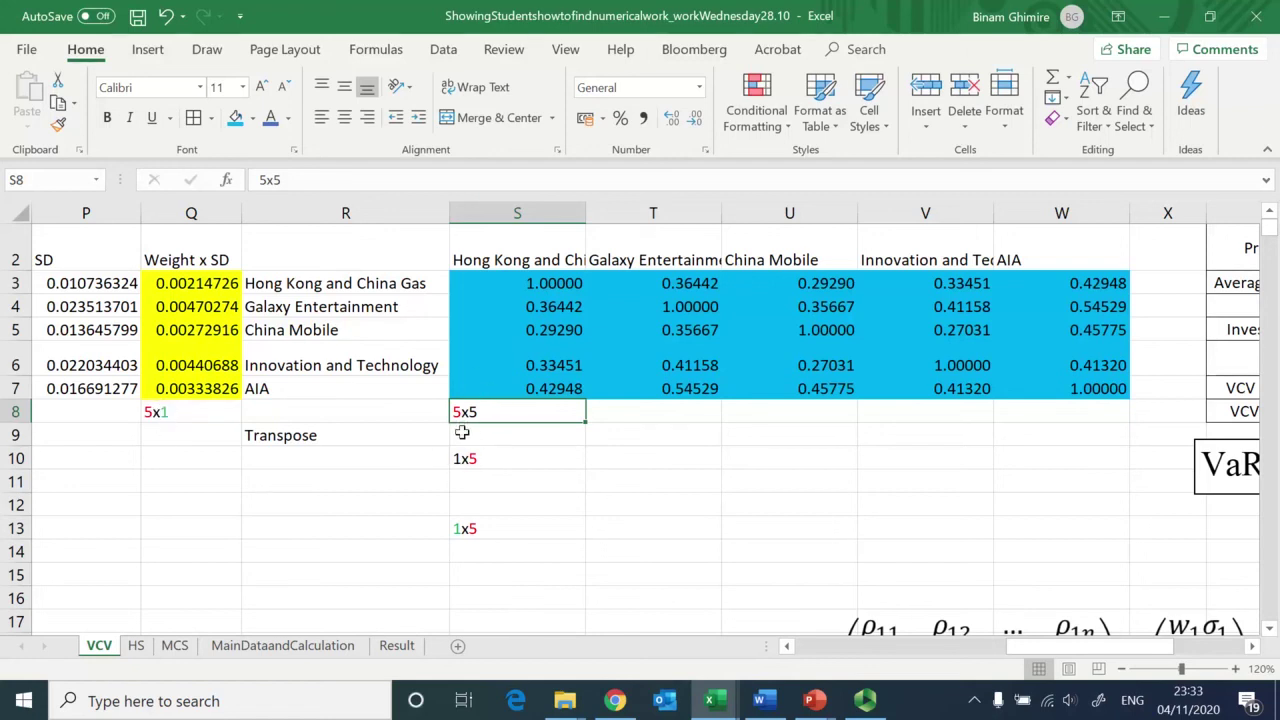
# Step: Transpose the Weight x SD column into S9:W9 with the array formula =TRANSPOSE(Q3:Q7)
pyautogui.click(544, 438)
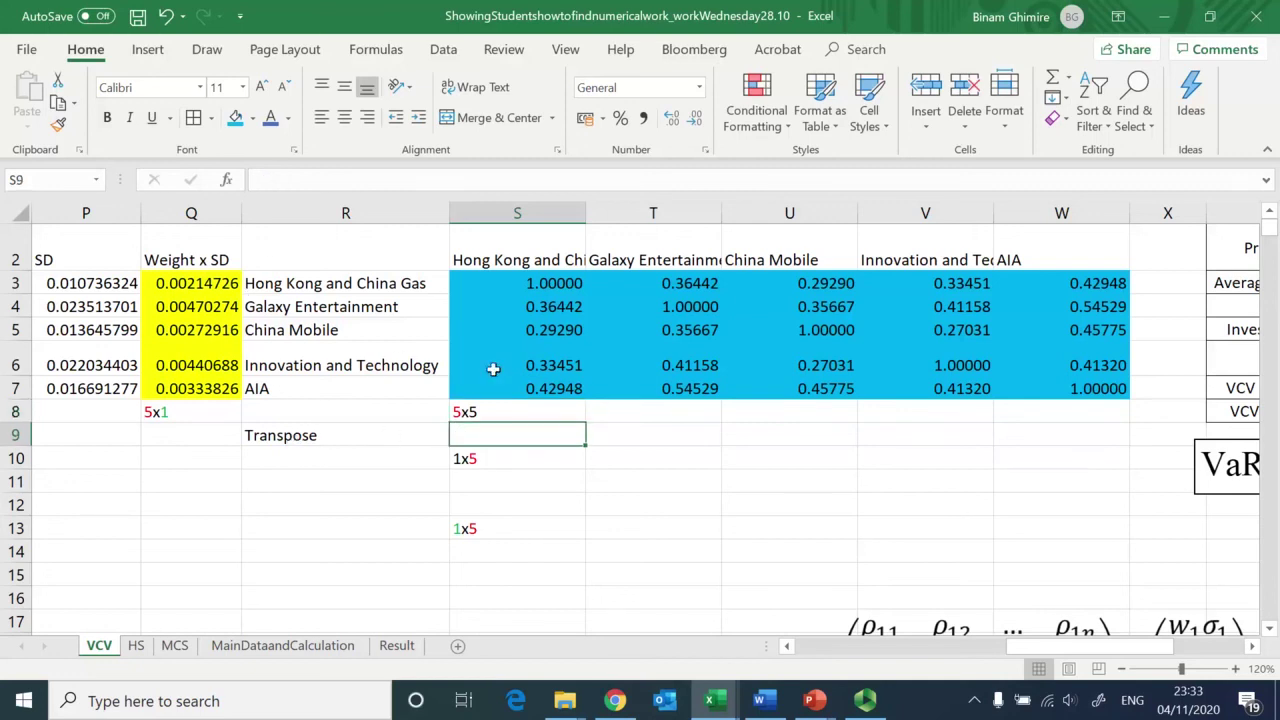
pyautogui.hotkey('shift', 'Right')
pyautogui.hotkey('shift', 'Right')
pyautogui.hotkey('shift', 'Right')
pyautogui.hotkey('shift', 'Right')
pyautogui.write('=')
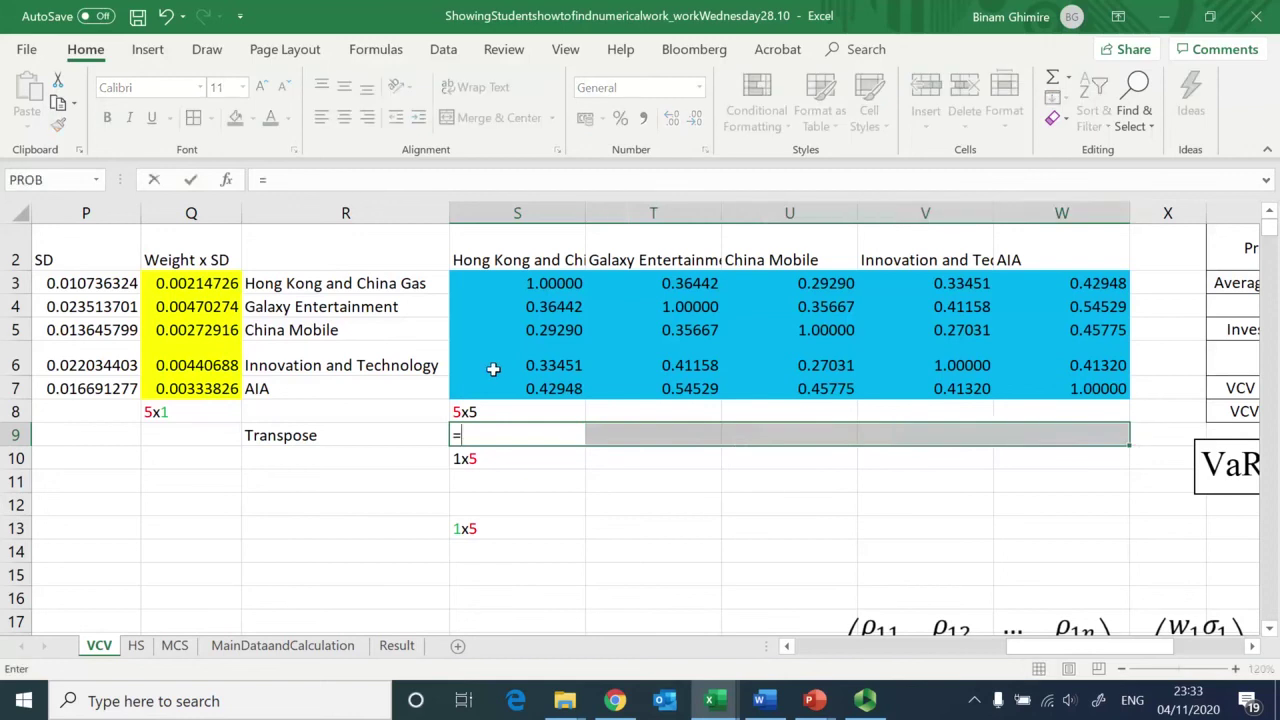
pyautogui.write('transp')
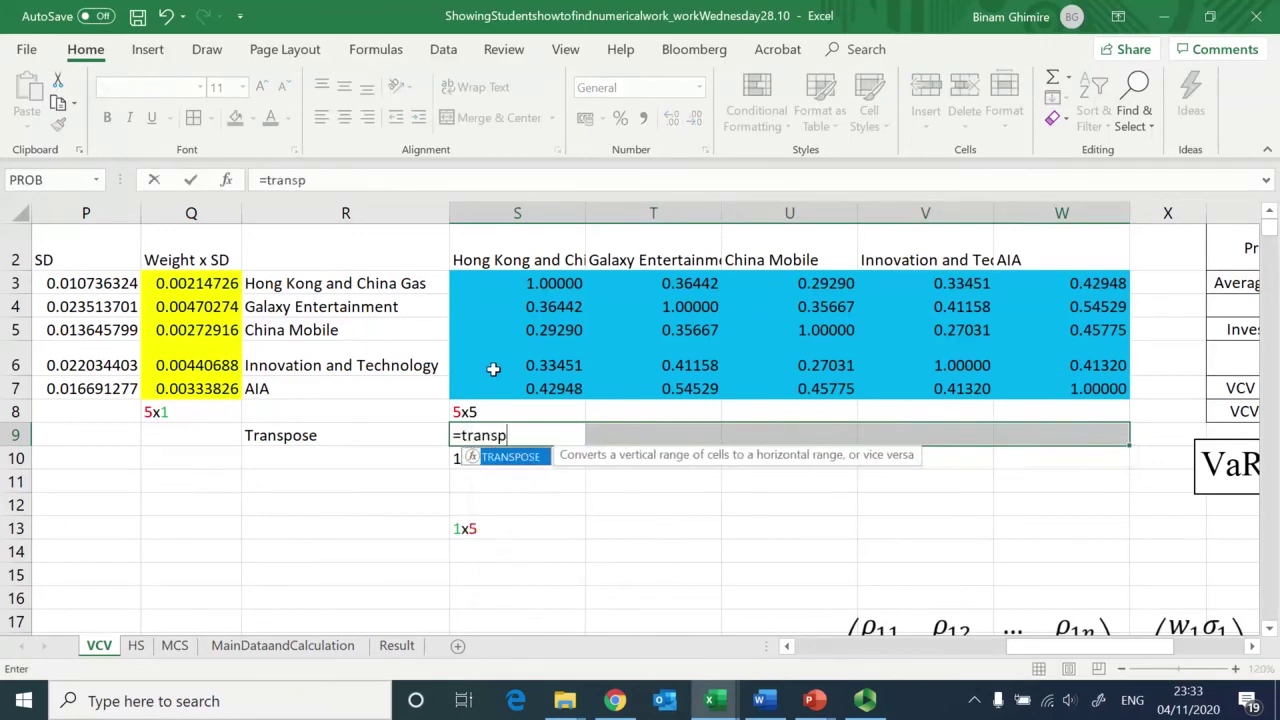
pyautogui.write('ose(')
pyautogui.press('Left')
pyautogui.press('Left')
pyautogui.press('Up')
pyautogui.press('Up')
pyautogui.press('Up')
pyautogui.press('Up')
pyautogui.press('Up')
pyautogui.press('Up')
pyautogui.hotkey('shift', 'Down')
pyautogui.hotkey('shift', 'Down')
pyautogui.hotkey('shift', 'Down')
pyautogui.hotkey('shift', 'Down')
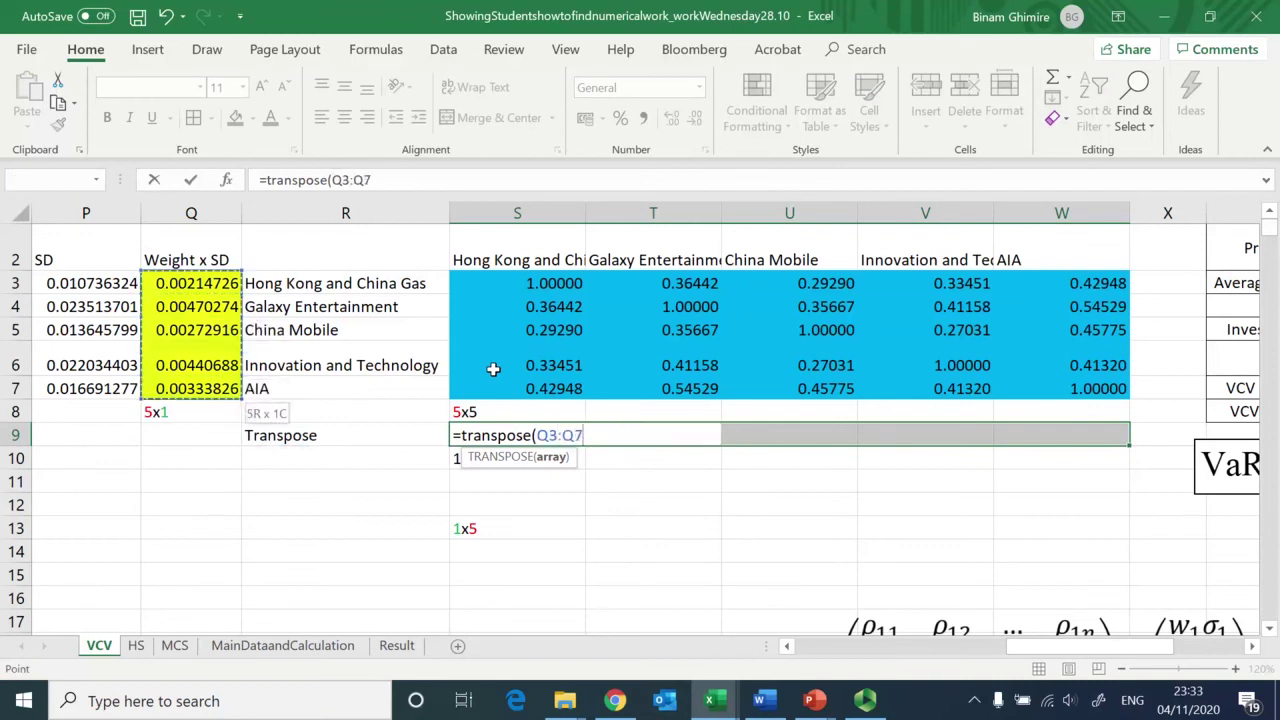
pyautogui.write(')')
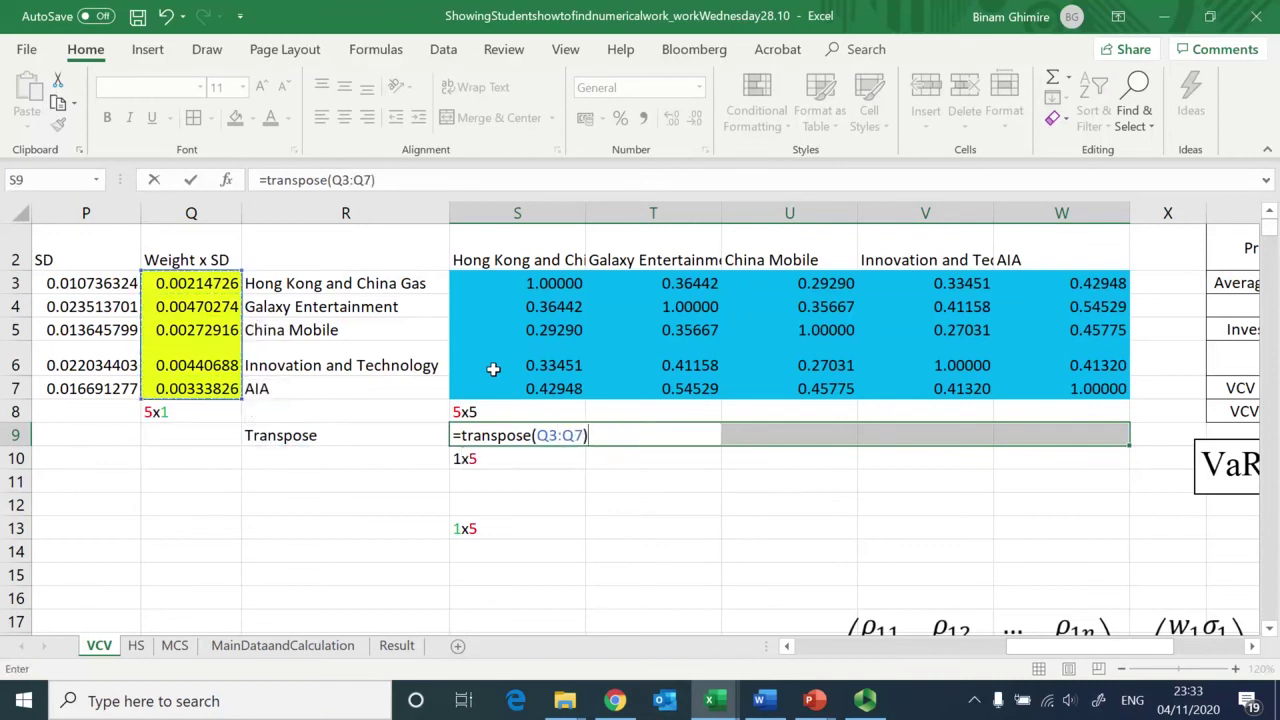
pyautogui.hotkey('ctrl', 'shift', 'Return')
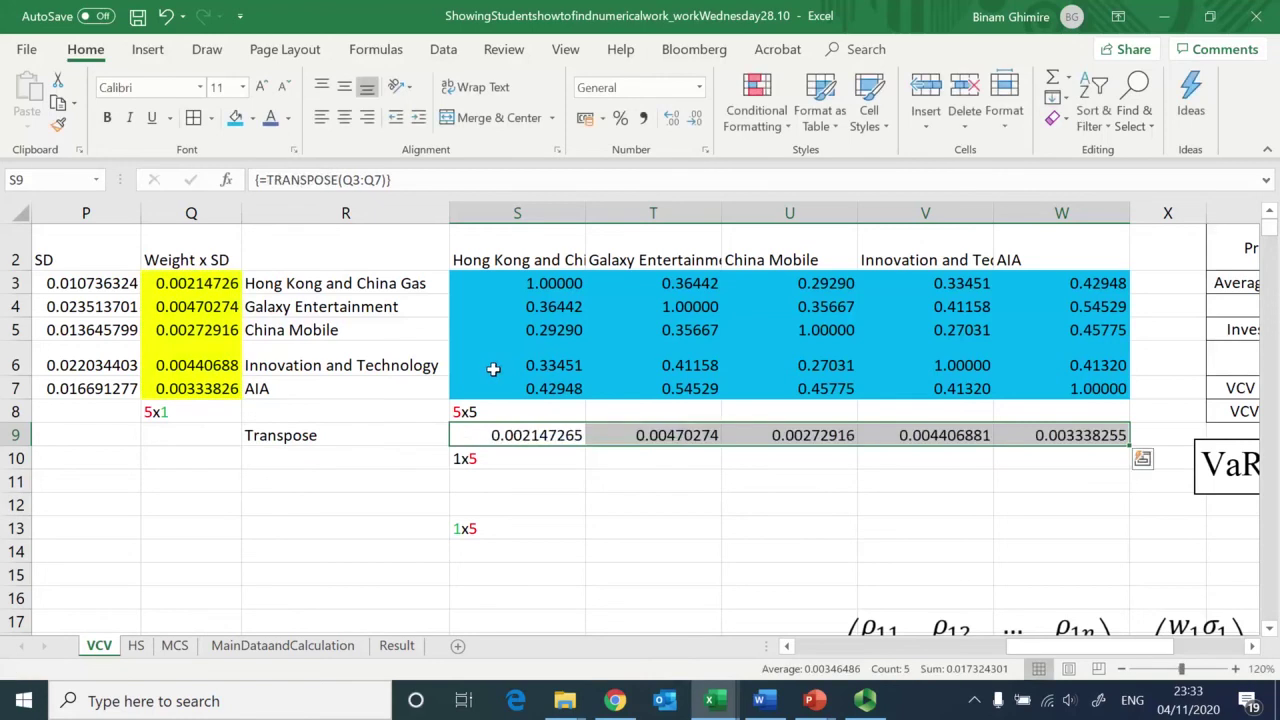
# Step: Review the TRANSPOSE array formula across S9:W9 and the dimension label below it
pyautogui.hotkey('shift', 'Left')
pyautogui.hotkey('shift', 'Left')
pyautogui.hotkey('shift', 'Left')
pyautogui.hotkey('shift', 'Left')
pyautogui.hotkey('shift', 'Right')
pyautogui.hotkey('shift', 'Right')
pyautogui.hotkey('shift', 'Right')
pyautogui.hotkey('shift', 'Right')
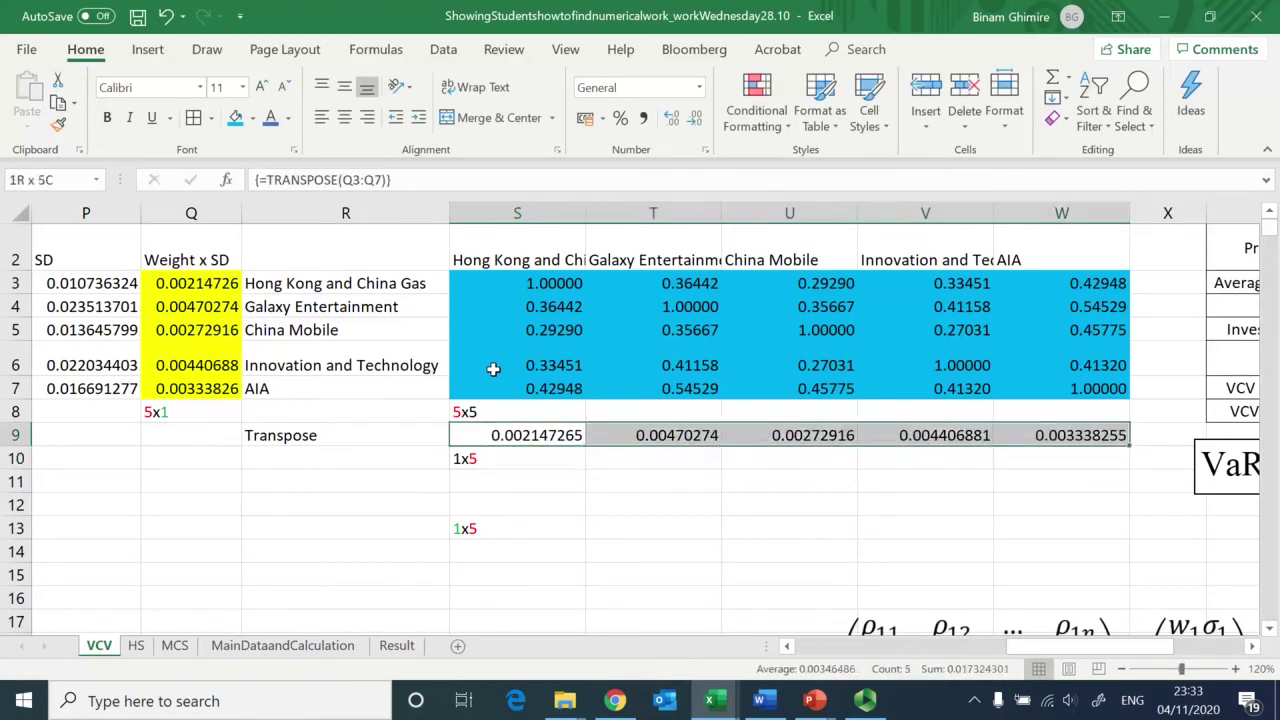
pyautogui.press('F2')
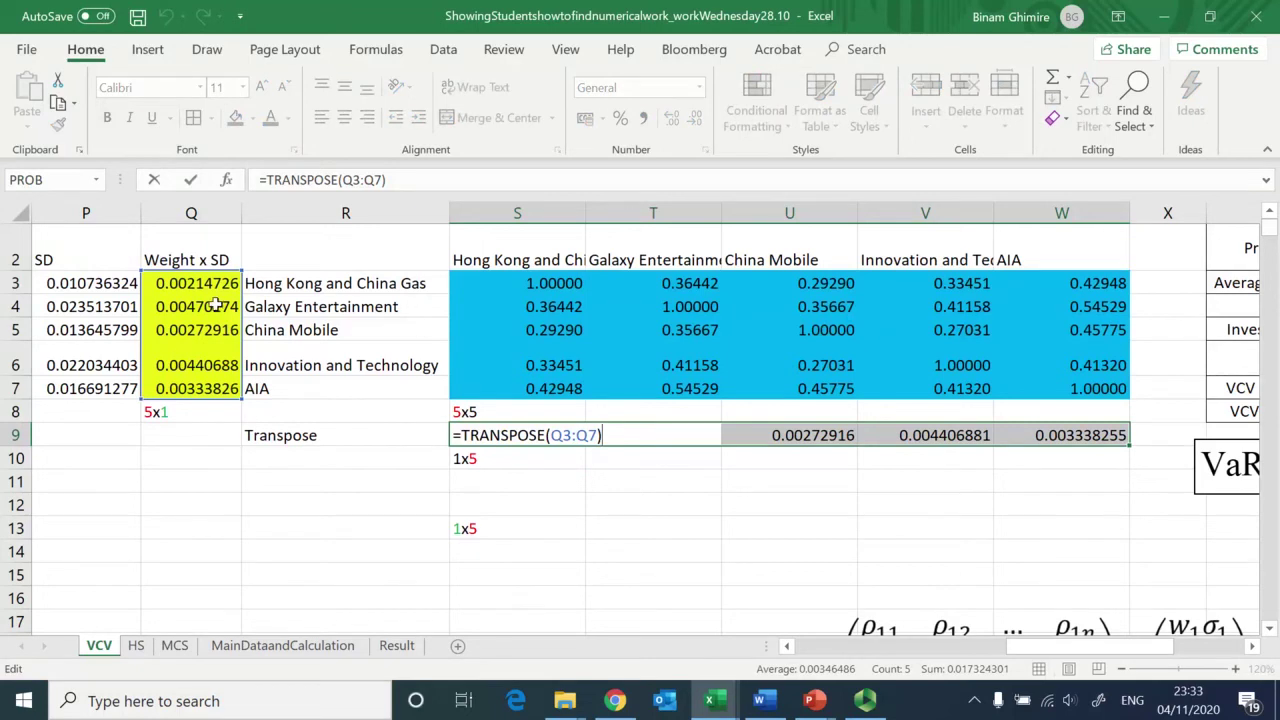
pyautogui.hotkey('ctrl', 'shift', 'Return')
pyautogui.hotkey('shift', 'BackSpace')
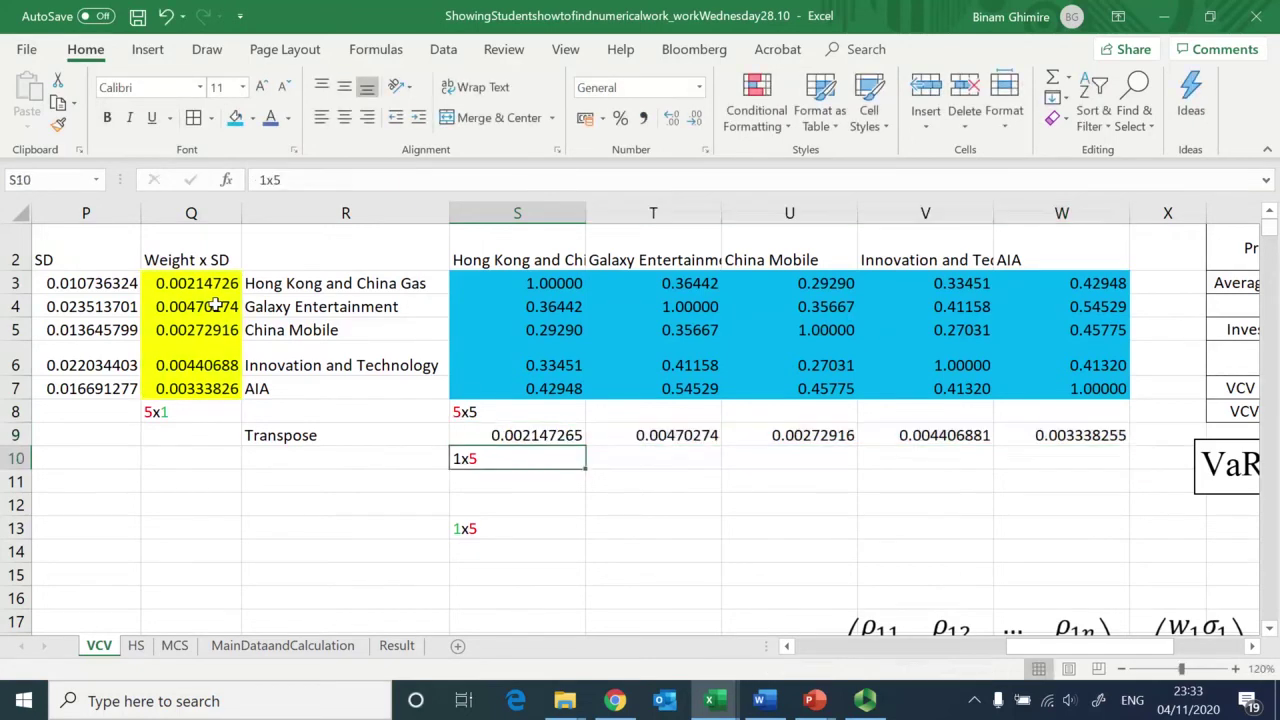
pyautogui.press('Right')
pyautogui.press('Right')
pyautogui.press('Right')
pyautogui.press('Right')
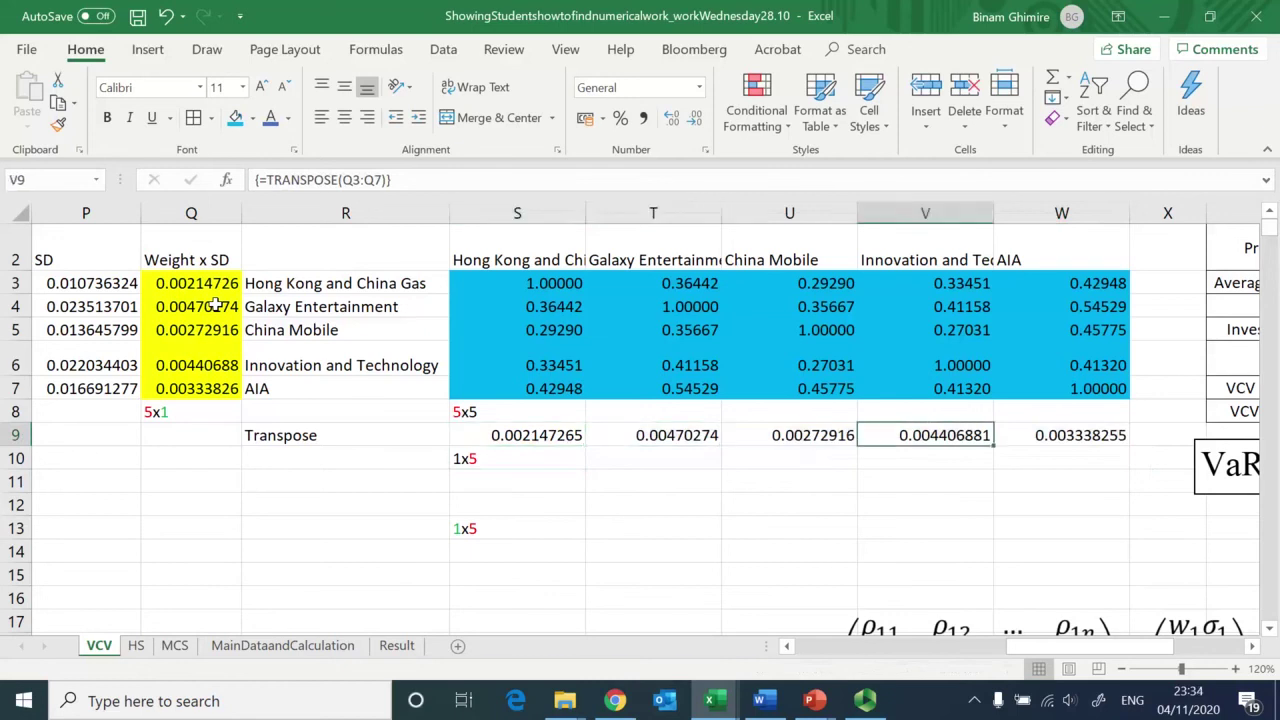
pyautogui.press('Left')
pyautogui.press('Left')
pyautogui.press('Left')
pyautogui.press('Left')
pyautogui.press('Down')
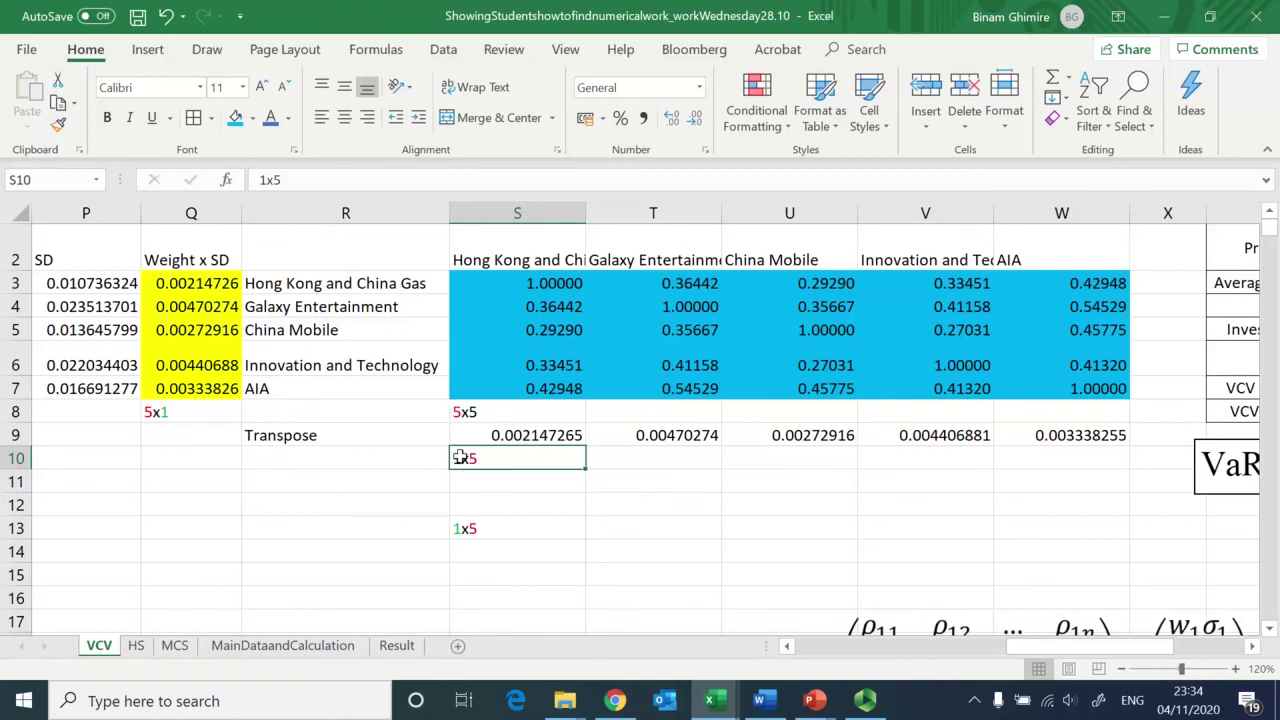
pyautogui.moveTo(503, 432); pyautogui.dragTo(1022, 437)
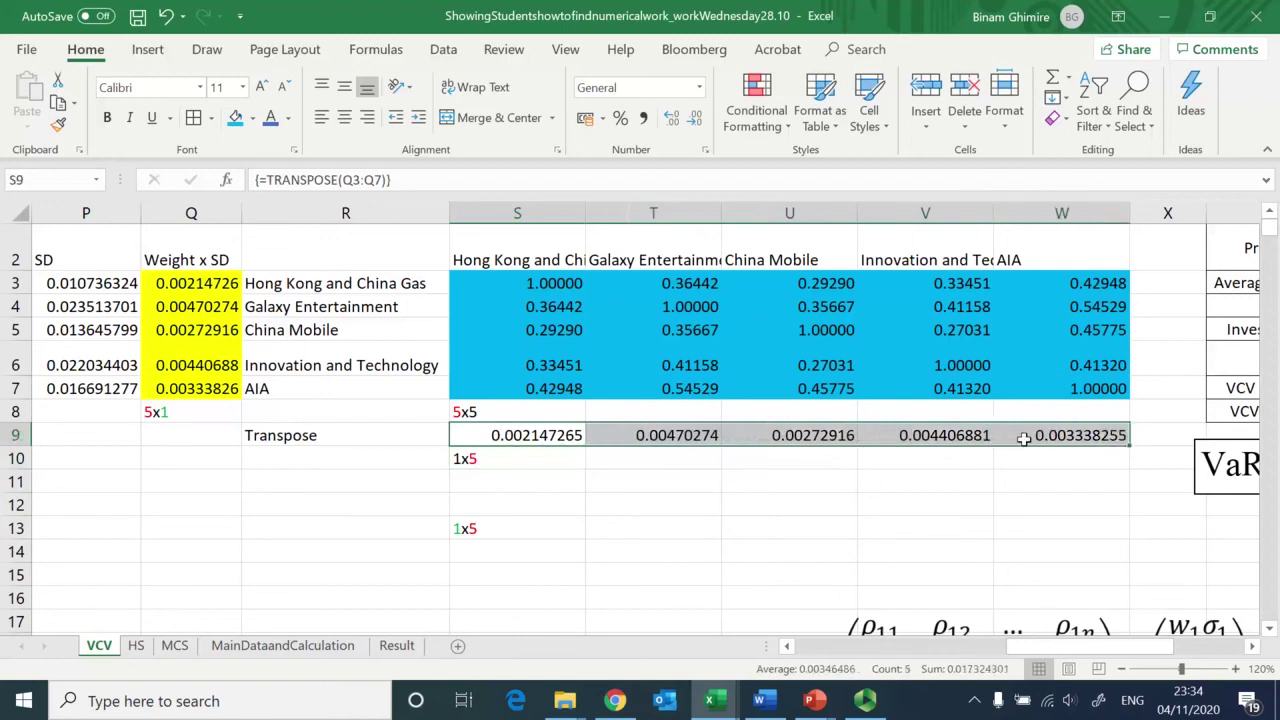
# Step: Start an MMULT array formula across S11:W11 with the transposed row S9:W9 as its first array
pyautogui.click(545, 484)
pyautogui.hotkey('shift', 'Right')
pyautogui.hotkey('shift', 'Right')
pyautogui.hotkey('shift', 'Right')
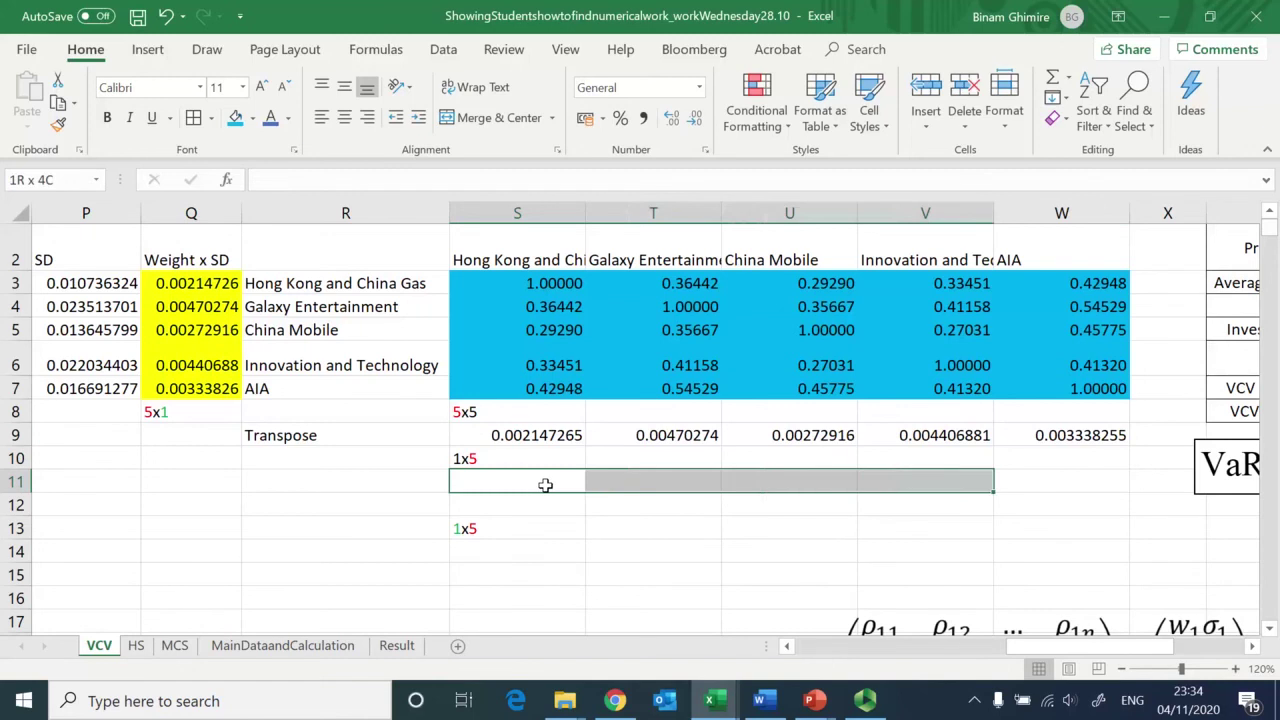
pyautogui.hotkey('shift', 'Right')
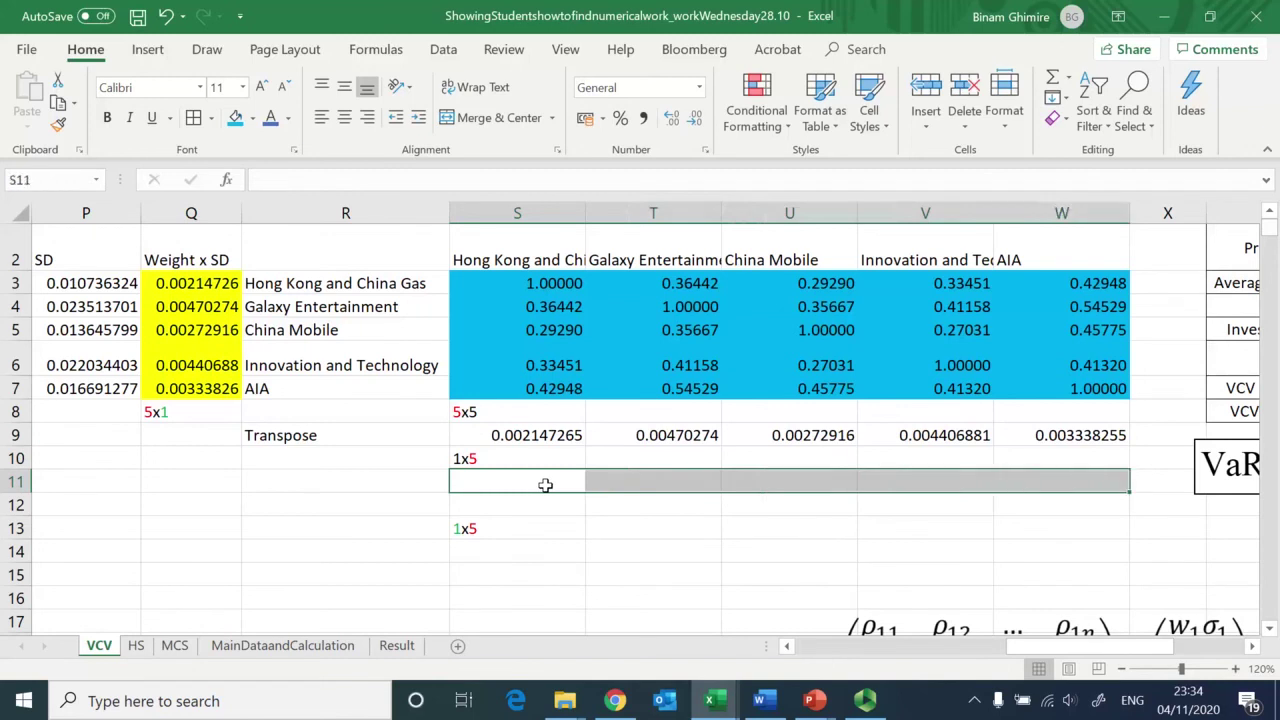
pyautogui.write('=')
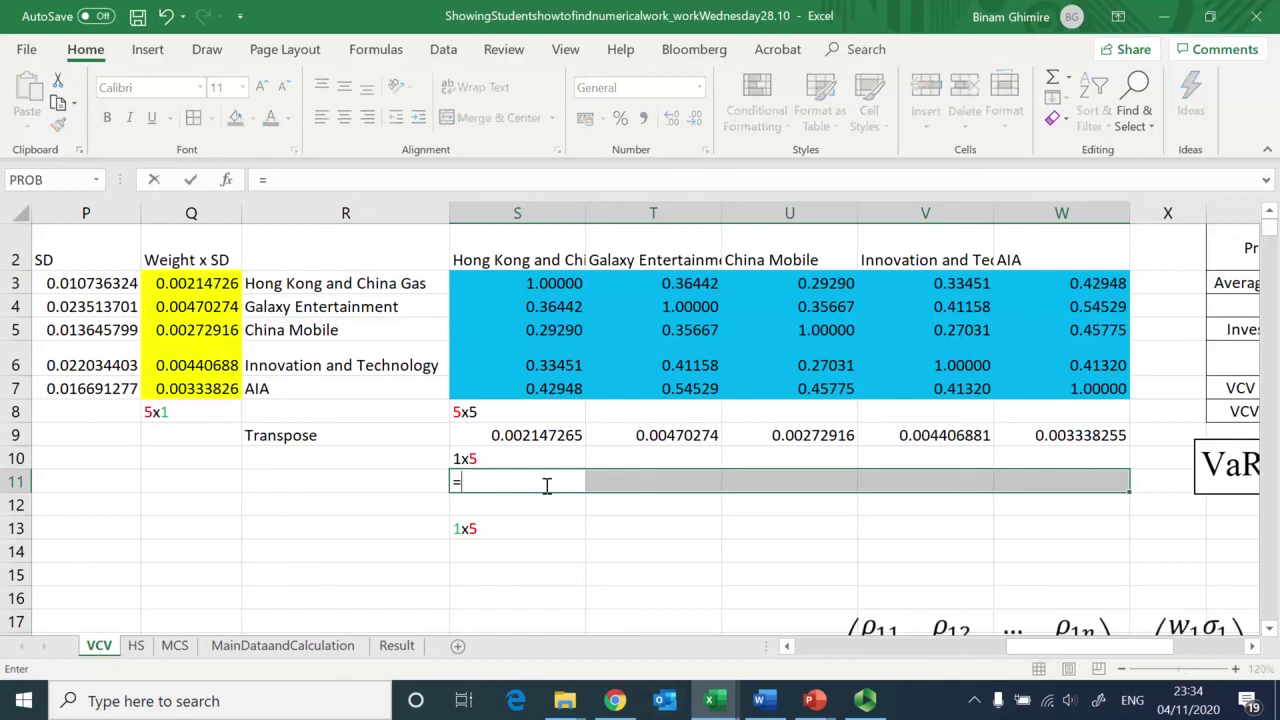
pyautogui.write('mmult(')
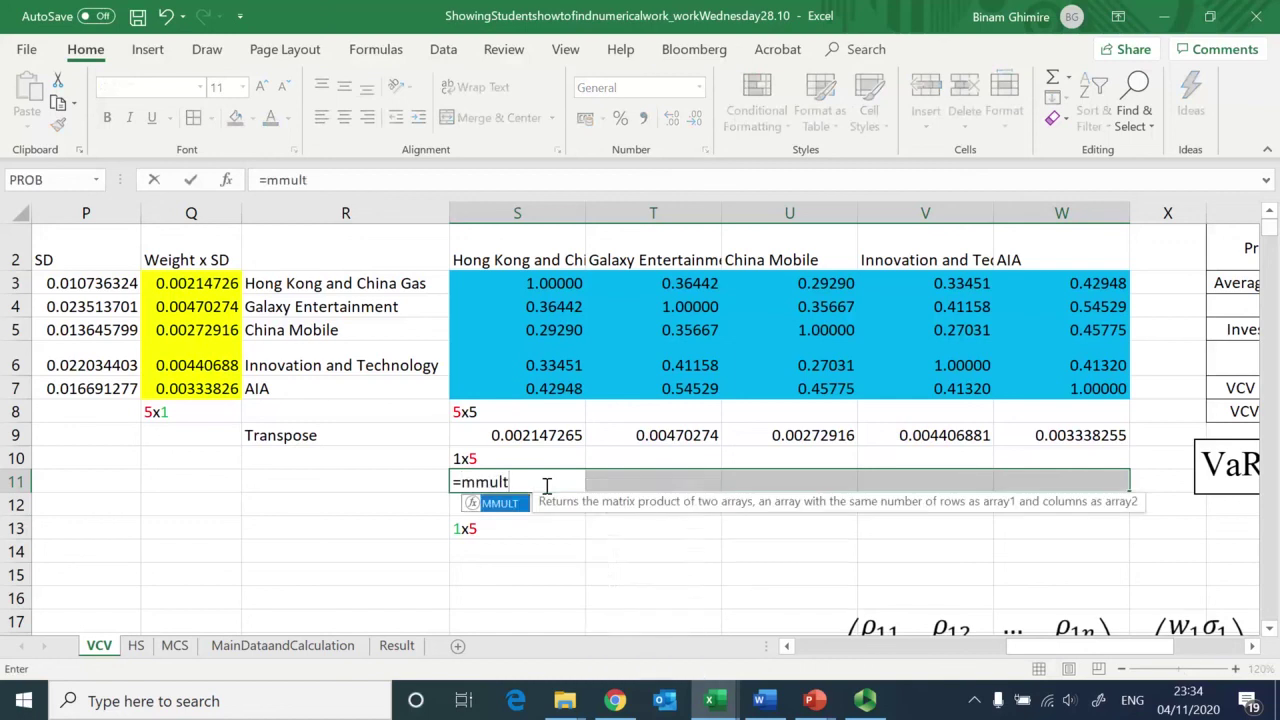
pyautogui.press('Up')
pyautogui.press('Up')
pyautogui.hotkey('shift', 'Right')
pyautogui.hotkey('shift', 'Right')
pyautogui.hotkey('shift', 'Right')
pyautogui.hotkey('shift', 'Right')
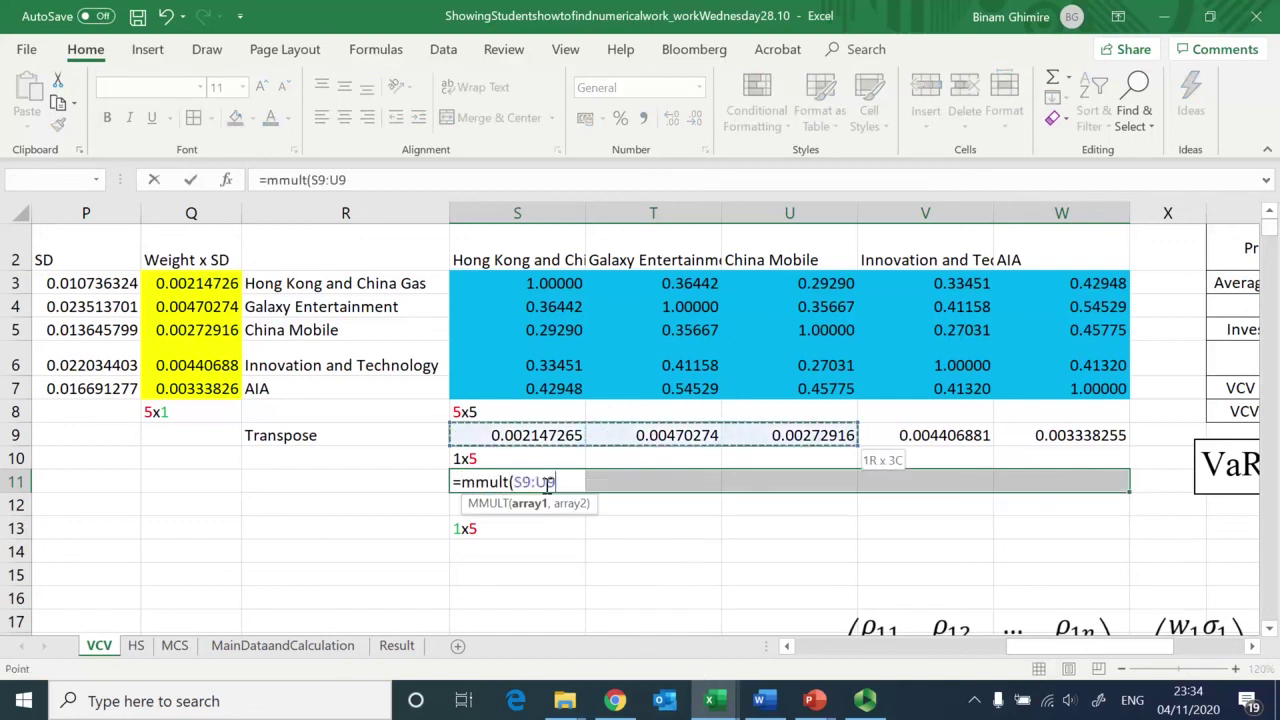
pyautogui.write(',')
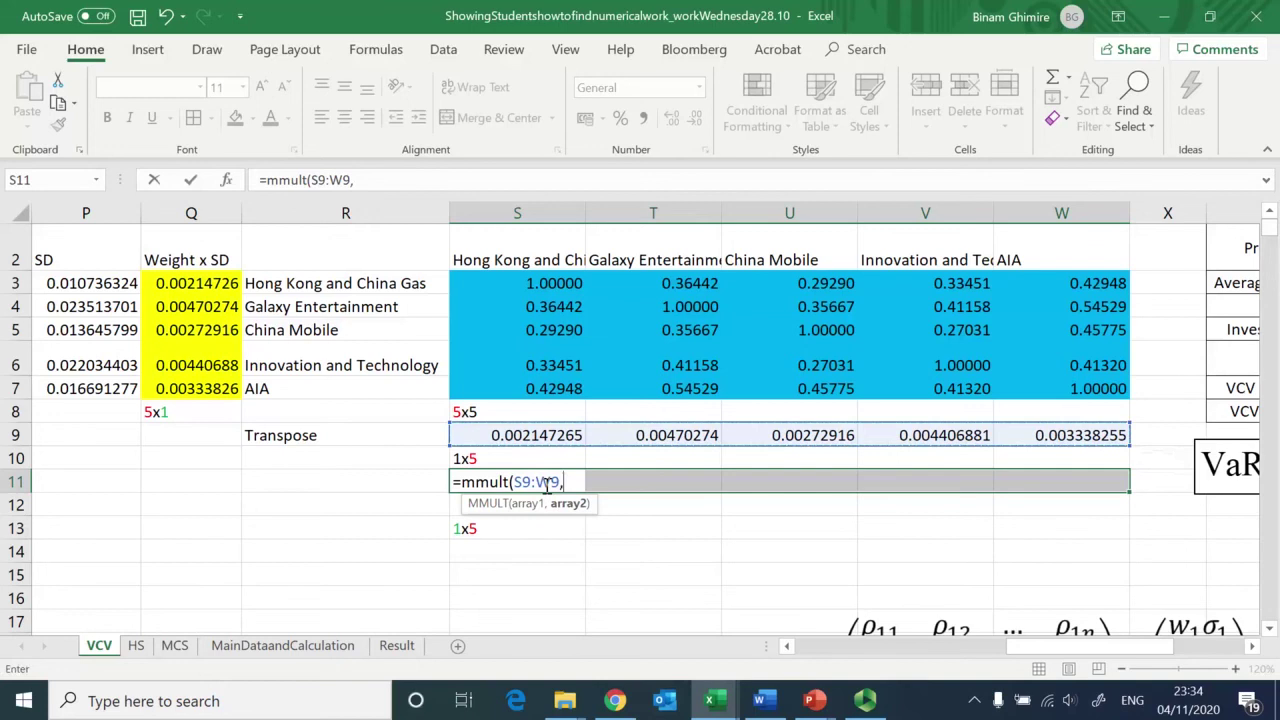
# Step: Complete the MMULT formula with the correlation matrix S3:W7 as its second array and enter it as an array formula
pyautogui.click(555, 283)
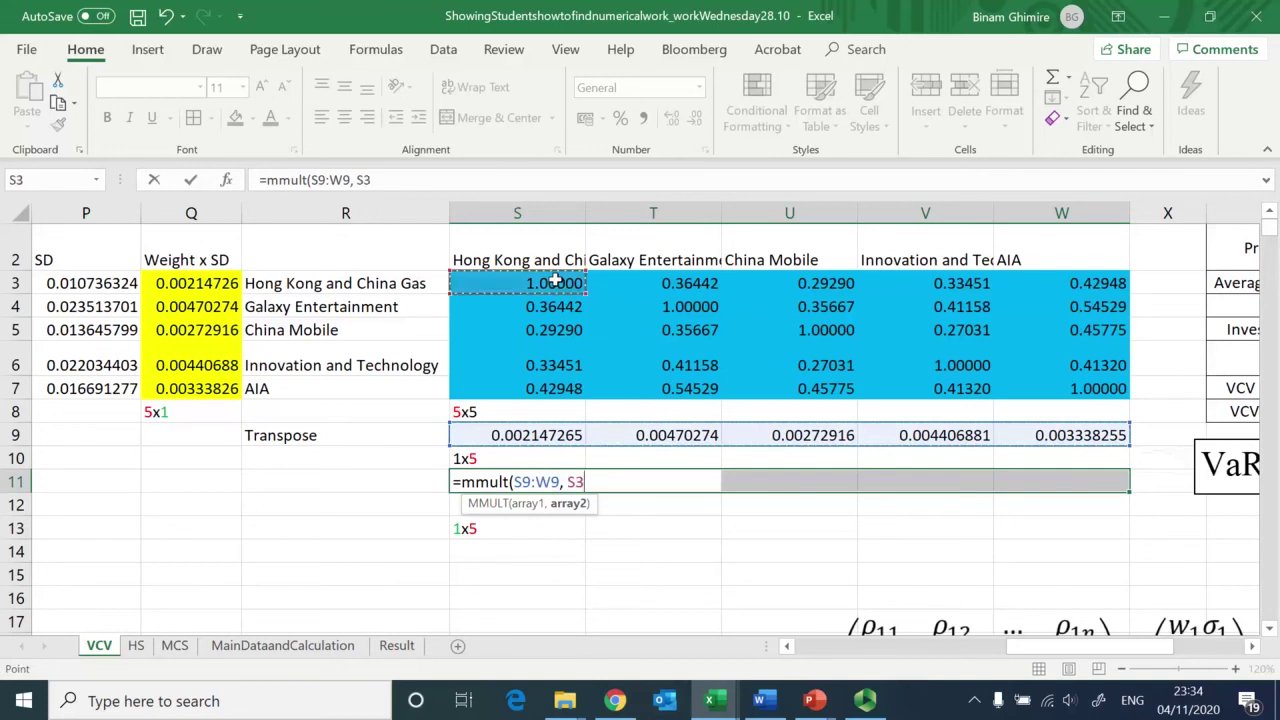
pyautogui.hotkey('shift', 'Down')
pyautogui.hotkey('shift', 'Down')
pyautogui.hotkey('shift', 'Down')
pyautogui.hotkey('shift', 'Down')
pyautogui.hotkey('shift', 'Right')
pyautogui.hotkey('shift', 'Right')
pyautogui.hotkey('shift', 'Right')
pyautogui.hotkey('shift', 'Right')
pyautogui.hotkey('shift', 'Right')
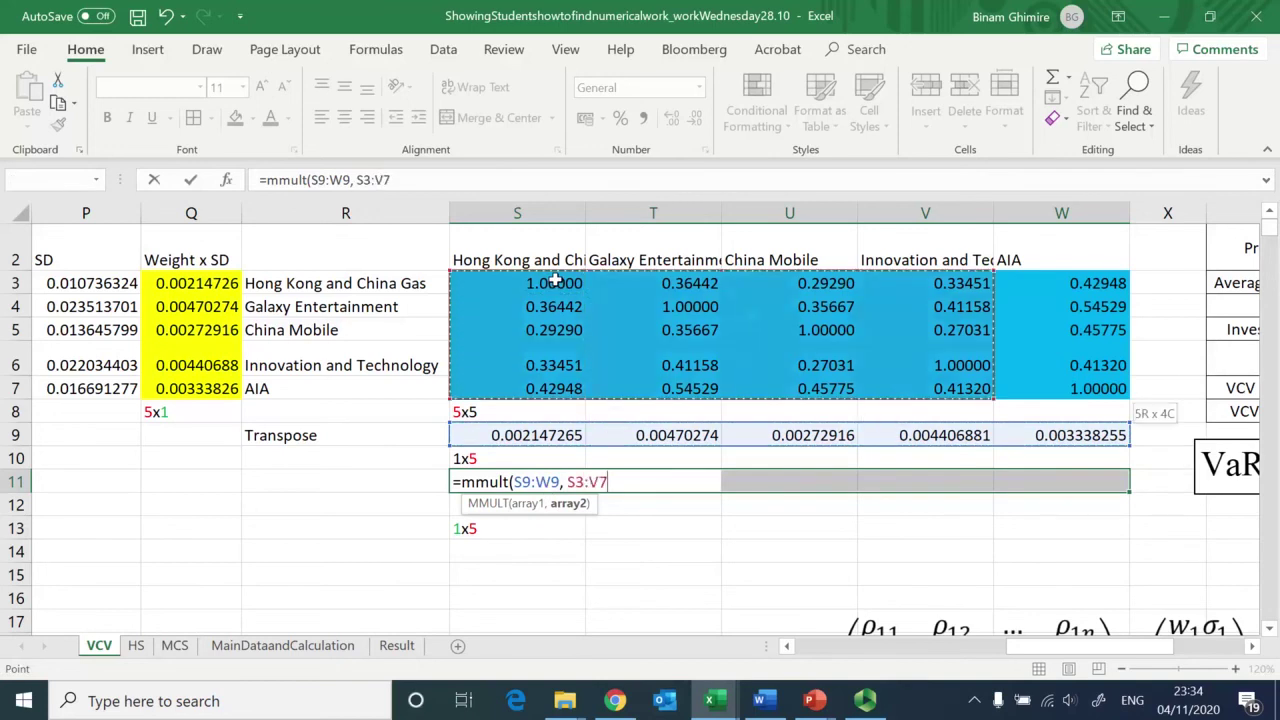
pyautogui.hotkey('shift', 'Left')
pyautogui.write(')')
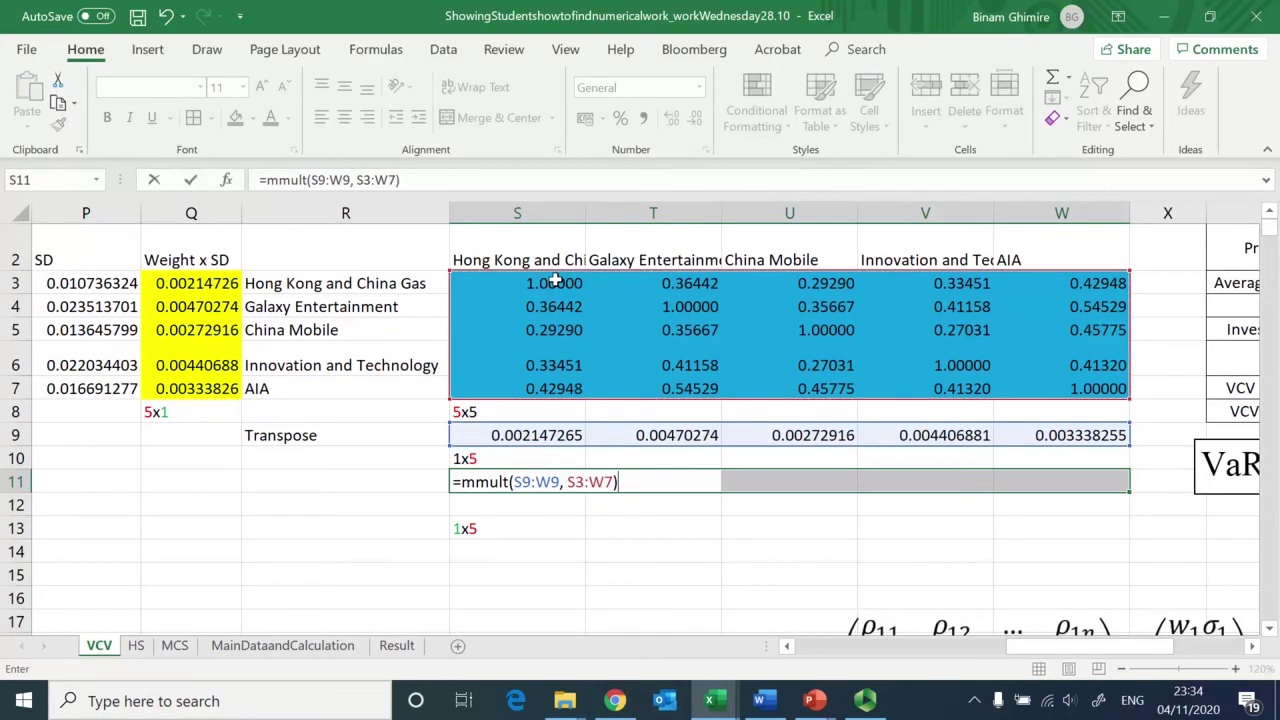
pyautogui.hotkey('ctrl', 'shift', 'Return')
pyautogui.press('Down')
pyautogui.press('Up')
pyautogui.press('Up')
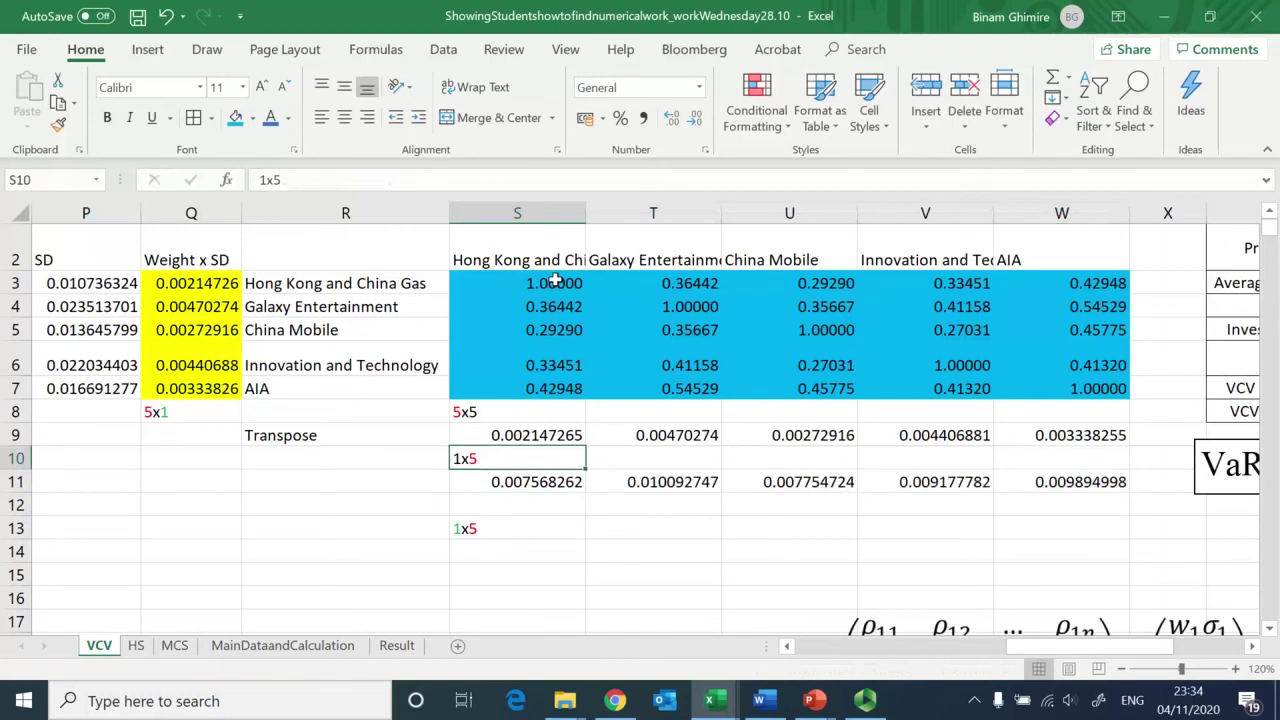
pyautogui.hotkey('ctrl', 'c')
pyautogui.press('Down')
pyautogui.press('Down')
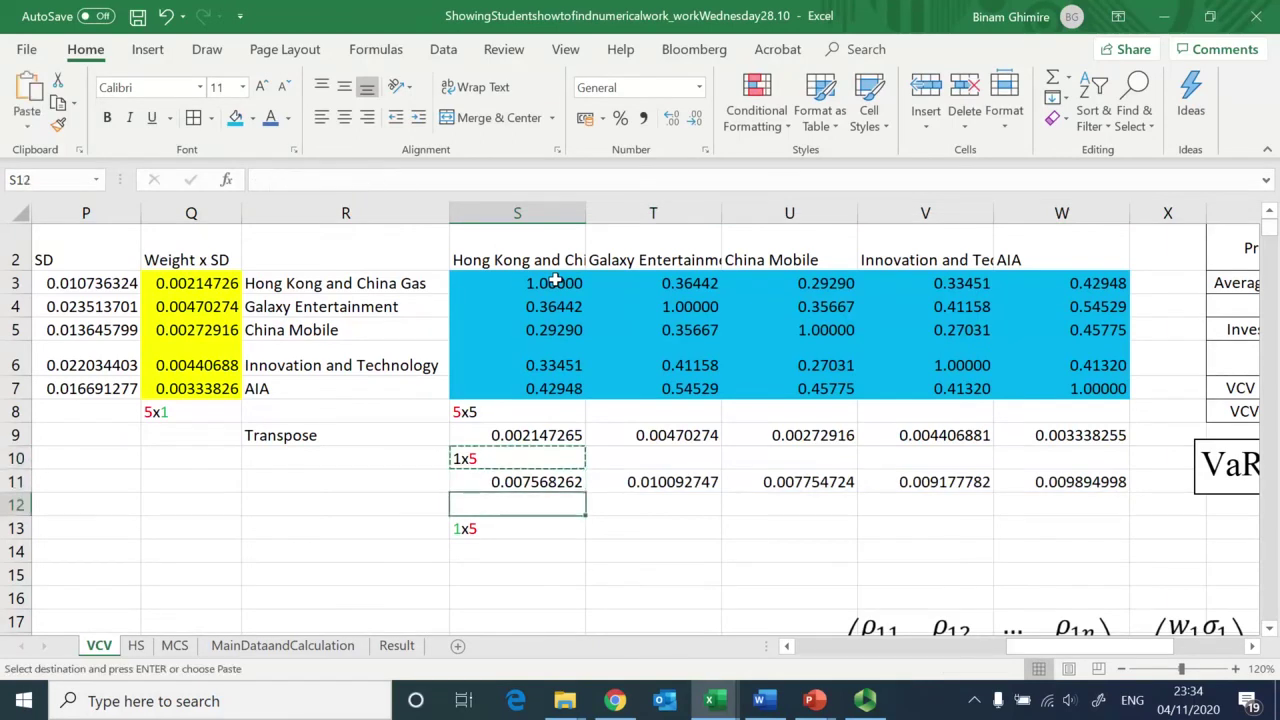
pyautogui.press('Escape')
pyautogui.press('Down')
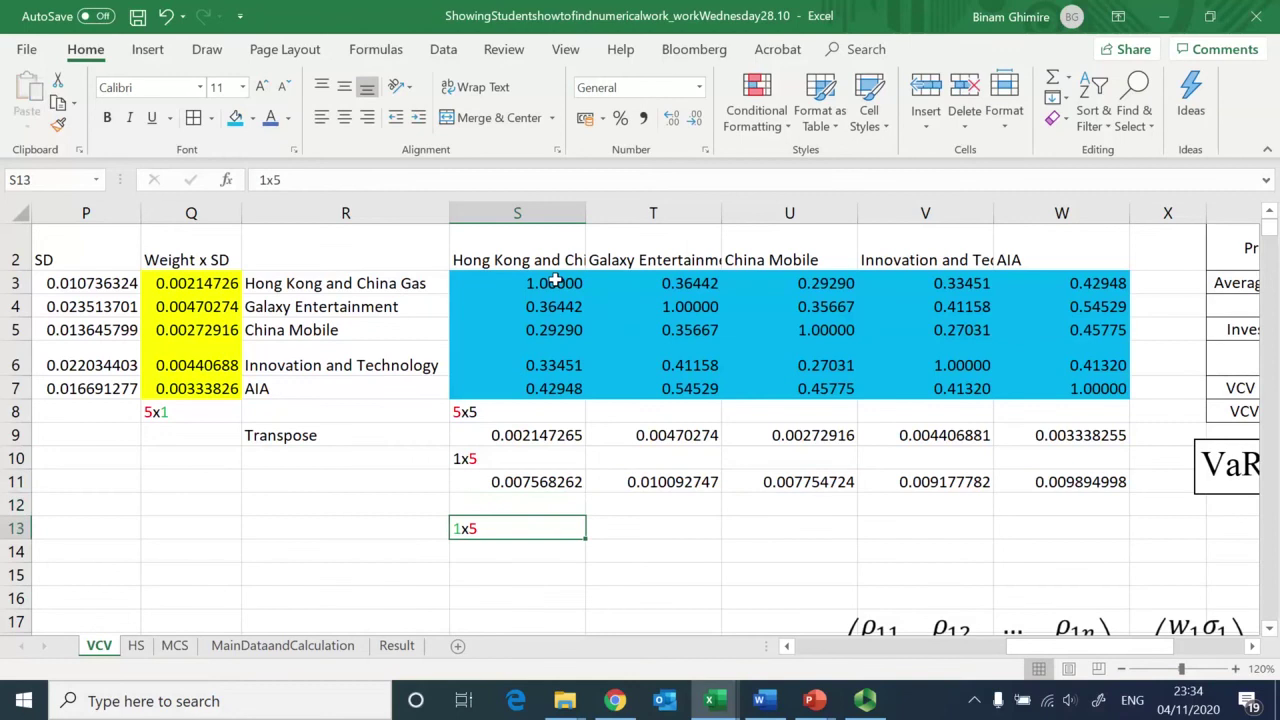
# Step: Move the red-and-green 1x5 dimension label from S13 up to S12, directly below the MMULT result row
pyautogui.hotkey('ctrl', 'x')
pyautogui.press('Up')
pyautogui.hotkey('ctrl', 'v')
pyautogui.press('Up')
pyautogui.press('Right')
pyautogui.press('Right')
pyautogui.press('Right')
pyautogui.press('Right')
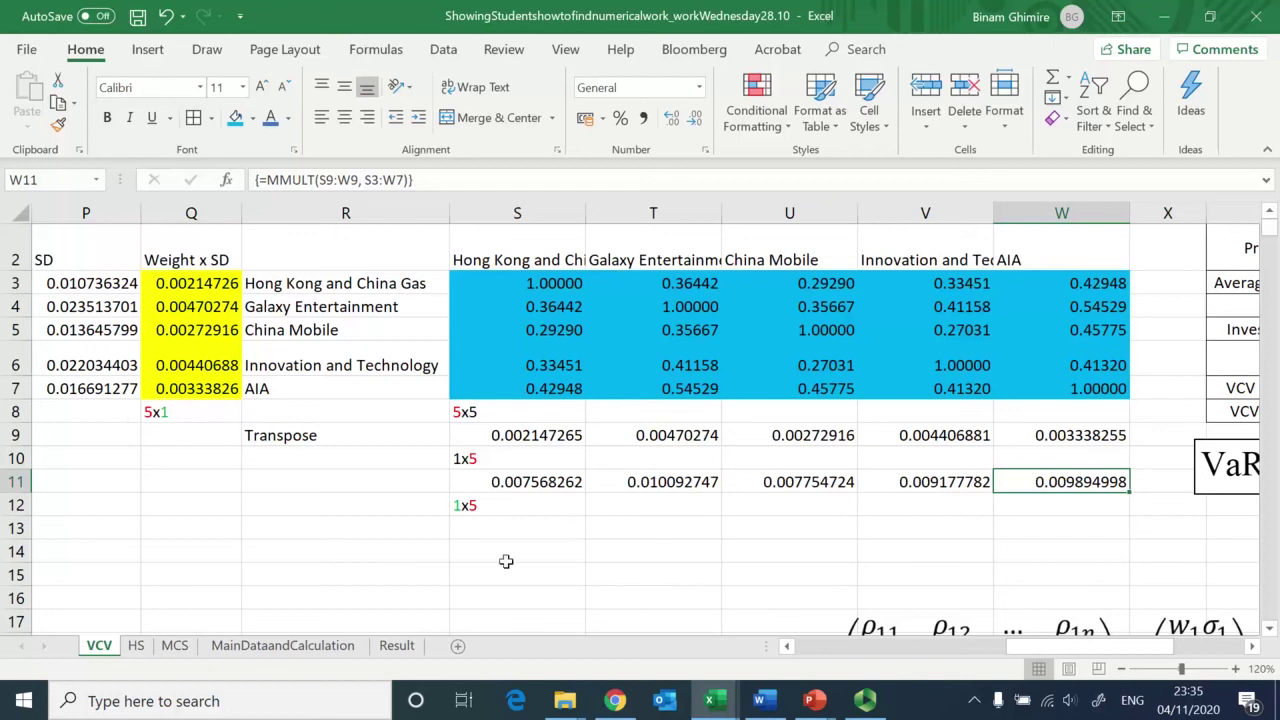
# Step: Start an MMULT formula in S13 with the product row S11:W11 as its first array
pyautogui.click(536, 533)
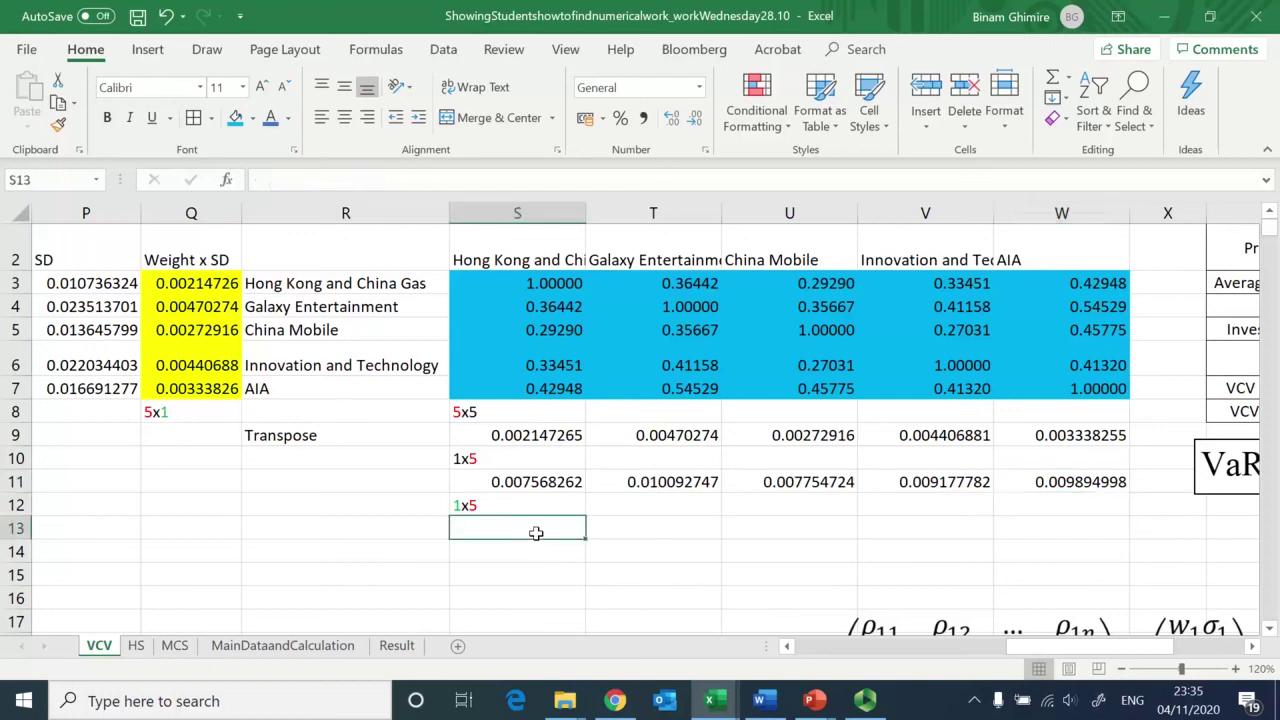
pyautogui.write('=mm')
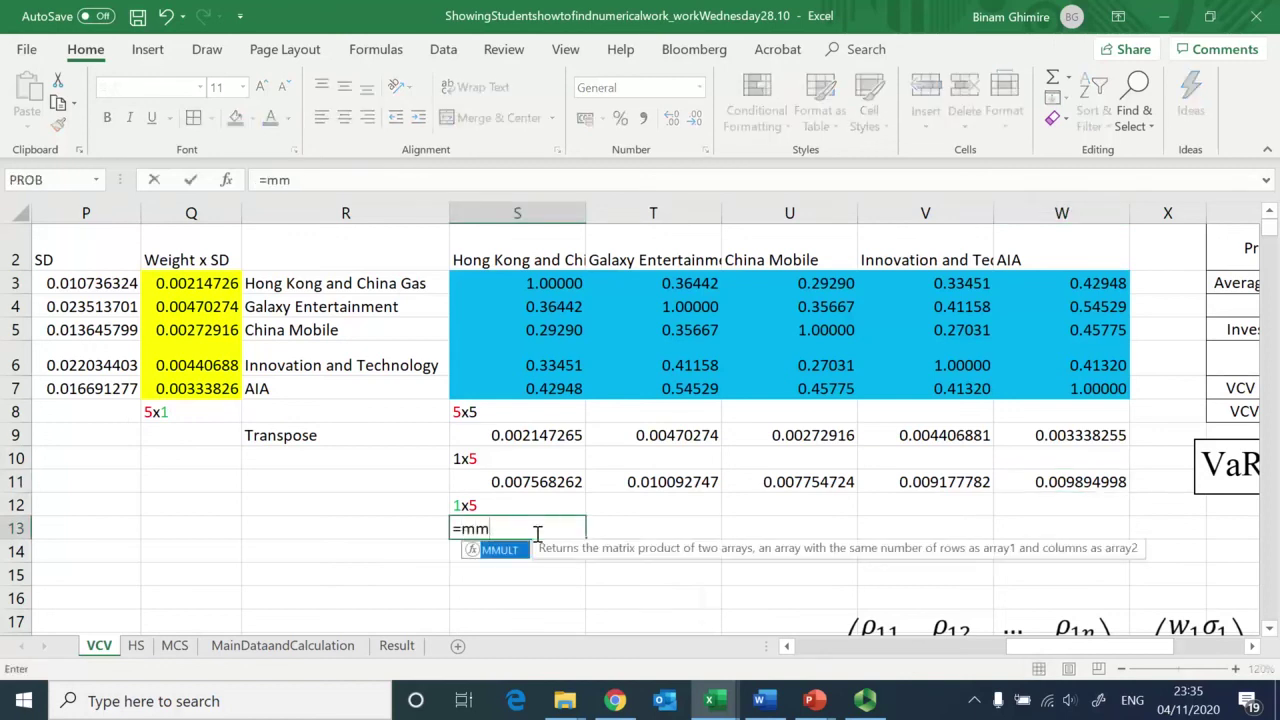
pyautogui.write('ult(')
pyautogui.press('Up')
pyautogui.press('Up')
pyautogui.hotkey('shift', 'Right')
pyautogui.hotkey('shift', 'Right')
pyautogui.hotkey('shift', 'Right')
pyautogui.hotkey('shift', 'Right')
pyautogui.write(',')
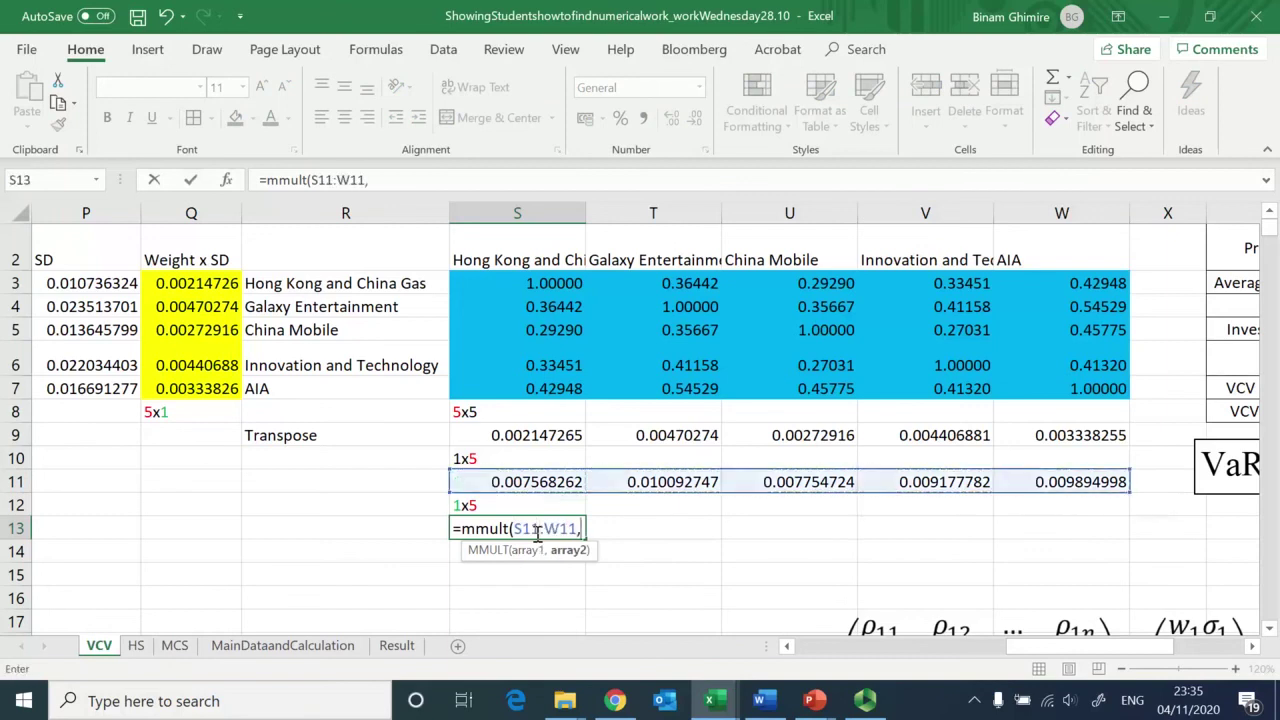
# Step: Complete the S13 MMULT with the Weight x SD column Q3:Q7 as its second array and enter it as an array formula
pyautogui.click(200, 283)
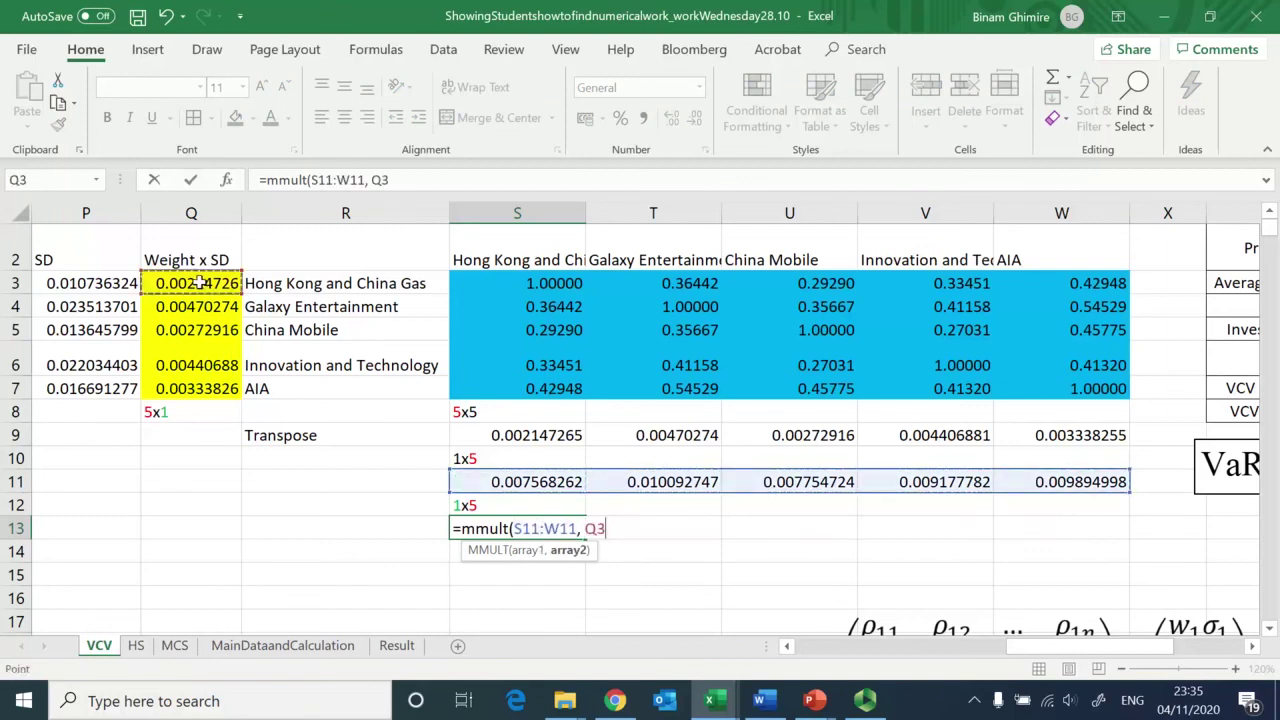
pyautogui.hotkey('shift', 'Down')
pyautogui.hotkey('shift', 'Down')
pyautogui.hotkey('shift', 'Down')
pyautogui.hotkey('shift', 'Down')
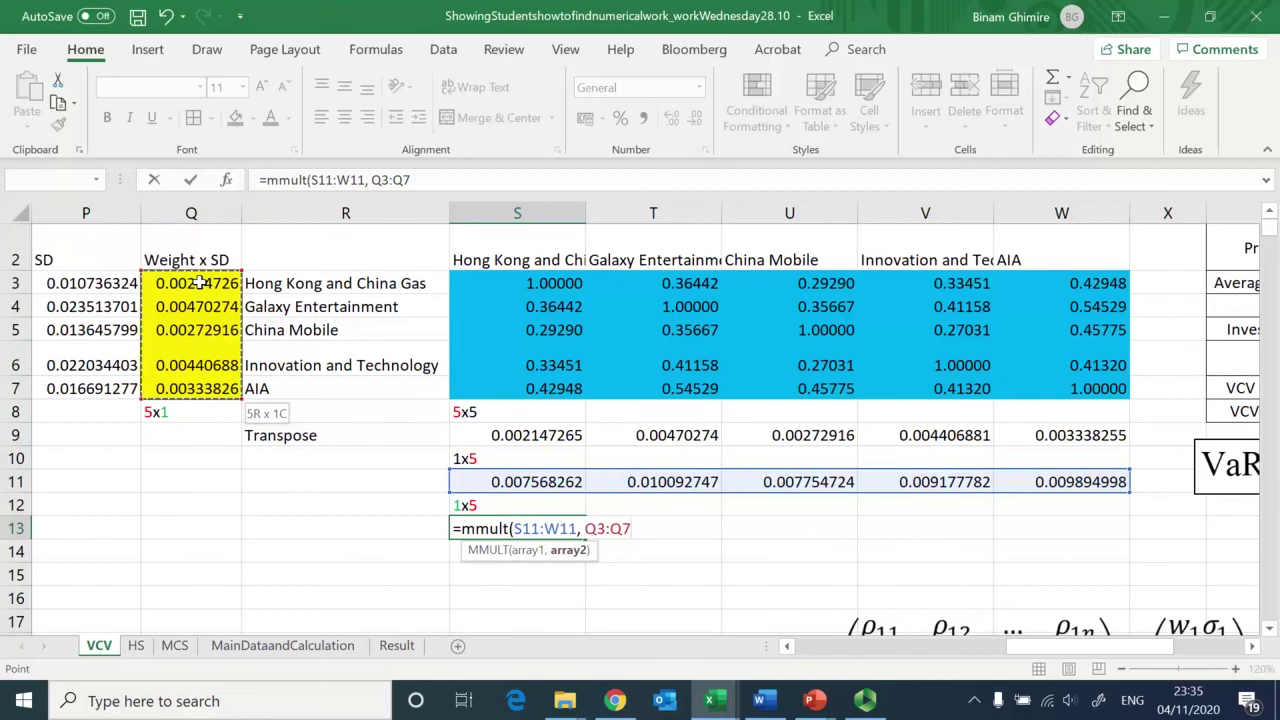
pyautogui.write(')')
pyautogui.hotkey('ctrl', 'shift', 'Return')
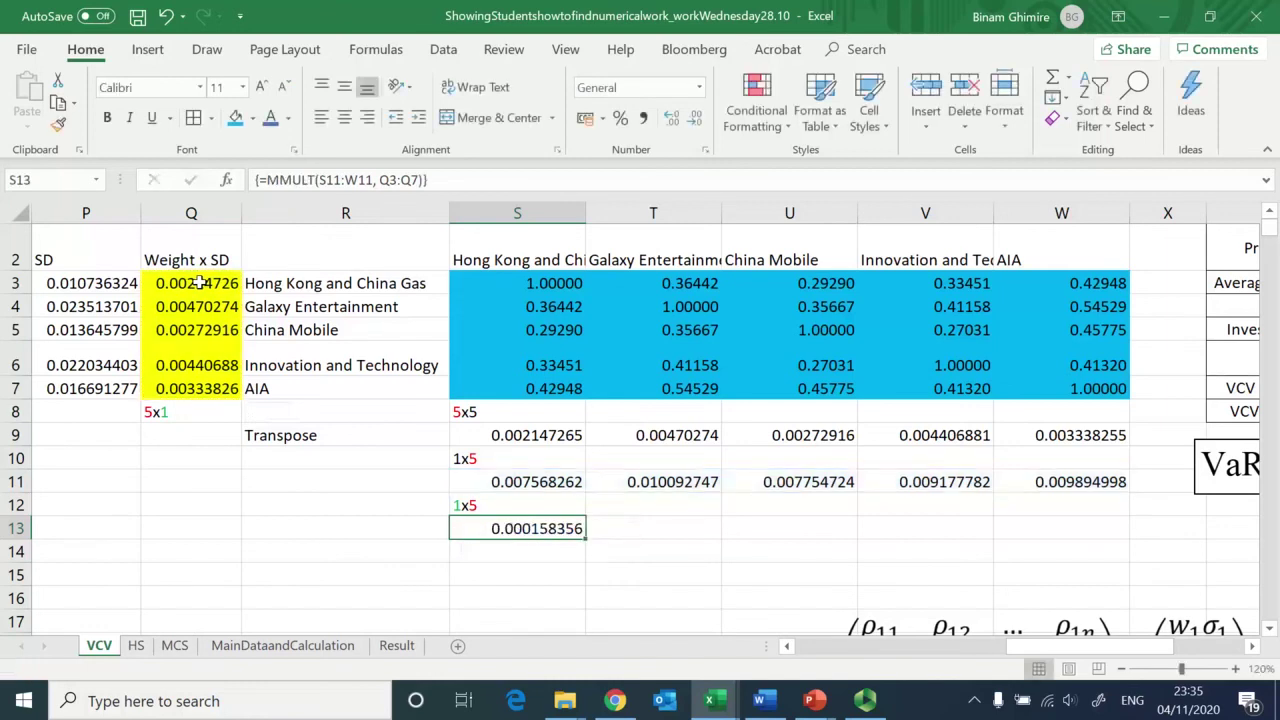
# Step: Label the S13 result as Variance in R13
pyautogui.press('Left')
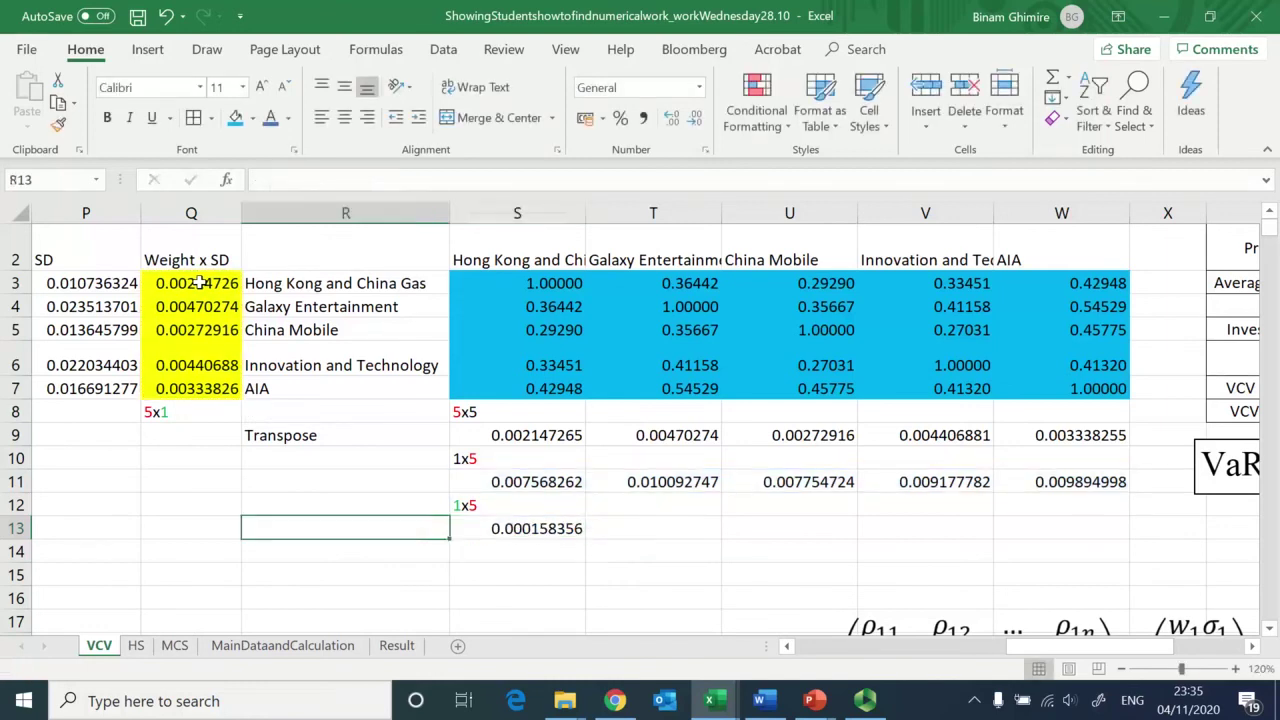
pyautogui.write('Variance')
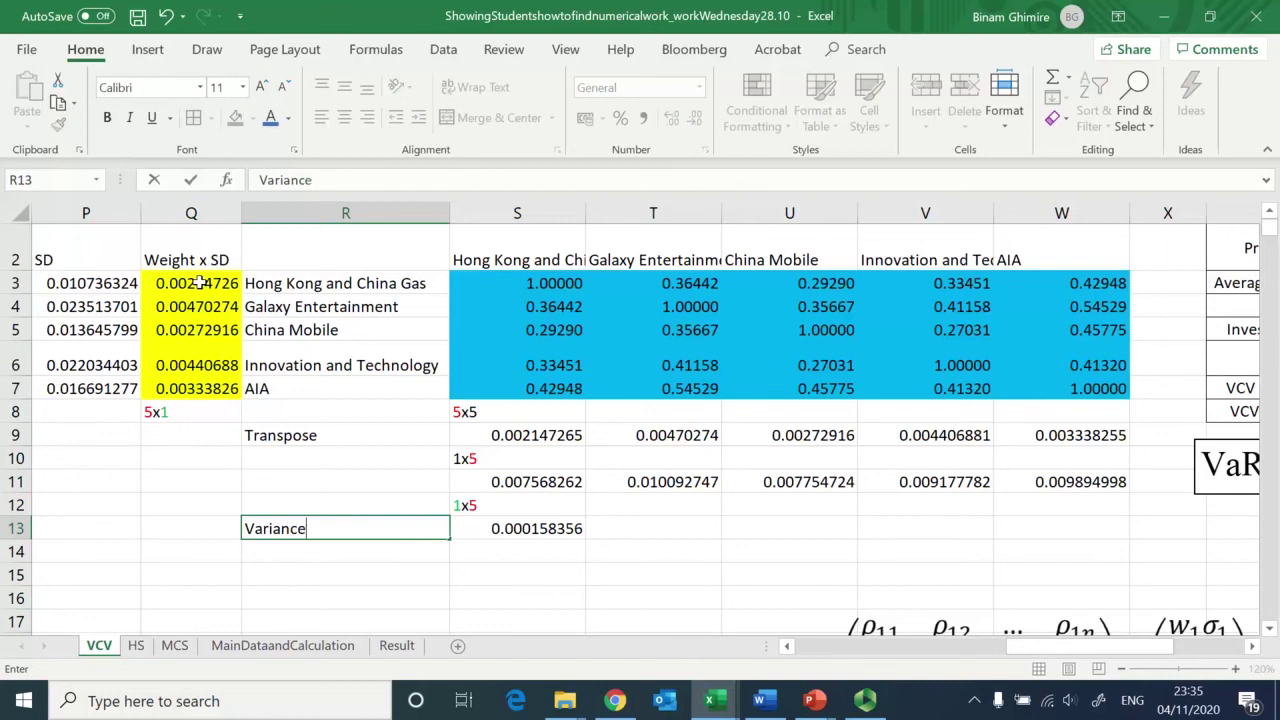
pyautogui.press('Return')
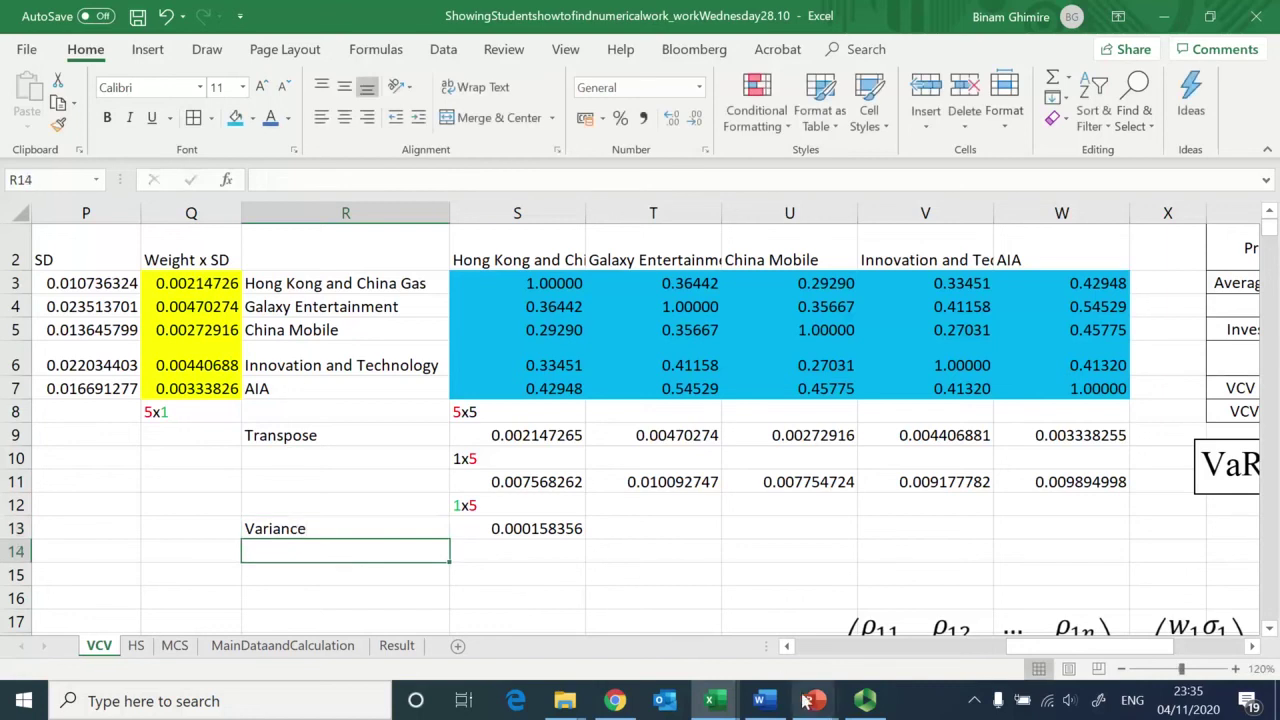
# Step: Examine the matrix algebra formulas on slide 11 of the IntrotoVaRandVCV_Part2 presentation in PowerPoint, and return to the Excel workbook
pyautogui.moveTo(812, 704)
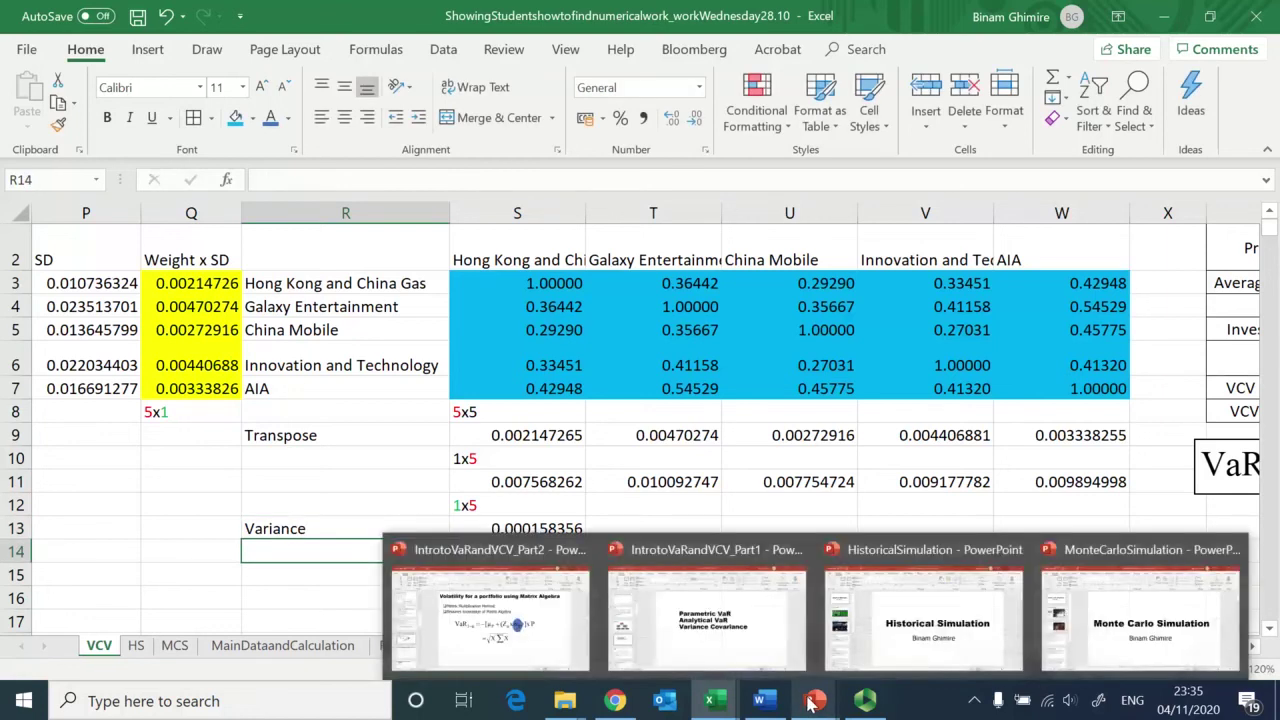
pyautogui.click(569, 637)
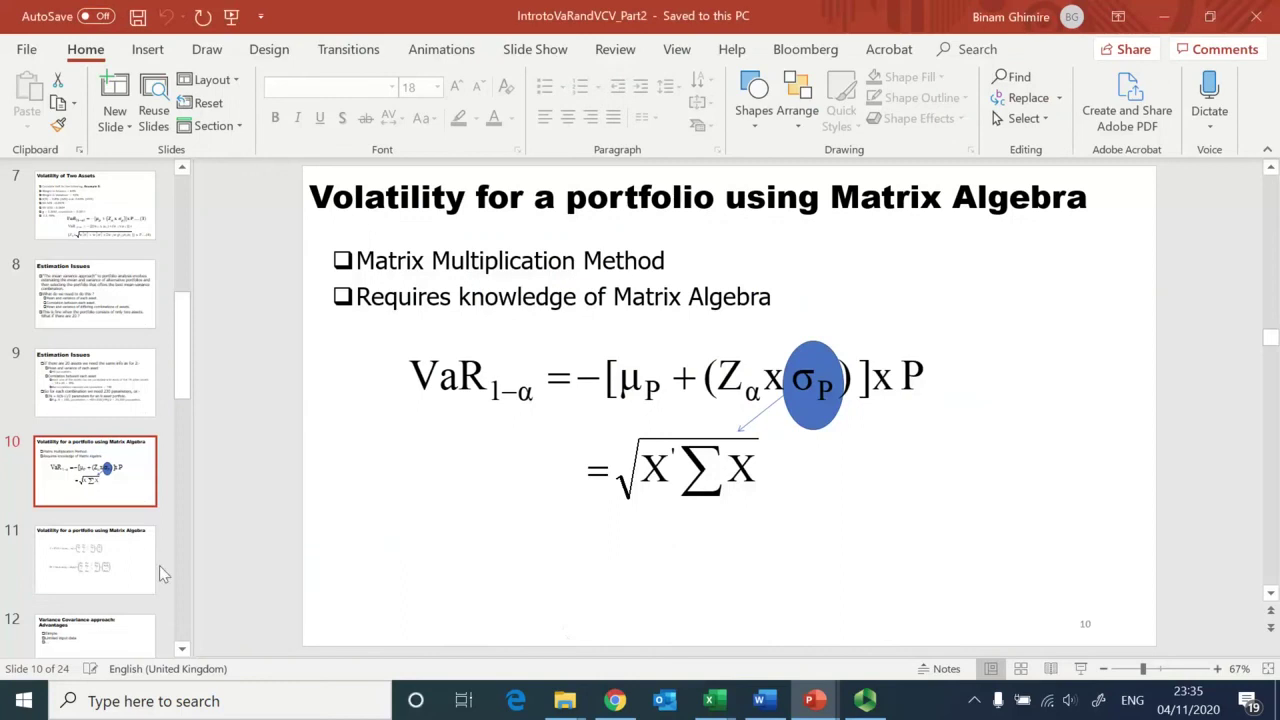
pyautogui.click(121, 564)
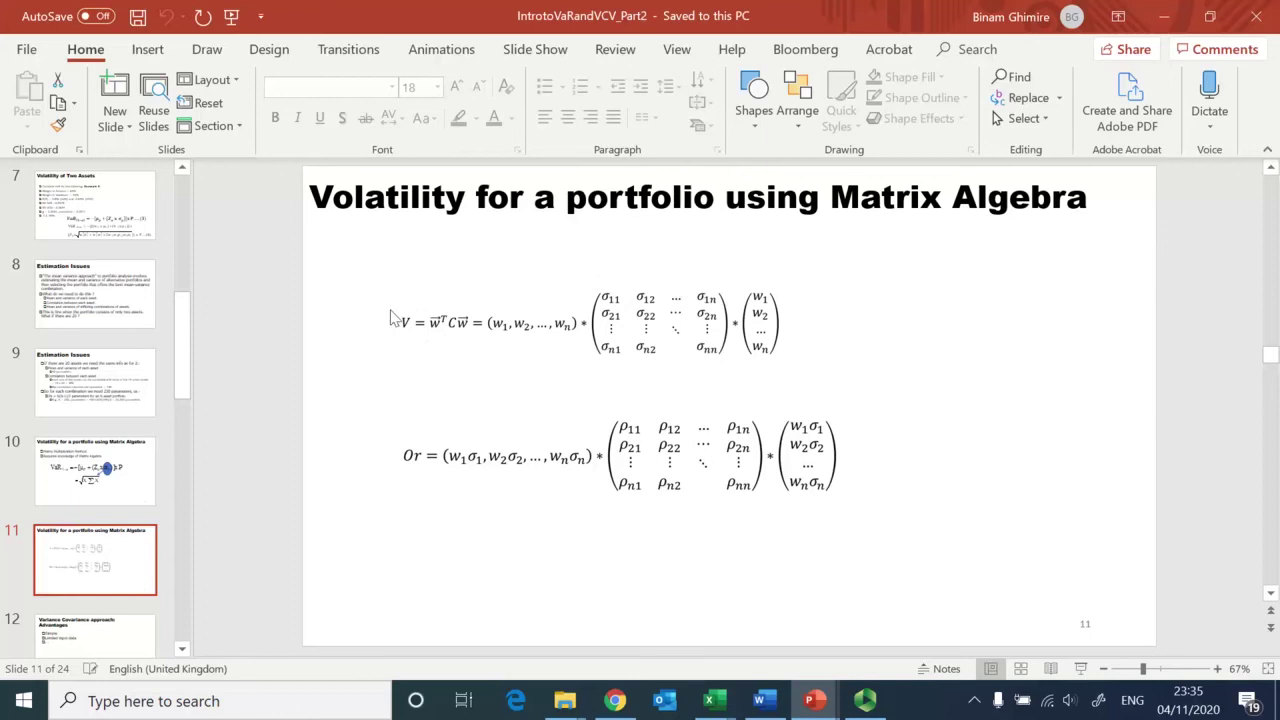
pyautogui.hotkey('alt', 'Tab')
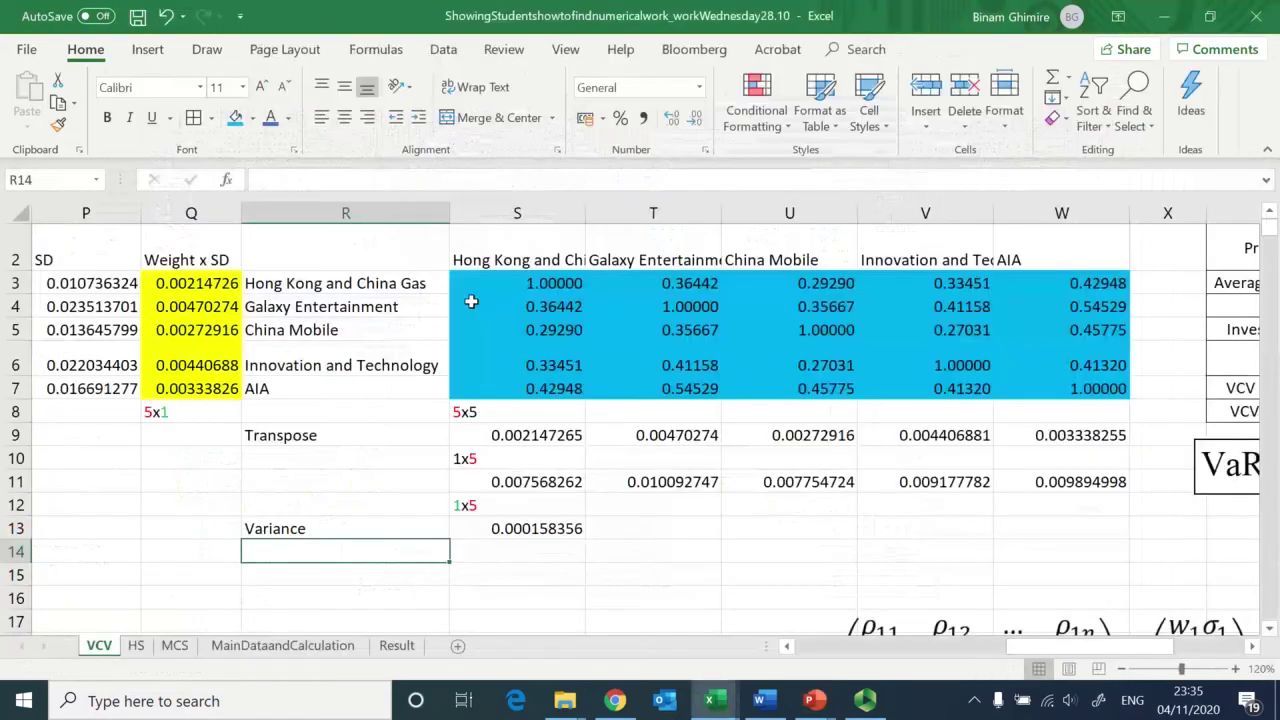
# Step: Label R14 as SD and calculate the portfolio standard deviation in S14 with =SQRT(S13)
pyautogui.write('SD')
pyautogui.press('Tab')
pyautogui.write('=sqrt(')
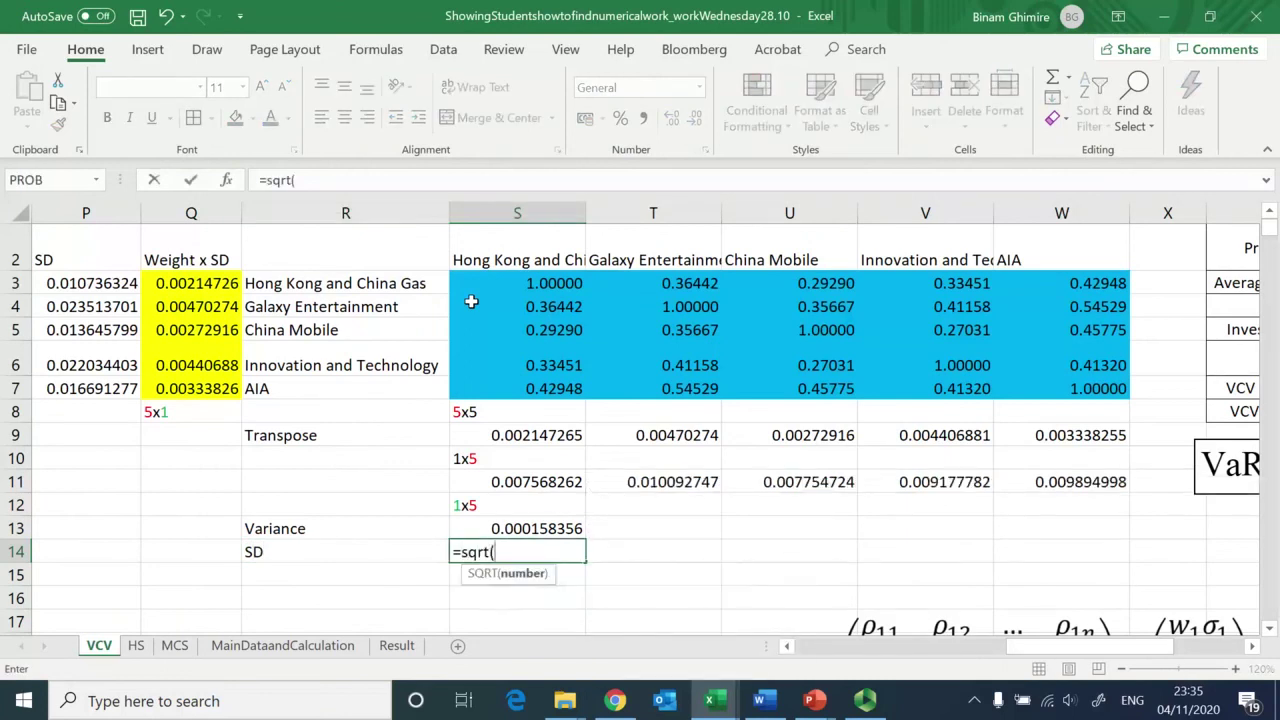
pyautogui.press('Up')
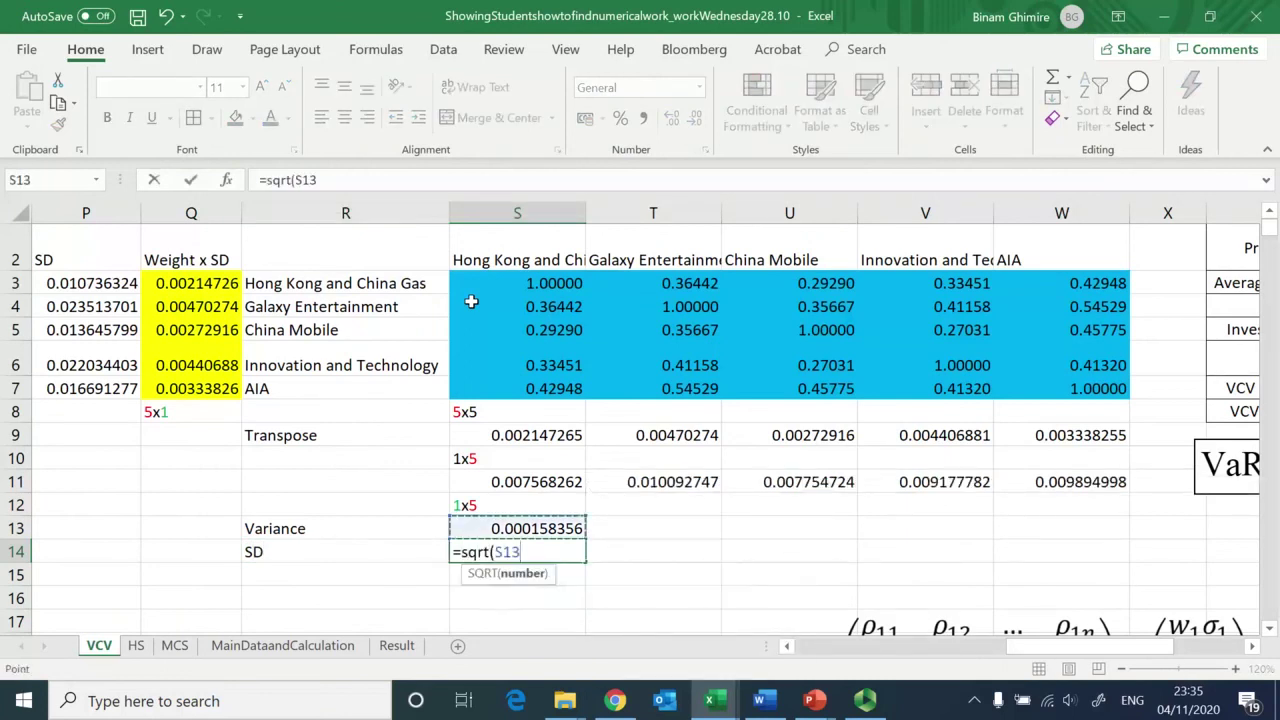
pyautogui.write(')')
pyautogui.press('Return')
# Step: Review the variance formula in S13 together with the SD below it and the dimension label above it
pyautogui.press('Up')
pyautogui.press('Up')
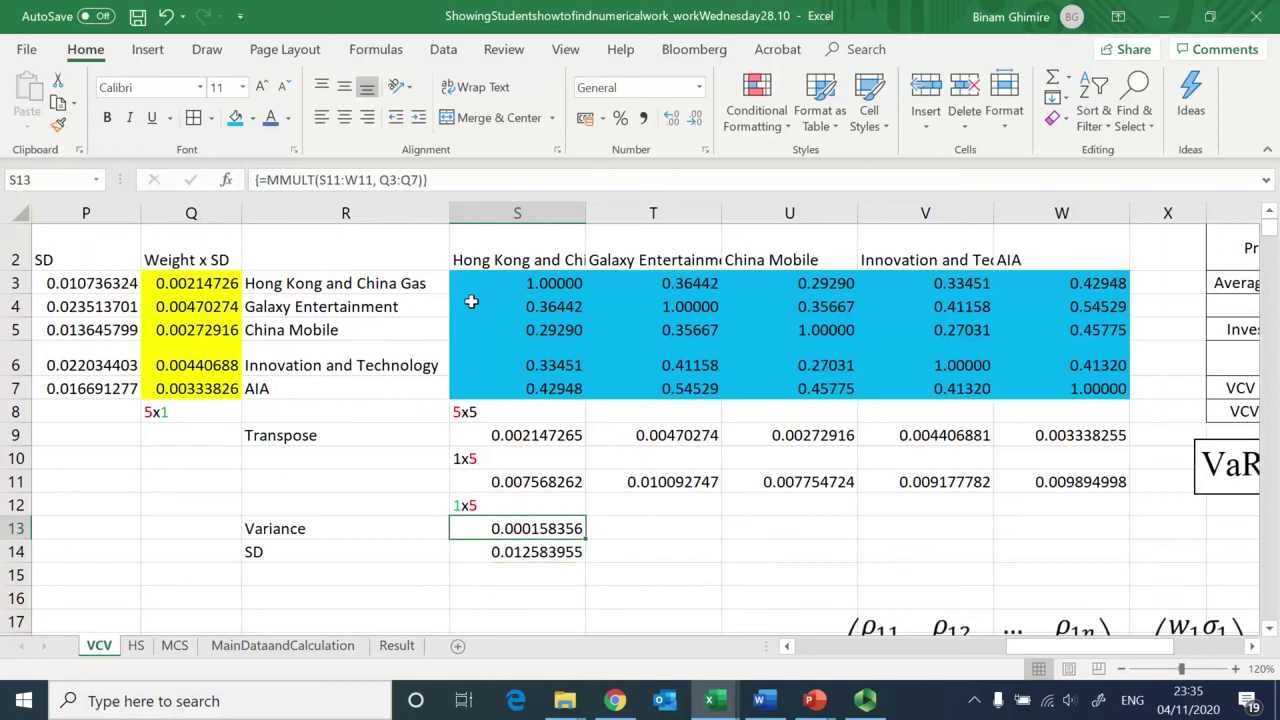
pyautogui.press('Down')
pyautogui.press('Up')
pyautogui.press('Up')
pyautogui.press('Up')
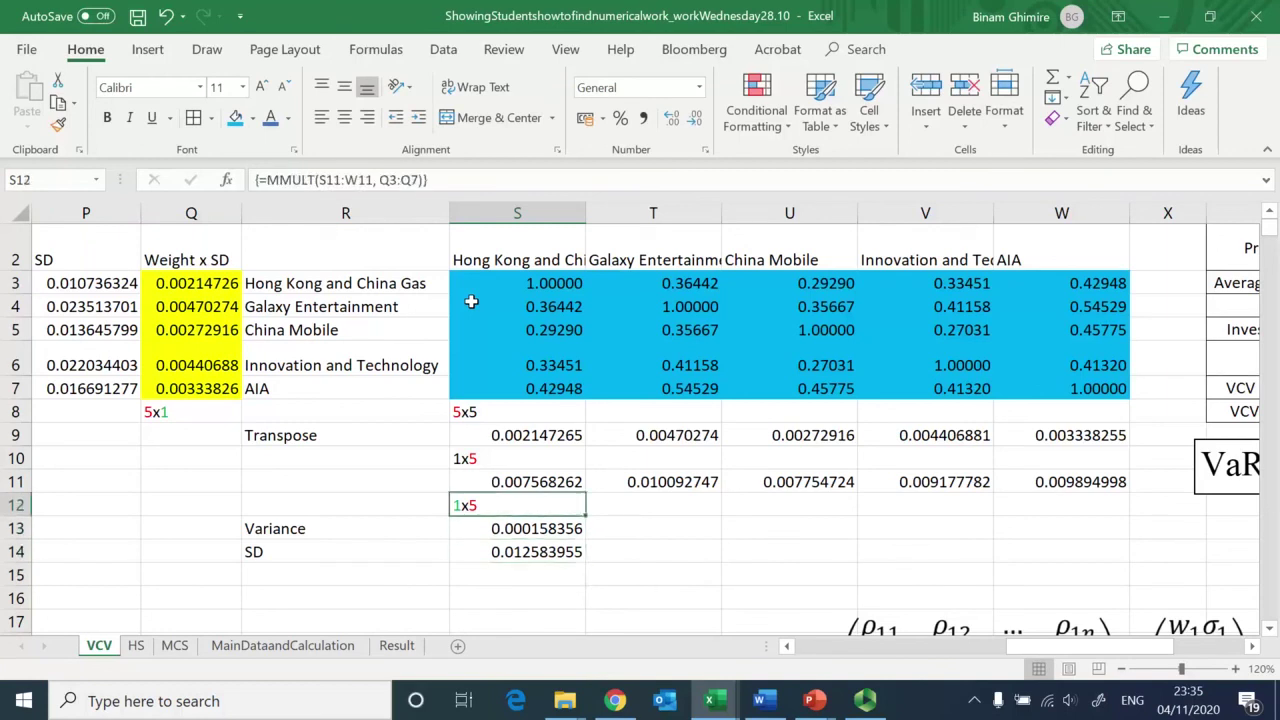
pyautogui.press('Down')
pyautogui.press('Down')
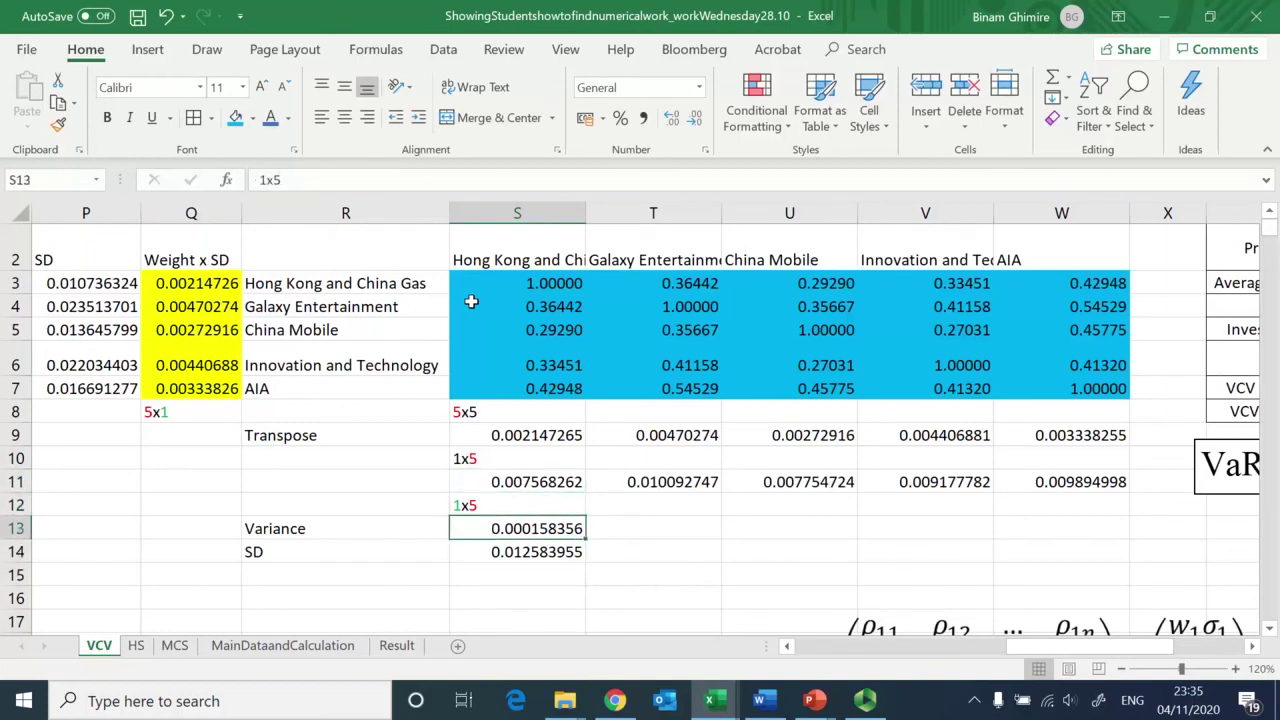
pyautogui.press('Right')
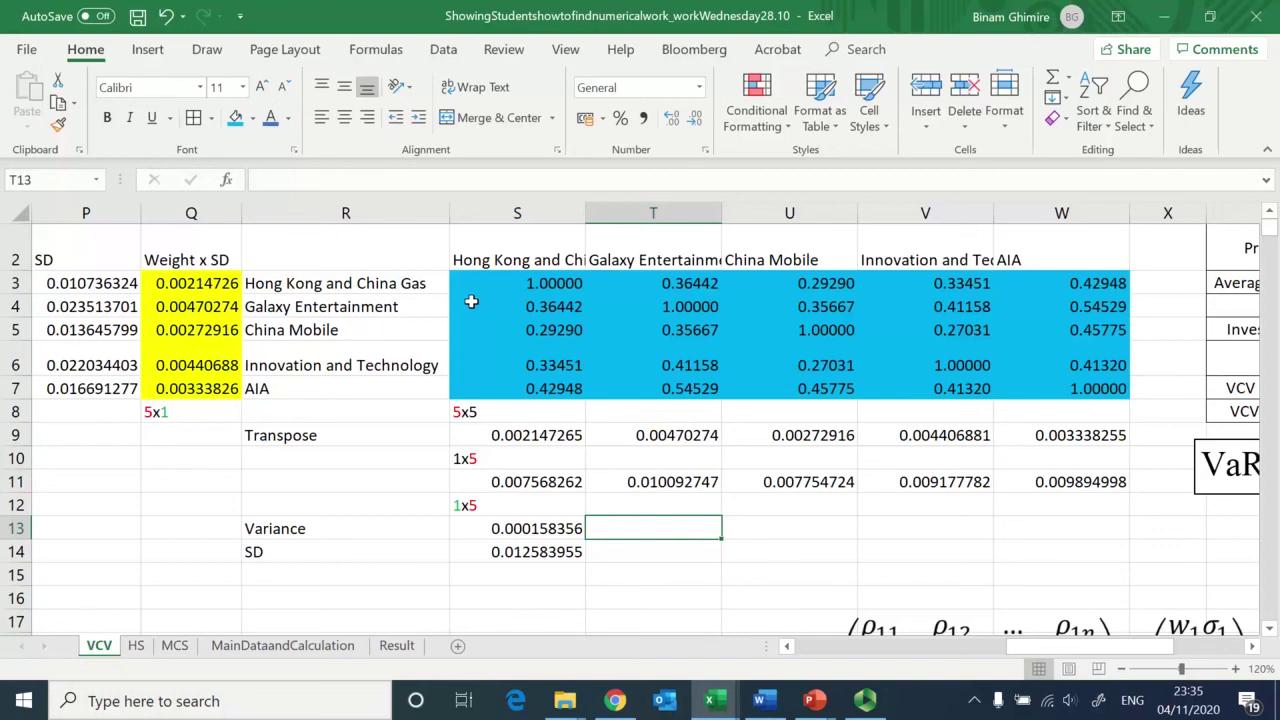
pyautogui.press('Left')
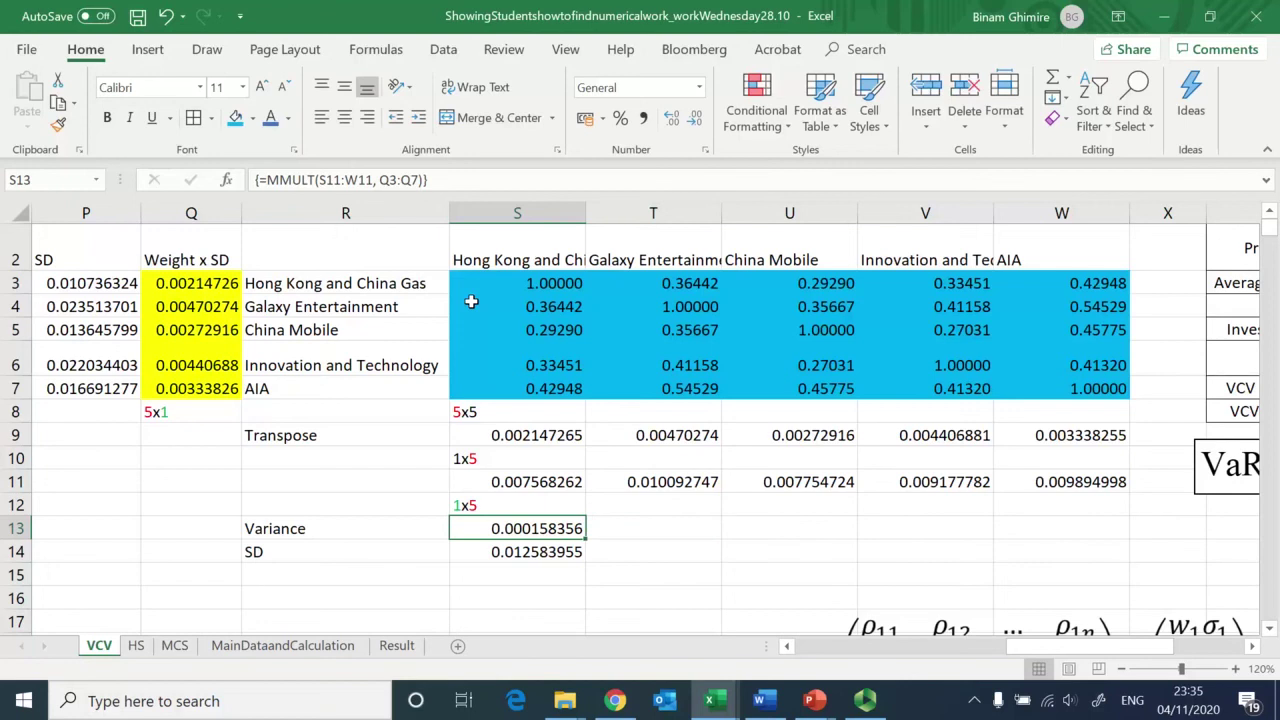
# Step: Start a nested formula =MMULT(MMULT(TRANSPOSE(Q3:Q7) in T13, transposing the Weight x SD column as the inner first array
pyautogui.press('Right')
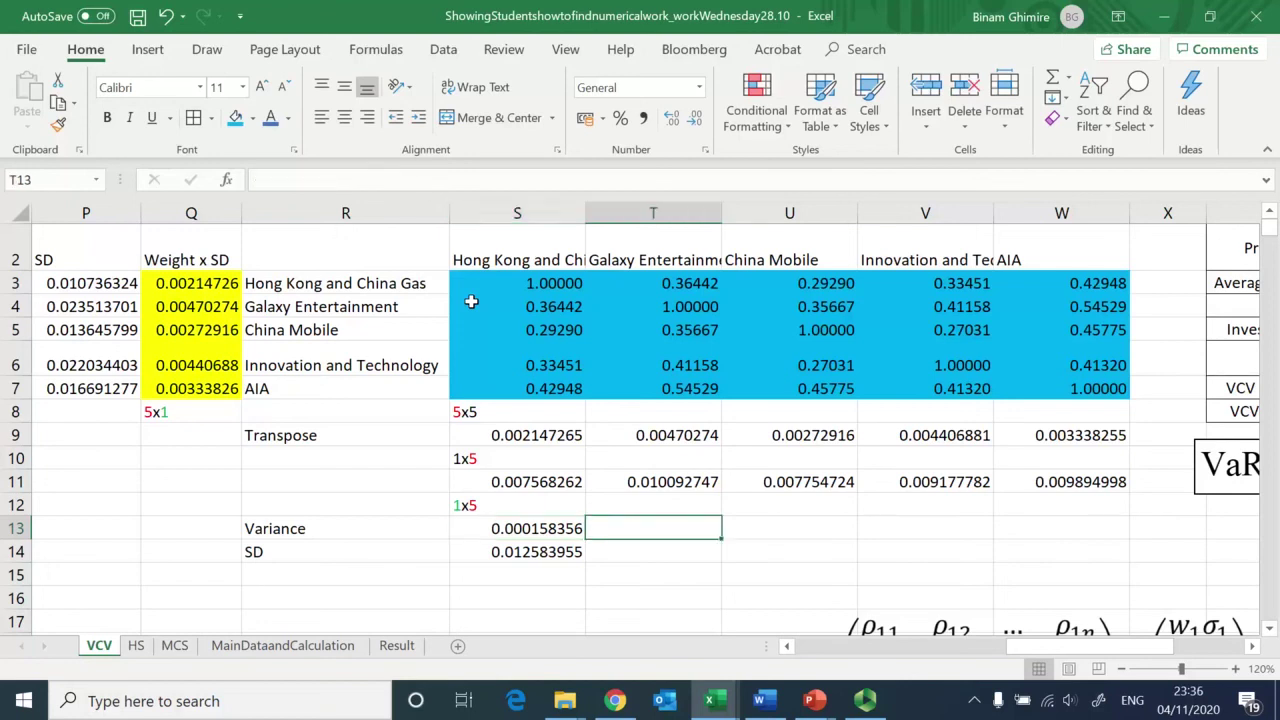
pyautogui.write('=')
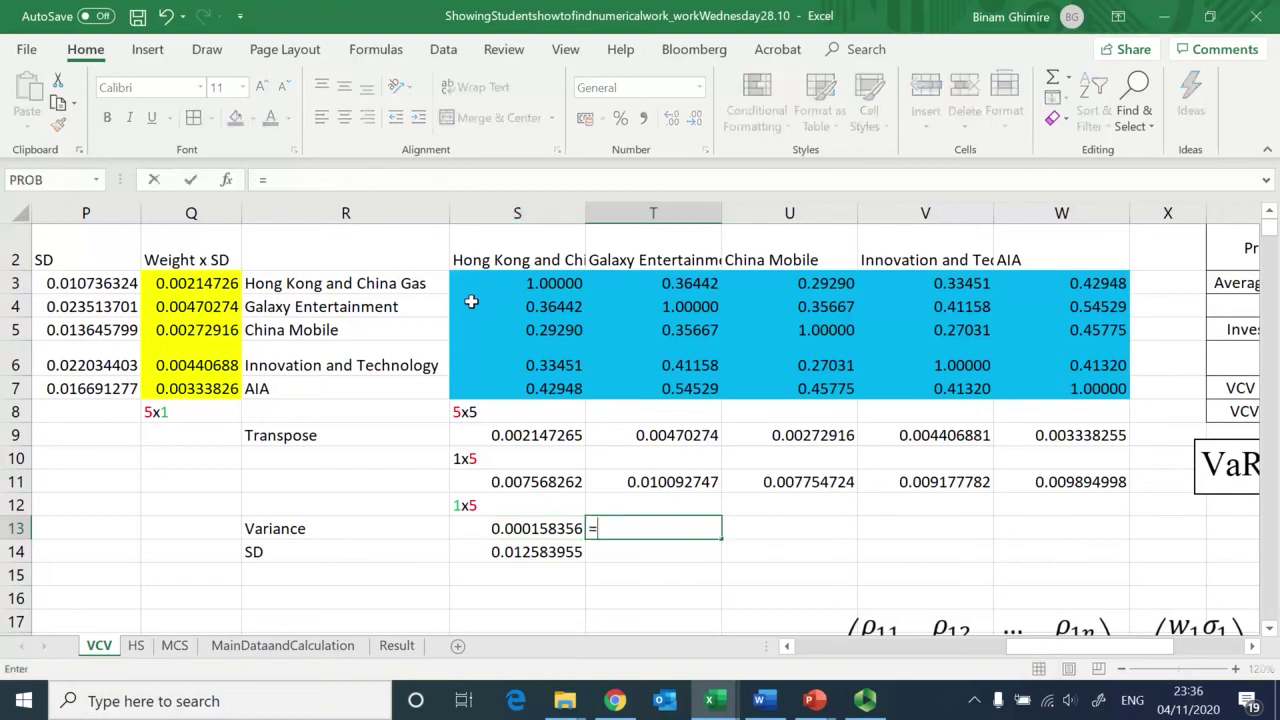
pyautogui.write('mmult')
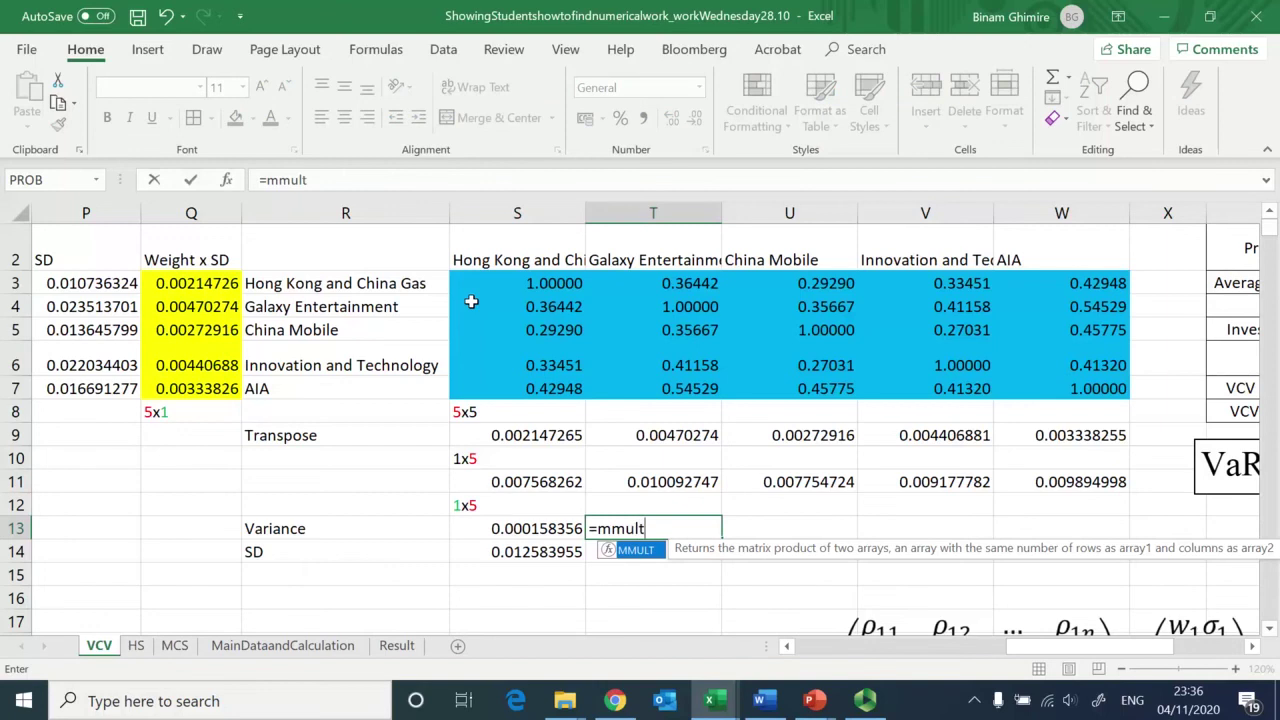
pyautogui.write('(mmult')
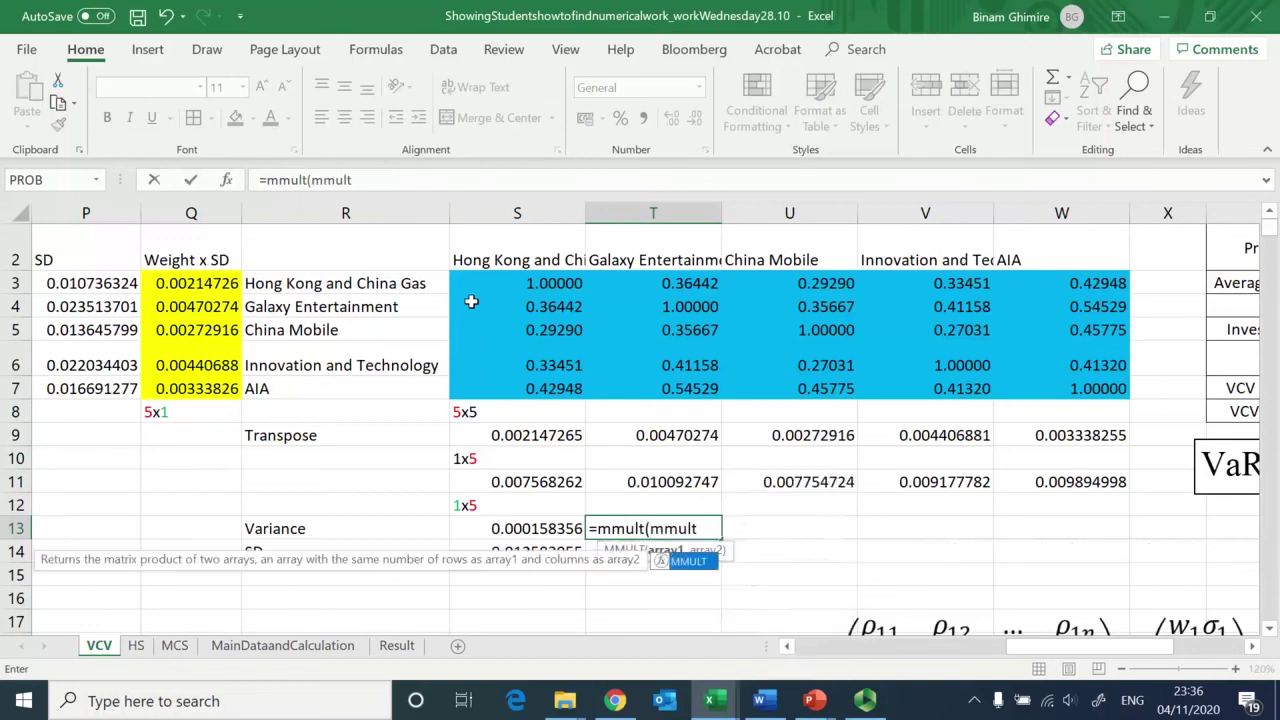
pyautogui.write('(')
pyautogui.write('tr')
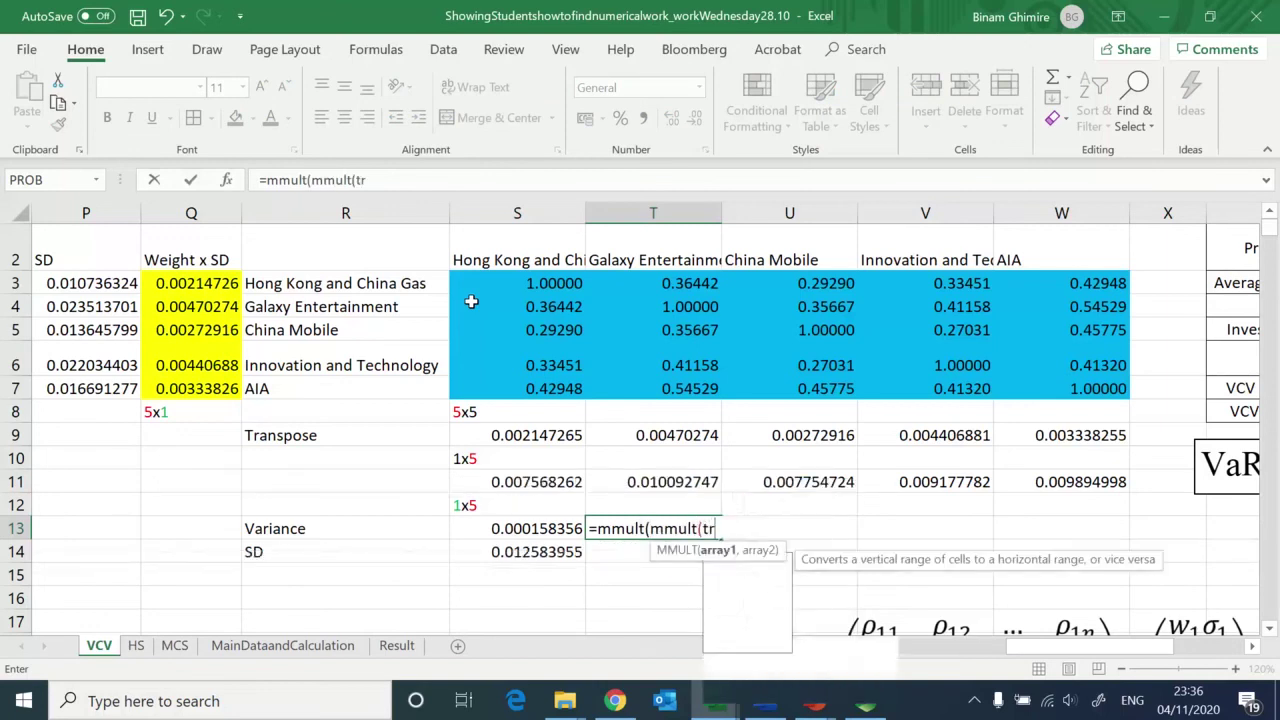
pyautogui.write('anspose(')
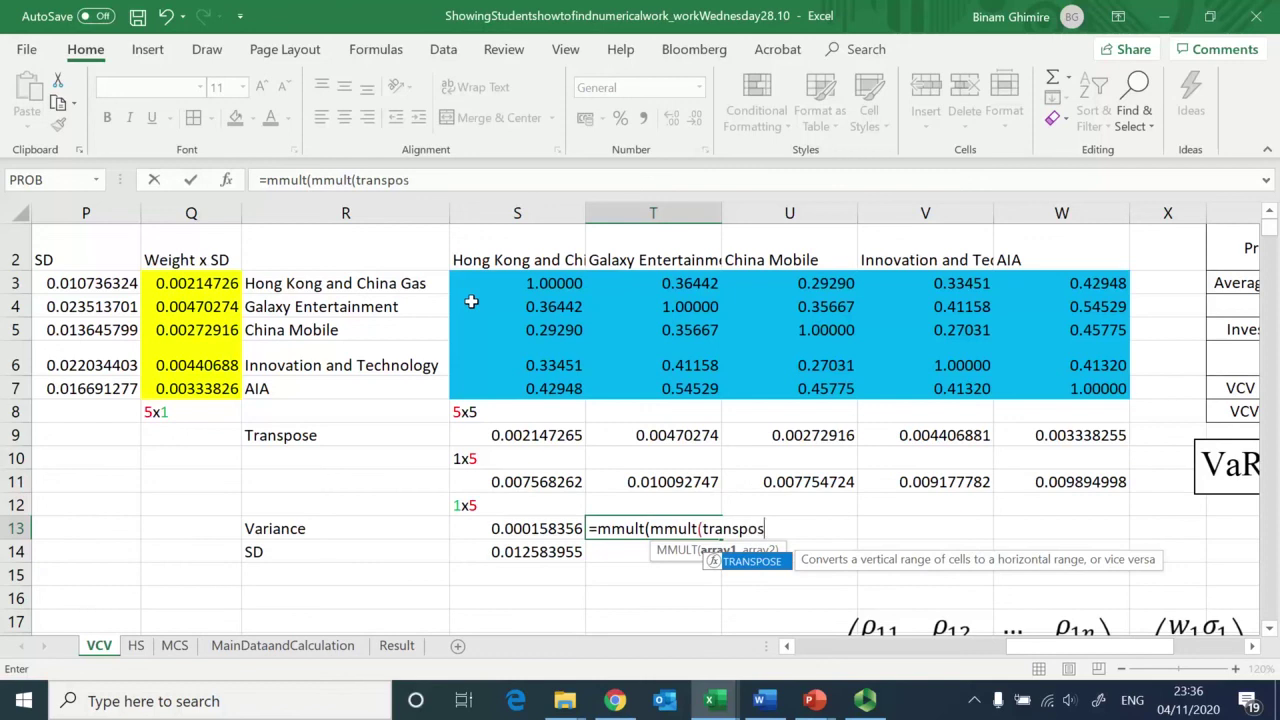
pyautogui.press('Left')
pyautogui.press('Left')
pyautogui.press('Left')
pyautogui.press('Up')
pyautogui.press('Up')
pyautogui.press('Up')
pyautogui.press('Up')
pyautogui.press('Up')
pyautogui.press('Up')
pyautogui.press('Up')
pyautogui.press('Up')
pyautogui.press('Up')
pyautogui.press('Up')
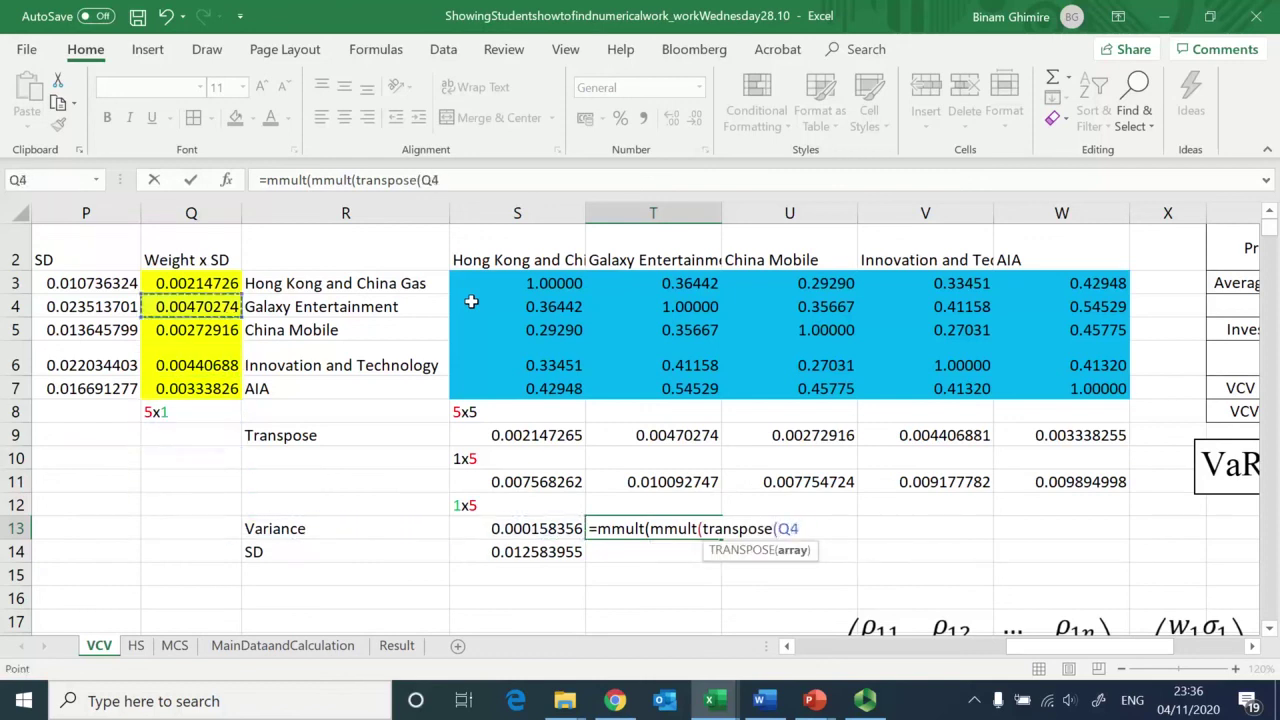
pyautogui.hotkey('shift', 'Down')
pyautogui.hotkey('shift', 'Down')
pyautogui.hotkey('shift', 'Down')
pyautogui.hotkey('shift', 'Down')
pyautogui.write(')')
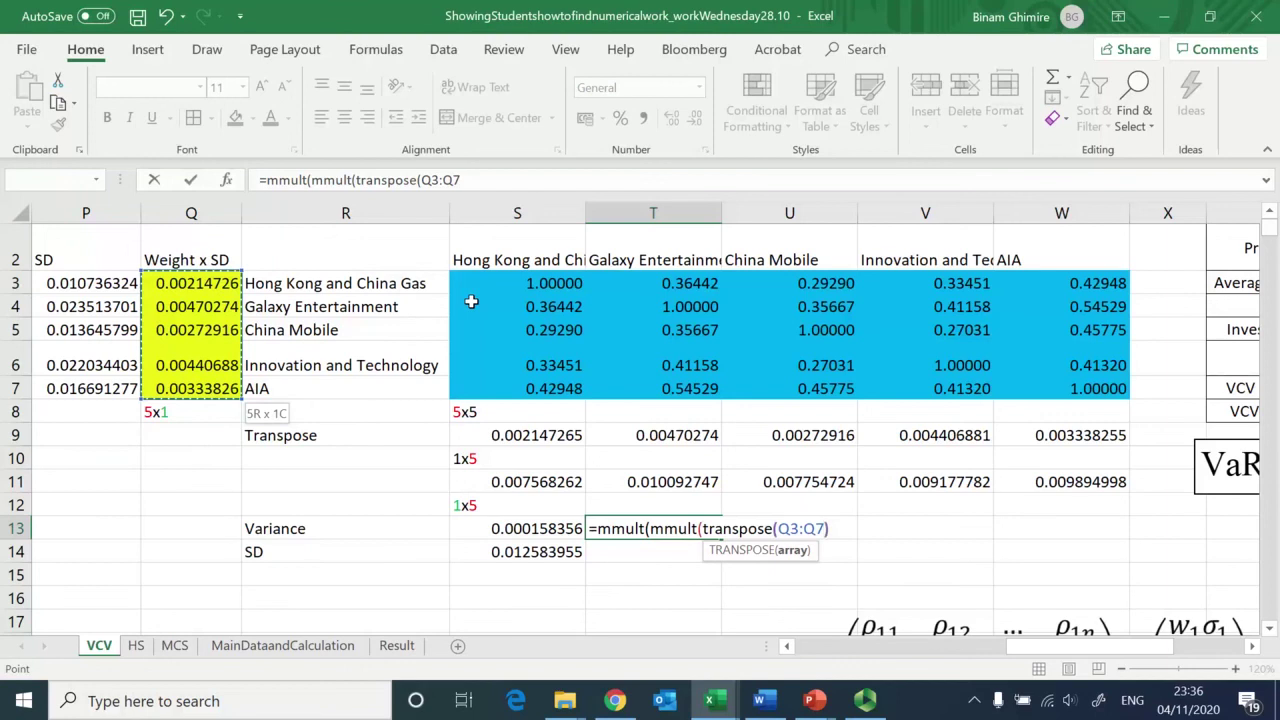
# Step: Add the correlation matrix S3:W7 as the inner MMULT's second array in T13 and close the inner function
pyautogui.write(',')
pyautogui.press('Up')
pyautogui.press('Up')
pyautogui.press('Up')
pyautogui.press('Up')
pyautogui.press('Up')
pyautogui.press('Up')
pyautogui.press('Up')
pyautogui.press('Up')
pyautogui.press('Up')
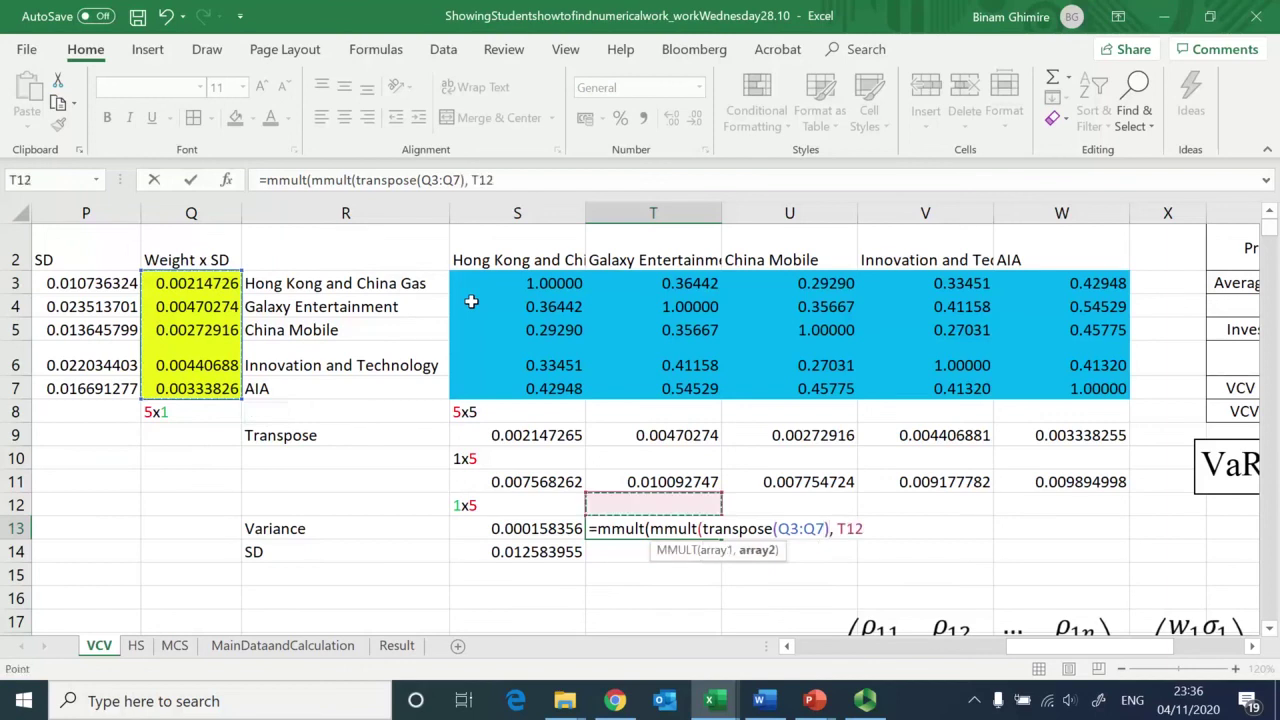
pyautogui.press('Left')
pyautogui.hotkey('shift', 'Down')
pyautogui.hotkey('shift', 'Down')
pyautogui.hotkey('shift', 'Down')
pyautogui.hotkey('shift', 'Down')
pyautogui.hotkey('shift', 'Right')
pyautogui.hotkey('shift', 'Right')
pyautogui.hotkey('shift', 'Right')
pyautogui.hotkey('shift', 'Right')
pyautogui.write(')')
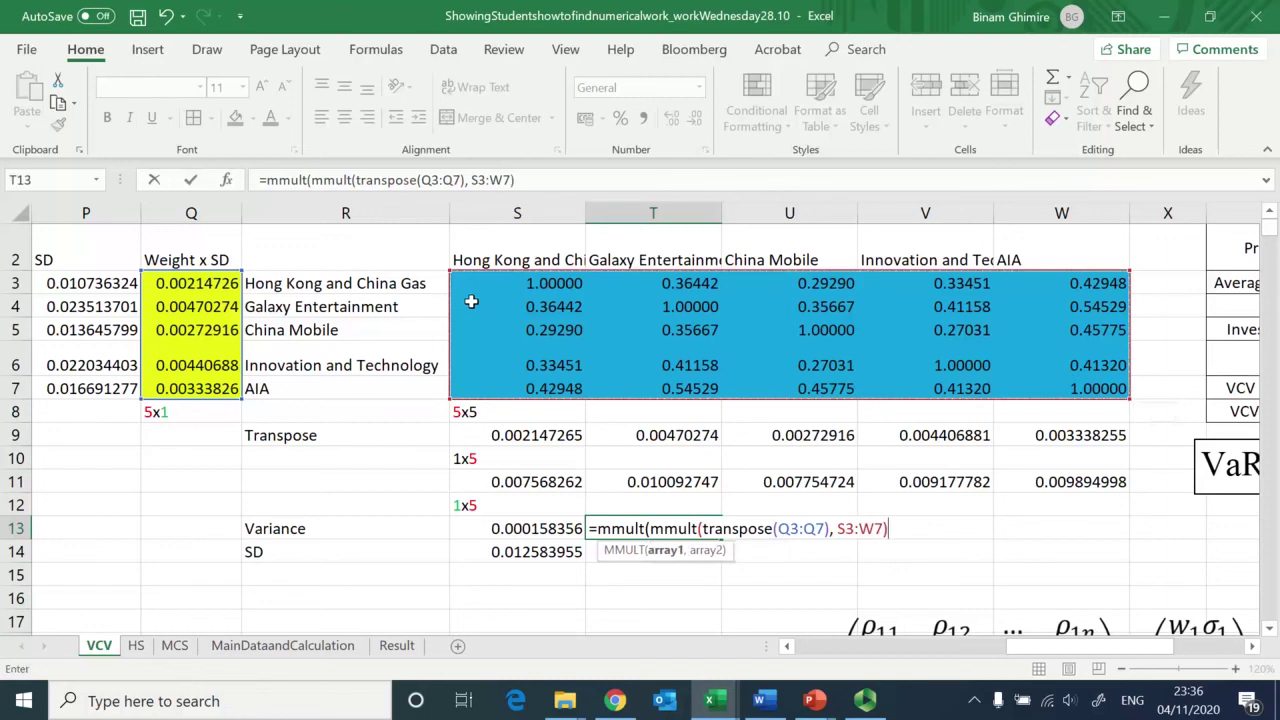
# Step: Complete the nested MMULT in T13 with Q3:Q7 as the outer second array and enter it as an array formula
pyautogui.write(',')
pyautogui.press('Left')
pyautogui.press('Left')
pyautogui.press('Left')
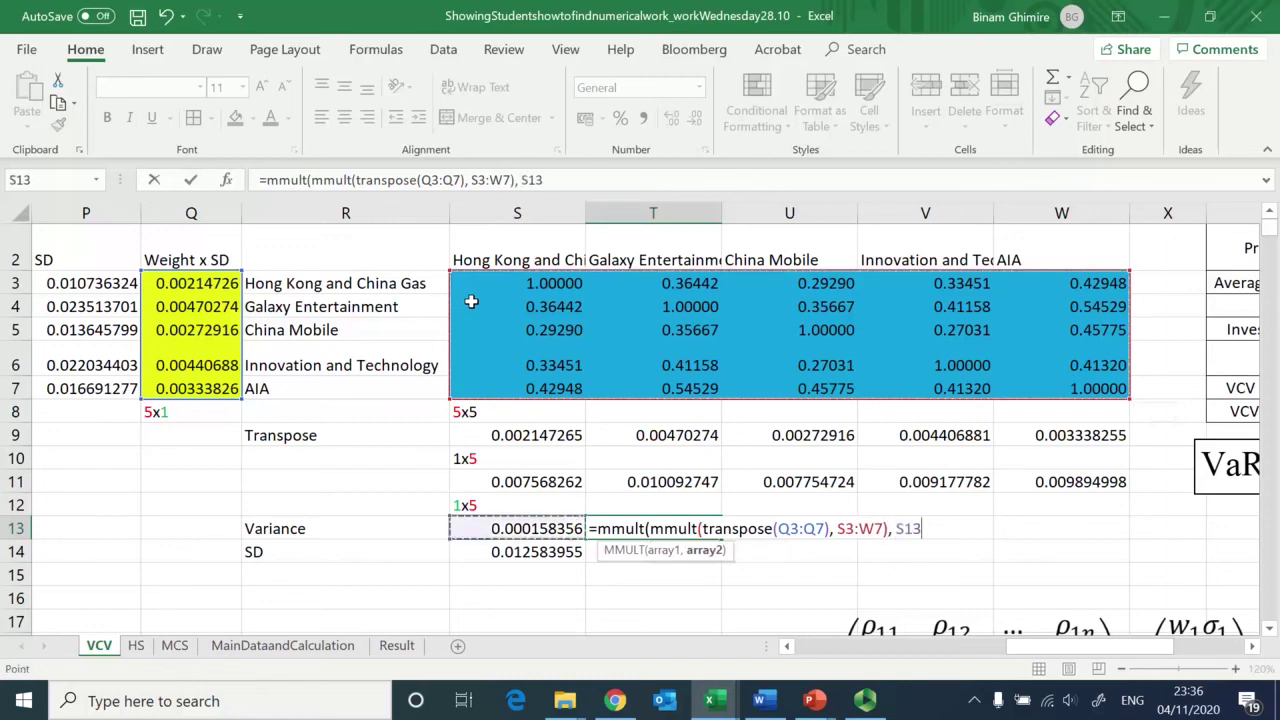
pyautogui.press('Up')
pyautogui.press('Up')
pyautogui.press('Up')
pyautogui.press('Up')
pyautogui.press('Up')
pyautogui.press('Up')
pyautogui.press('Up')
pyautogui.press('Up')
pyautogui.press('Up')
pyautogui.press('Up')
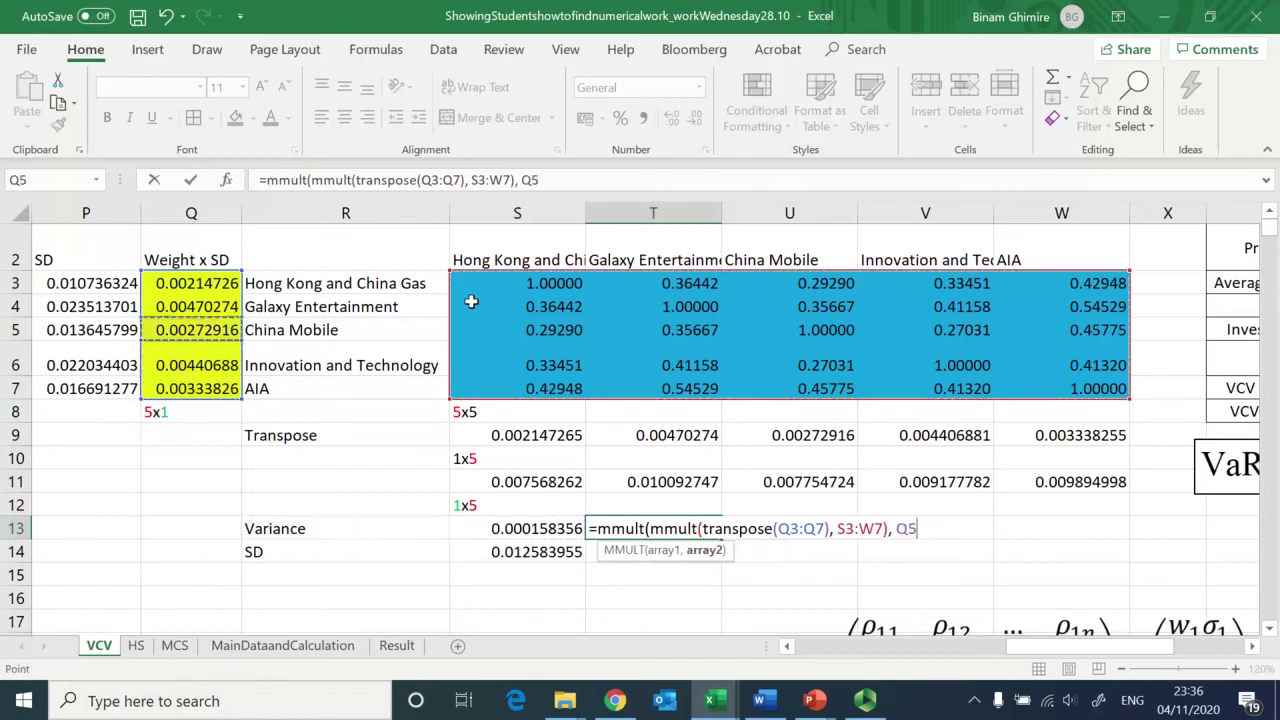
pyautogui.hotkey('shift', 'Down')
pyautogui.hotkey('shift', 'Down')
pyautogui.hotkey('shift', 'Down')
pyautogui.hotkey('shift', 'Down')
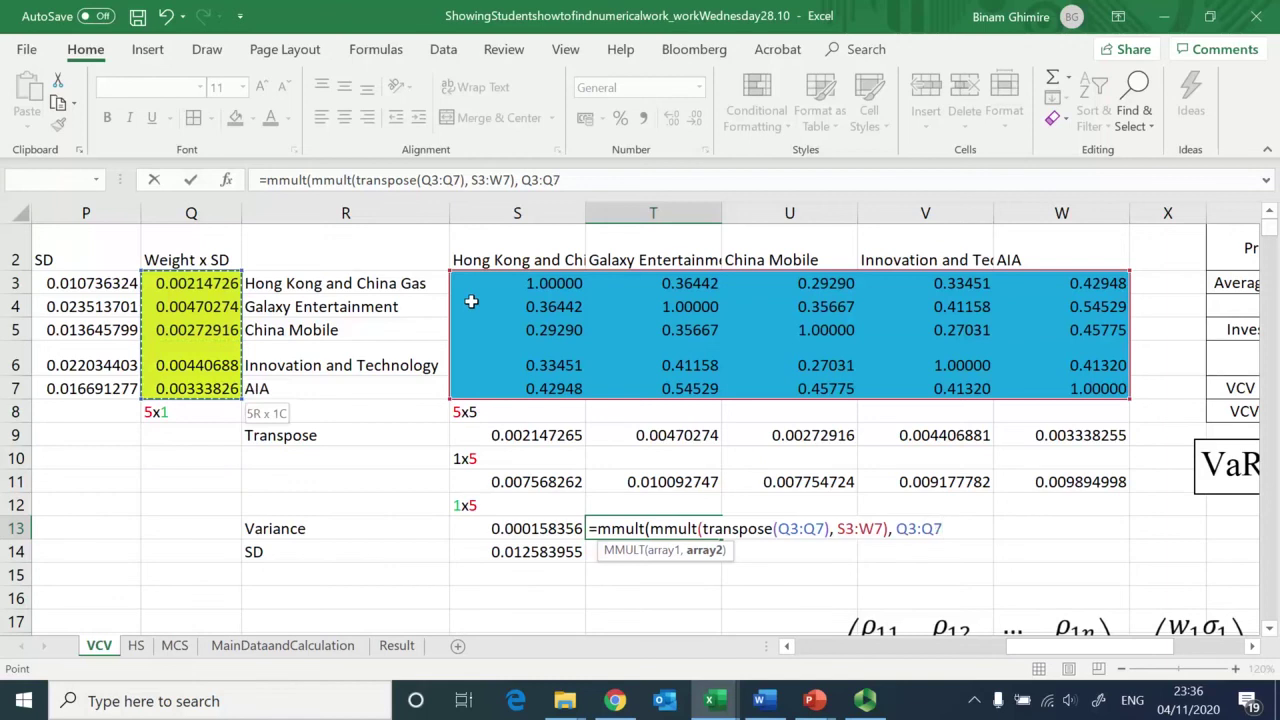
pyautogui.write(')')
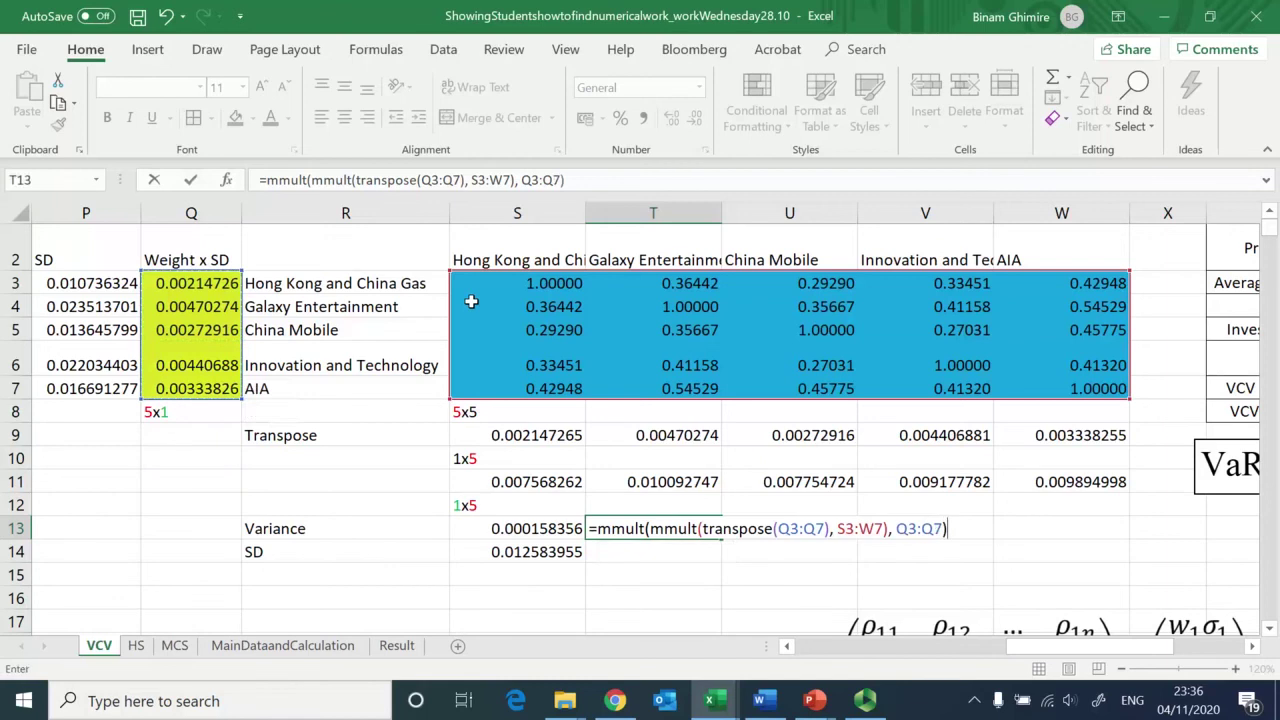
pyautogui.hotkey('ctrl', 'shift', 'Return')
# Step: Compare the nested variance in T13 with the stepwise one in S13, tracing back through the intermediate products in row 11
pyautogui.press('Left')
pyautogui.press('Right')
pyautogui.press('Left')
pyautogui.press('Right')
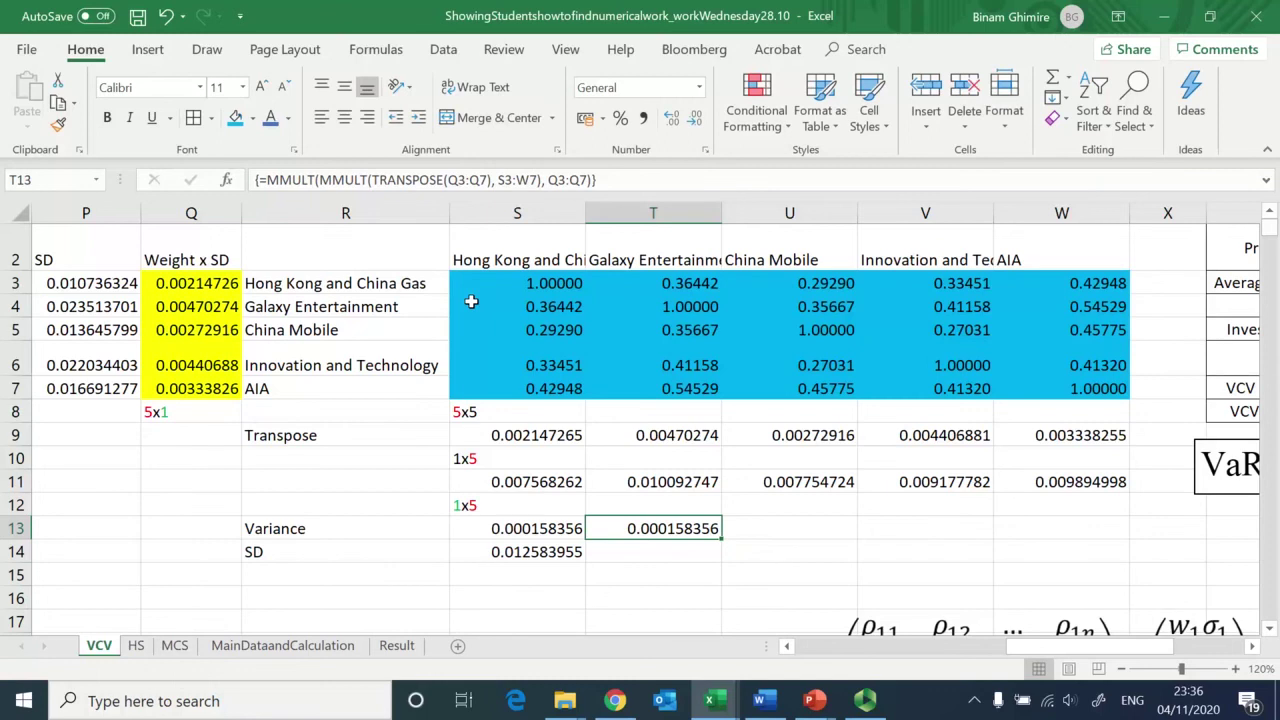
pyautogui.press('Left')
pyautogui.press('Up')
pyautogui.press('Up')
pyautogui.press('Up')
pyautogui.press('Up')
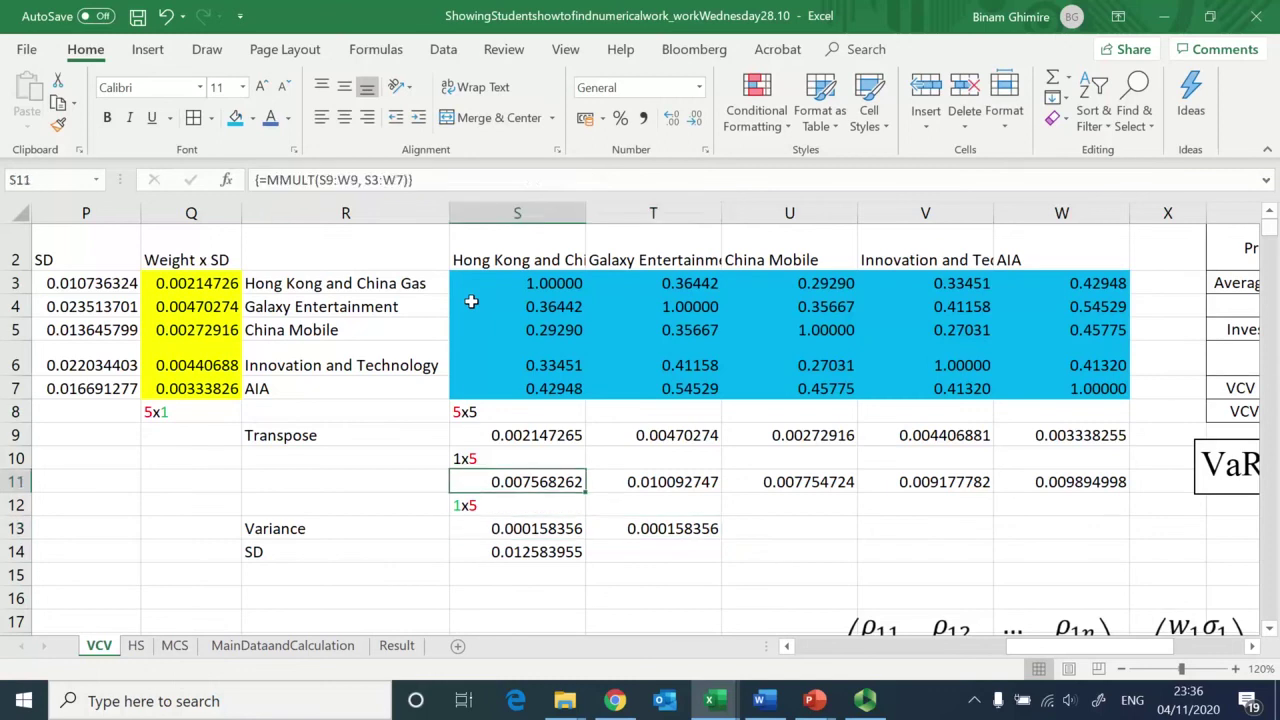
pyautogui.press('Right')
pyautogui.press('Right')
pyautogui.press('Right')
pyautogui.press('Right')
pyautogui.press('Down')
pyautogui.press('Down')
pyautogui.press('Left')
pyautogui.press('Left')
pyautogui.press('Left')
pyautogui.press('Left')
pyautogui.press('Down')
pyautogui.press('Down')
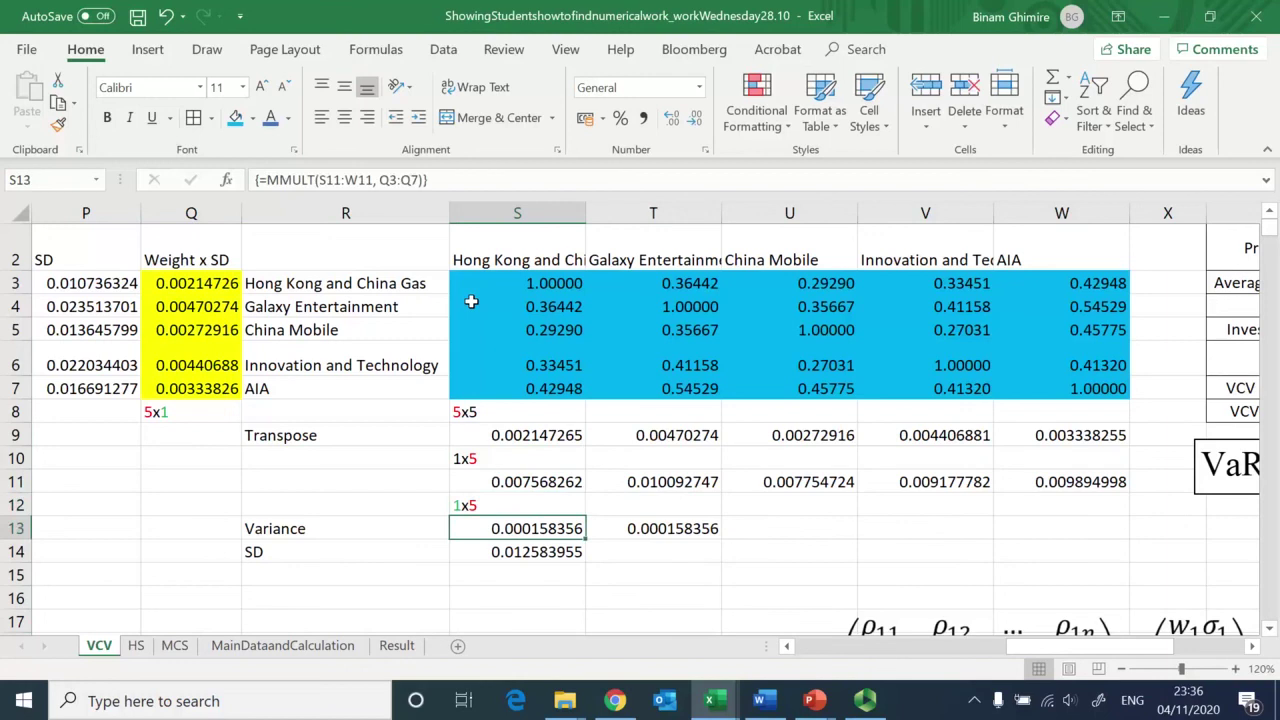
# Step: Inspect the formulas behind the nested variance in T13, the stepwise variance in S13 and the SD in S14
pyautogui.press('Right')
pyautogui.press('F2')
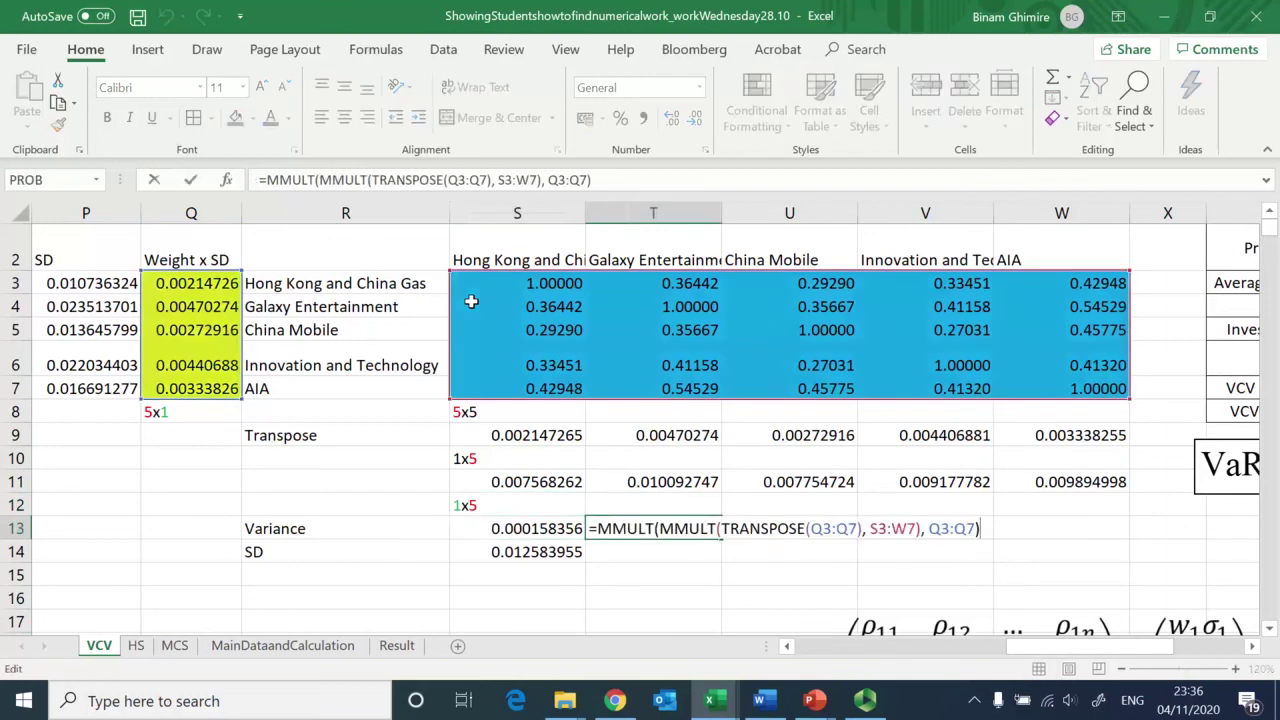
pyautogui.press('Escape')
pyautogui.press('Left')
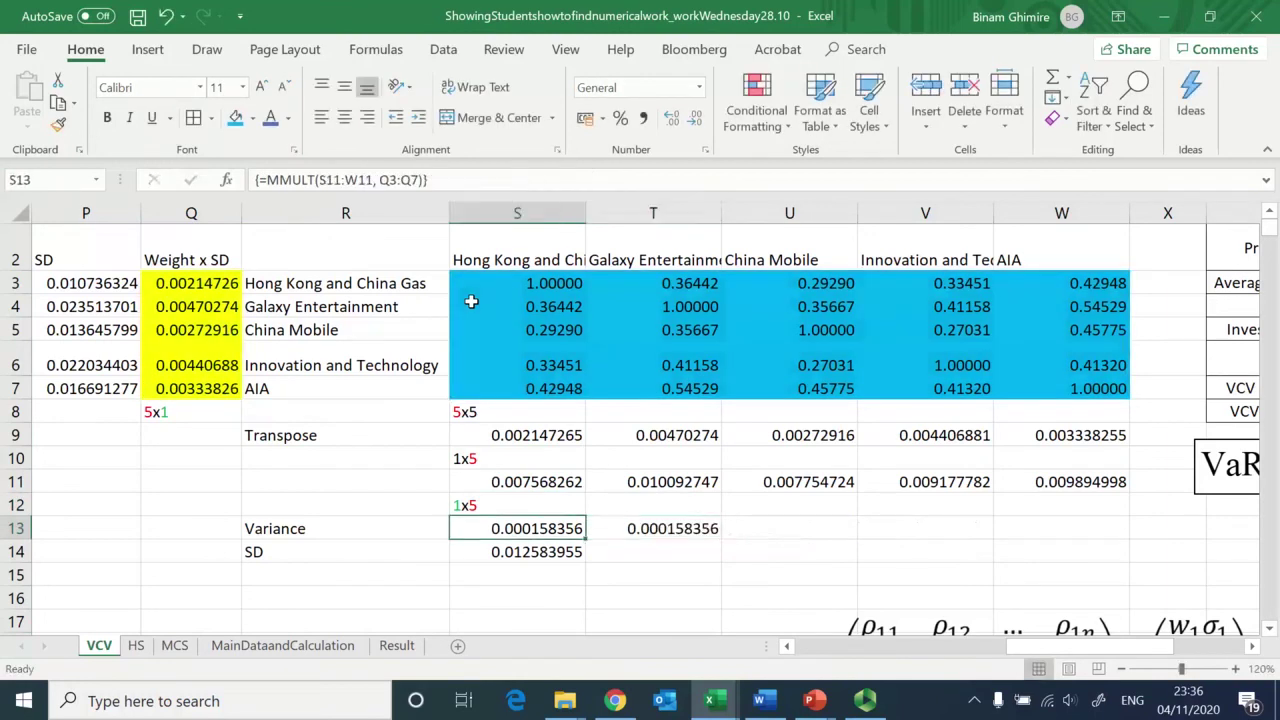
pyautogui.press('F2')
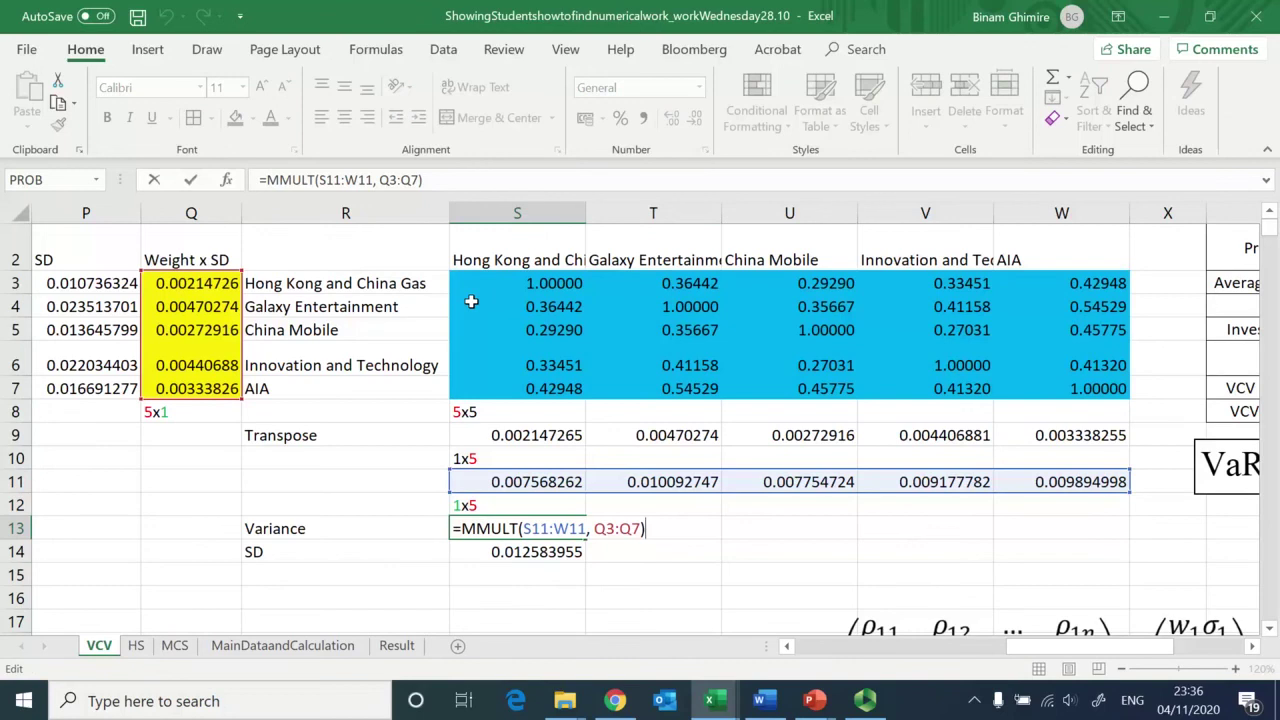
pyautogui.hotkey('ctrl', 'shift', 'Return')
pyautogui.press('F2')
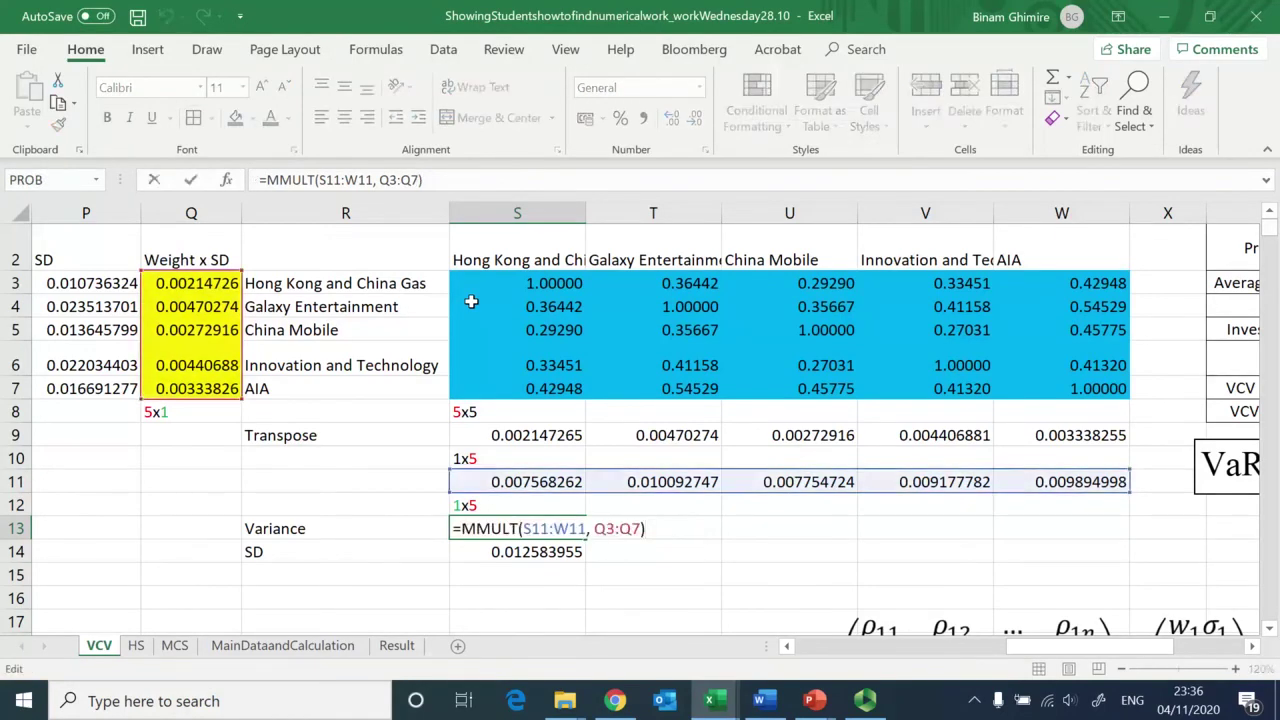
pyautogui.hotkey('ctrl', 'shift', 'Return')
pyautogui.press('Down')
pyautogui.press('Left')
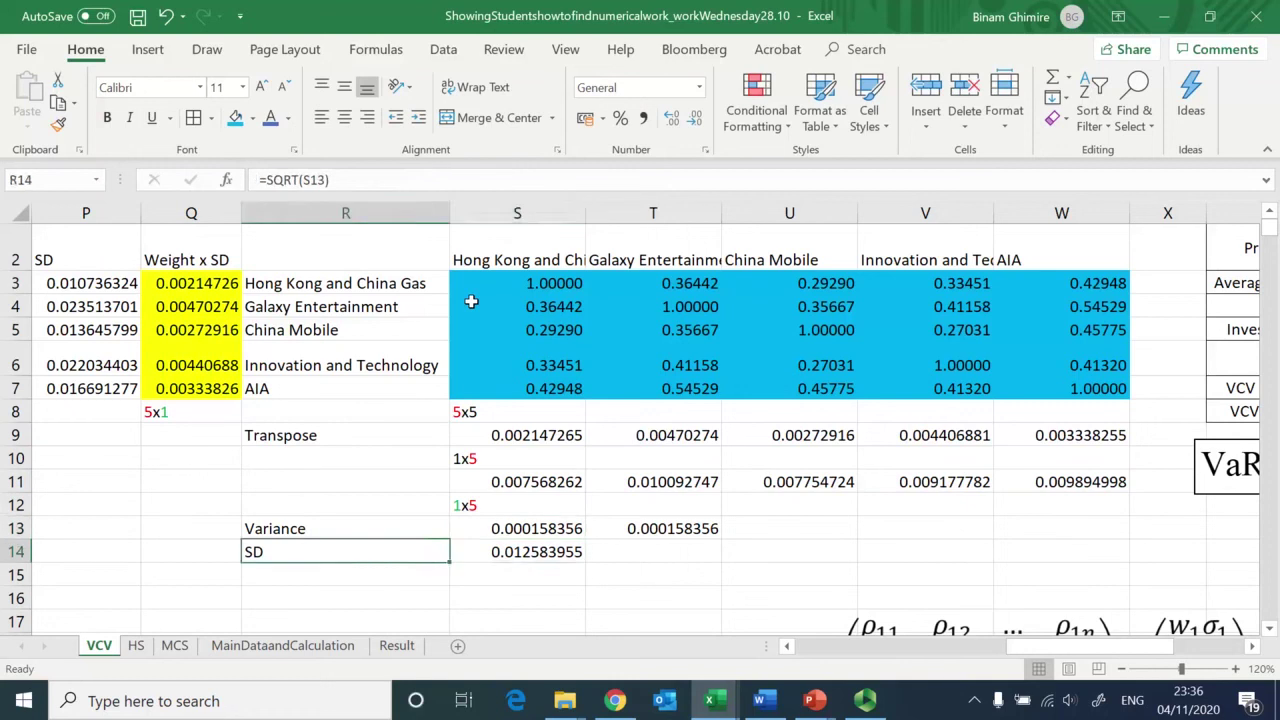
pyautogui.press('Right')
pyautogui.press('F2')
pyautogui.hotkey('ctrl', 'shift', 'Return')
# Step: Link the SD of the 10% probability column in Z4 to the portfolio standard deviation with =S14
pyautogui.press('Right')
pyautogui.press('Right')
pyautogui.press('Right')
pyautogui.press('Right')
pyautogui.press('Right')
pyautogui.press('Right')
pyautogui.press('Right')
pyautogui.press('Right')
pyautogui.press('Right')
pyautogui.press('Right')
pyautogui.press('Right')
pyautogui.press('Right')
pyautogui.press('Right')
pyautogui.press('Right')
pyautogui.press('Right')
pyautogui.press('Right')
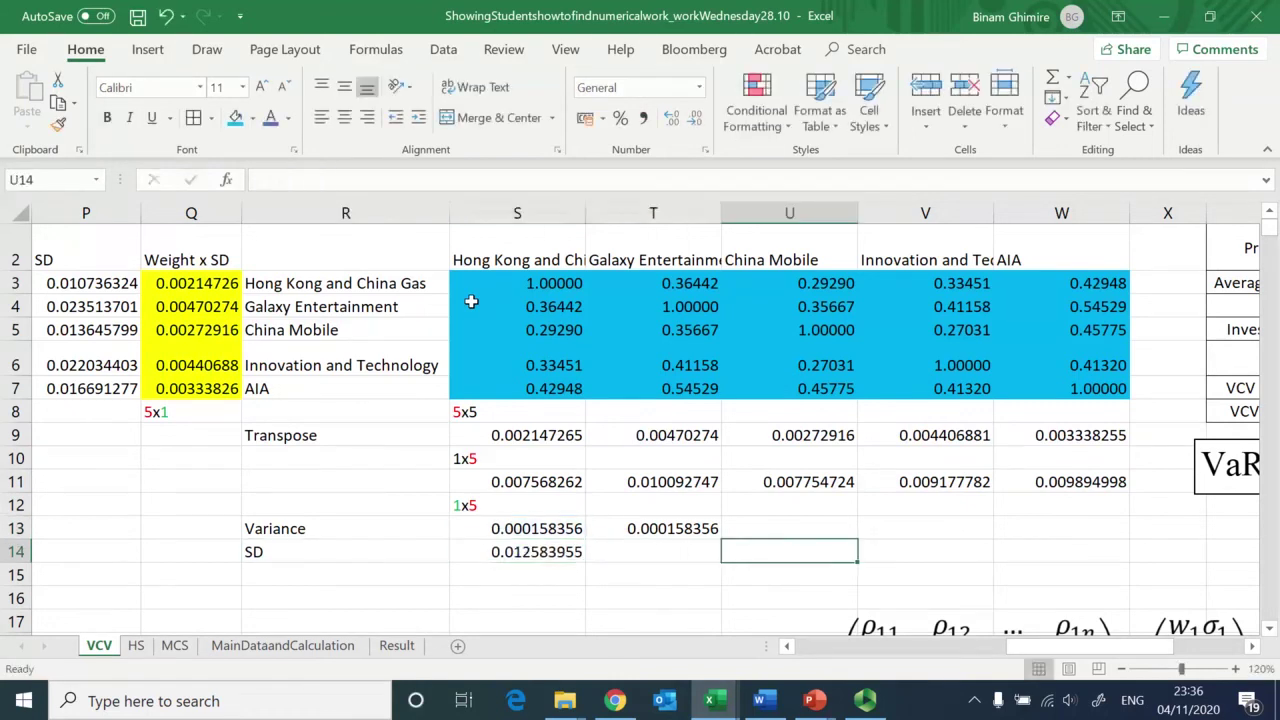
pyautogui.press('Left')
pyautogui.press('Left')
pyautogui.press('Left')
pyautogui.press('Left')
pyautogui.press('Left')
pyautogui.press('Left')
pyautogui.press('Left')
pyautogui.press('Left')
pyautogui.press('Up')
pyautogui.press('Up')
pyautogui.press('Up')
pyautogui.press('Up')
pyautogui.press('Up')
pyautogui.press('Up')
pyautogui.press('Up')
pyautogui.press('Up')
pyautogui.press('Up')
pyautogui.press('Up')
pyautogui.press('Up')
pyautogui.press('Down')
pyautogui.press('Left')
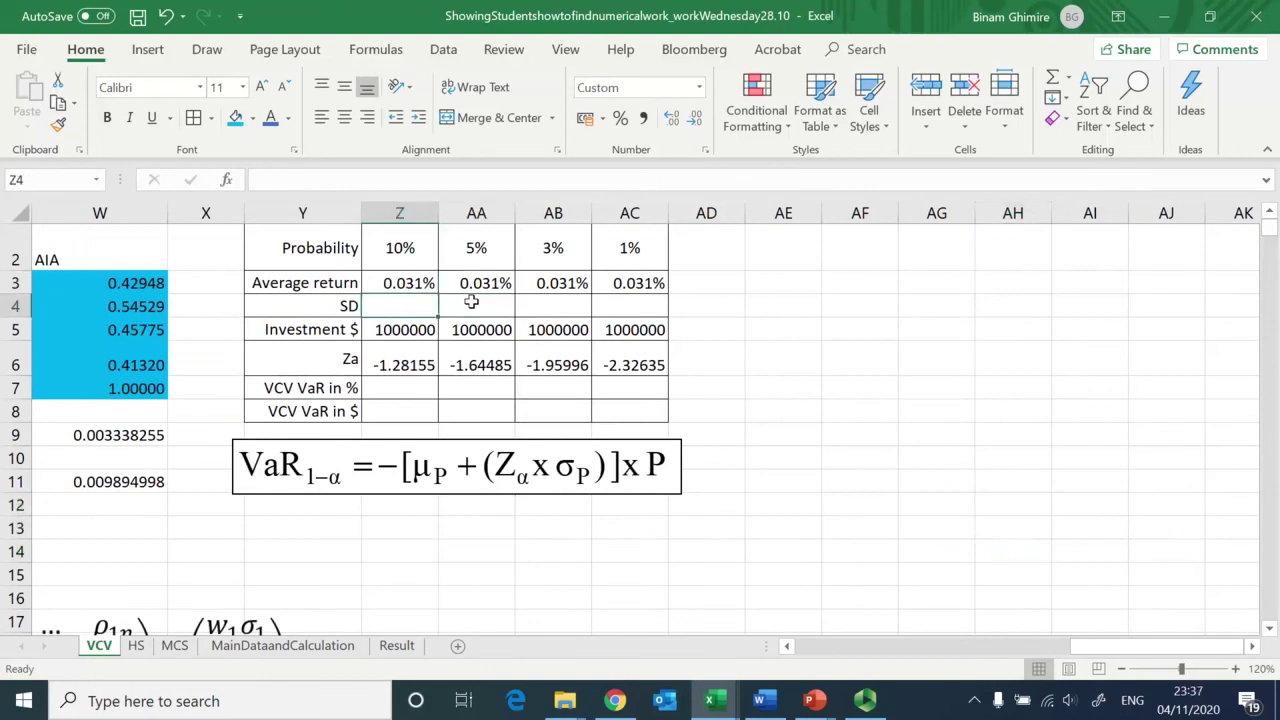
pyautogui.write('=')
pyautogui.press('Left')
pyautogui.press('Left')
pyautogui.press('Left')
pyautogui.press('Left')
pyautogui.press('Left')
pyautogui.press('Left')
pyautogui.press('Left')
pyautogui.press('Left')
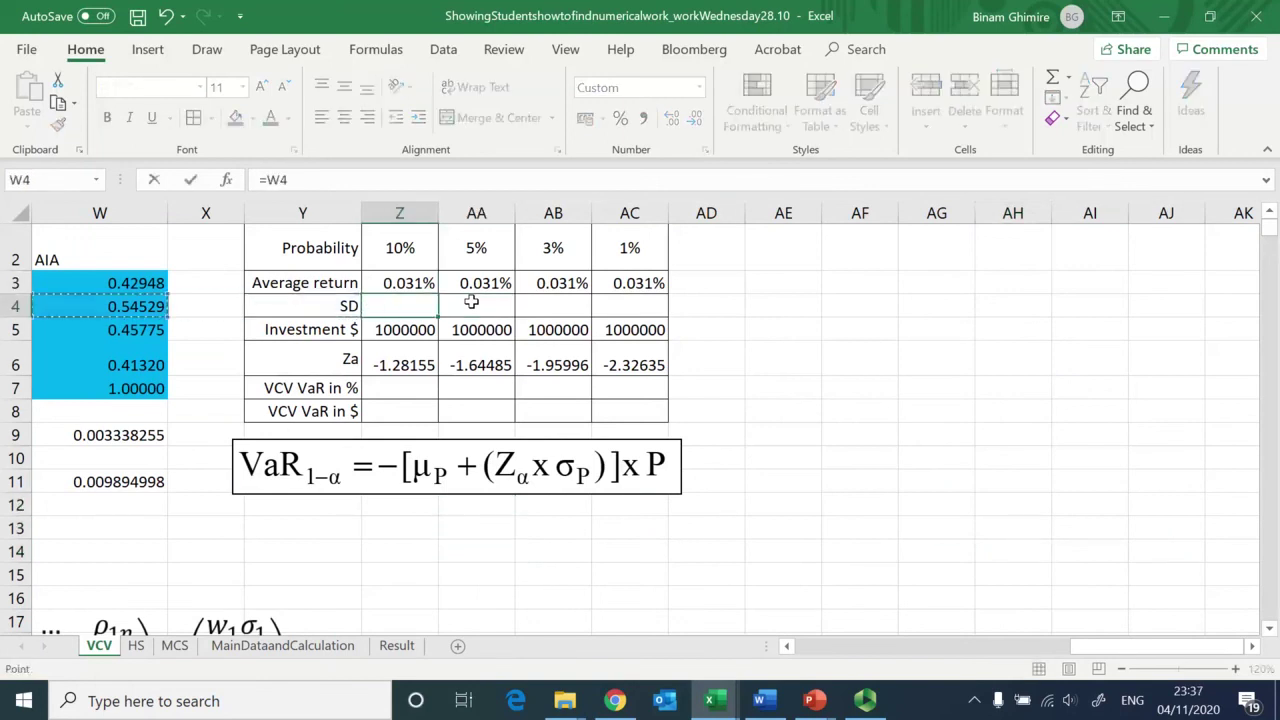
pyautogui.press('Down')
pyautogui.press('Down')
pyautogui.press('Down')
pyautogui.press('Down')
pyautogui.press('Down')
pyautogui.press('Down')
pyautogui.press('Down')
pyautogui.press('Down')
pyautogui.press('Down')
pyautogui.press('Down')
pyautogui.press('Right')
pyautogui.press('Return')
# Step: Fill the 5% probability column's SD in AA4 with the absolute reference =$Z$4
pyautogui.press('Up')
pyautogui.press('Right')
pyautogui.press('Right')
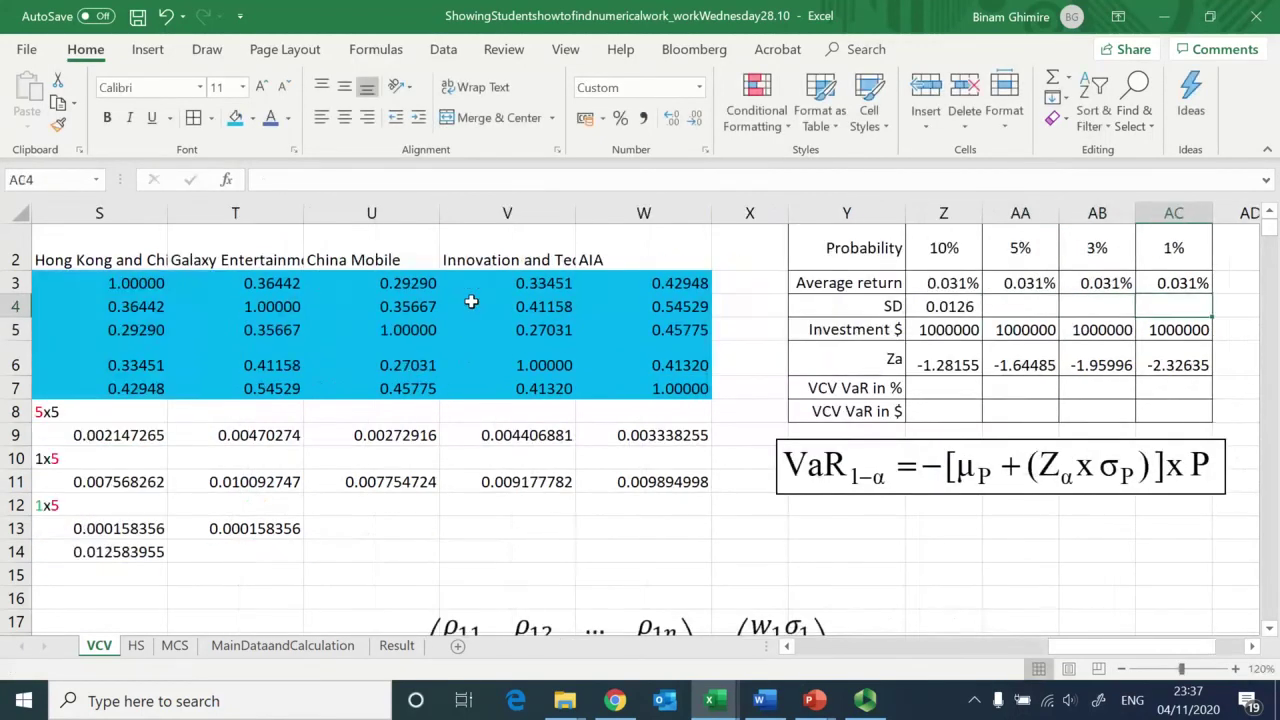
pyautogui.press('Right')
pyautogui.press('Right')
pyautogui.press('Right')
pyautogui.press('Left')
pyautogui.press('Left')
pyautogui.press('Left')
pyautogui.press('Left')
pyautogui.press('Left')
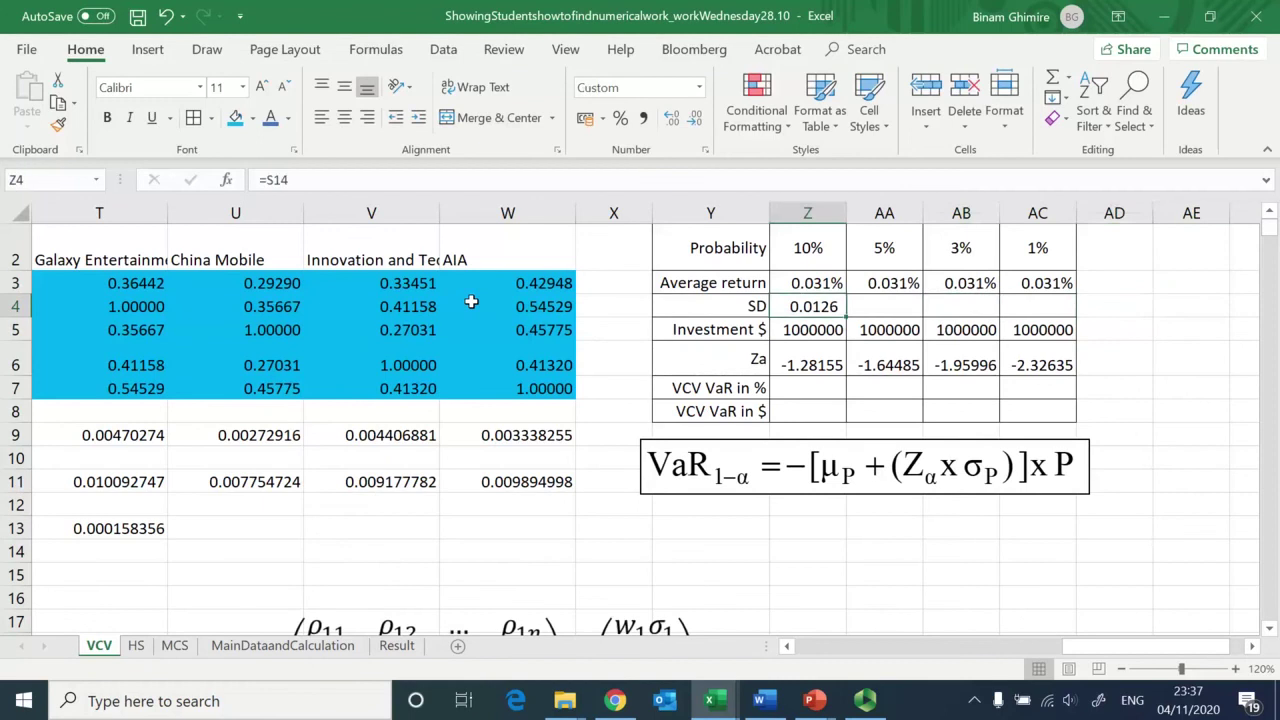
pyautogui.press('Right')
pyautogui.write('=')
pyautogui.press('Left')
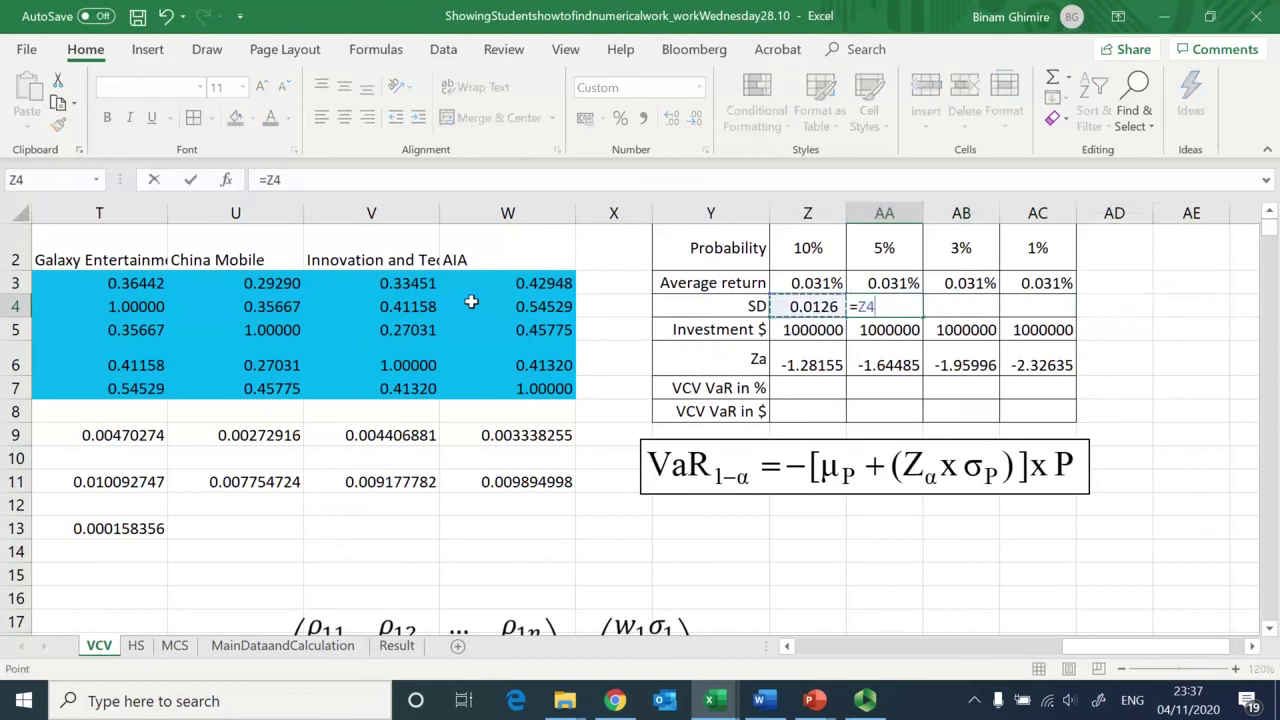
pyautogui.press('F4')
pyautogui.press('Return')
# Step: Copy the SD reference from AA4 across to the 3% and 1% columns in AB4:AC4
pyautogui.press('Up')
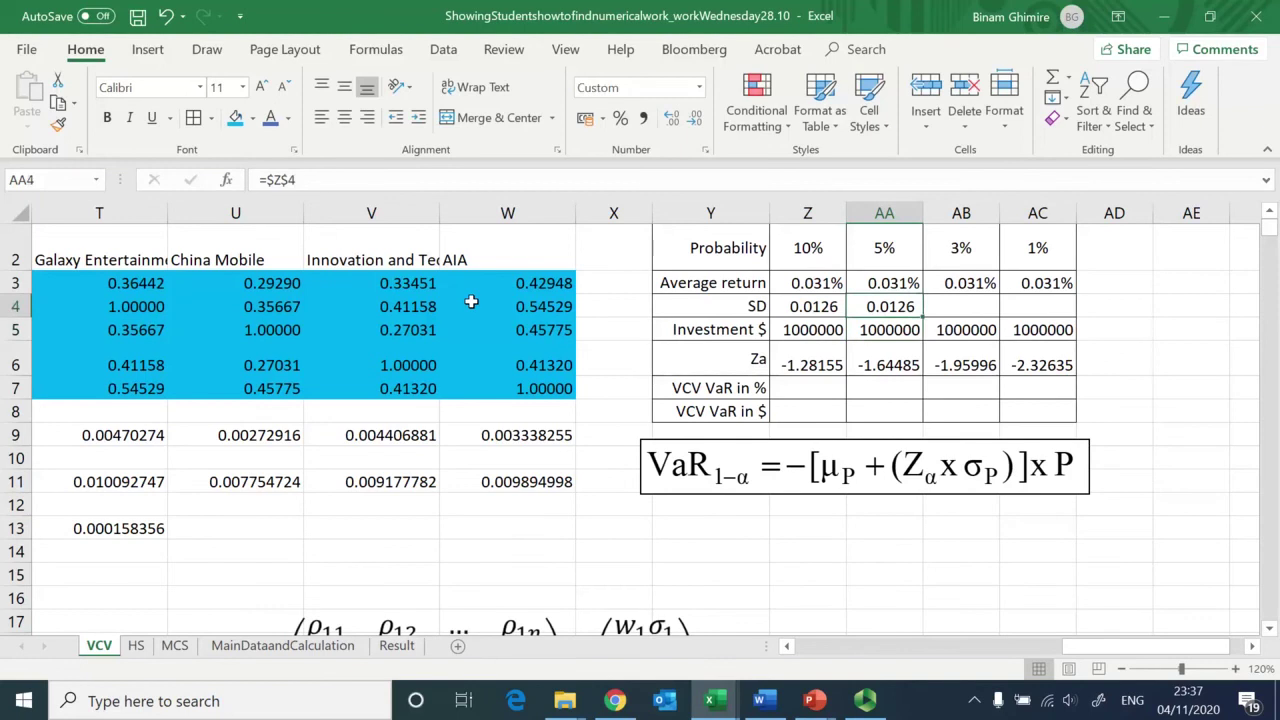
pyautogui.hotkey('ctrl', 'c')
pyautogui.hotkey('shift', 'Right')
pyautogui.press('Return')
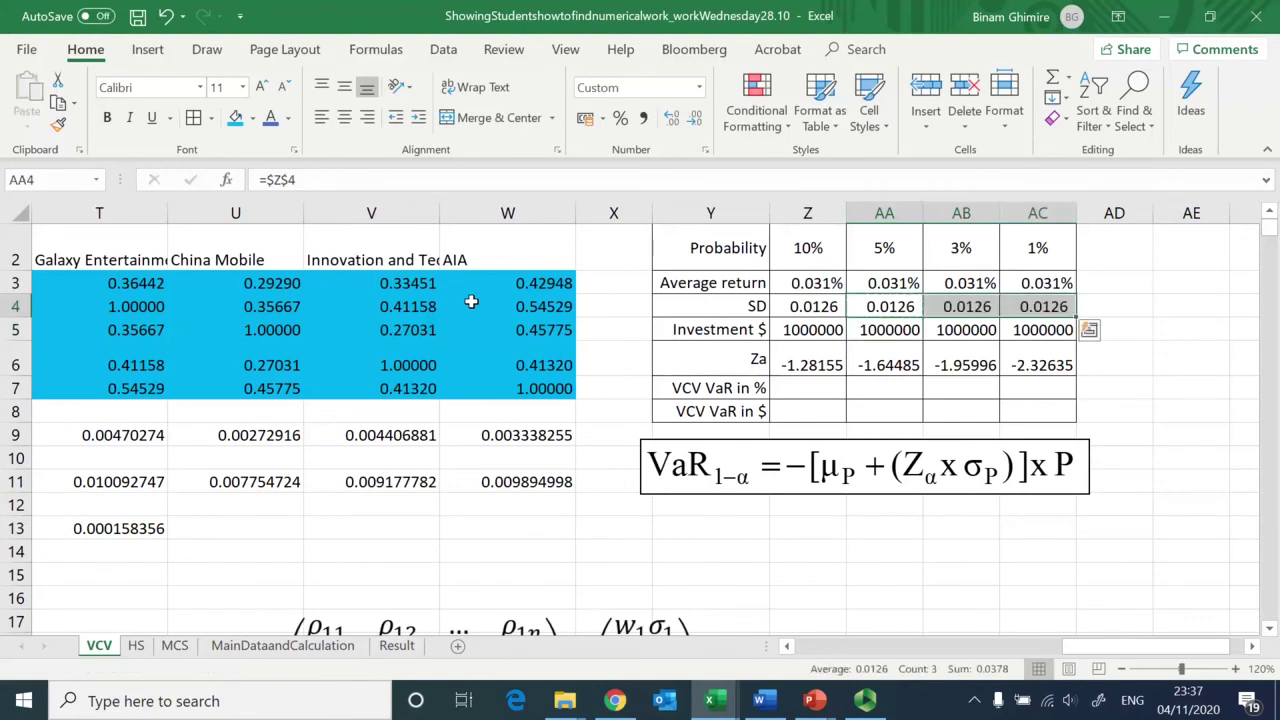
# Step: Calculate the VCV VaR in % for the 90% confidence level in Z7 with =-Z3+Z6*Z4
pyautogui.press('Up')
pyautogui.press('Up')
pyautogui.press('Up')
pyautogui.press('Down')
pyautogui.press('Down')
pyautogui.press('Down')
pyautogui.press('Down')
pyautogui.press('Down')
pyautogui.press('Down')
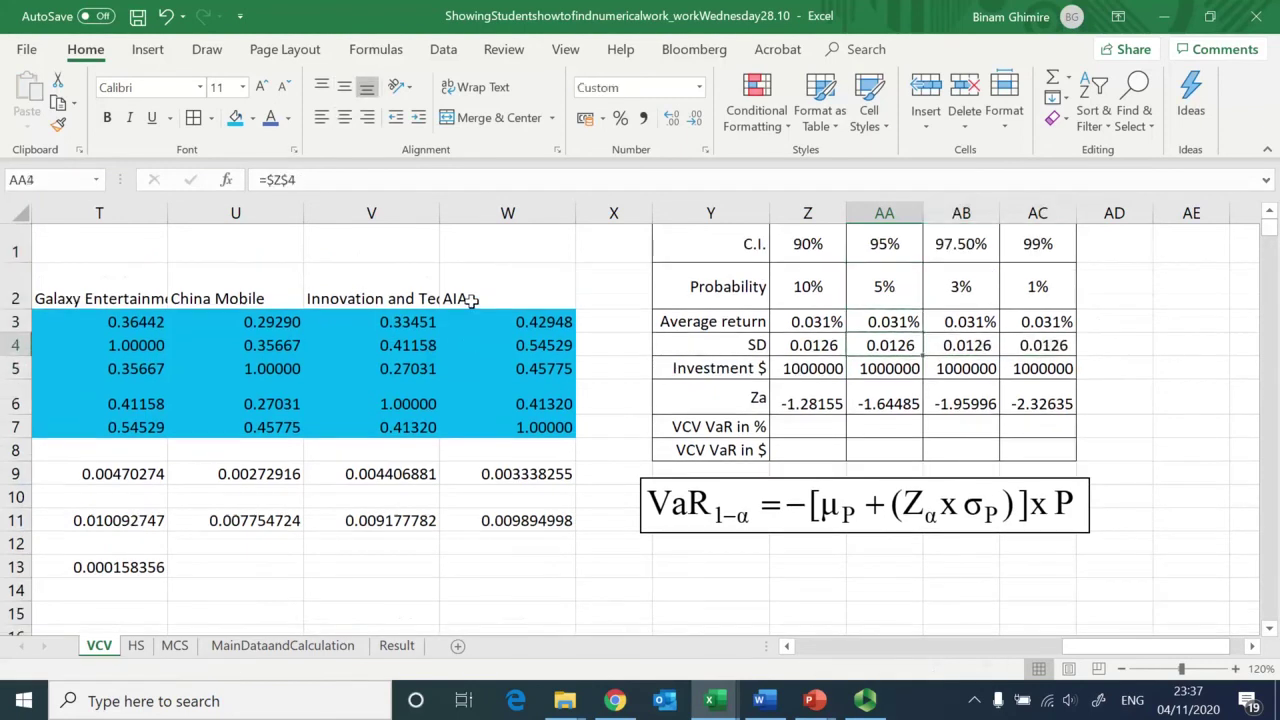
pyautogui.press('Left')
pyautogui.press('Left')
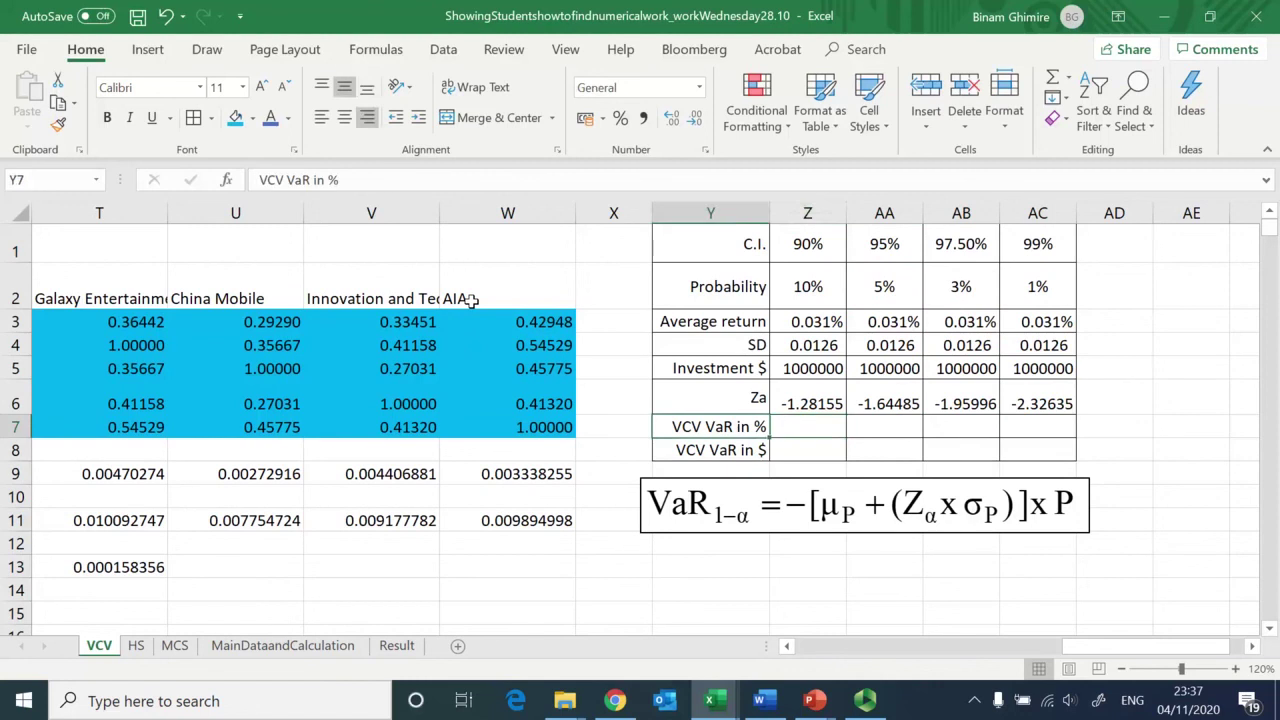
pyautogui.press('Right')
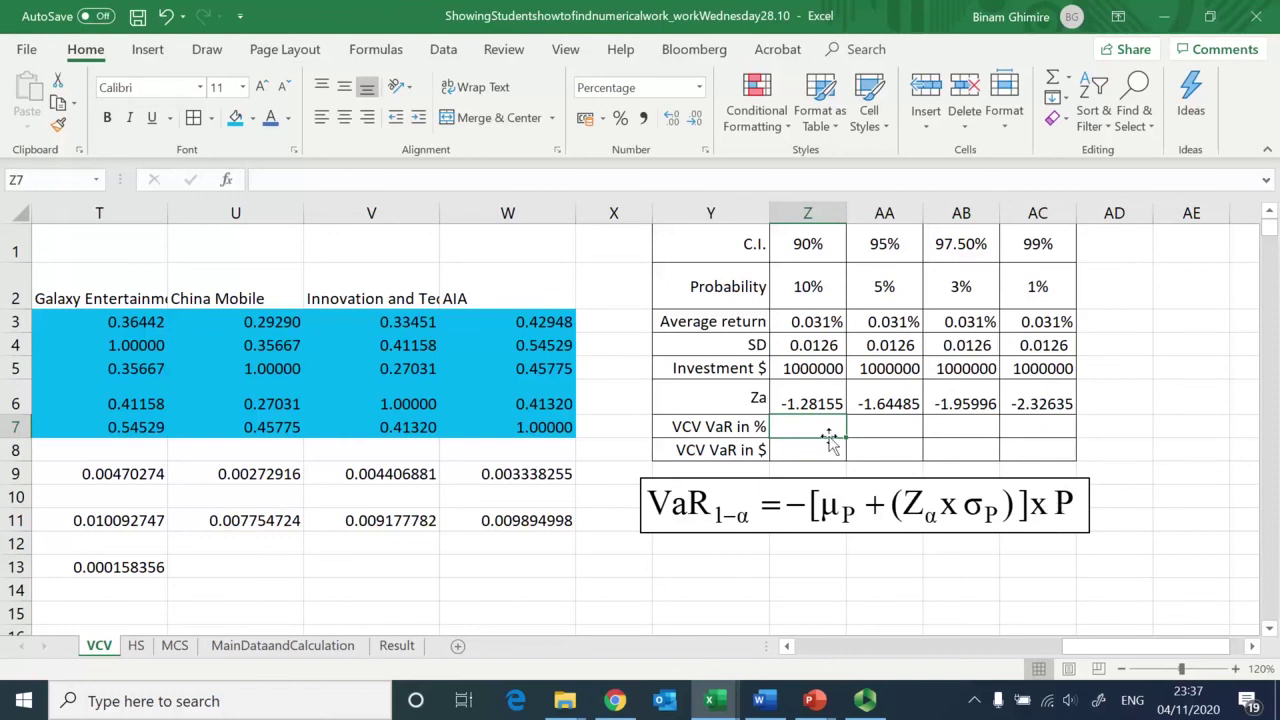
pyautogui.write('=-')
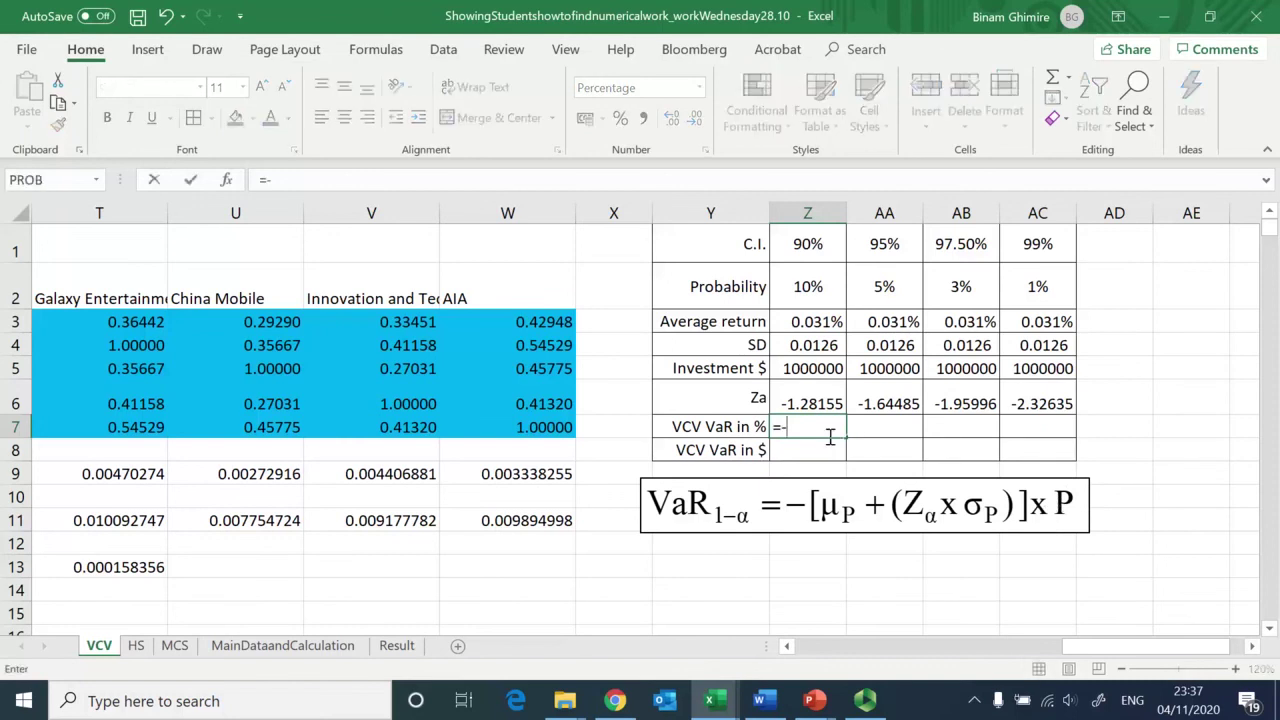
pyautogui.press('Up')
pyautogui.press('Up')
pyautogui.press('Up')
pyautogui.press('Up')
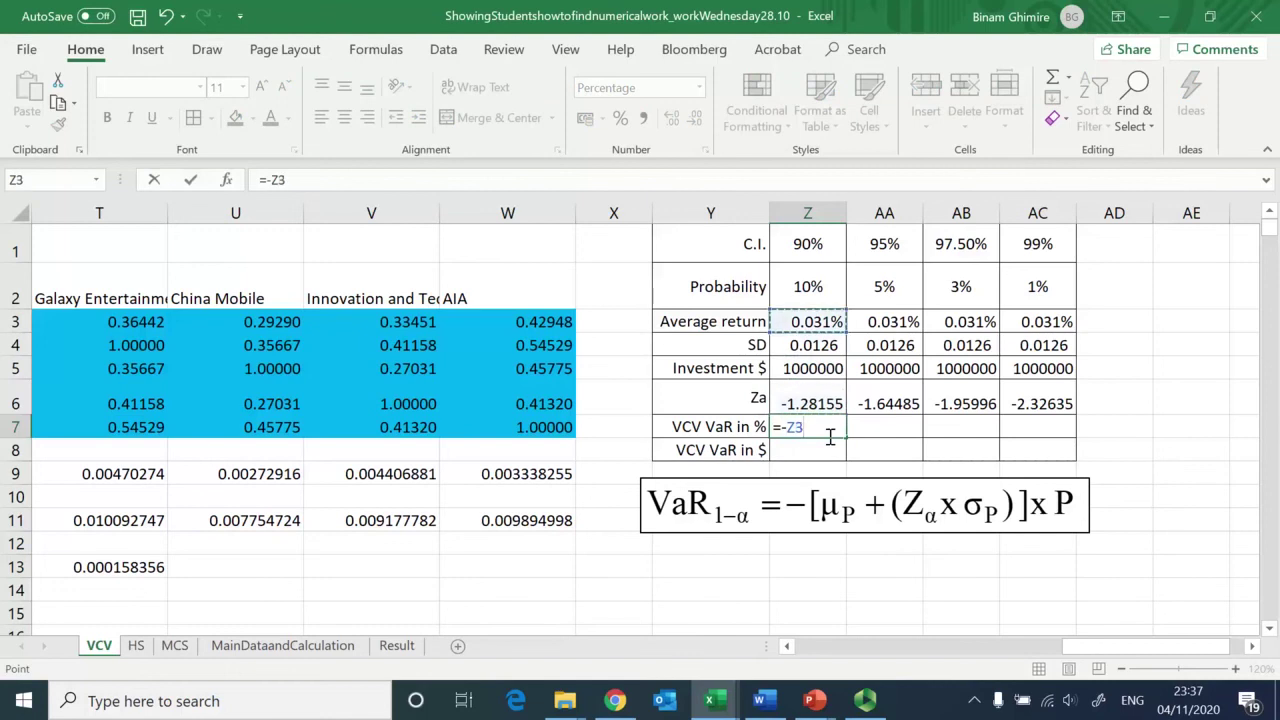
pyautogui.write('+')
pyautogui.press('Up')
pyautogui.write('*')
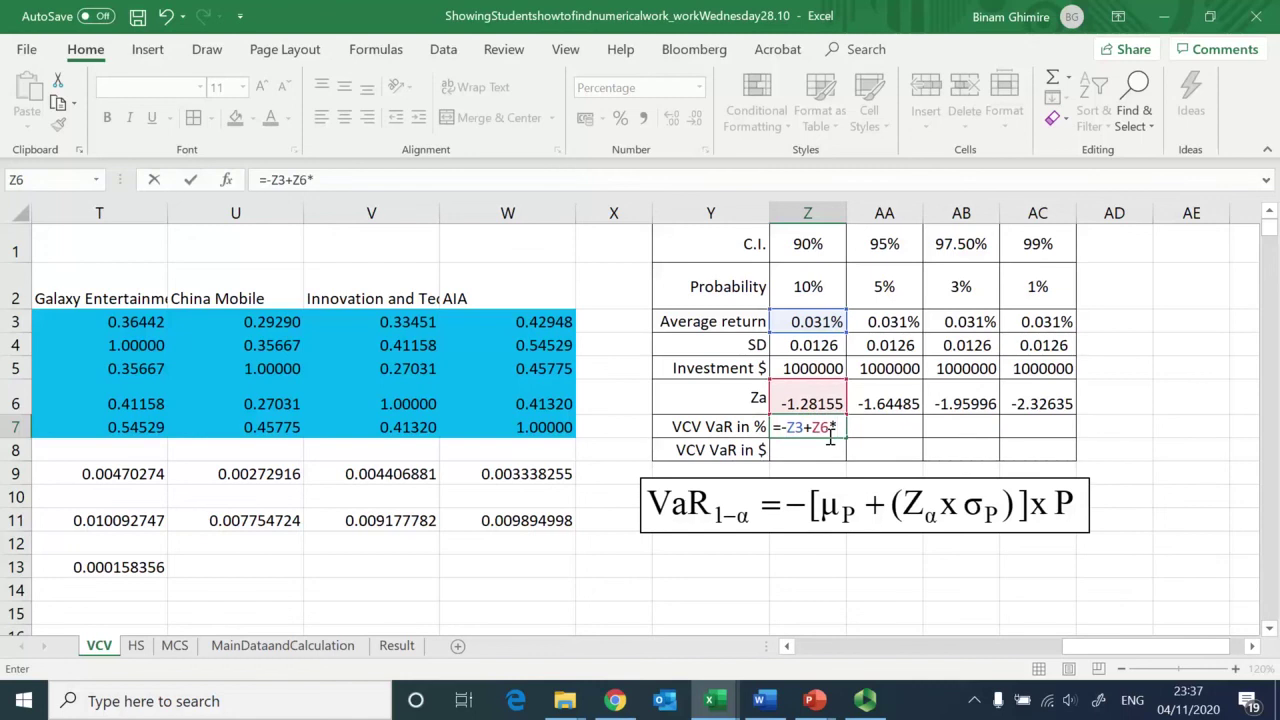
pyautogui.press('Up')
pyautogui.press('Up')
pyautogui.press('Up')
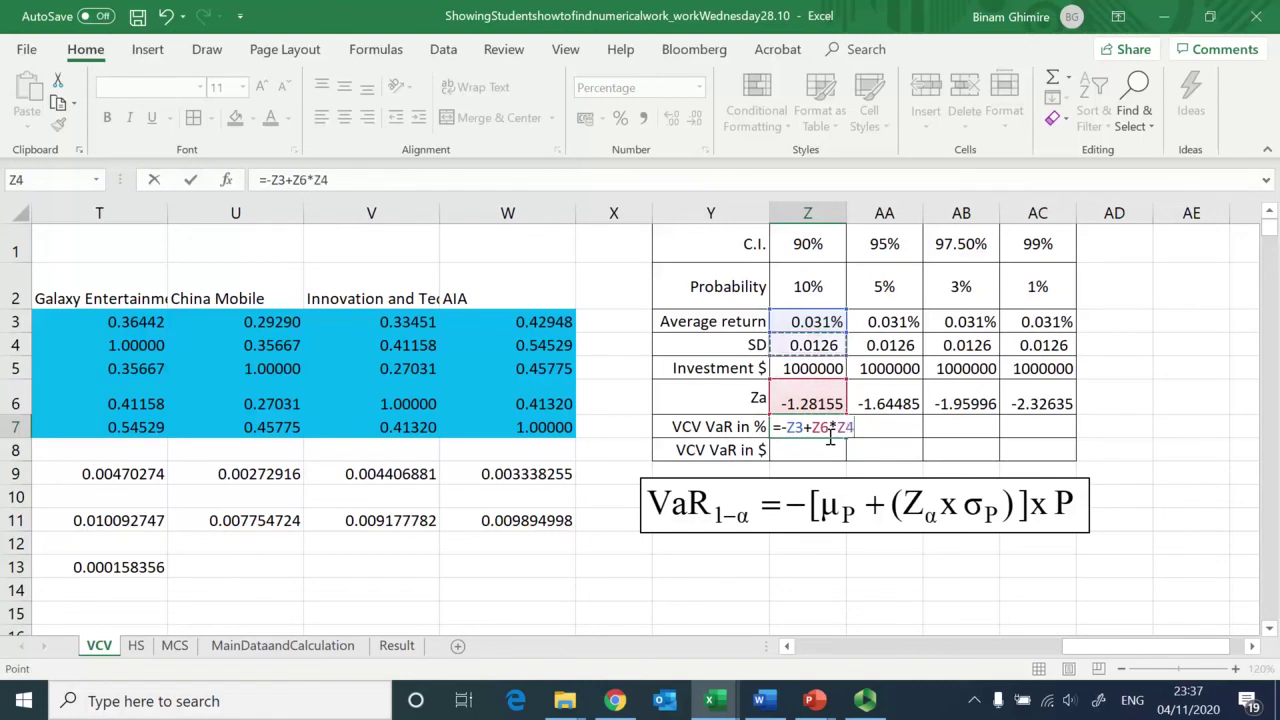
pyautogui.press('Return')
# Step: Copy the 90% VCV VaR in % formula from Z7 across to AA7:AC7
pyautogui.press('Up')
pyautogui.hotkey('ctrl', 'c')
pyautogui.hotkey('shift', 'Right')
pyautogui.hotkey('shift', 'Right')
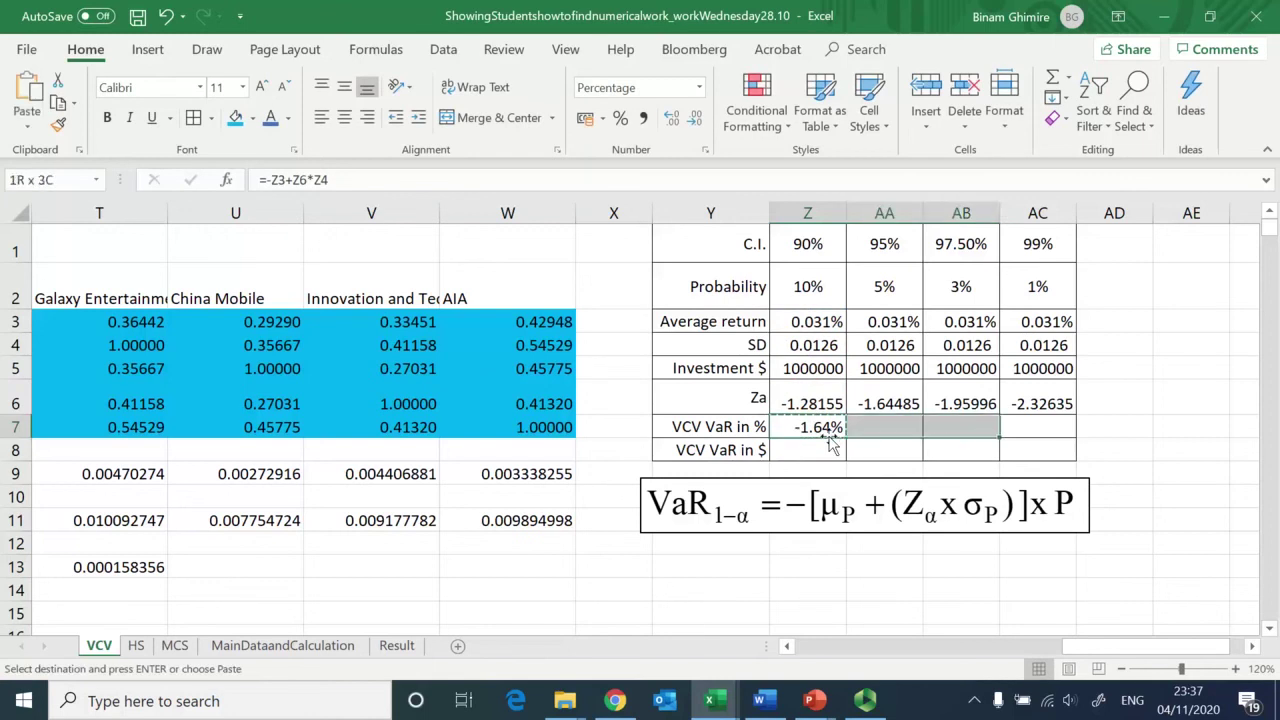
pyautogui.hotkey('shift', 'Right')
pyautogui.press('Return')
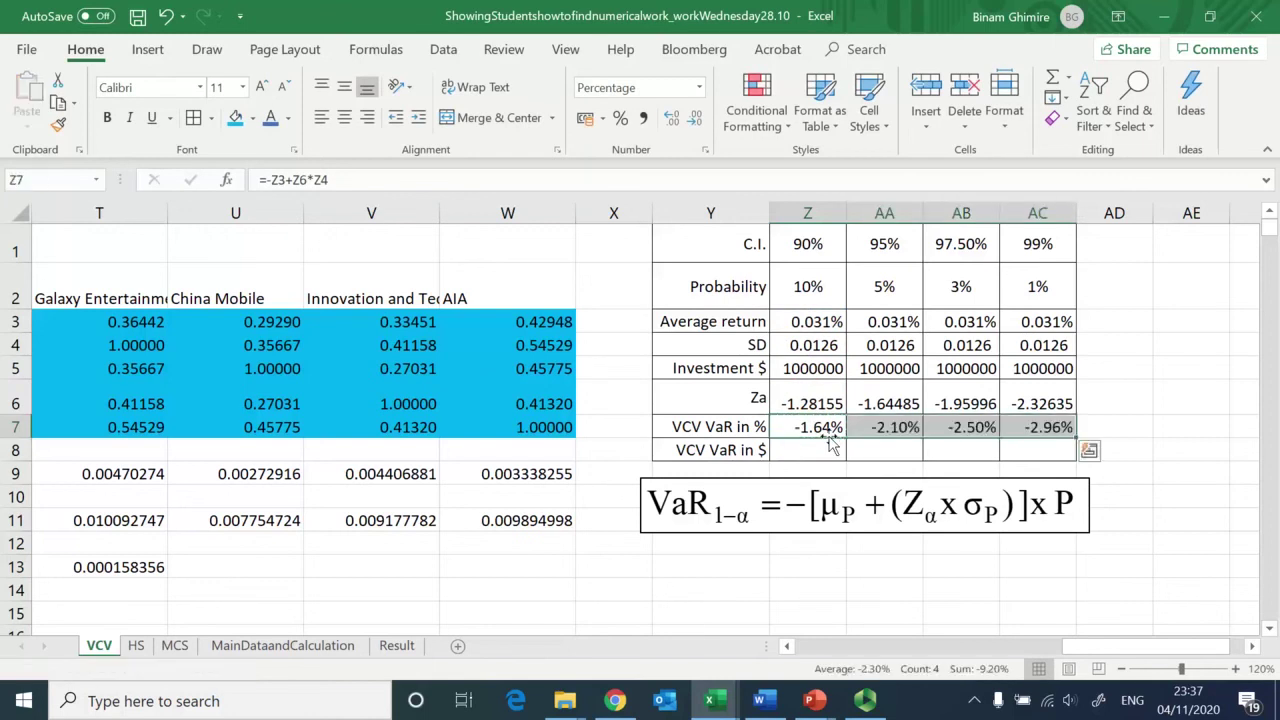
pyautogui.press('Left')
pyautogui.click(829, 436)
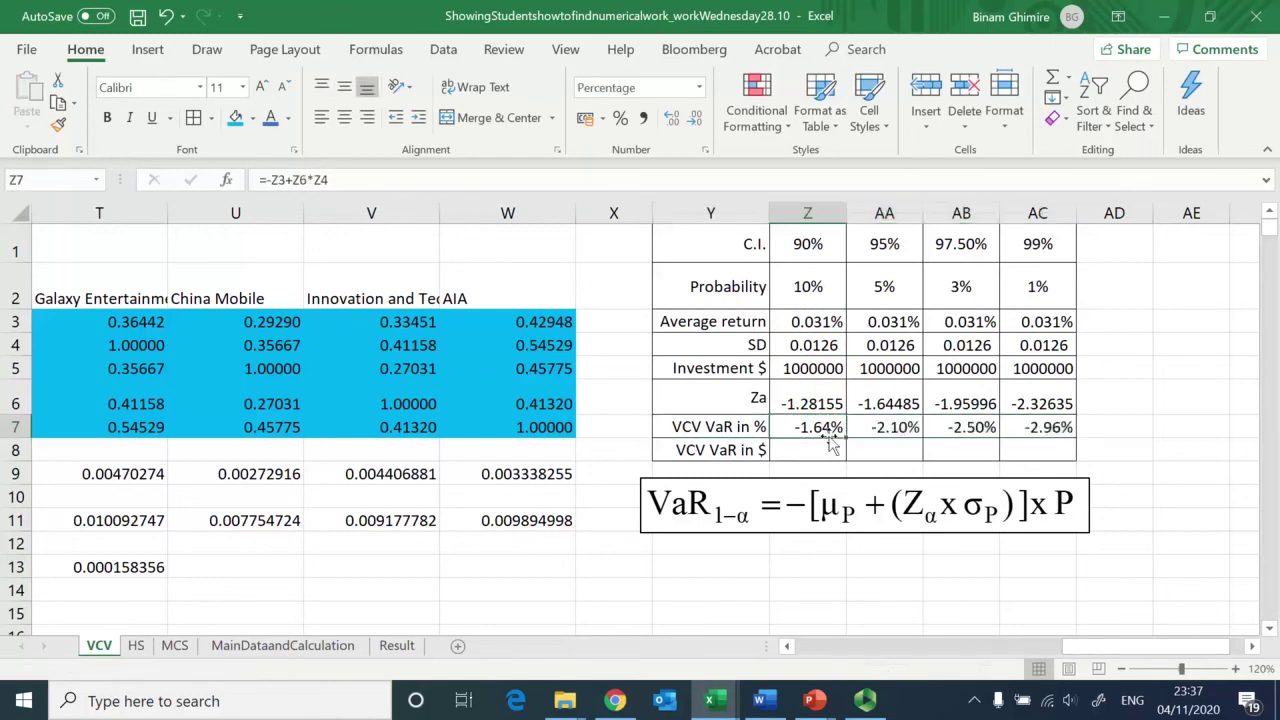
# Step: Calculate the VCV VaR in $ for the 90% confidence level in Z8 with =Z5*Z7
pyautogui.click(833, 446)
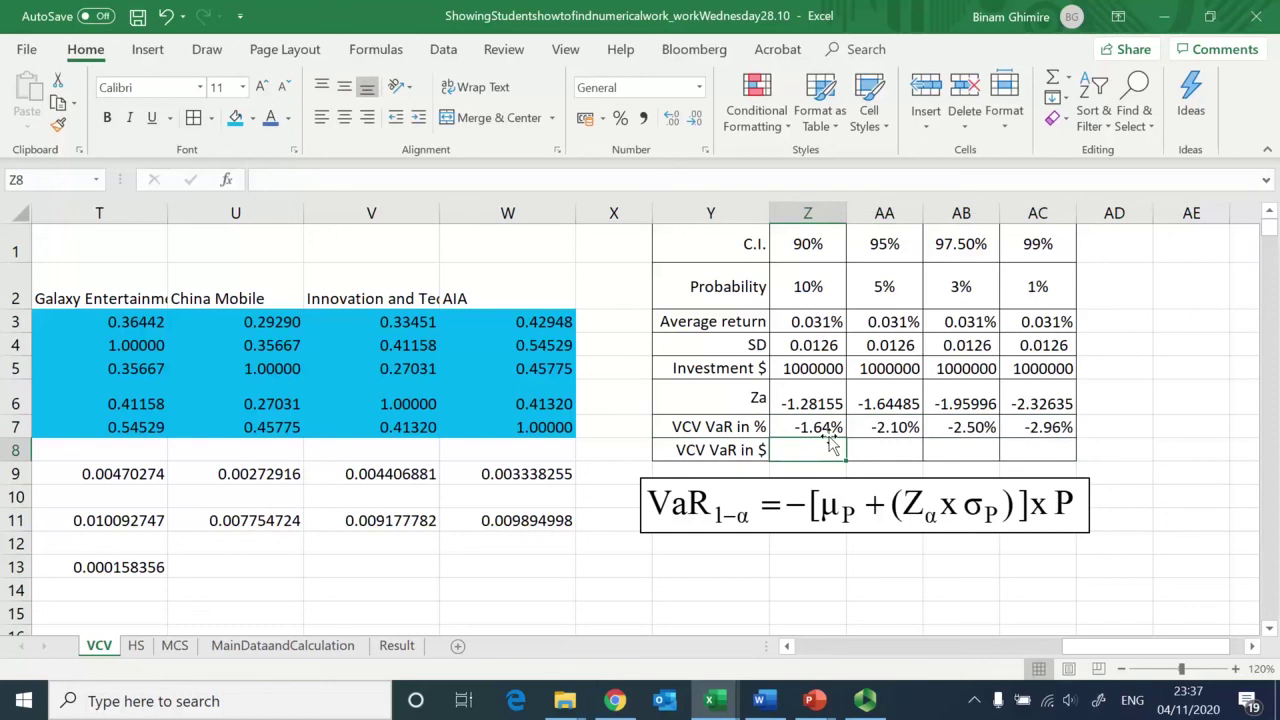
pyautogui.write('=')
pyautogui.press('Up')
pyautogui.press('Up')
pyautogui.press('Up')
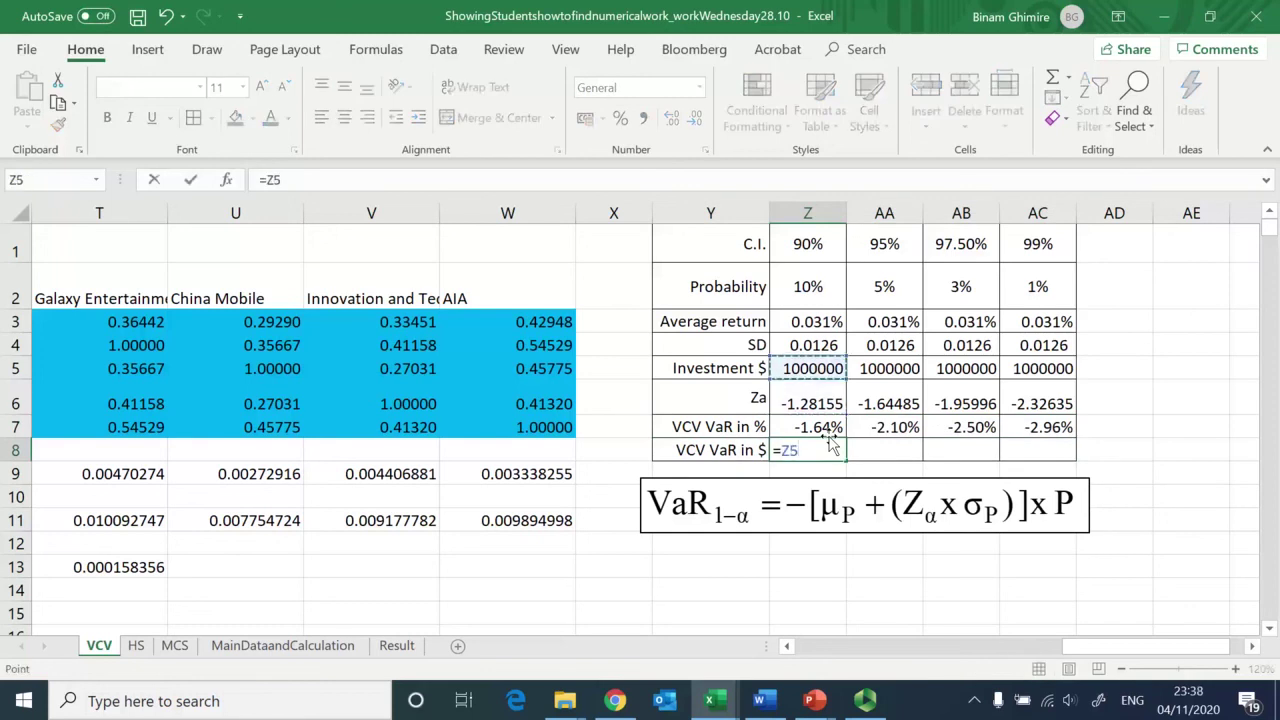
pyautogui.write('*')
pyautogui.press('Up')
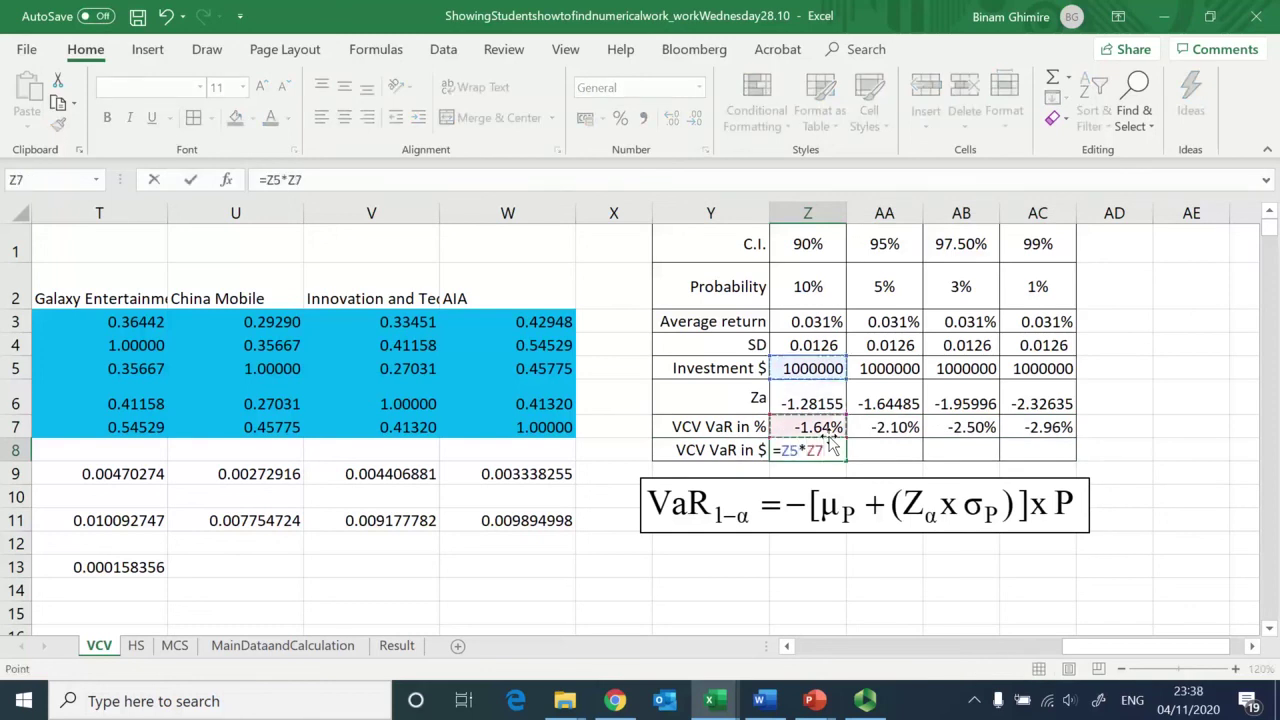
# Step: Copy the dollar VaR formula from Z8 across to the other confidence levels in AA8:AC8
pyautogui.hotkey('ctrl', 'Return')
pyautogui.hotkey('shift', 'Right')
pyautogui.hotkey('shift', 'Right')
pyautogui.hotkey('shift', 'Right')
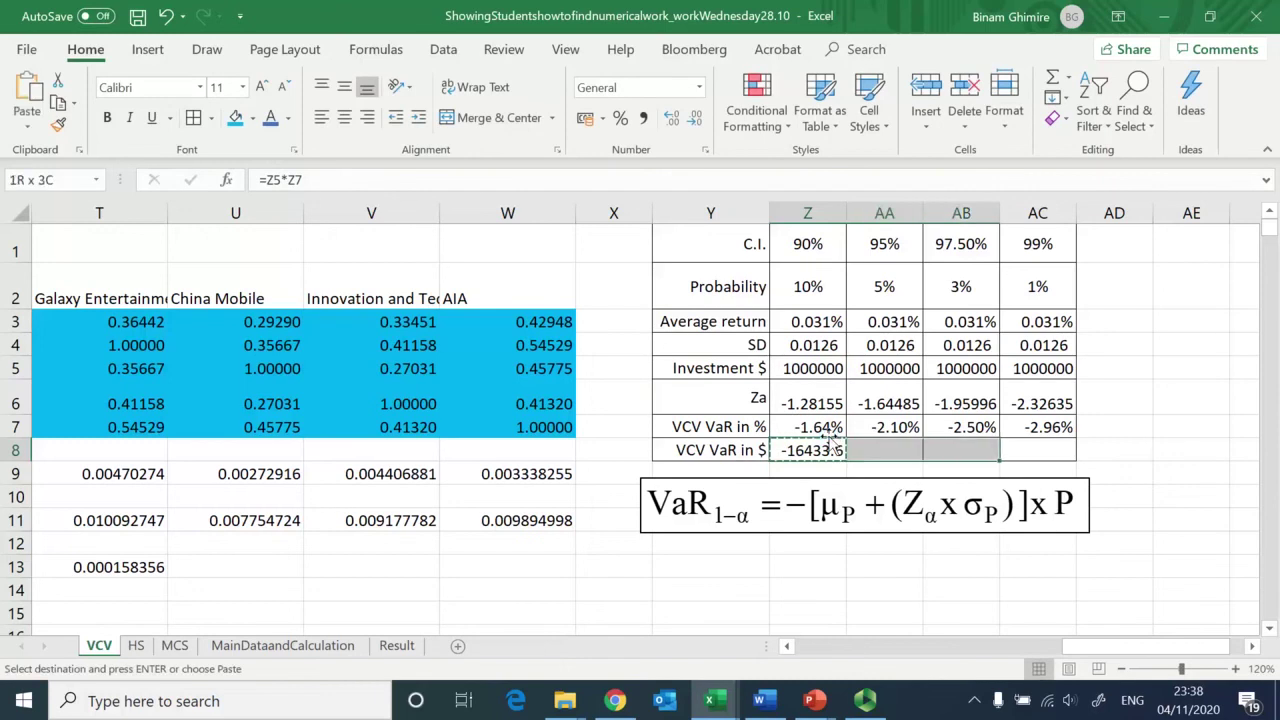
pyautogui.hotkey('ctrl', 'v')
pyautogui.press('Down')
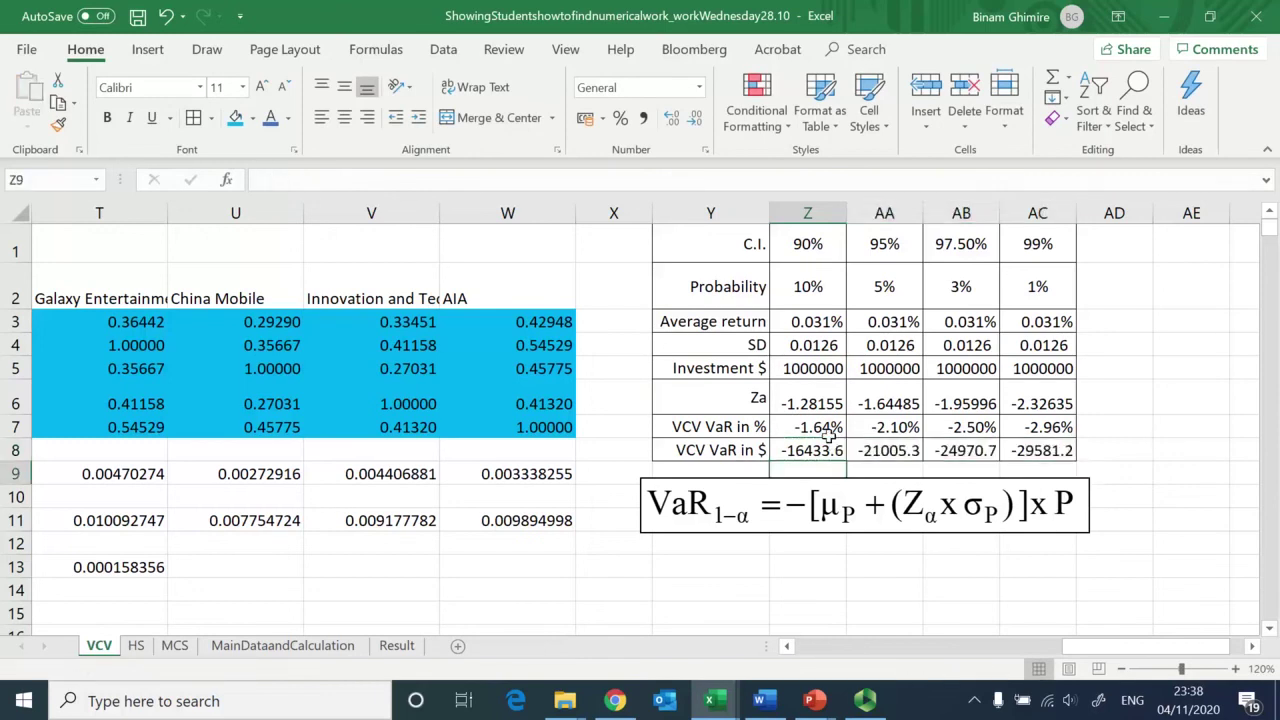
# Step: Review the 90% VCV VaR in % formula in Z7 against the VaR equation below the table
pyautogui.press('Up')
pyautogui.press('Up')
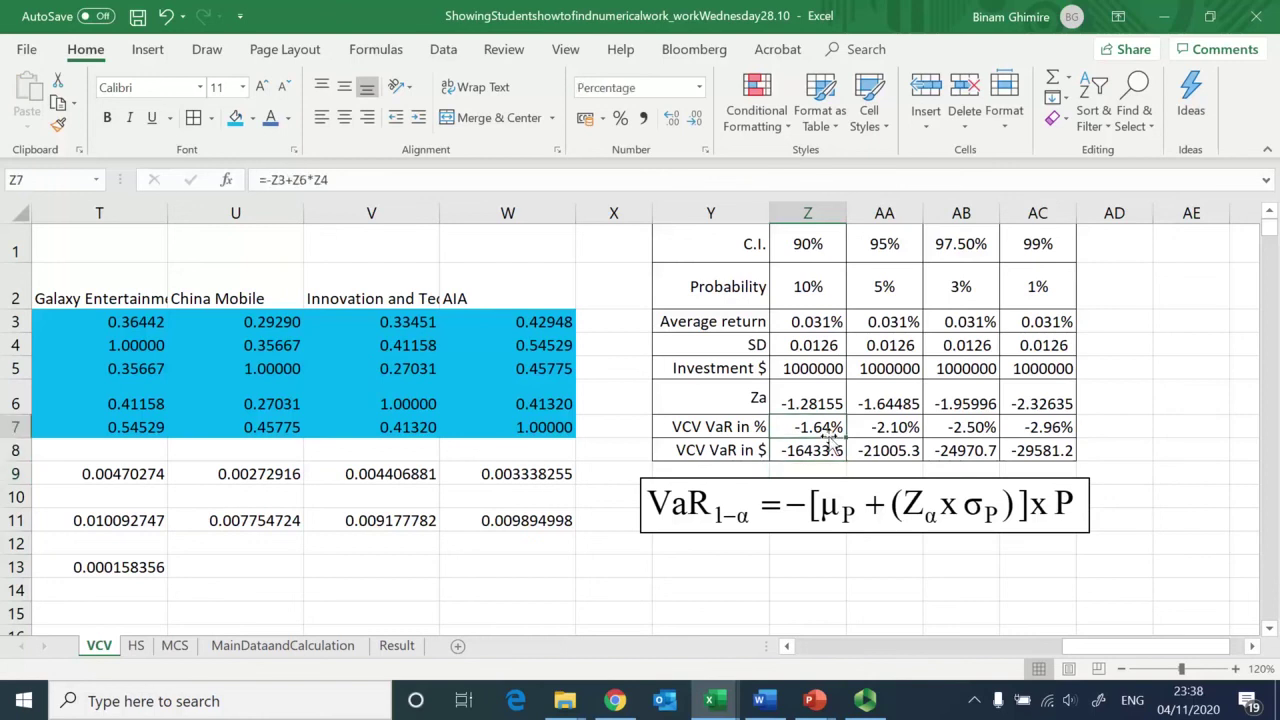
pyautogui.doubleClick(828, 430)
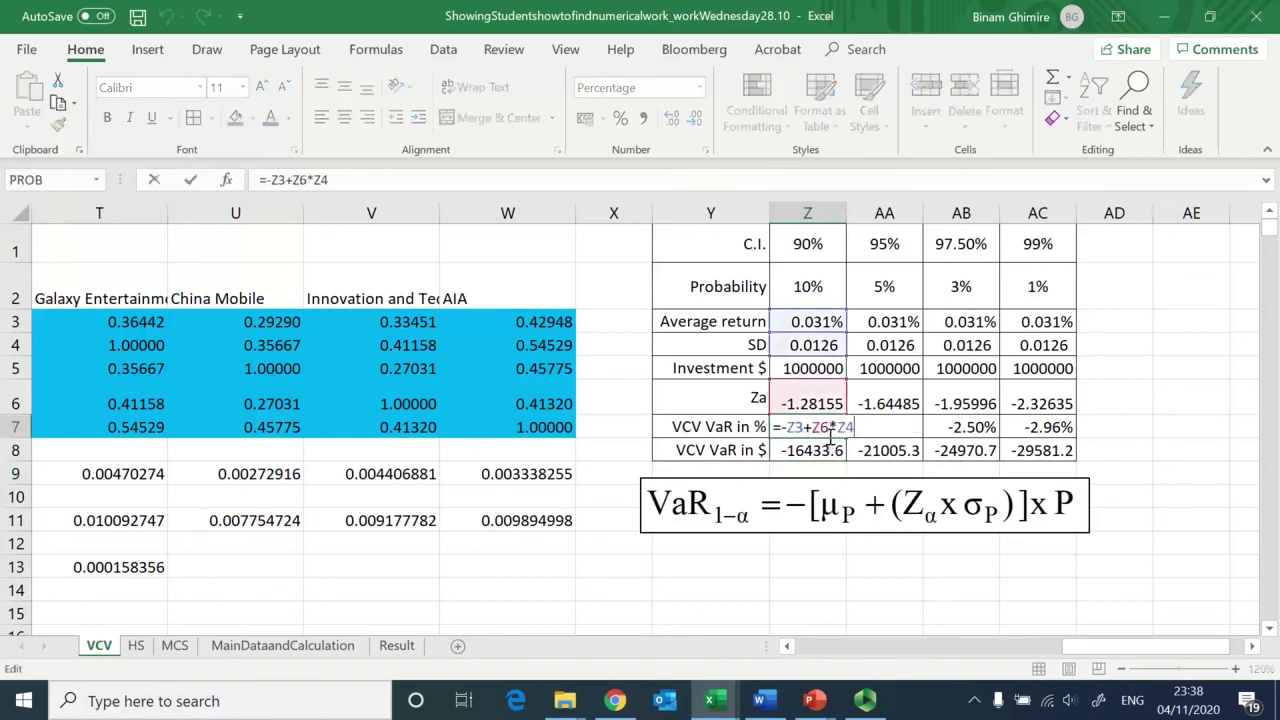
pyautogui.press('Escape')
pyautogui.press('Up')
pyautogui.doubleClick(830, 437)
pyautogui.press('Escape')
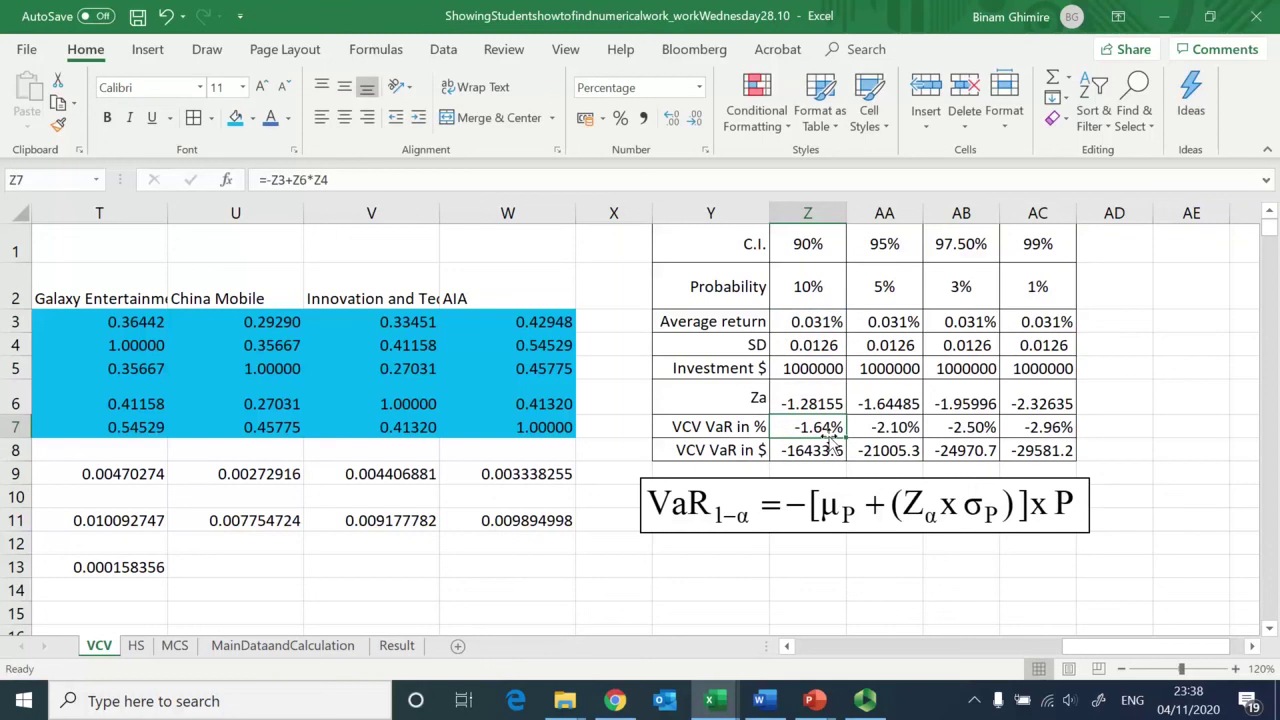
pyautogui.press('F2')
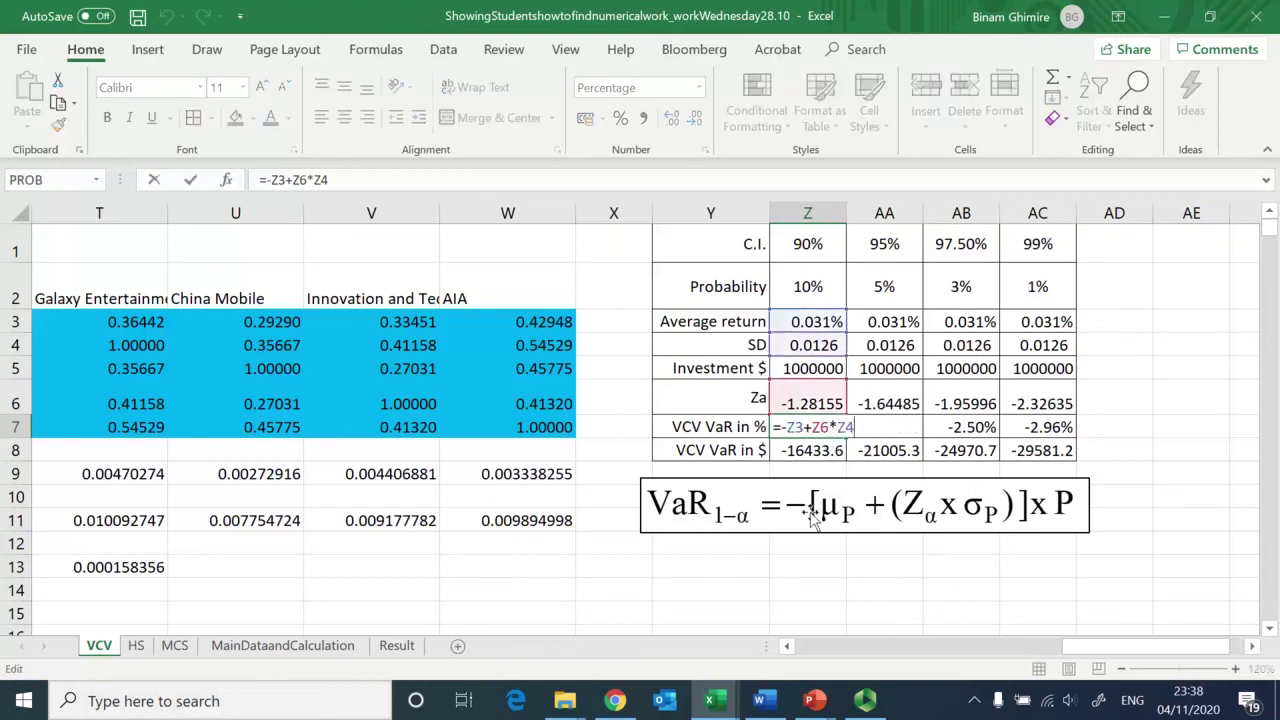
pyautogui.press('Left')
pyautogui.press('Escape')
# Step: Replace the 90% VCV VaR in % formula in Z7 with the bracketed version =-(Z3+Z6*Z4)
pyautogui.press('Delete')
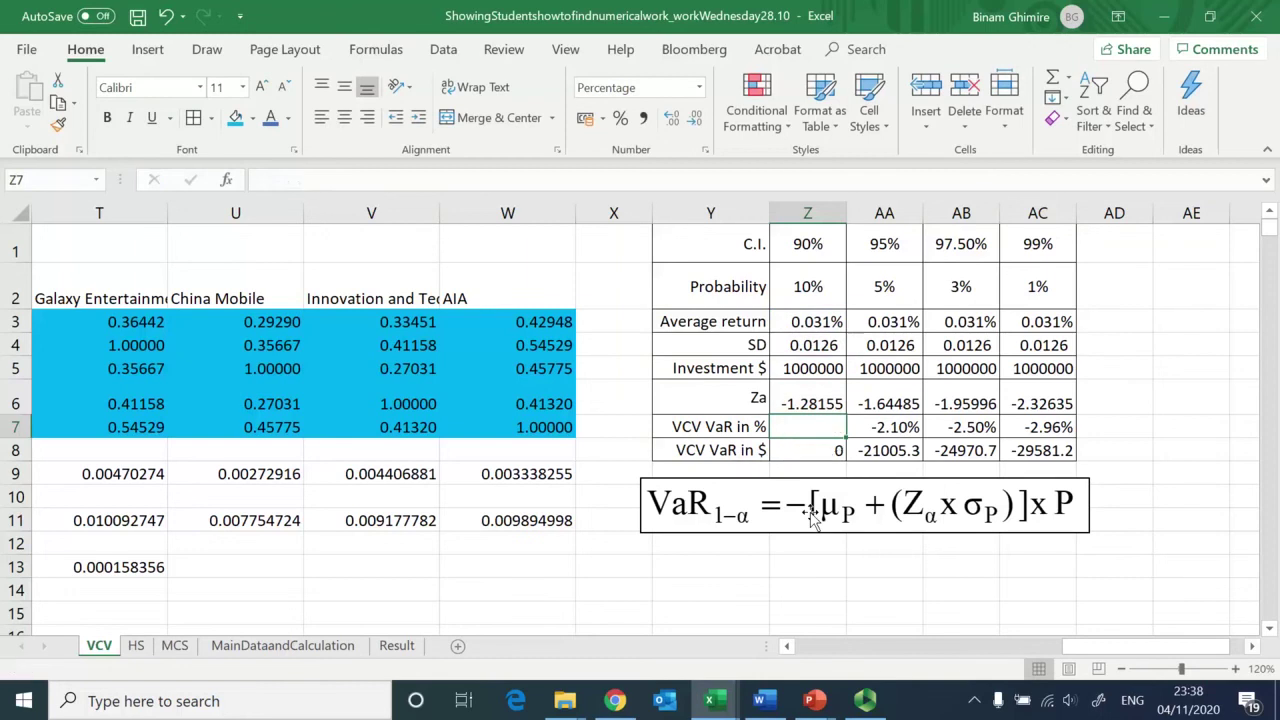
pyautogui.write('=-')
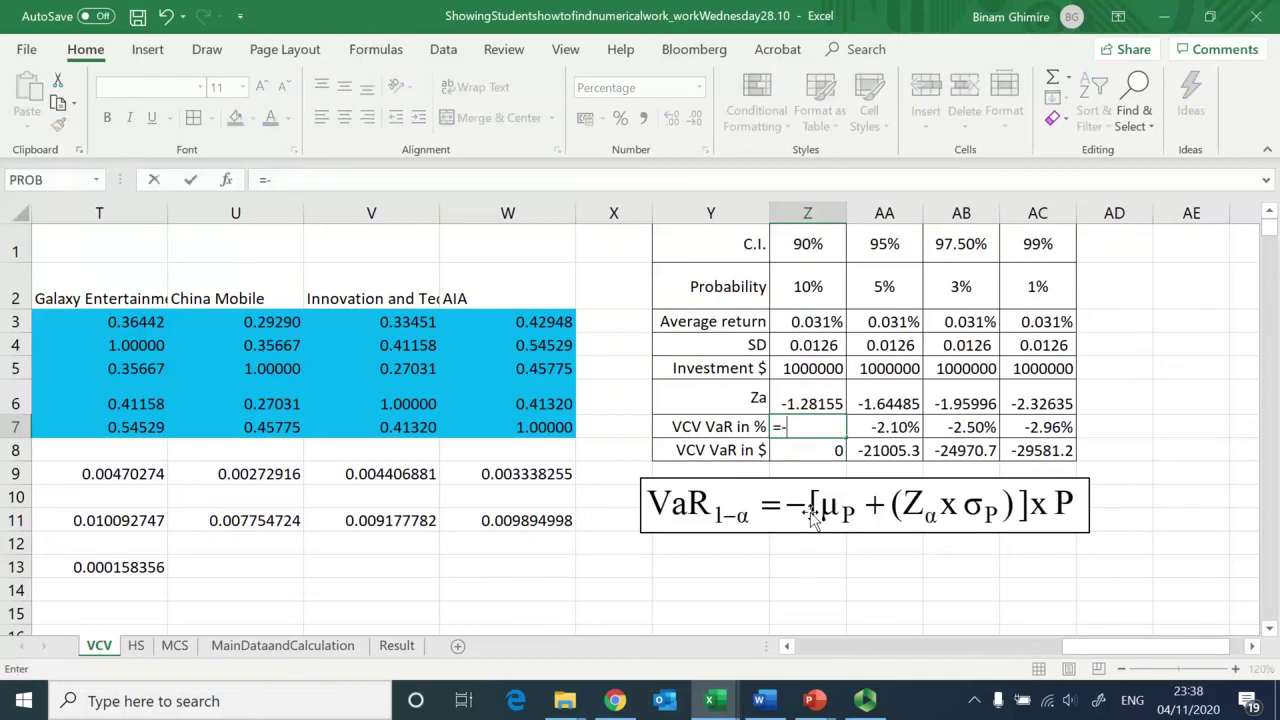
pyautogui.write('(')
pyautogui.press('Up')
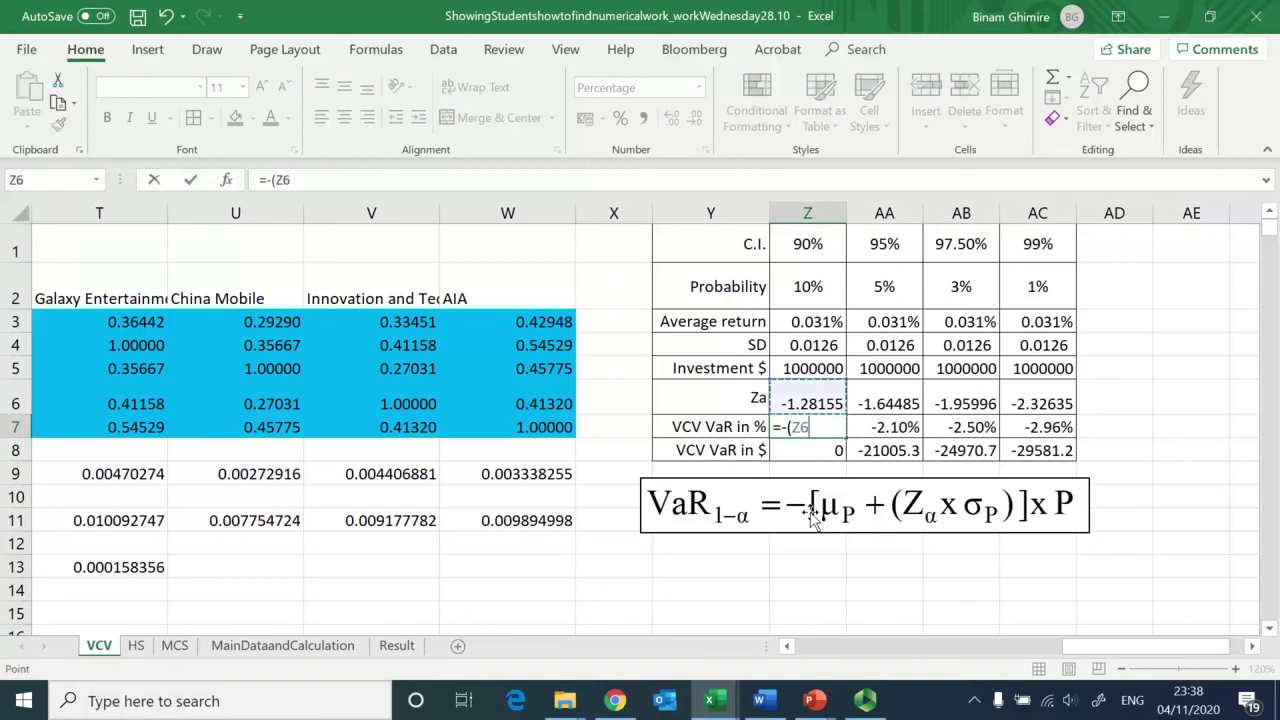
pyautogui.press('Up')
pyautogui.press('Up')
pyautogui.press('Up')
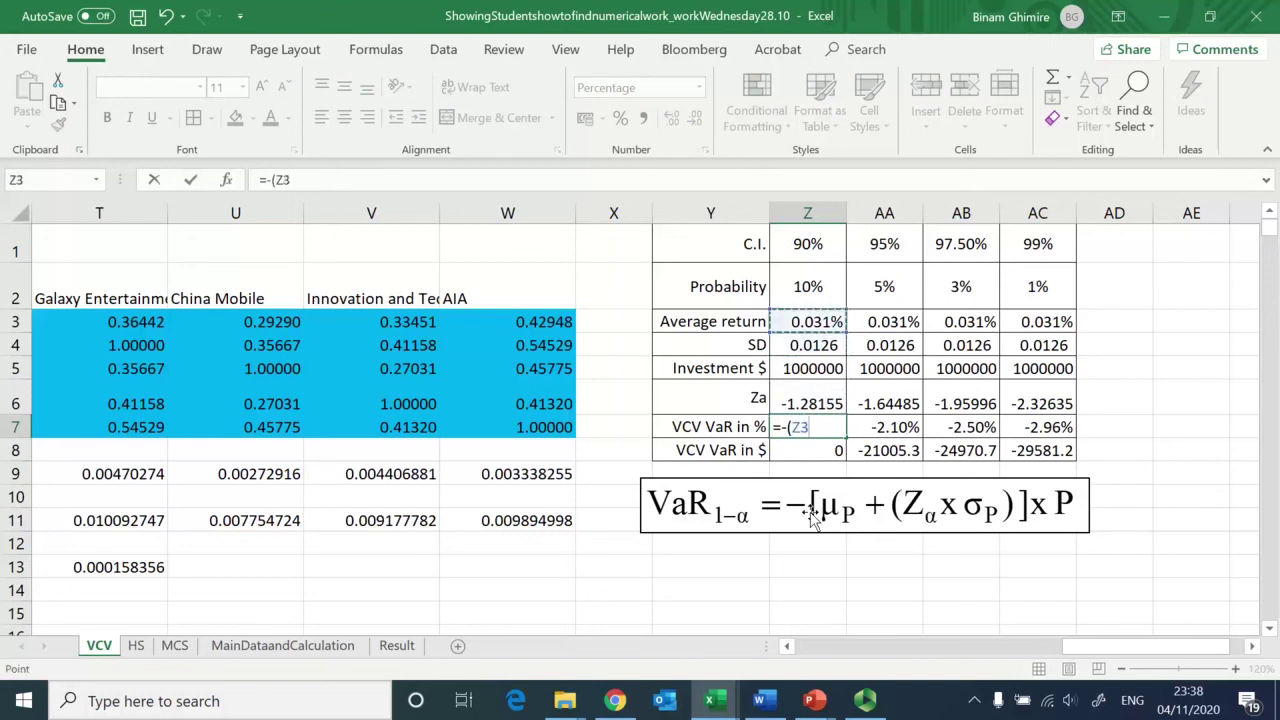
pyautogui.write('+')
pyautogui.press('Up')
pyautogui.write('*')
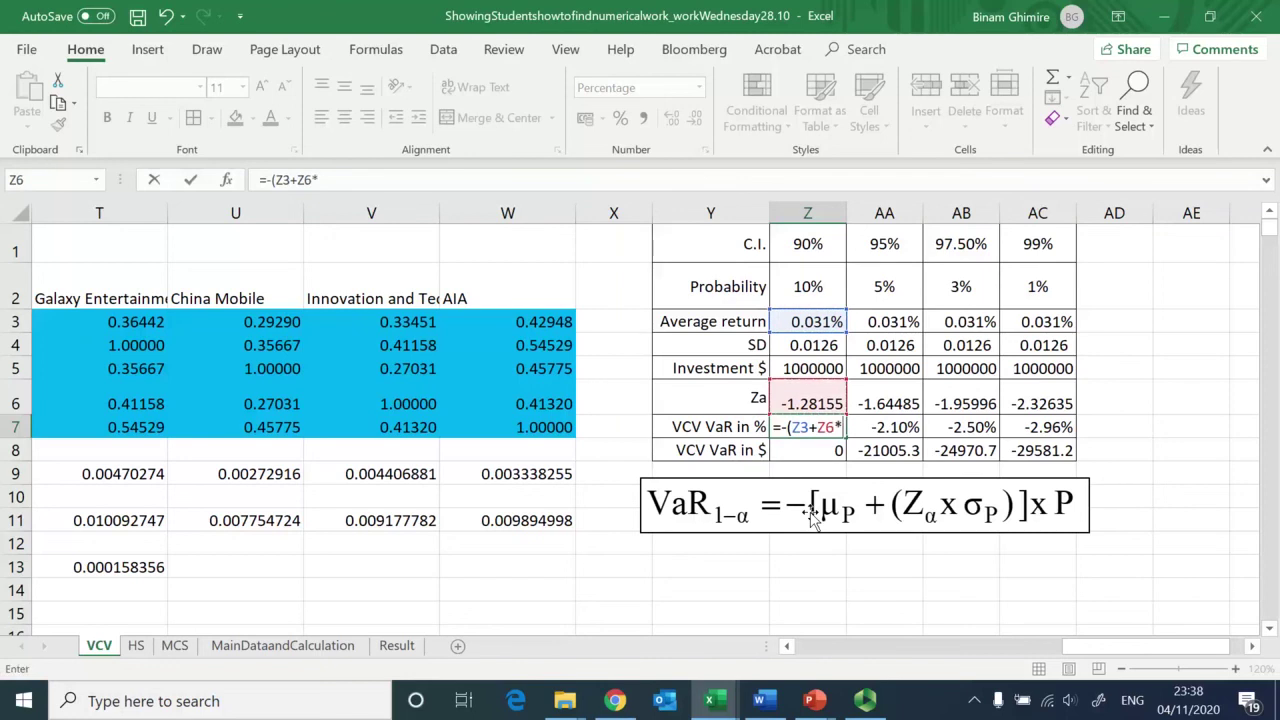
pyautogui.press('Up')
pyautogui.press('Up')
pyautogui.press('Up')
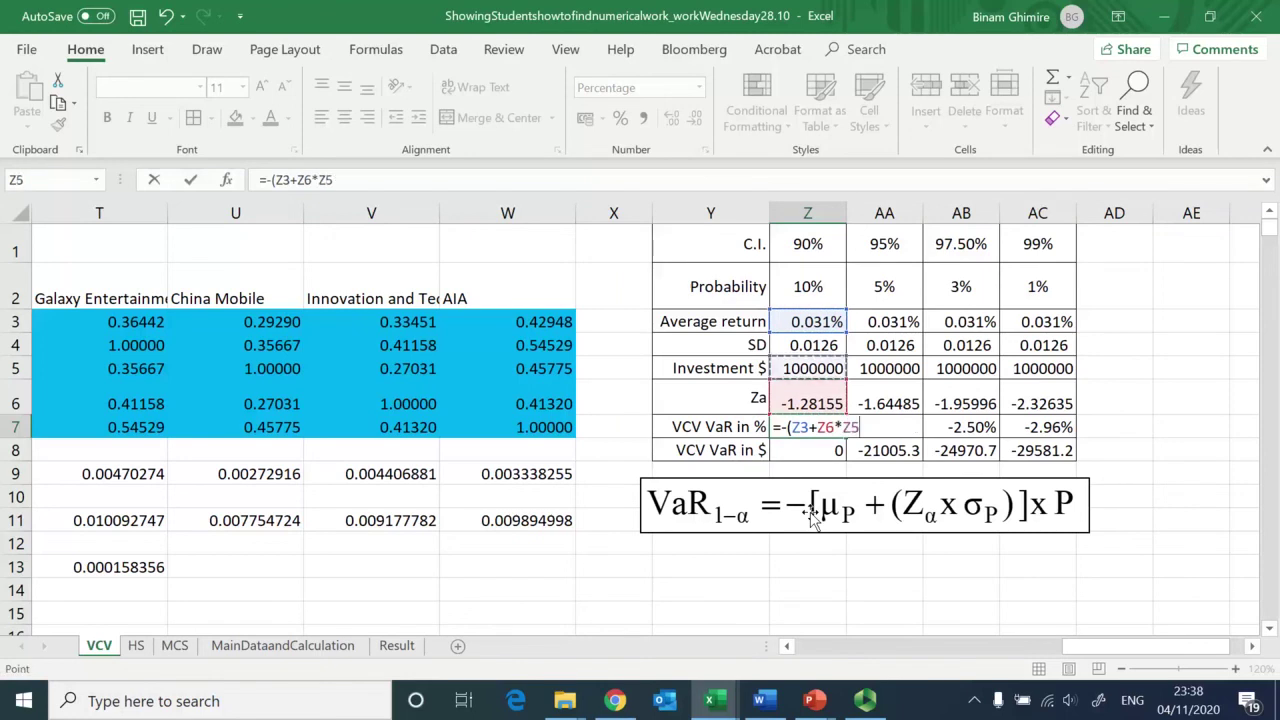
pyautogui.write(')')
pyautogui.press('Return')
# Step: Copy the bracketed VaR formula from Z7 across to the 95%, 97.50% and 99% columns in AA7:AC7
pyautogui.press('Up')
pyautogui.hotkey('ctrl', 'c')
pyautogui.hotkey('shift', 'Right')
pyautogui.hotkey('shift', 'Right')
pyautogui.hotkey('shift', 'Right')
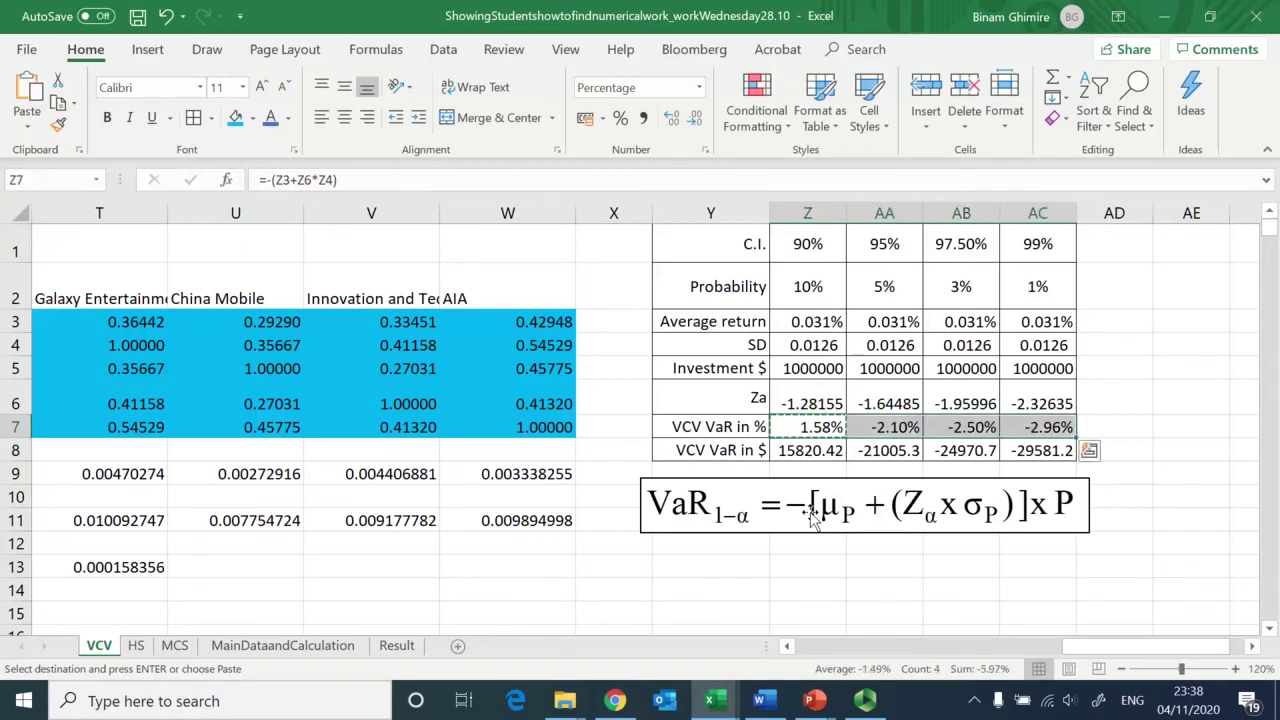
pyautogui.press('Return')
pyautogui.press('Down')
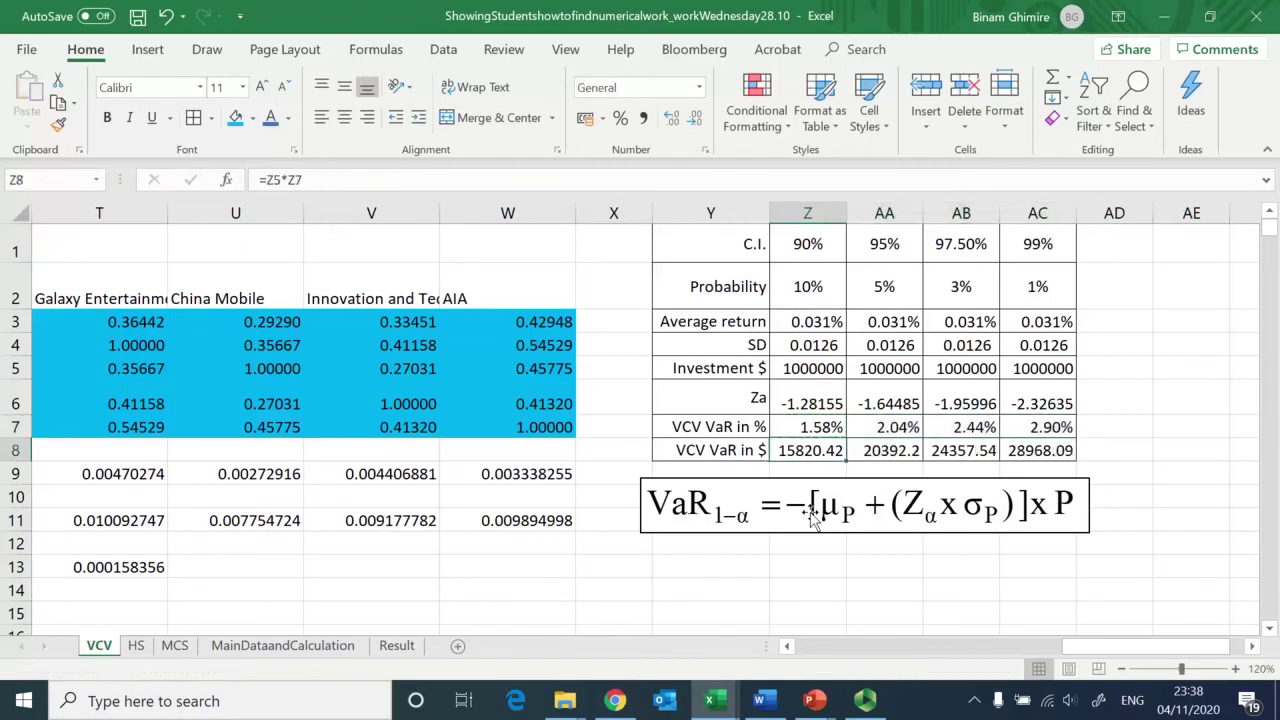
# Step: Review the VCV VaR in $ results in row 8 across the four confidence levels
pyautogui.press('Right')
pyautogui.press('Right')
pyautogui.press('Right')
pyautogui.press('Left')
pyautogui.press('Left')
pyautogui.press('Left')
pyautogui.press('Left')
pyautogui.press('Right')
pyautogui.press('Right')
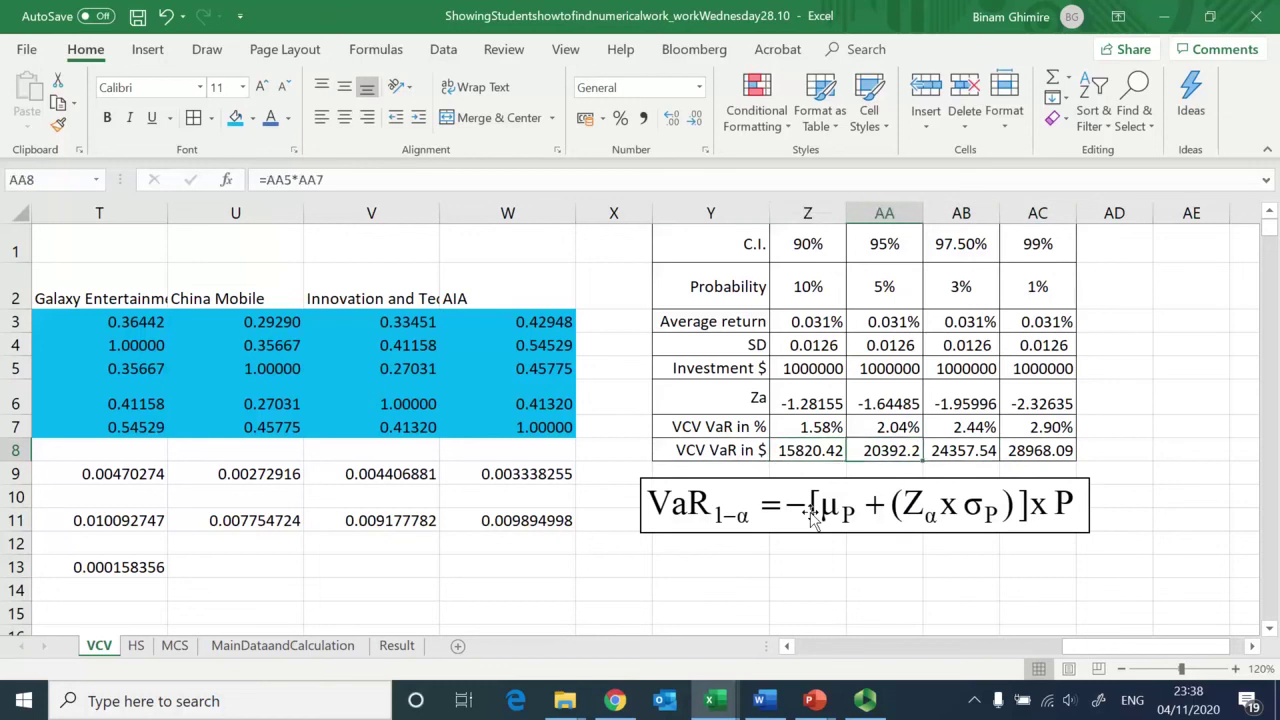
# Step: Select the 95% confidence column AA1:AA8 to review its inputs and VaR results together
pyautogui.hotkey('shift', 'Up')
pyautogui.hotkey('shift', 'Up')
pyautogui.hotkey('shift', 'Up')
pyautogui.hotkey('shift', 'Up')
pyautogui.hotkey('shift', 'Up')
pyautogui.hotkey('shift', 'Up')
pyautogui.hotkey('shift', 'Up')
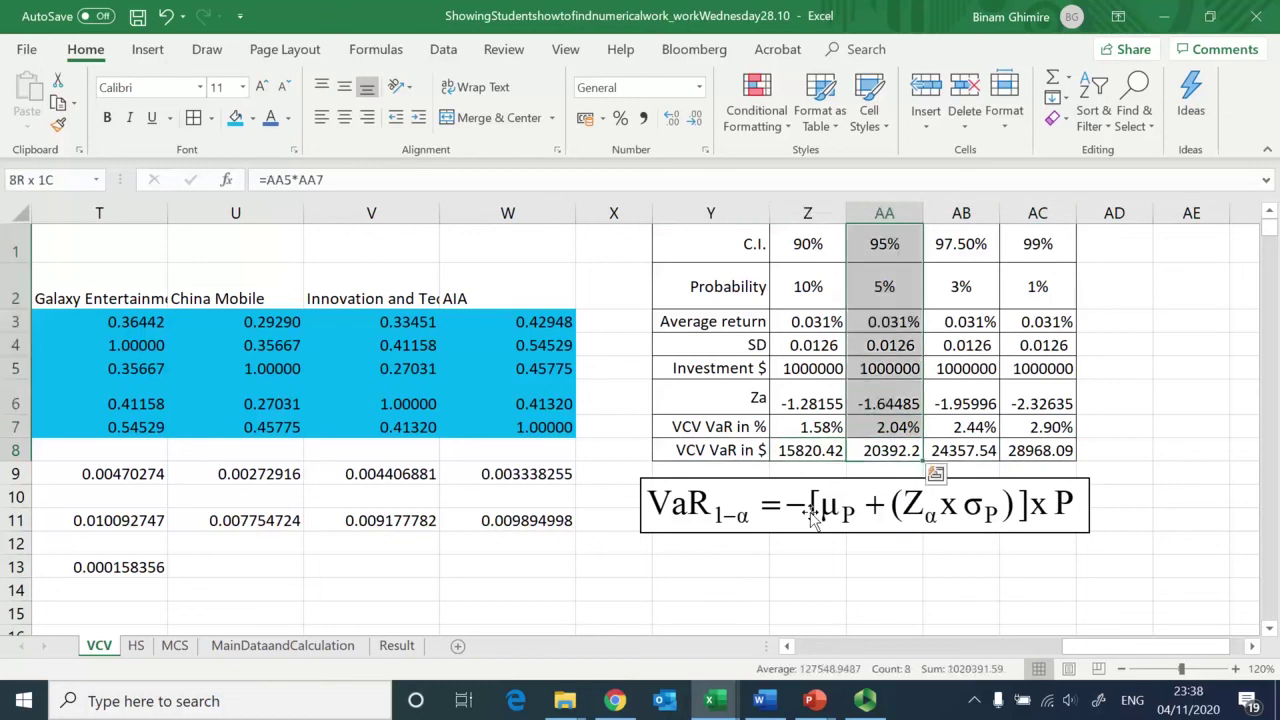
pyautogui.click(899, 453)
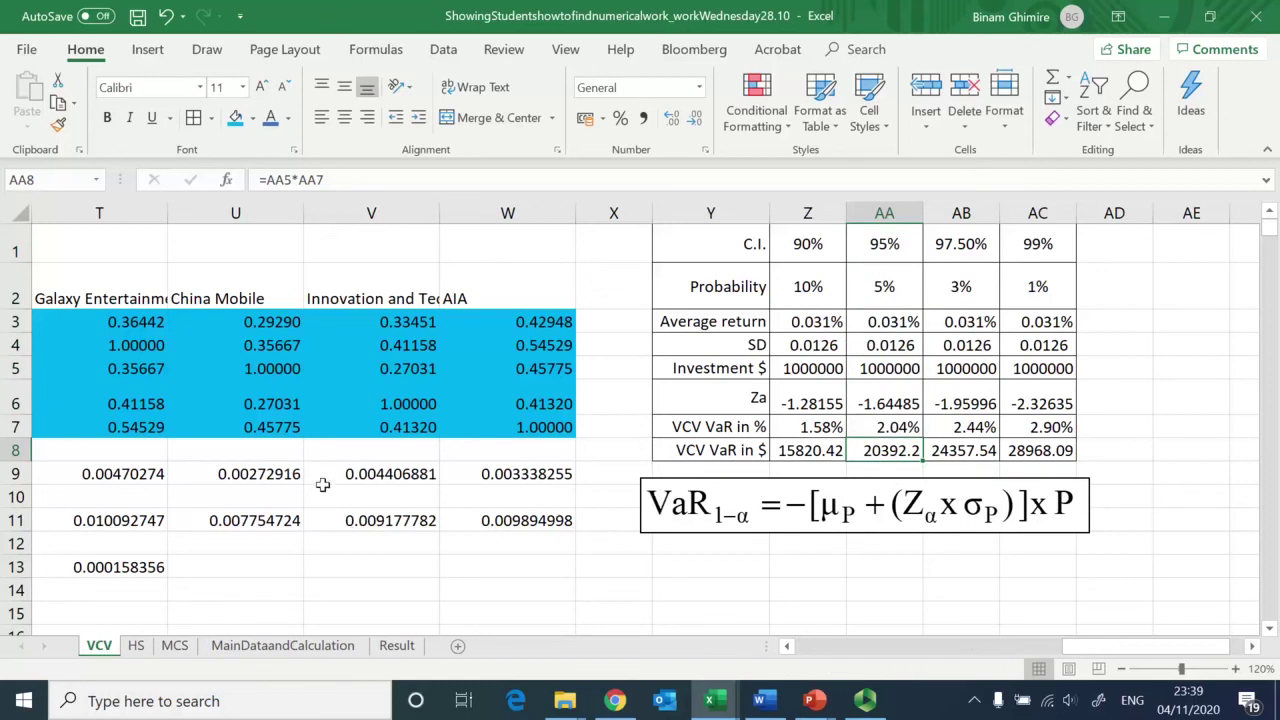
# Step: Link the 90% VCV VaR in $ cell Z10 of the MCS sheet's comparison table to the VCV sheet with =VCV!Z8
pyautogui.click(137, 647)
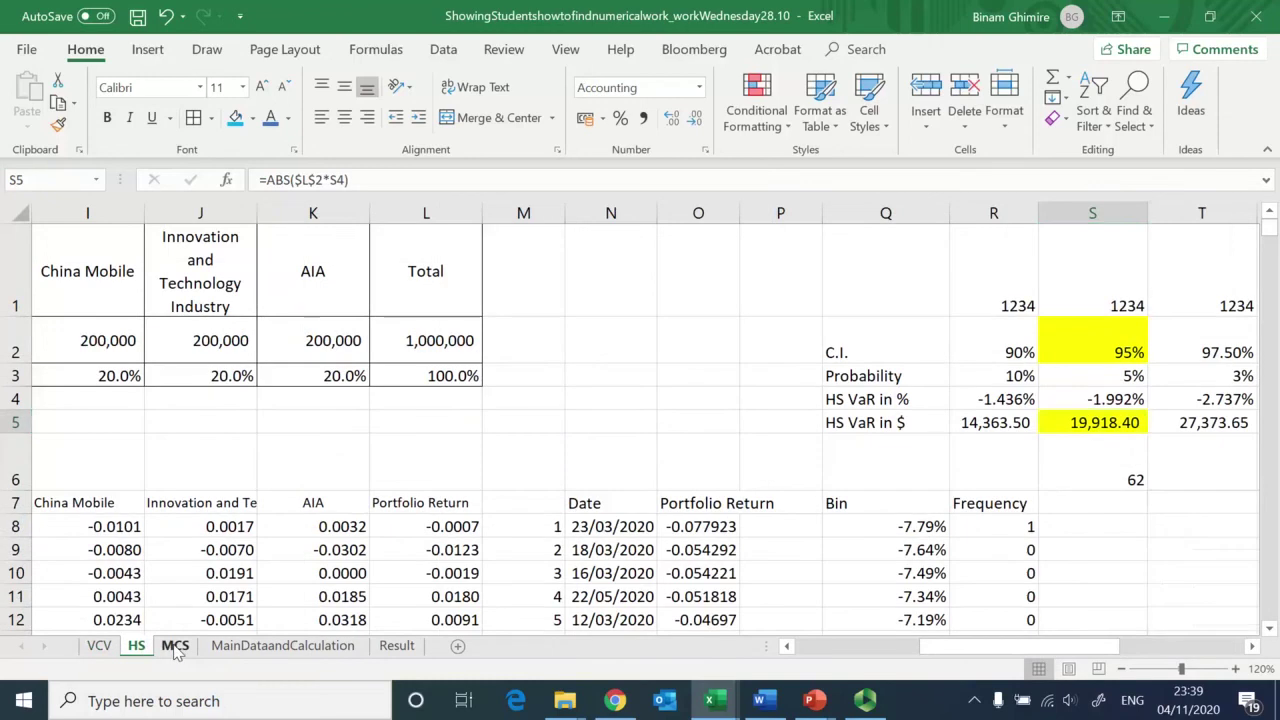
pyautogui.click(175, 647)
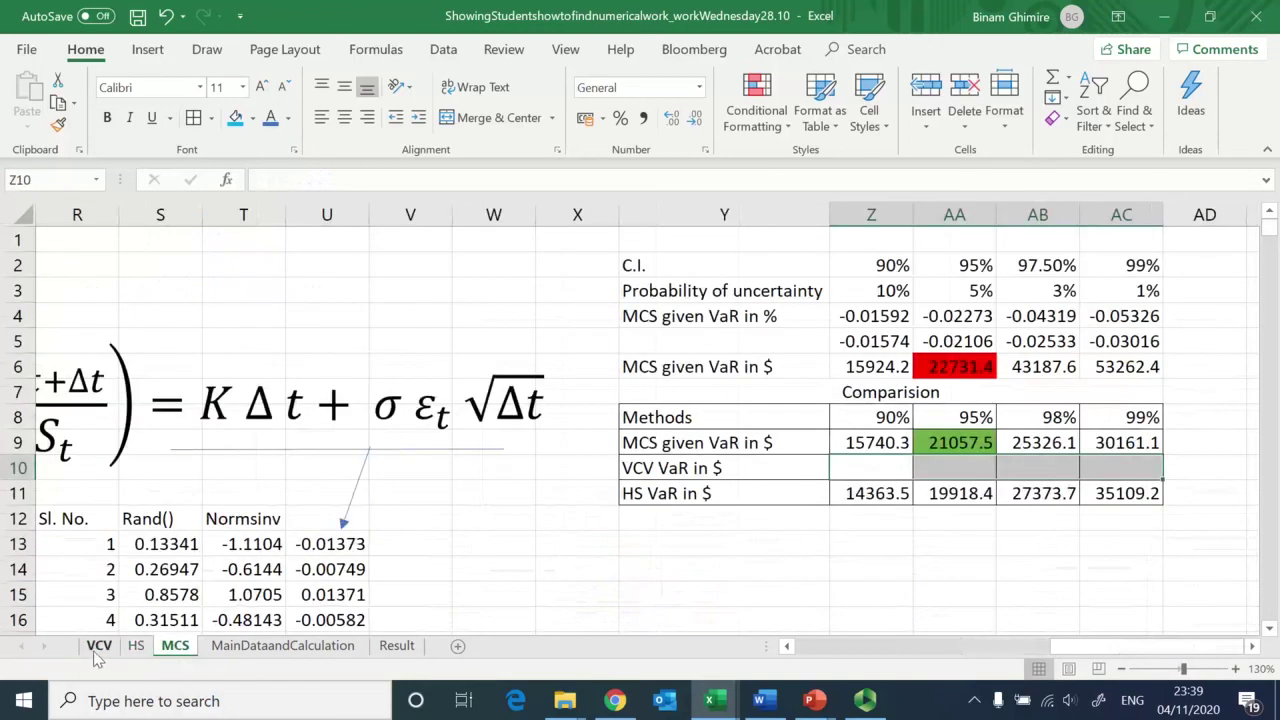
pyautogui.click(708, 441)
pyautogui.click(676, 500)
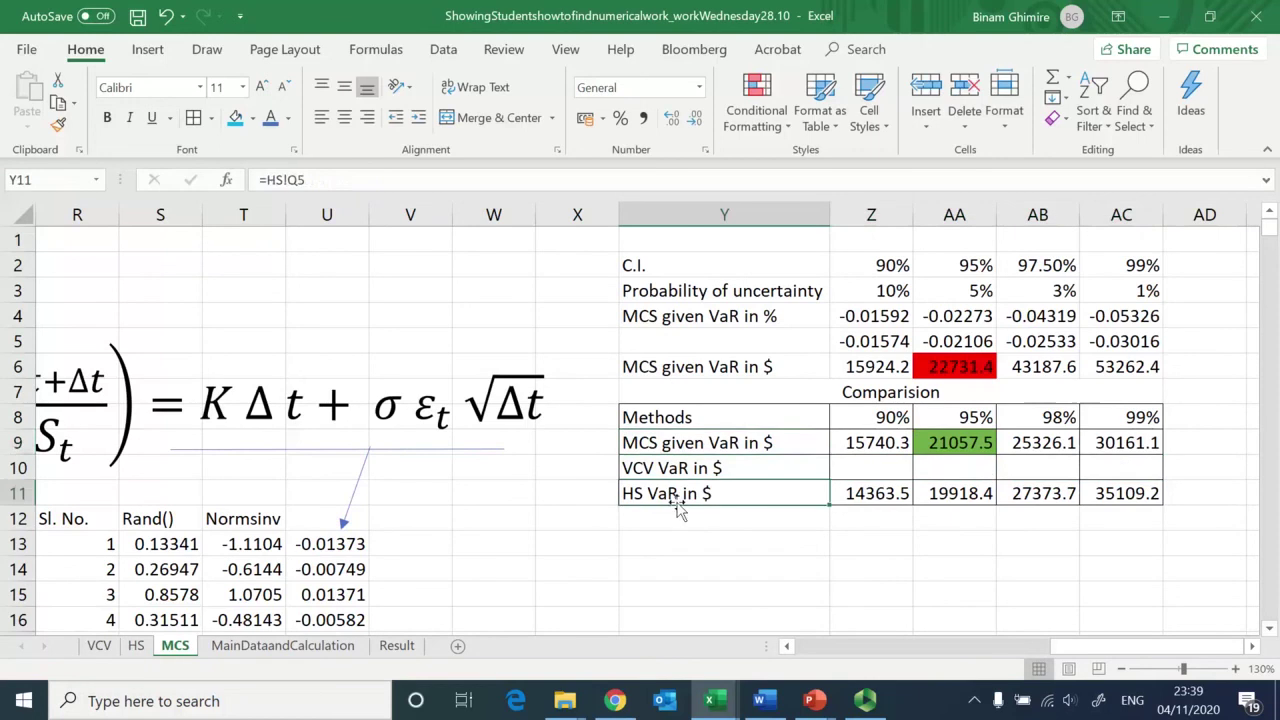
pyautogui.click(857, 465)
pyautogui.write('=')
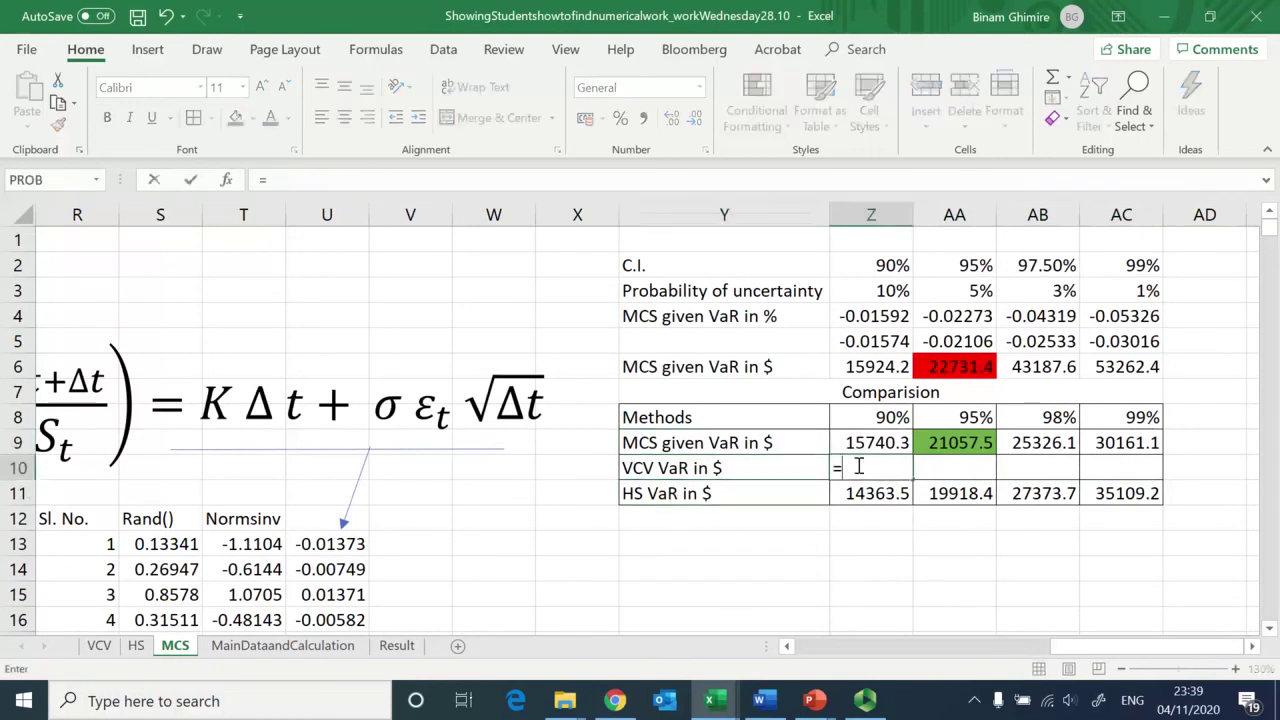
pyautogui.click(98, 645)
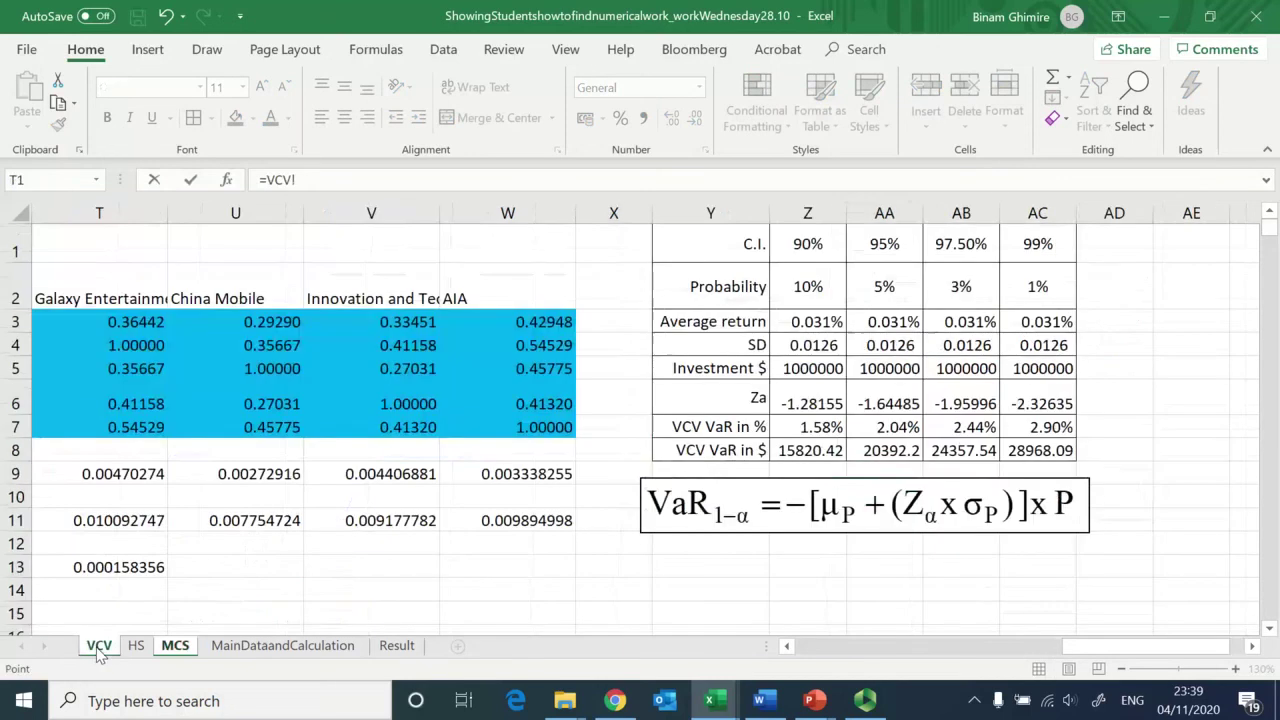
pyautogui.click(810, 451)
pyautogui.press('Return')
pyautogui.press('Up')
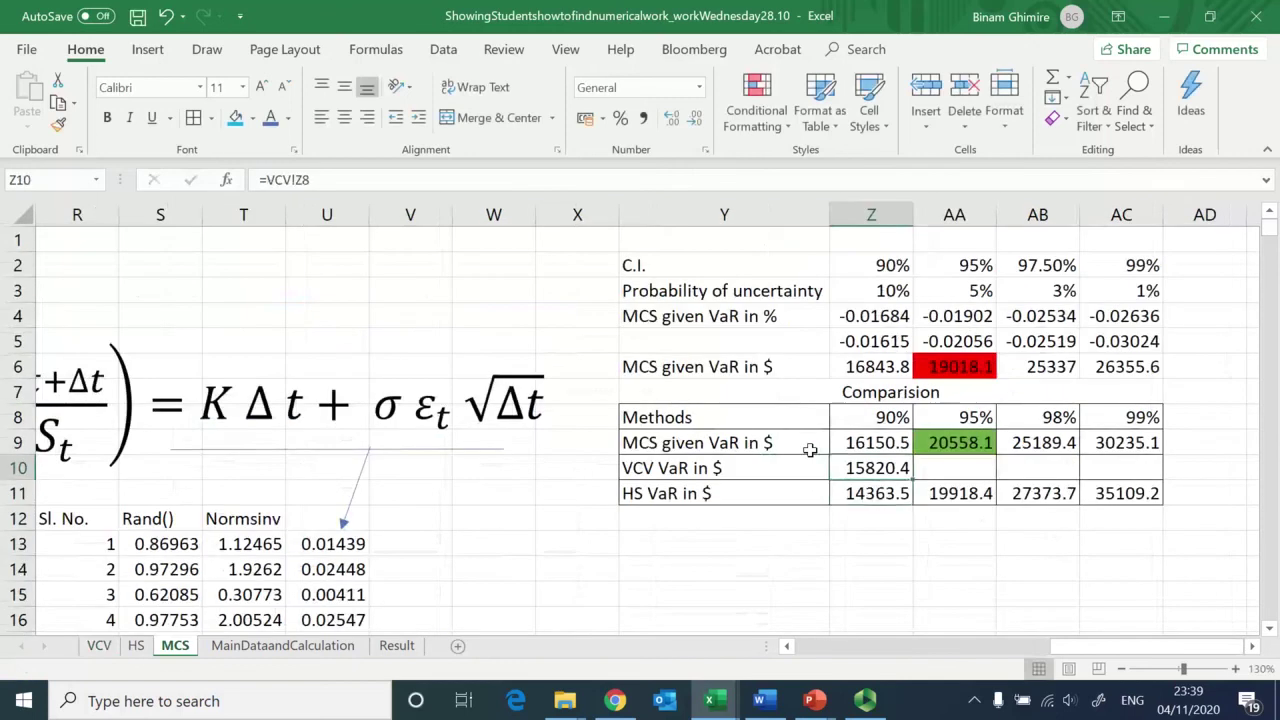
# Step: Copy the VCV VaR link from Z10 across to AA10:AC10 in the comparison table
pyautogui.hotkey('ctrl', 'c')
pyautogui.hotkey('shift', 'Right')
pyautogui.hotkey('shift', 'Right')
pyautogui.hotkey('shift', 'Right')
pyautogui.press('Return')
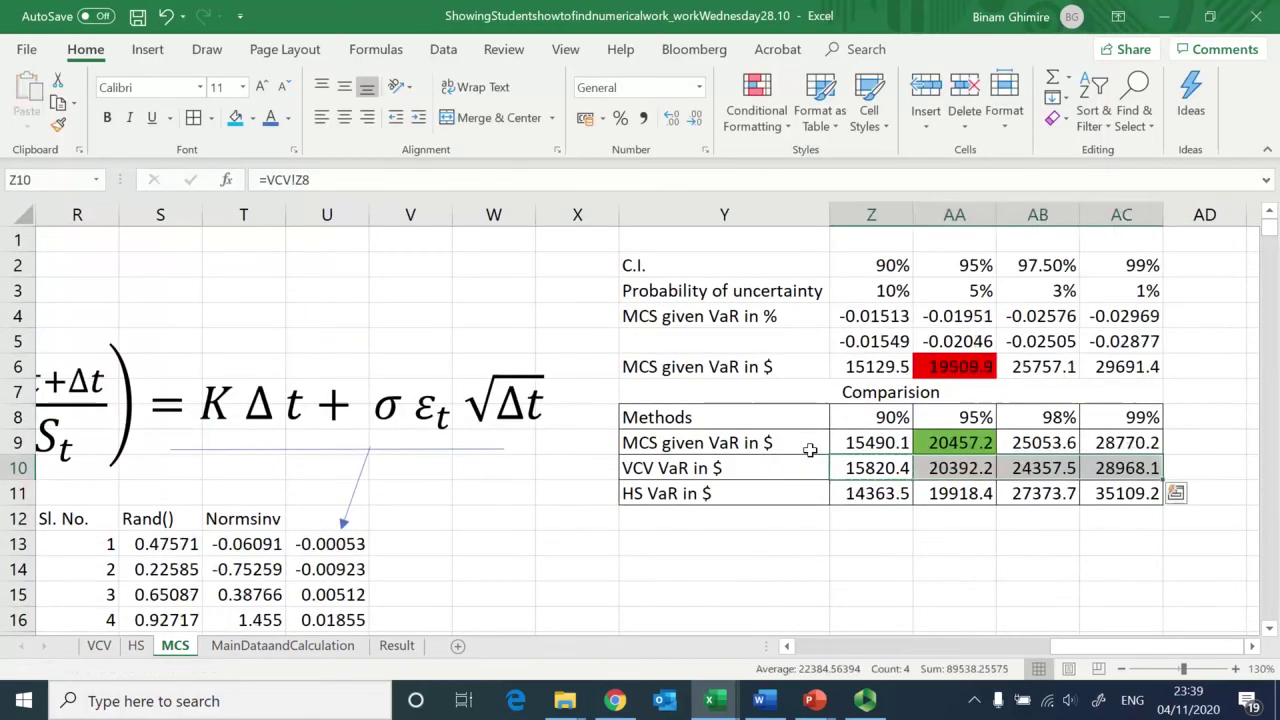
# Step: Fill the 95% VaR values of all three methods in AA9:AA11 with light blue
pyautogui.press('Right')
pyautogui.press('Up')
pyautogui.hotkey('shift', 'Down')
pyautogui.hotkey('shift', 'Down')
pyautogui.hotkey('ctrl', 'd')
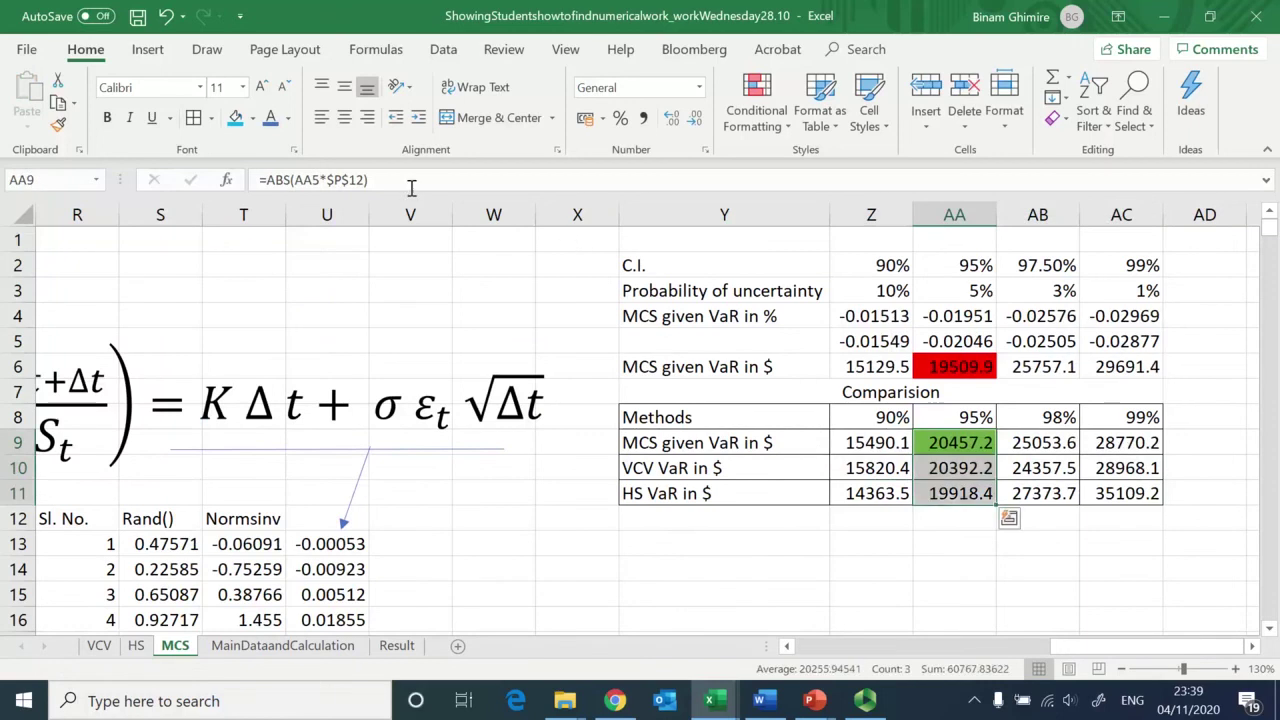
pyautogui.click(235, 118)
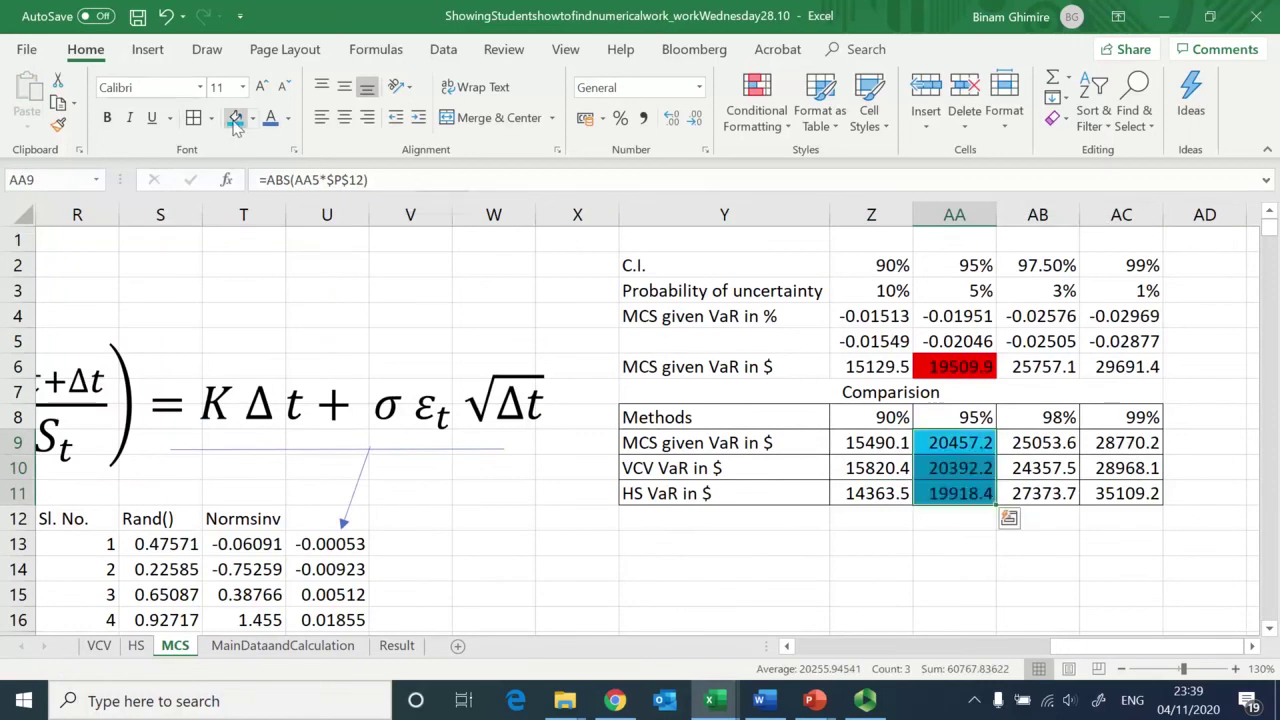
pyautogui.click(950, 549)
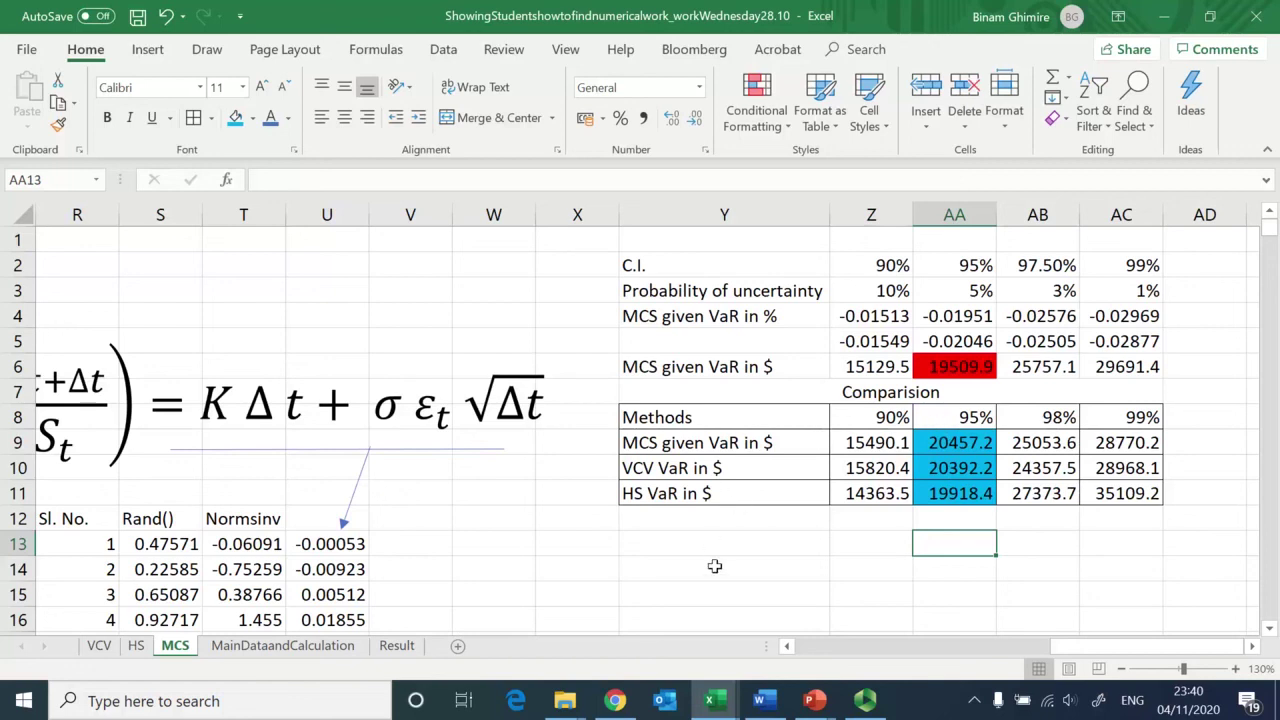
# Step: Switch to Panopto and stop the running recording
pyautogui.click(544, 537)
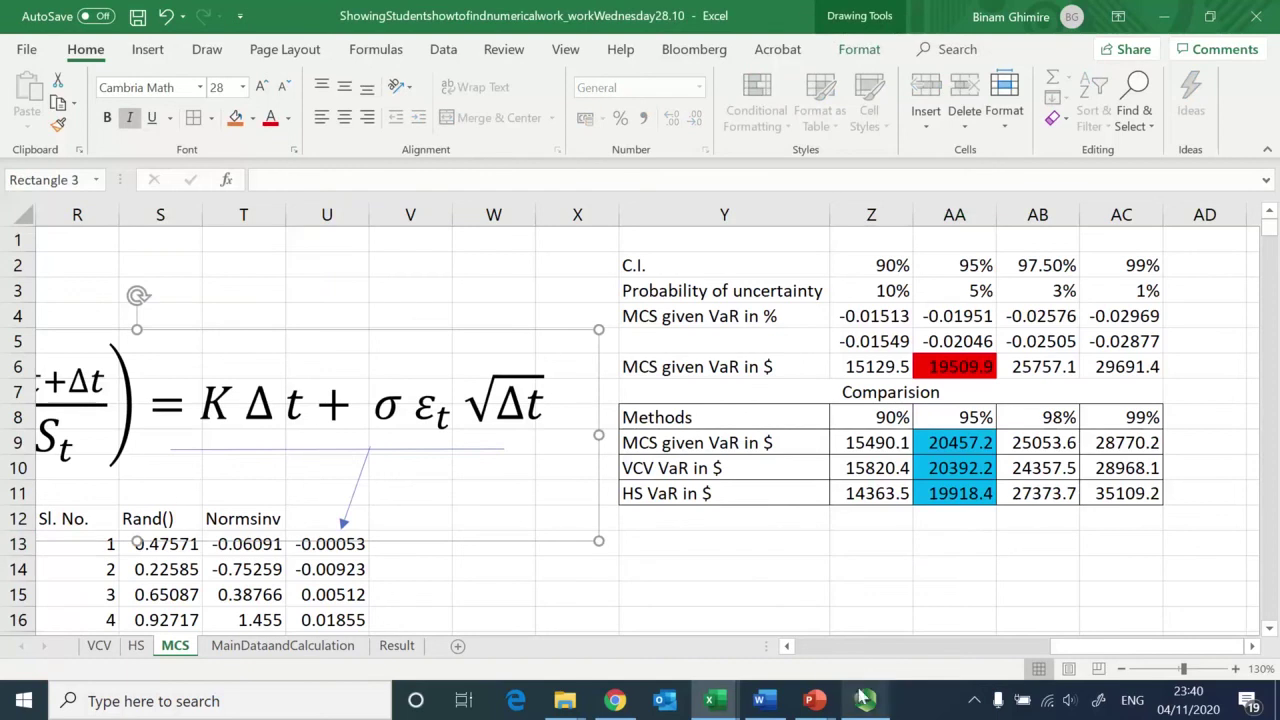
pyautogui.moveTo(866, 703)
pyautogui.click(834, 626)
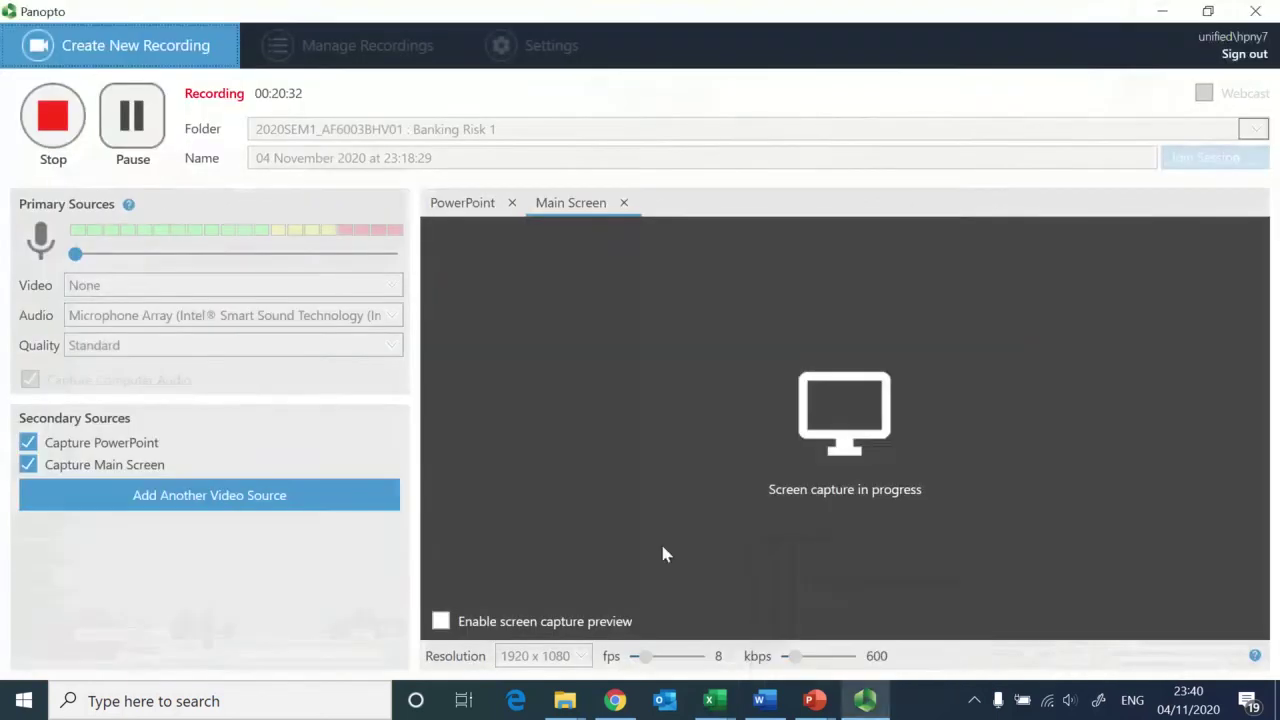
pyautogui.click(45, 117)
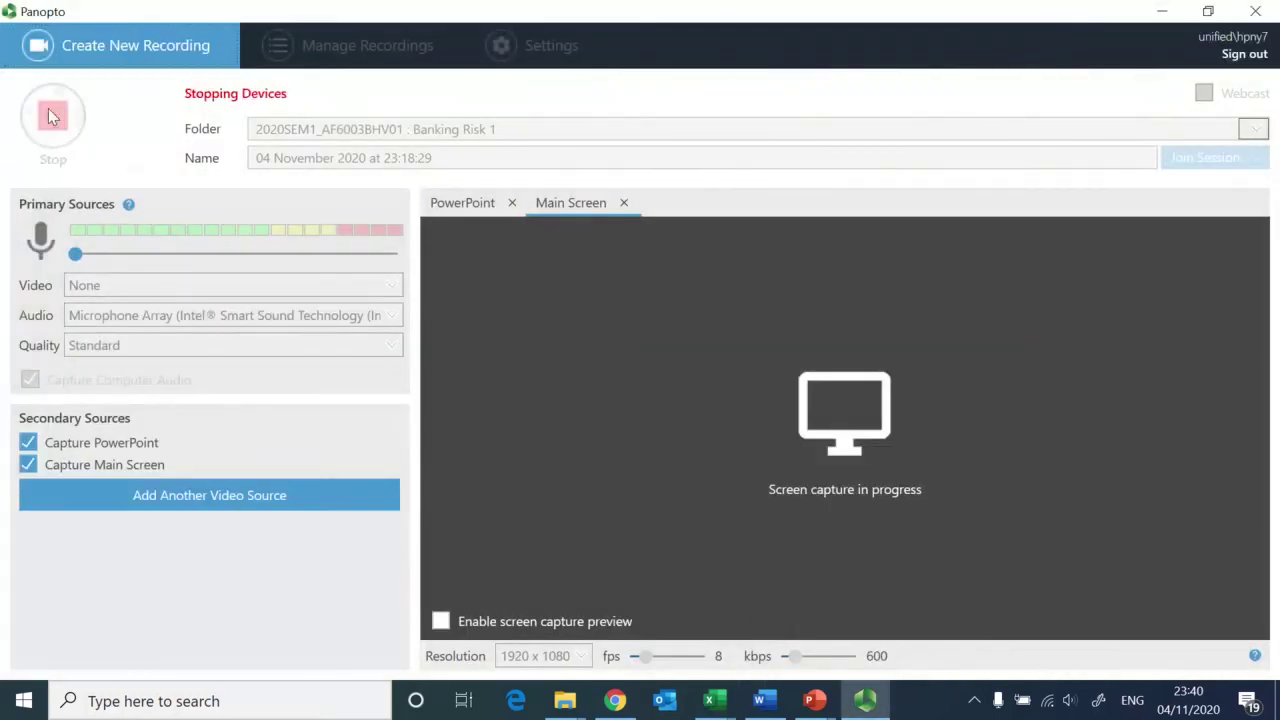